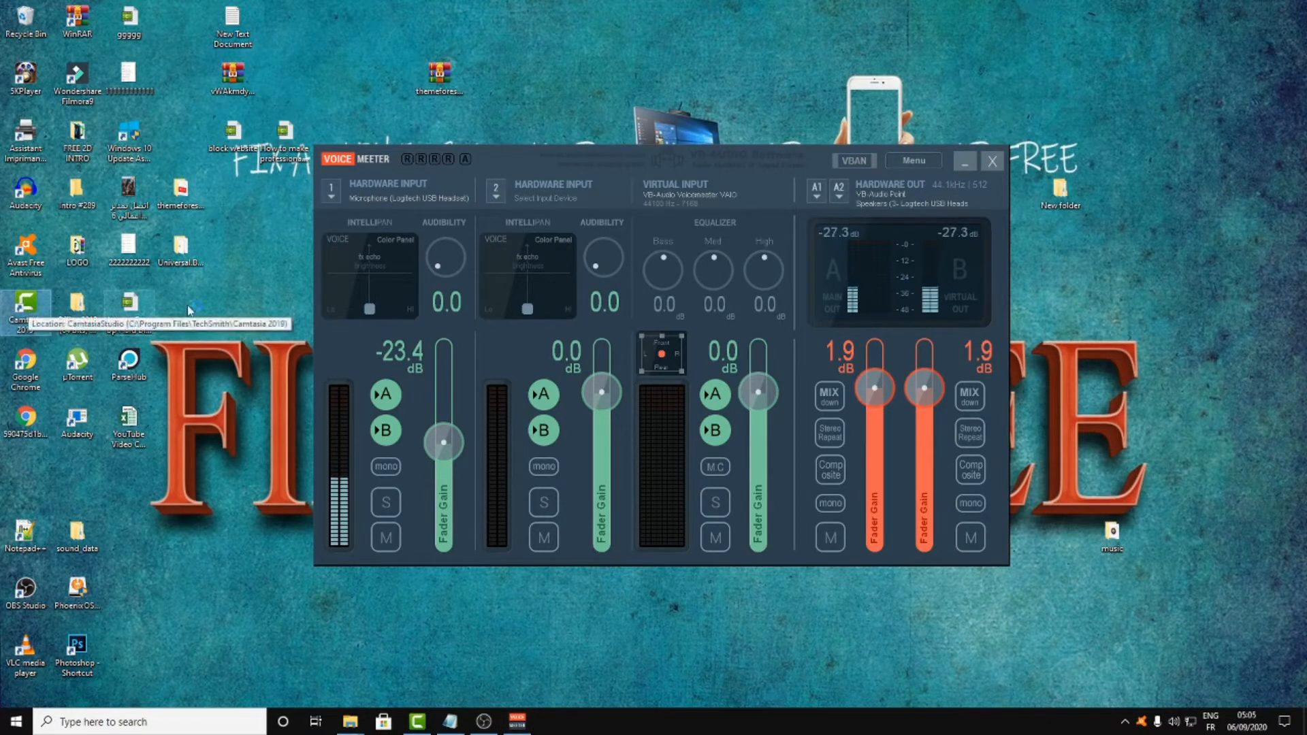
- Launch Camtasia 2019 and open its screen recorder
{"action": "double_click", "coordinate": [29, 310]}
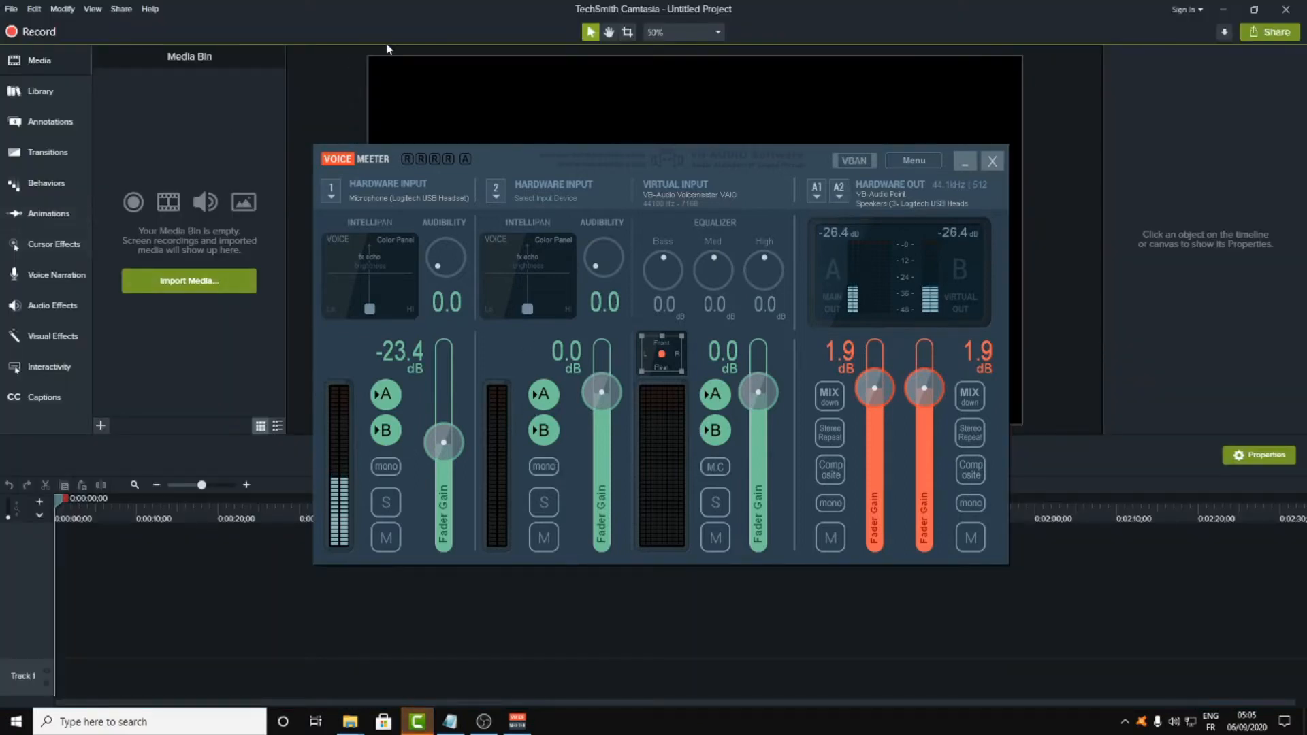
{"action": "left_click", "coordinate": [412, 7]}
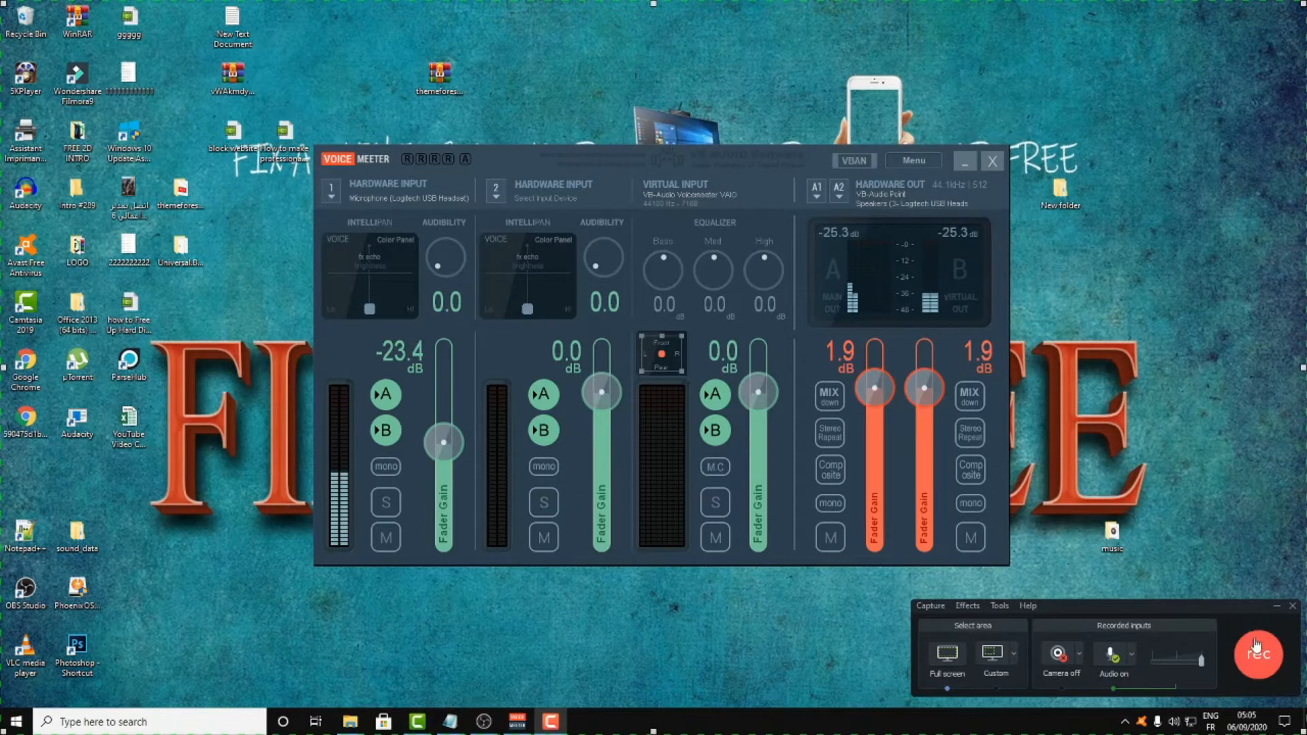
- Examine the recorder's audio source options and camera options without changing them
{"action": "left_click", "coordinate": [1134, 656]}
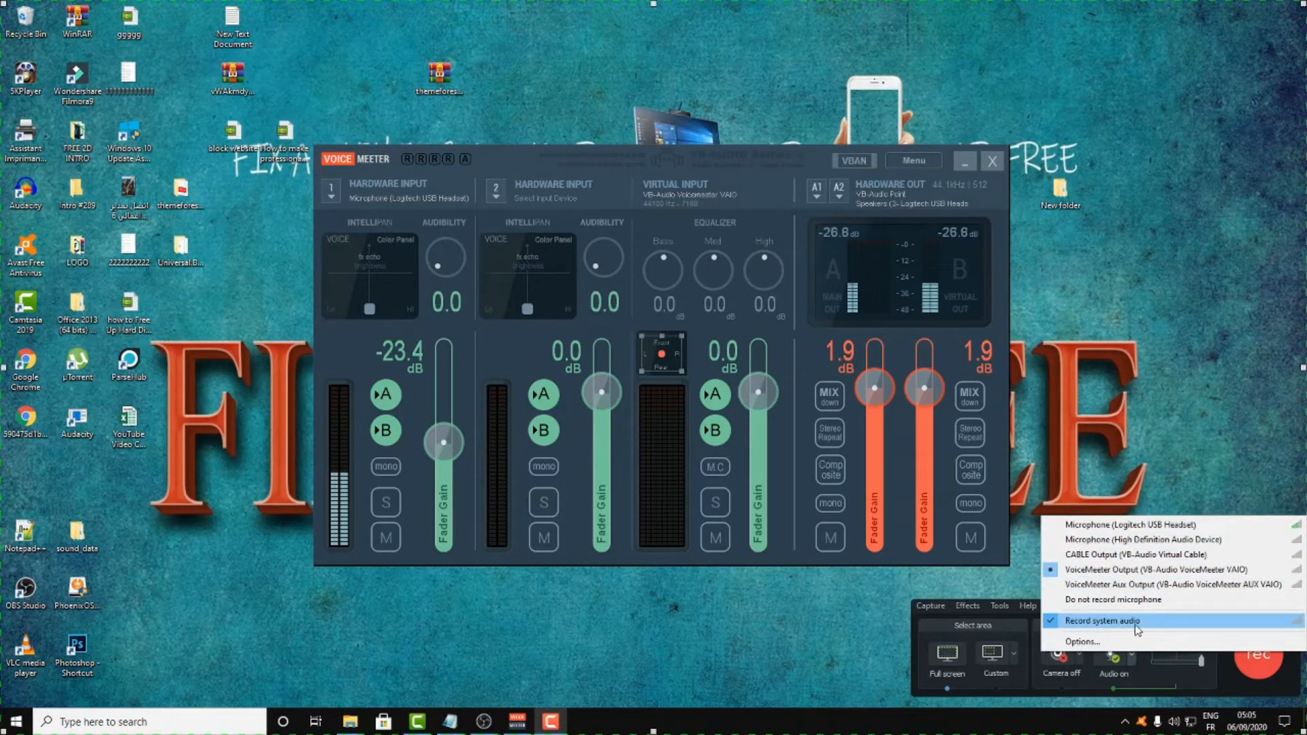
{"action": "left_click", "coordinate": [1065, 690]}
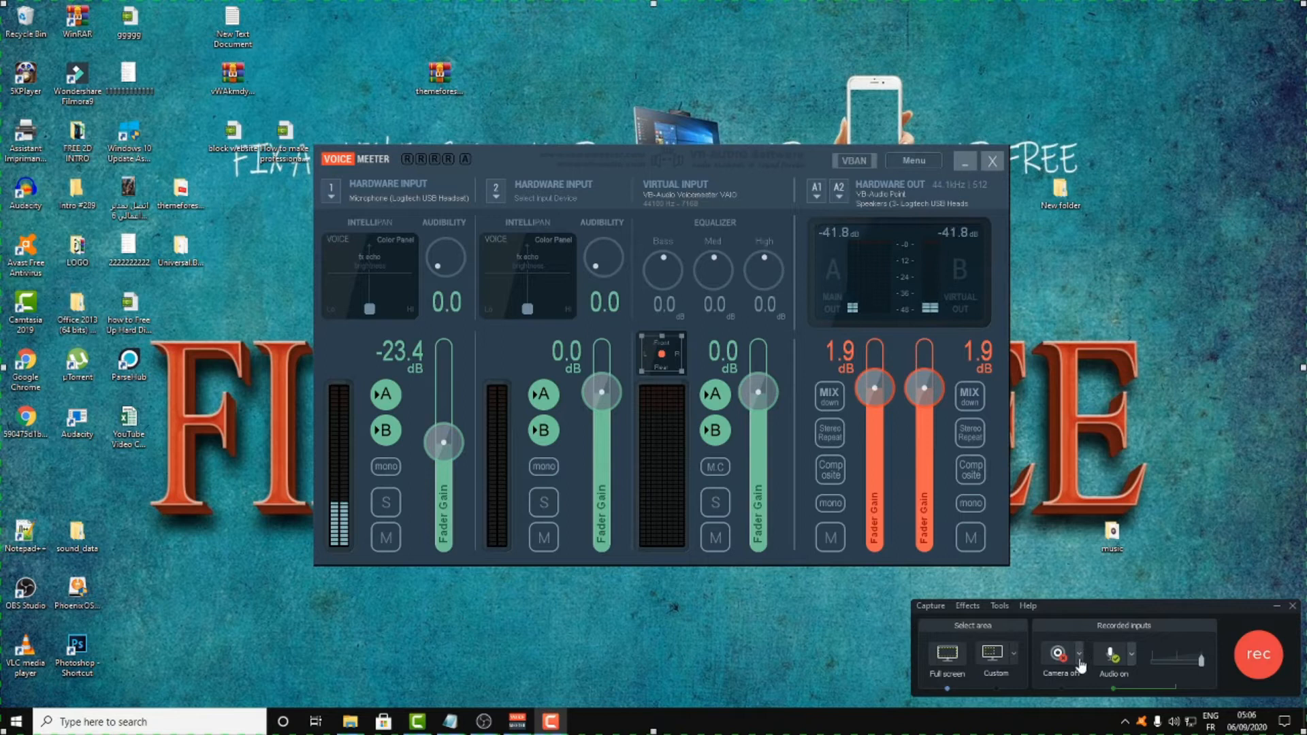
{"action": "left_click", "coordinate": [1080, 657]}
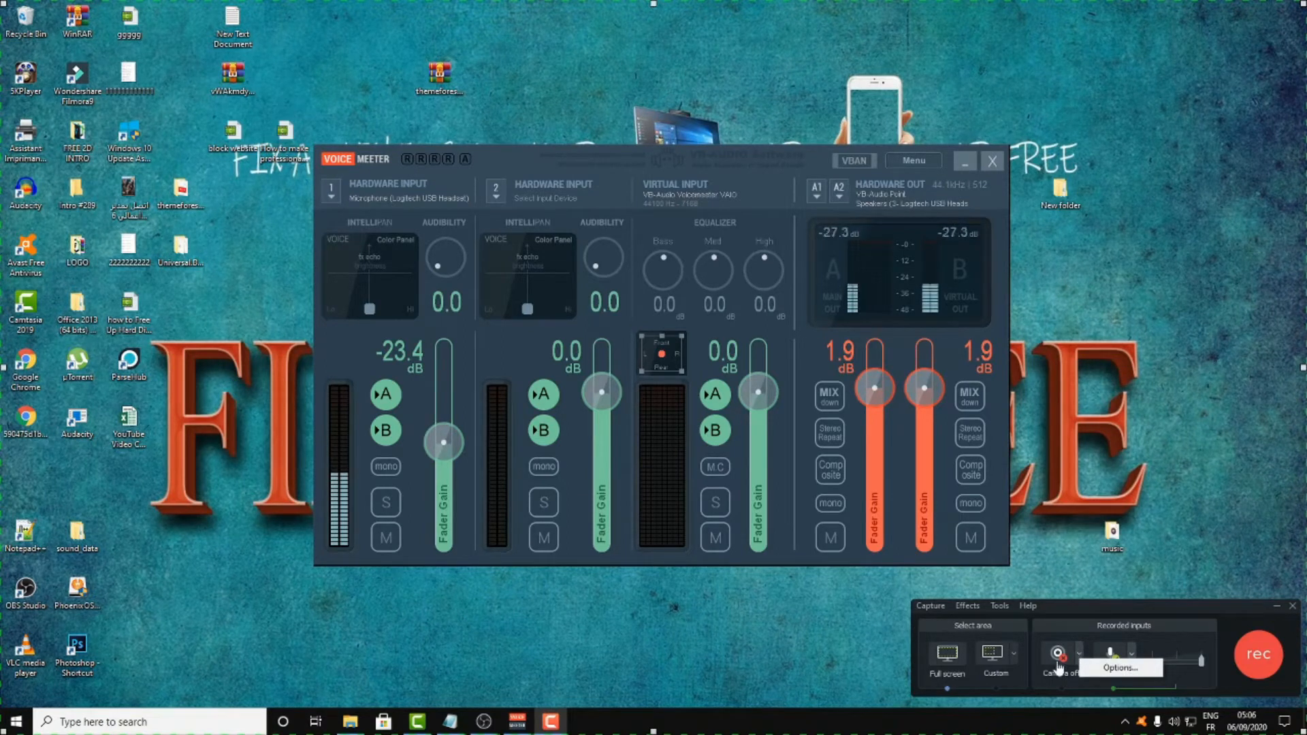
{"action": "left_click", "coordinate": [997, 680]}
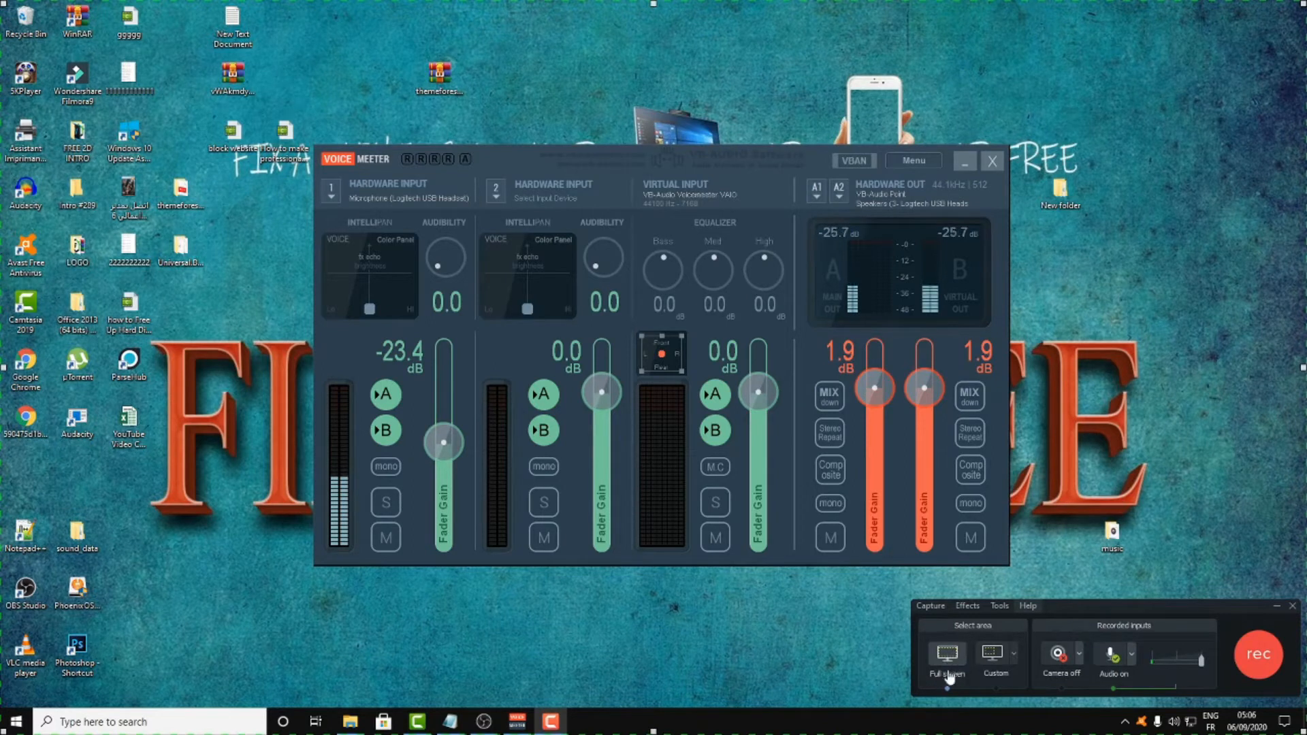
- Try a custom recording area of about 1018 × 620 around the VoiceMeeter window and return to full-screen capture
{"action": "left_click", "coordinate": [1013, 654]}
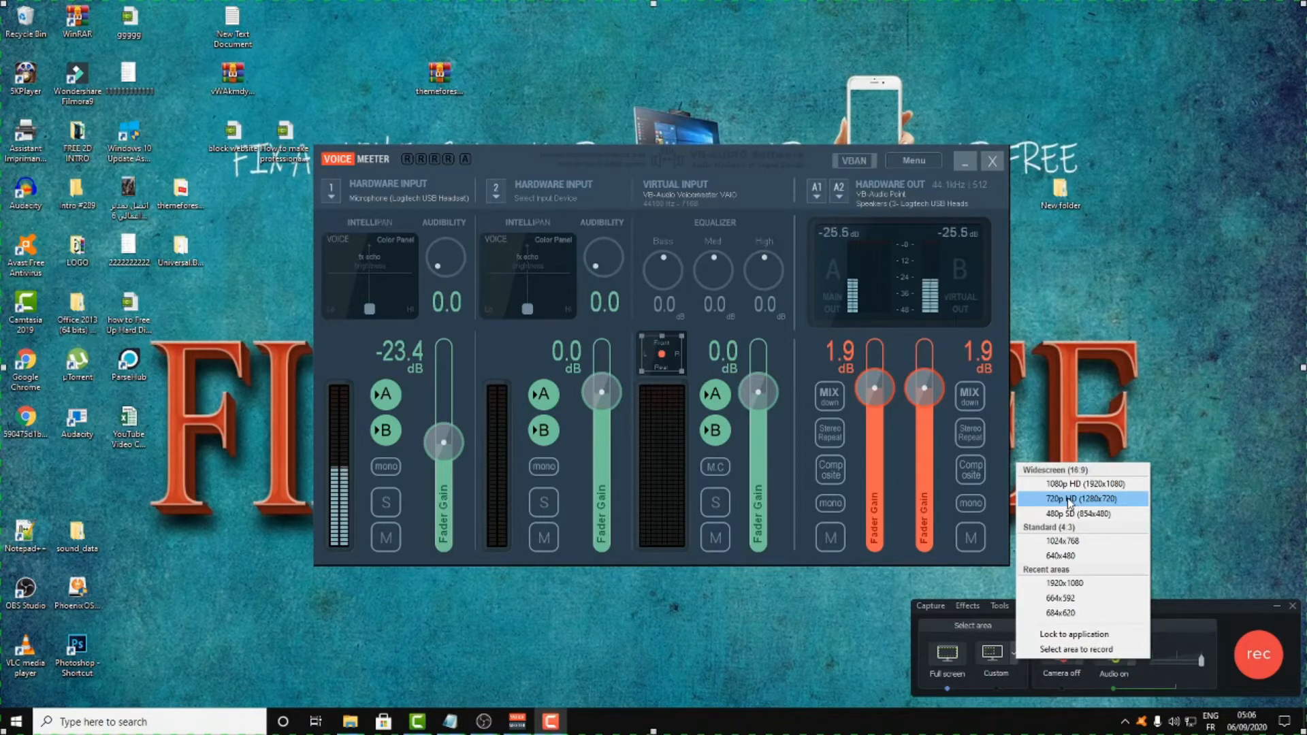
{"action": "left_click", "coordinate": [1076, 652]}
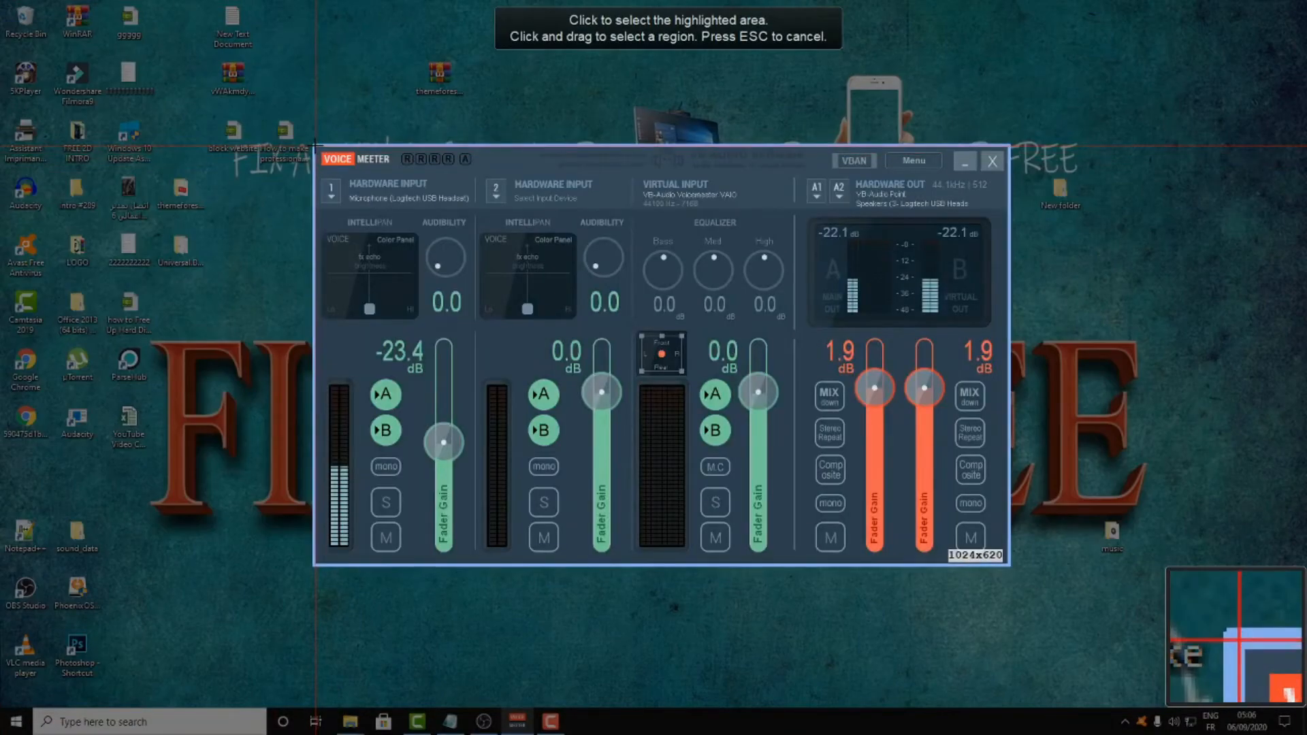
{"action": "left_click_drag", "start_coordinate": [315, 146], "coordinate": [1005, 567]}
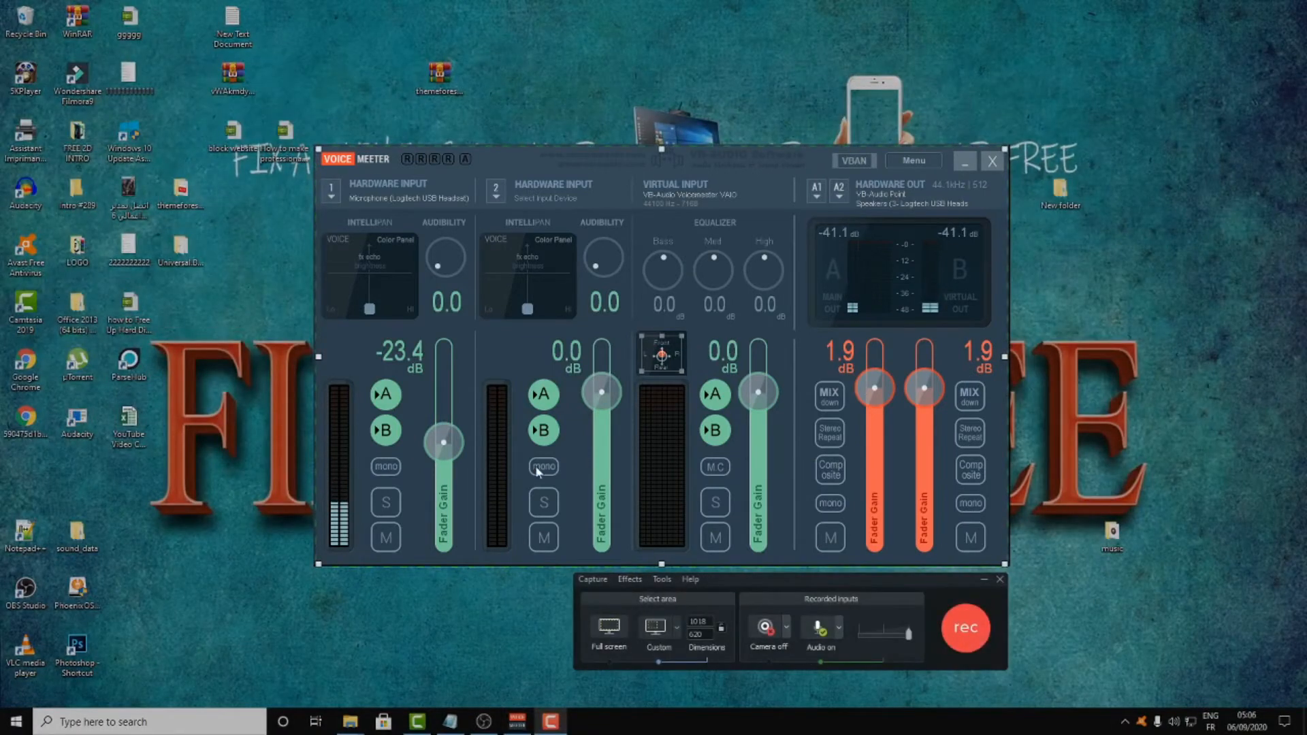
{"action": "left_click", "coordinate": [611, 634]}
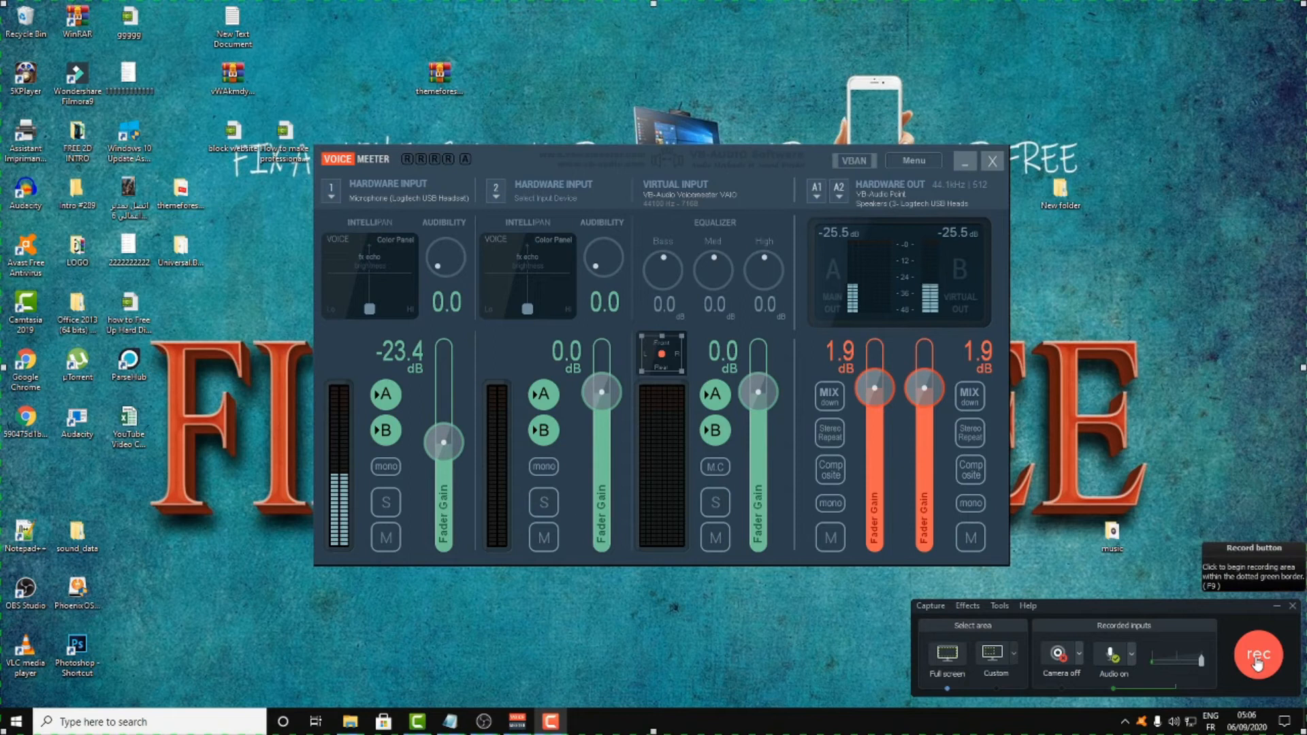
- Start a full-screen recording and delete it from the recorder, confirming the deletion
{"action": "left_click", "coordinate": [1257, 661]}
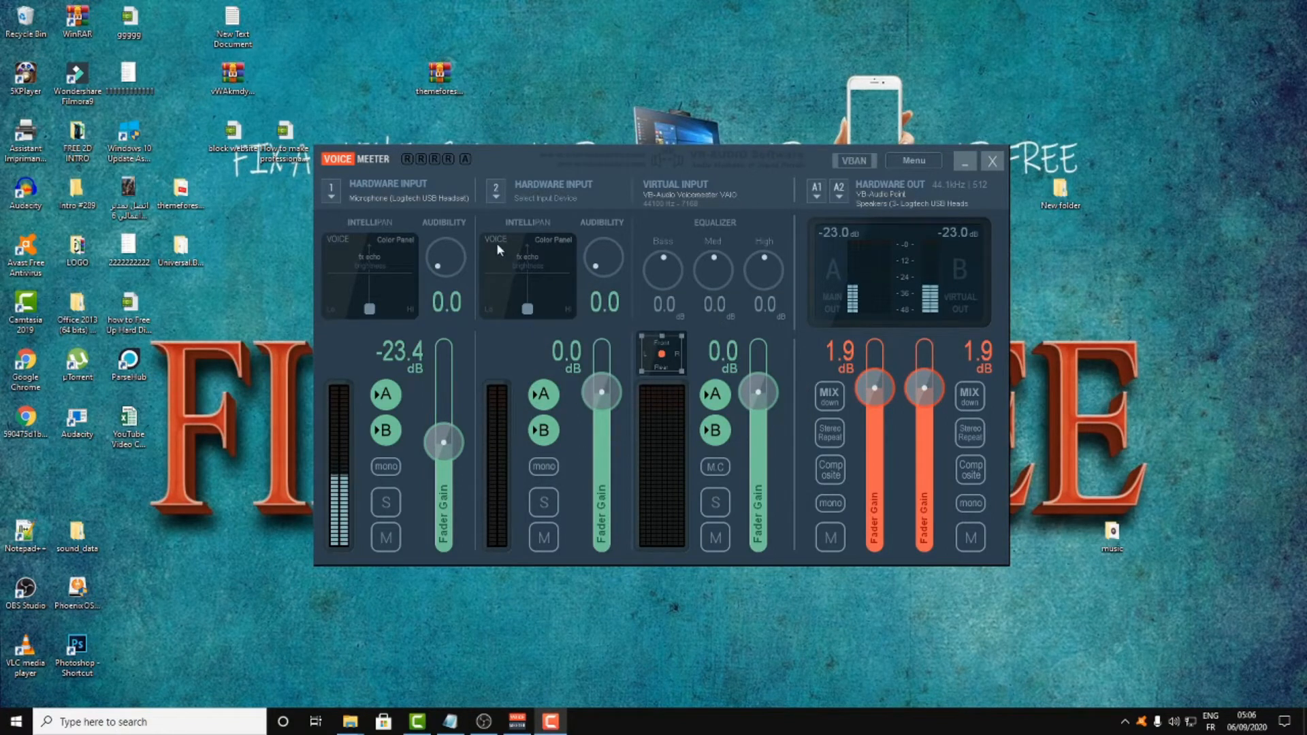
{"action": "left_click", "coordinate": [550, 721]}
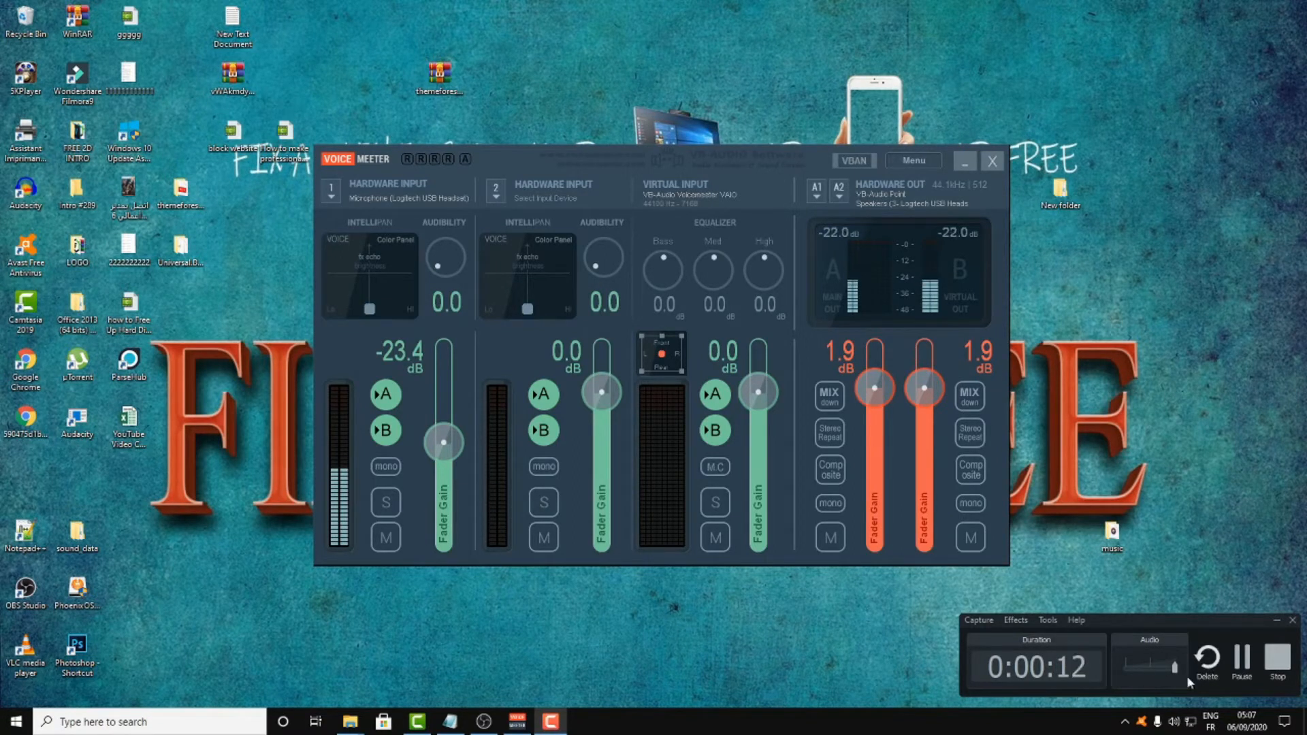
{"action": "left_click", "coordinate": [1208, 664]}
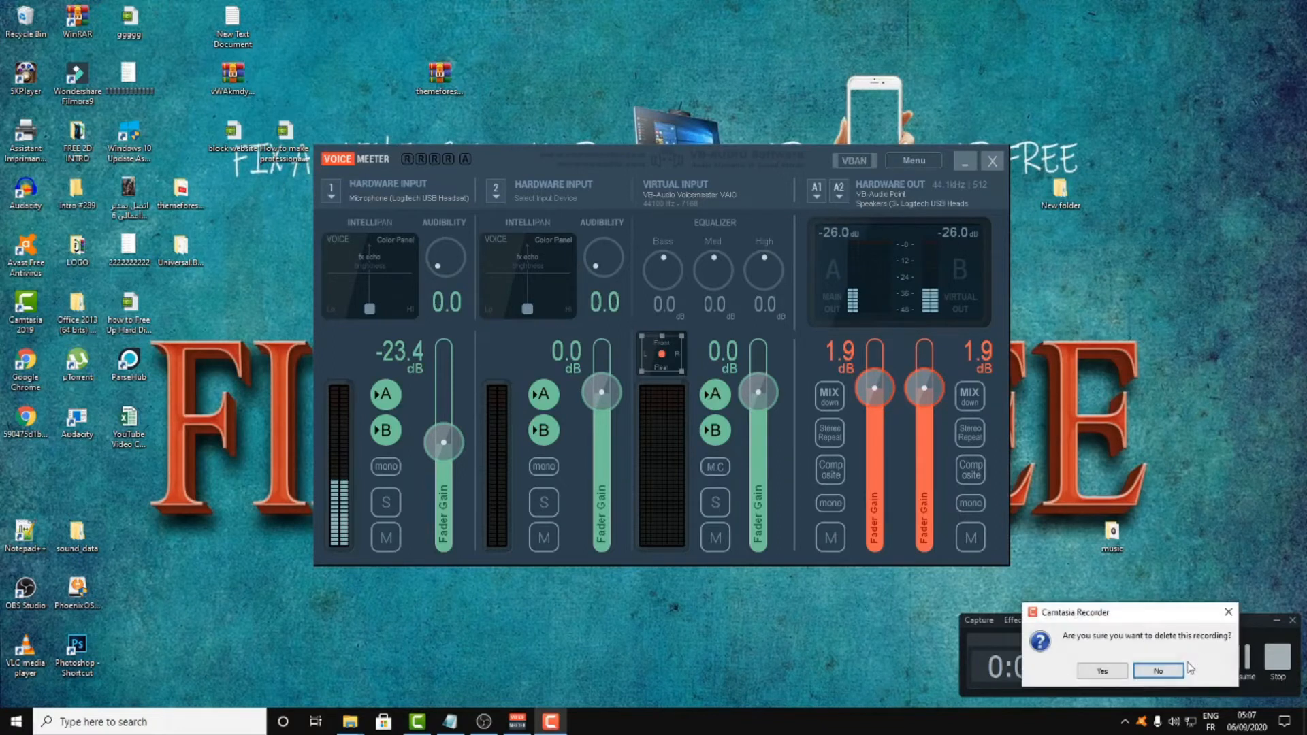
{"action": "left_click", "coordinate": [1102, 671]}
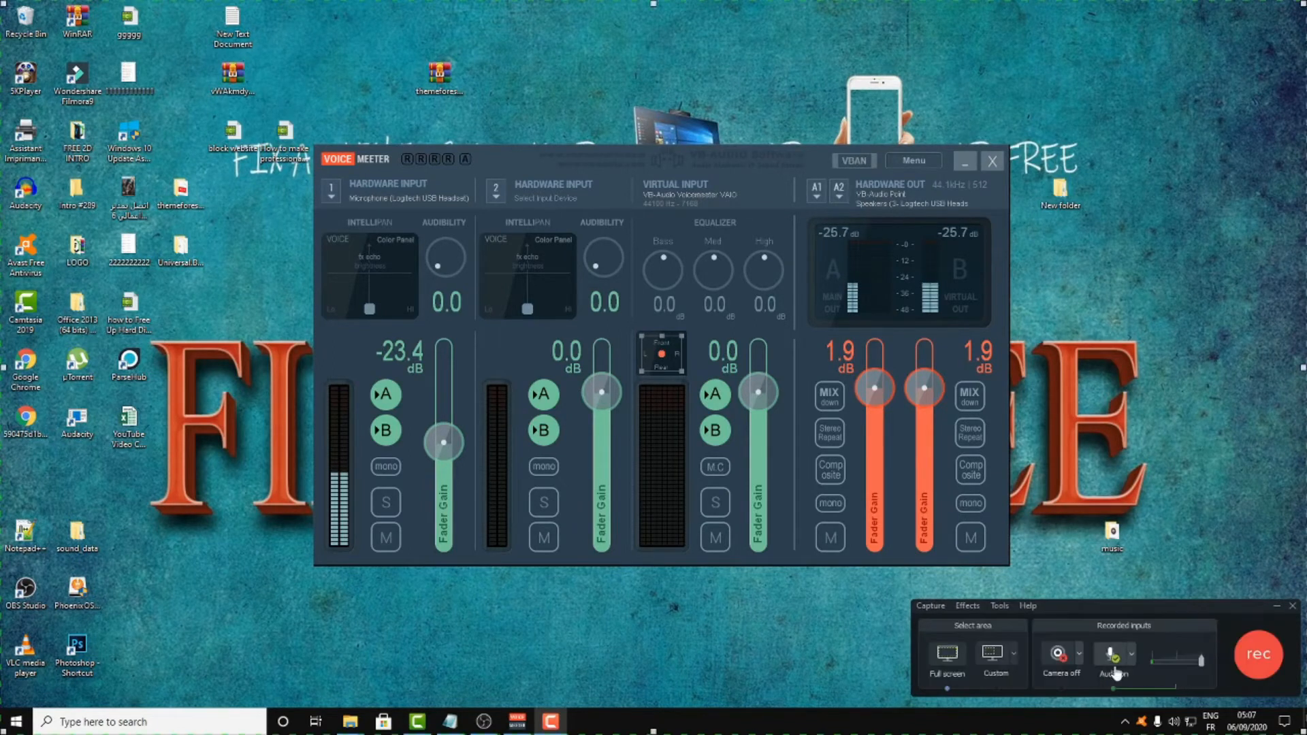
- Record the full screen with one pause and resume, and stop the recording to bring it into the Camtasia project
{"action": "left_click", "coordinate": [1265, 657]}
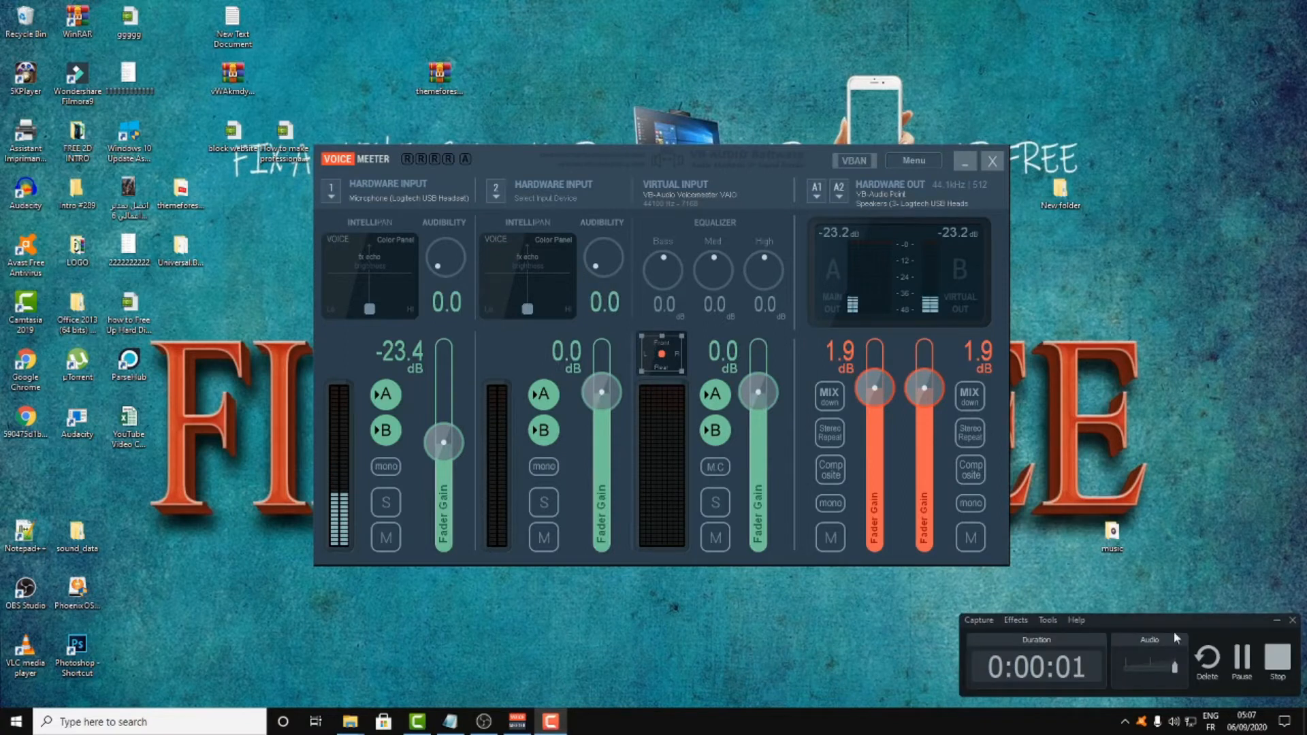
{"action": "left_click", "coordinate": [1242, 660]}
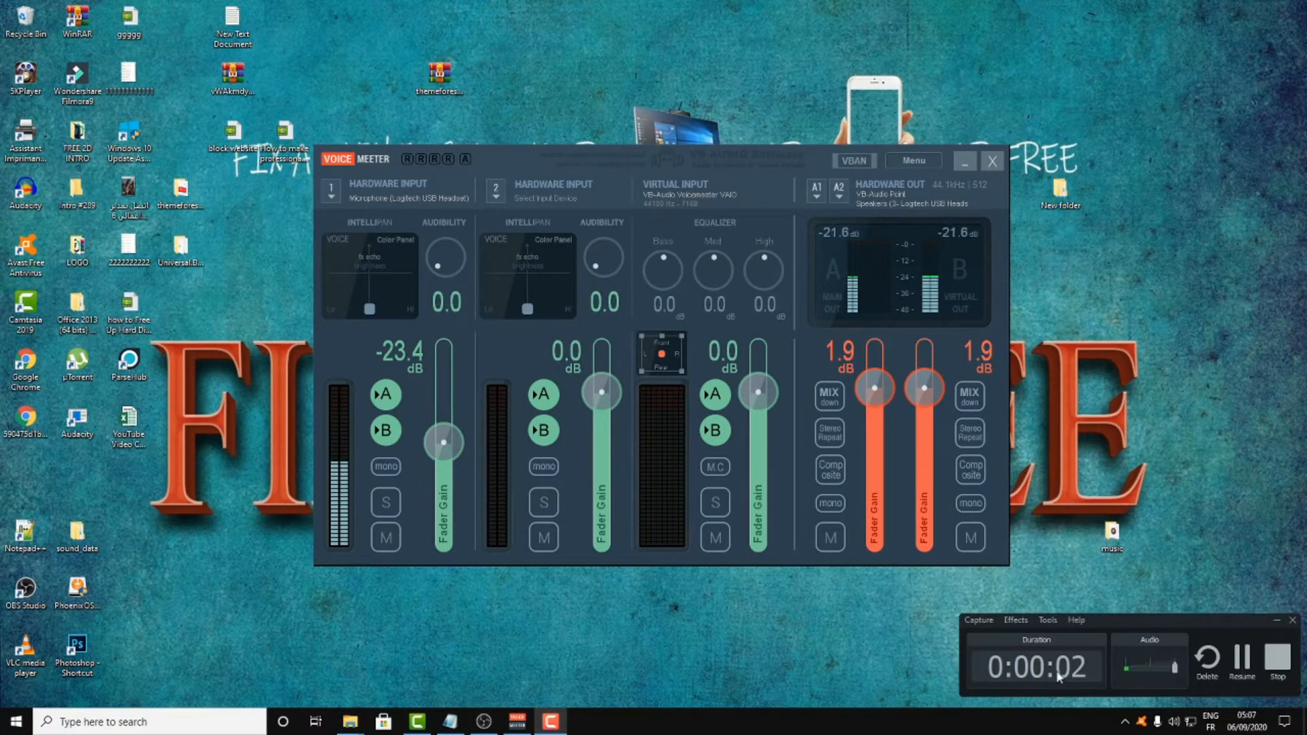
{"action": "left_click", "coordinate": [1241, 658]}
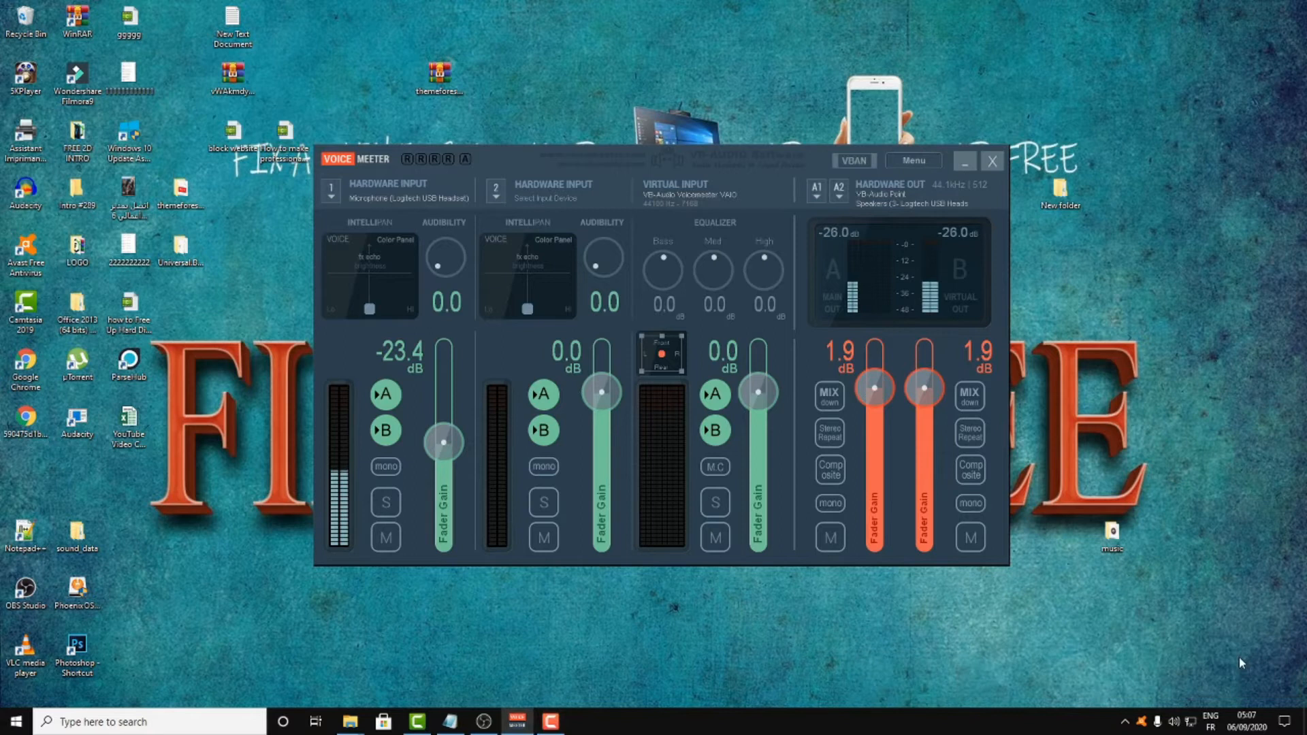
{"action": "left_click", "coordinate": [550, 720]}
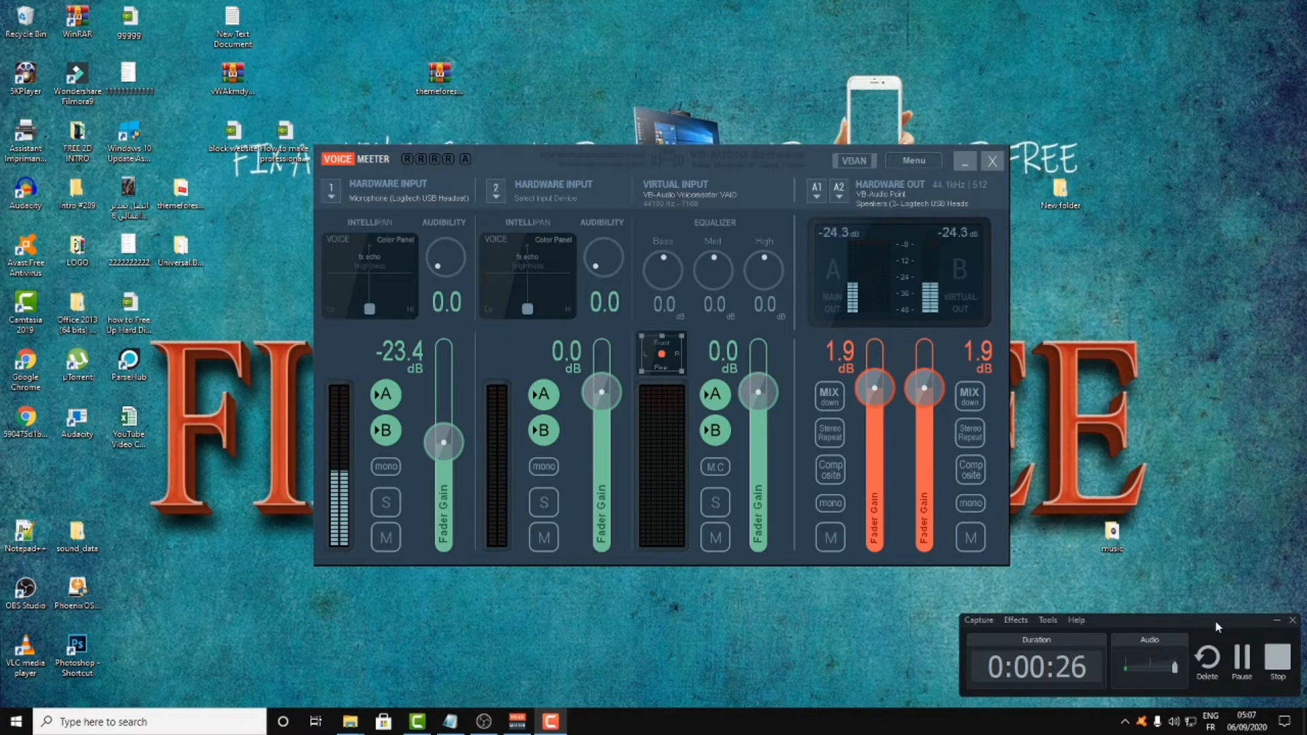
{"action": "left_click", "coordinate": [1276, 658]}
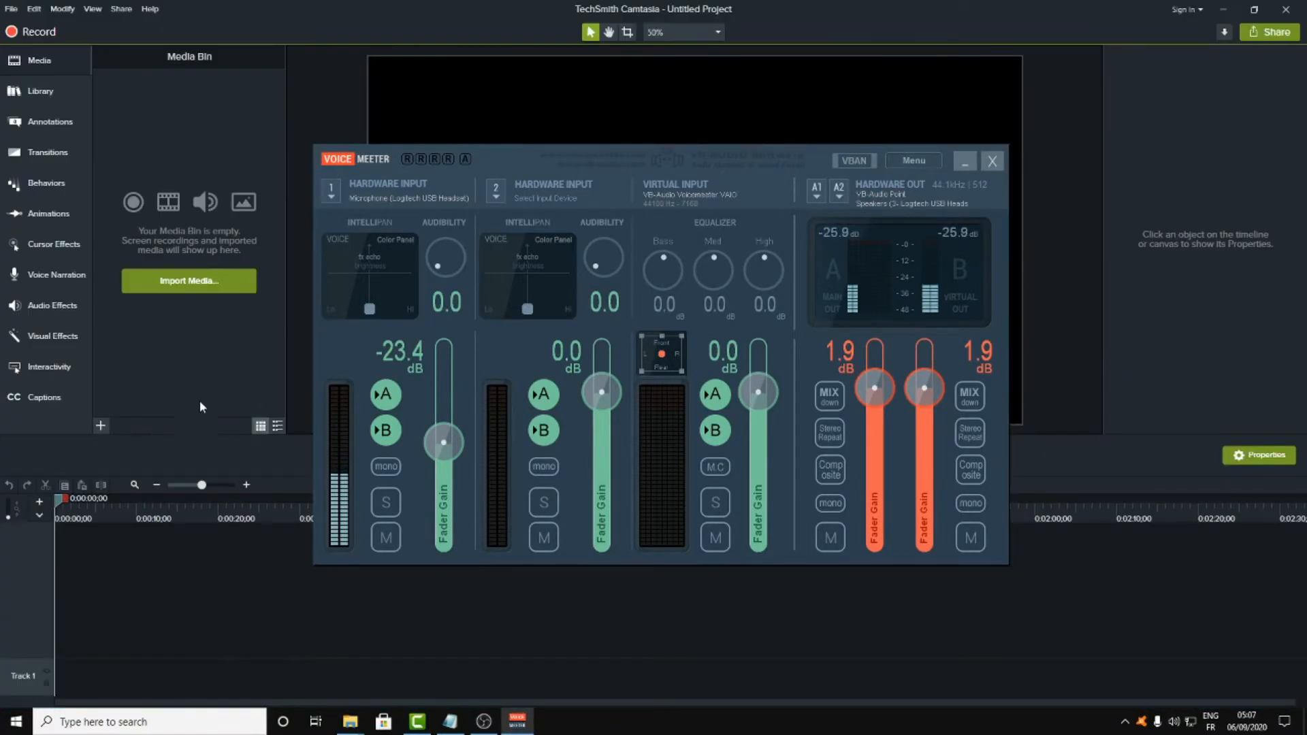
{"action": "left_click", "coordinate": [199, 400]}
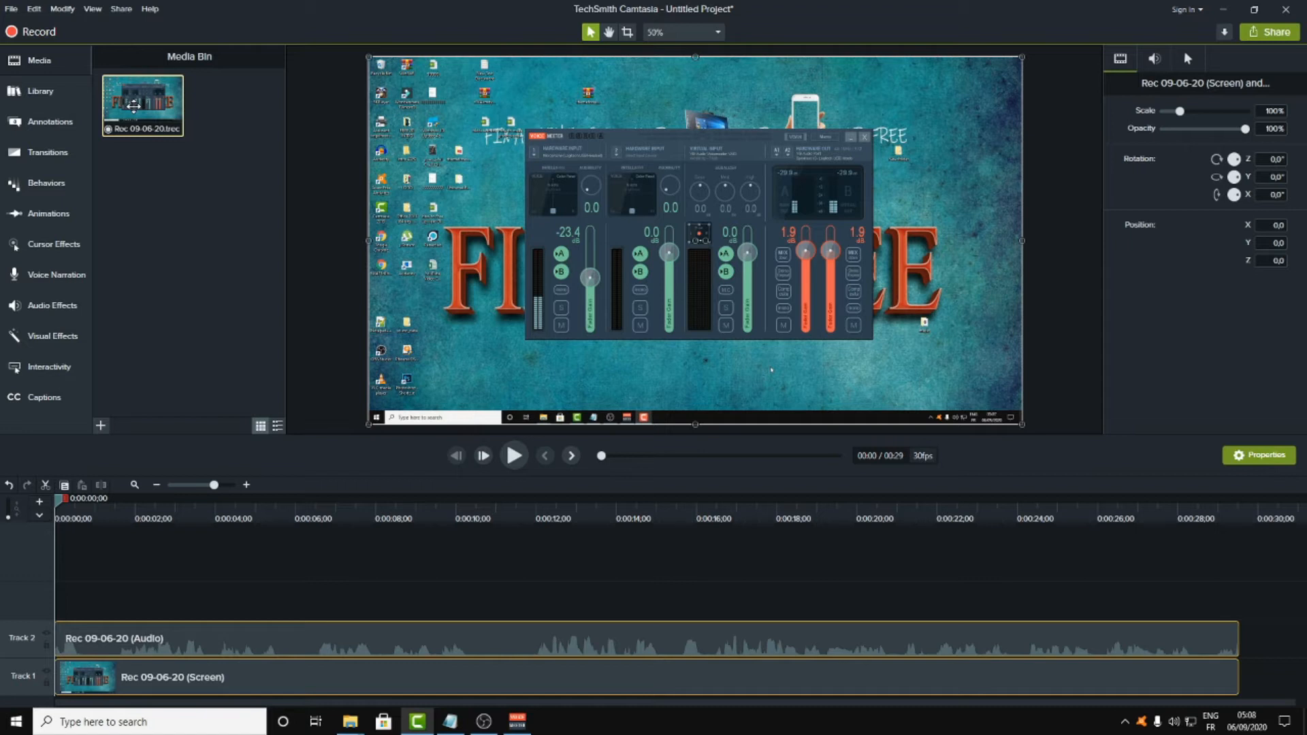
- Delete the Rec 09-06-20 screen and audio clips from the timeline and the recording from the Media Bin
{"action": "key", "text": "Delete"}
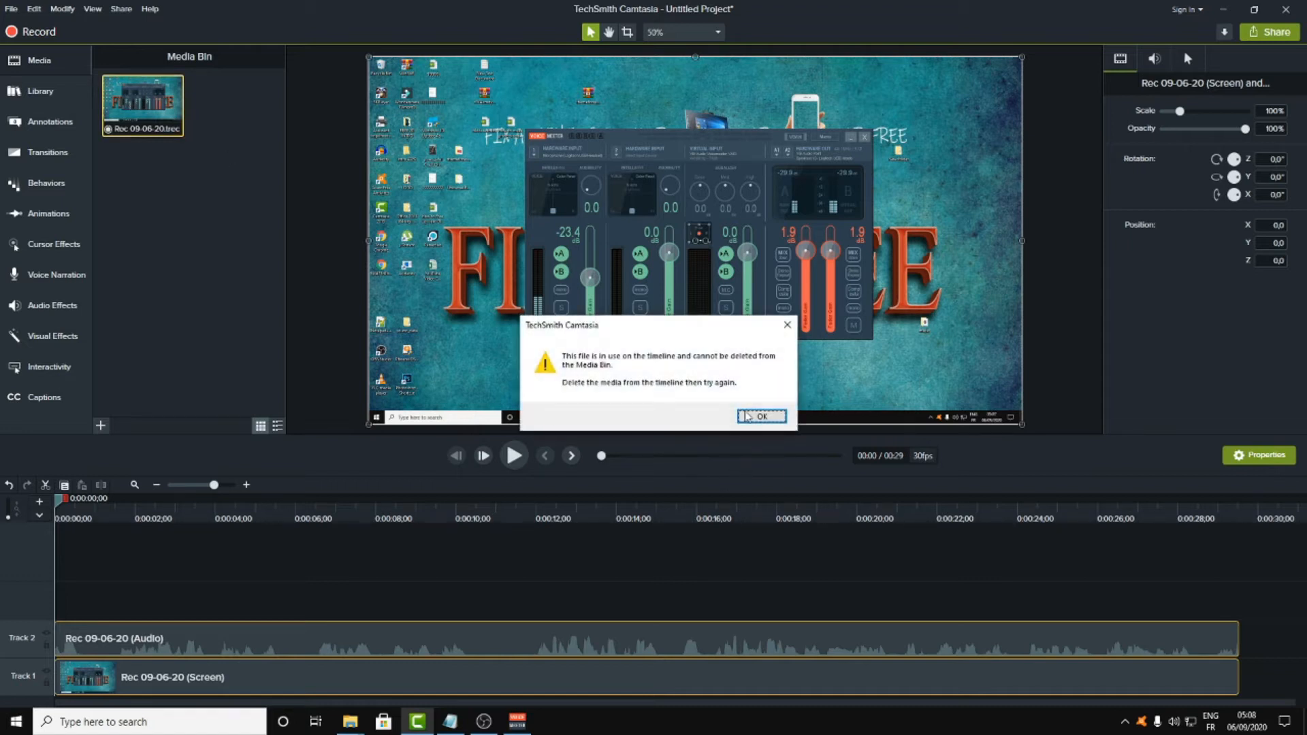
{"action": "left_click", "coordinate": [747, 416]}
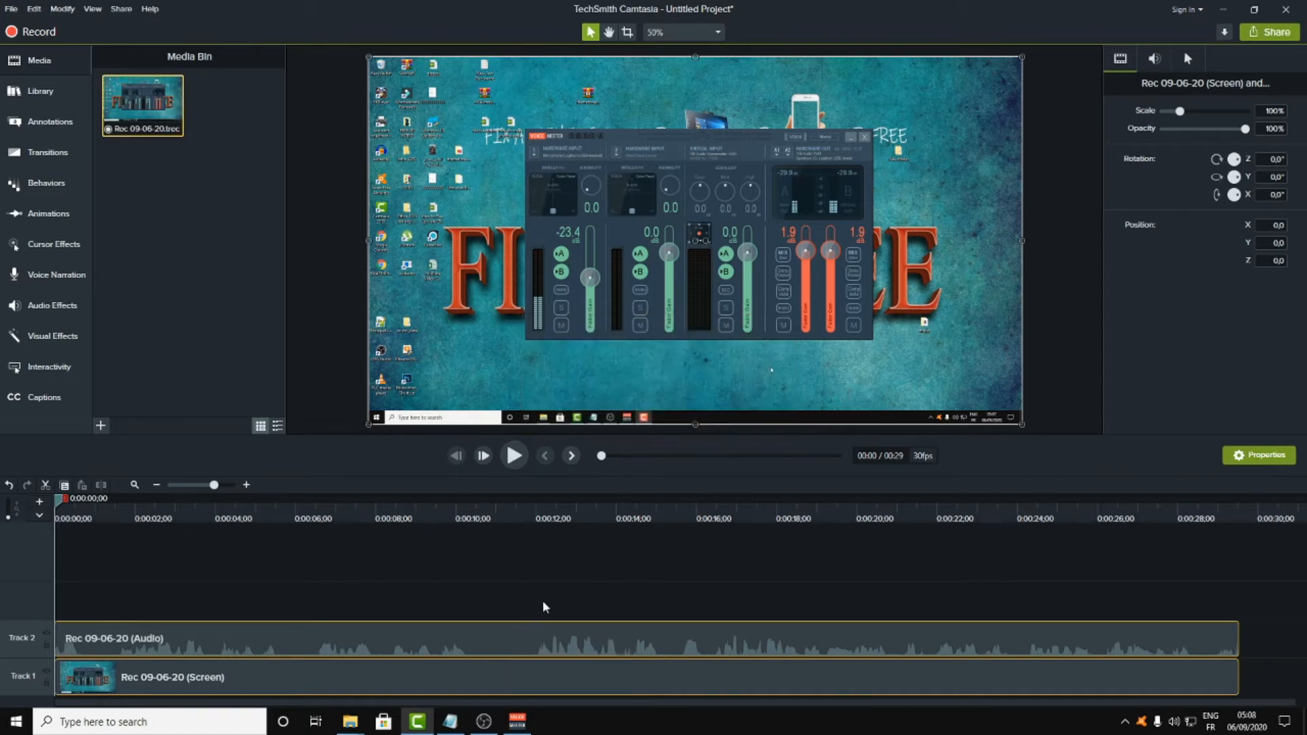
{"action": "left_click_drag", "start_coordinate": [526, 593], "coordinate": [564, 708]}
{"action": "key", "text": "Delete"}
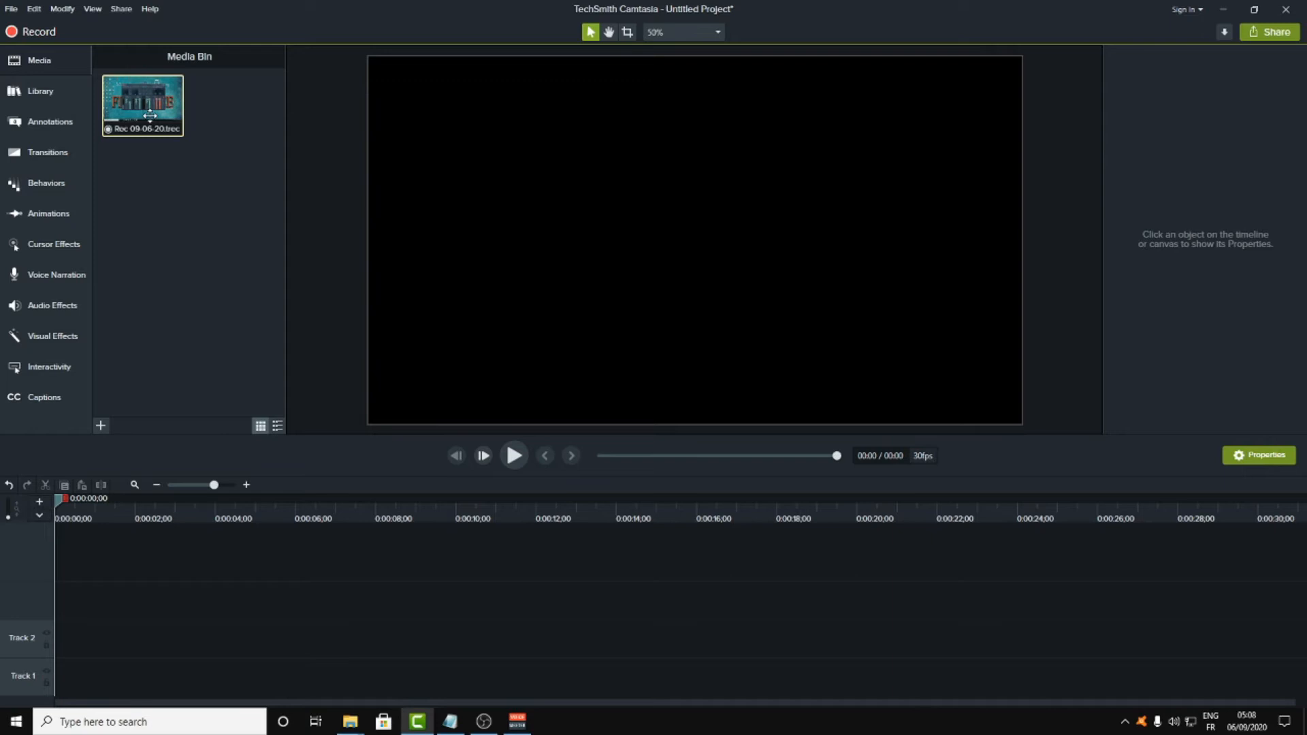
{"action": "key", "text": "Delete"}
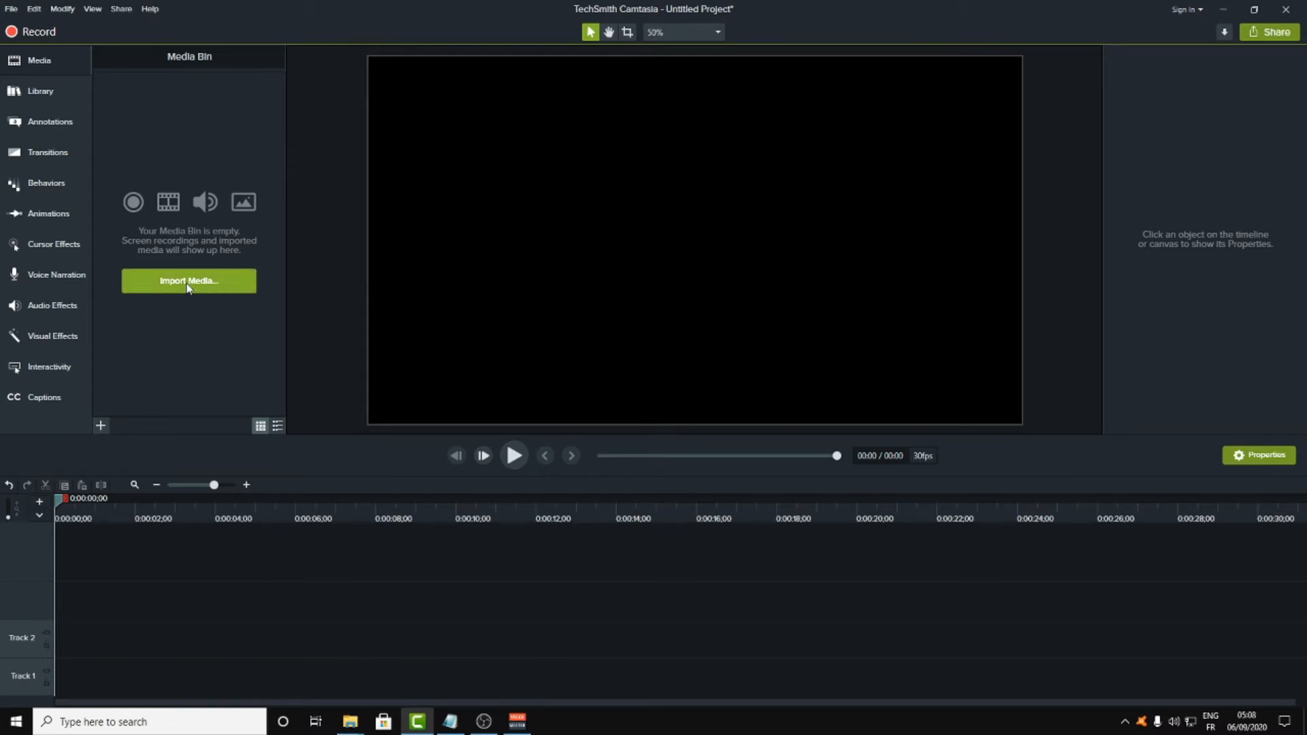
- Import the Rec 09-05-20 recording from the Camtasia folder in Documents into the Media Bin
{"action": "left_click", "coordinate": [174, 281]}
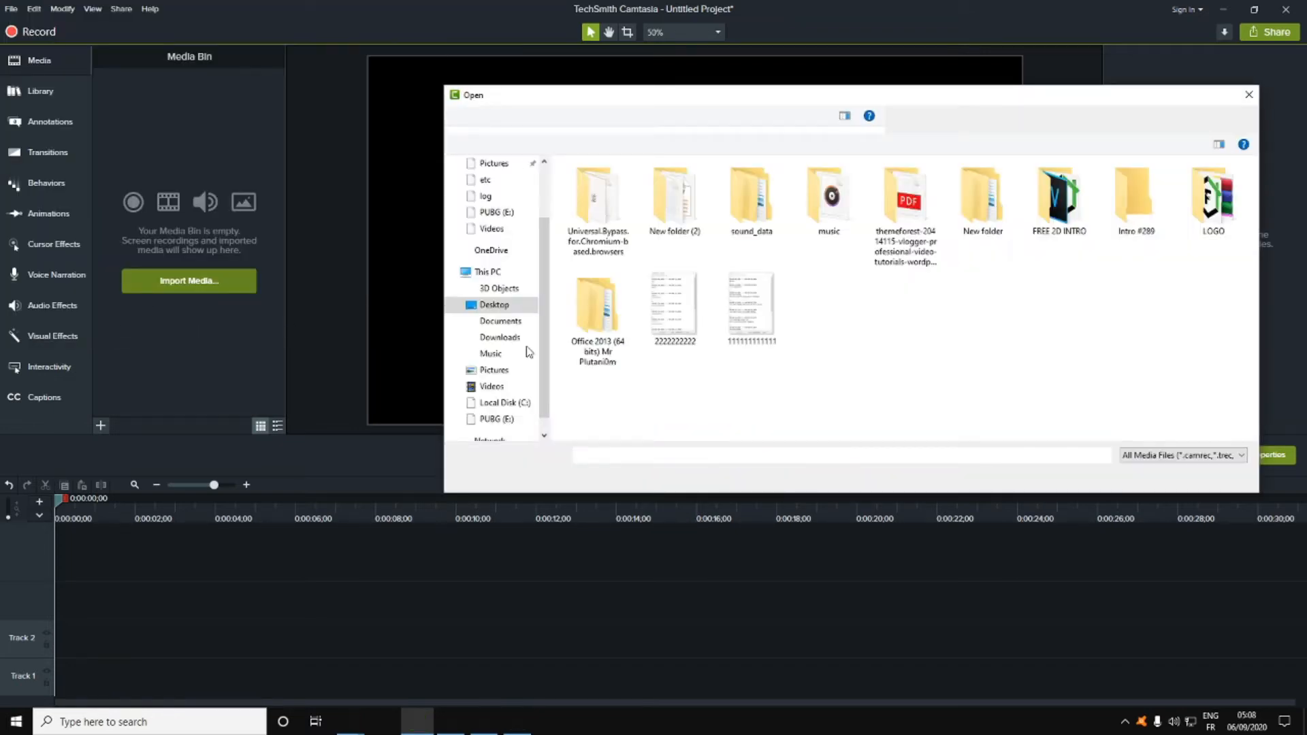
{"action": "left_click", "coordinate": [497, 326]}
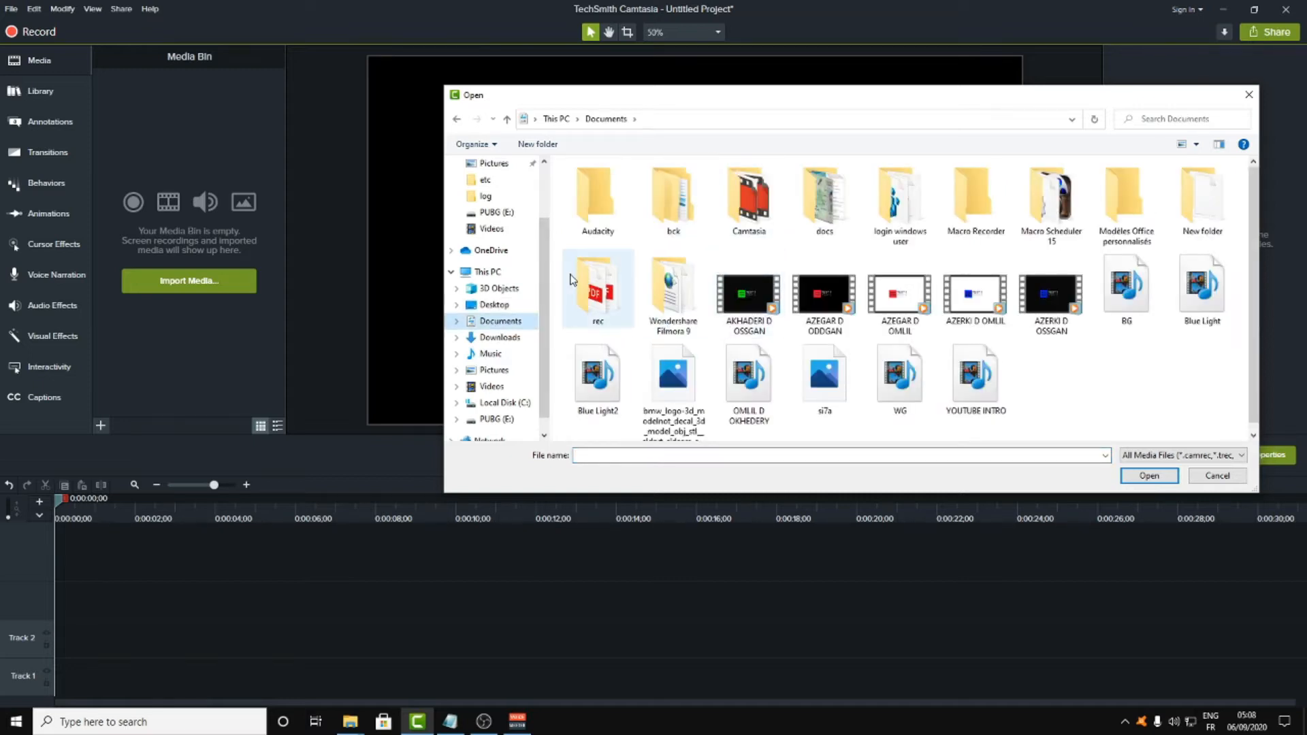
{"action": "double_click", "coordinate": [749, 197]}
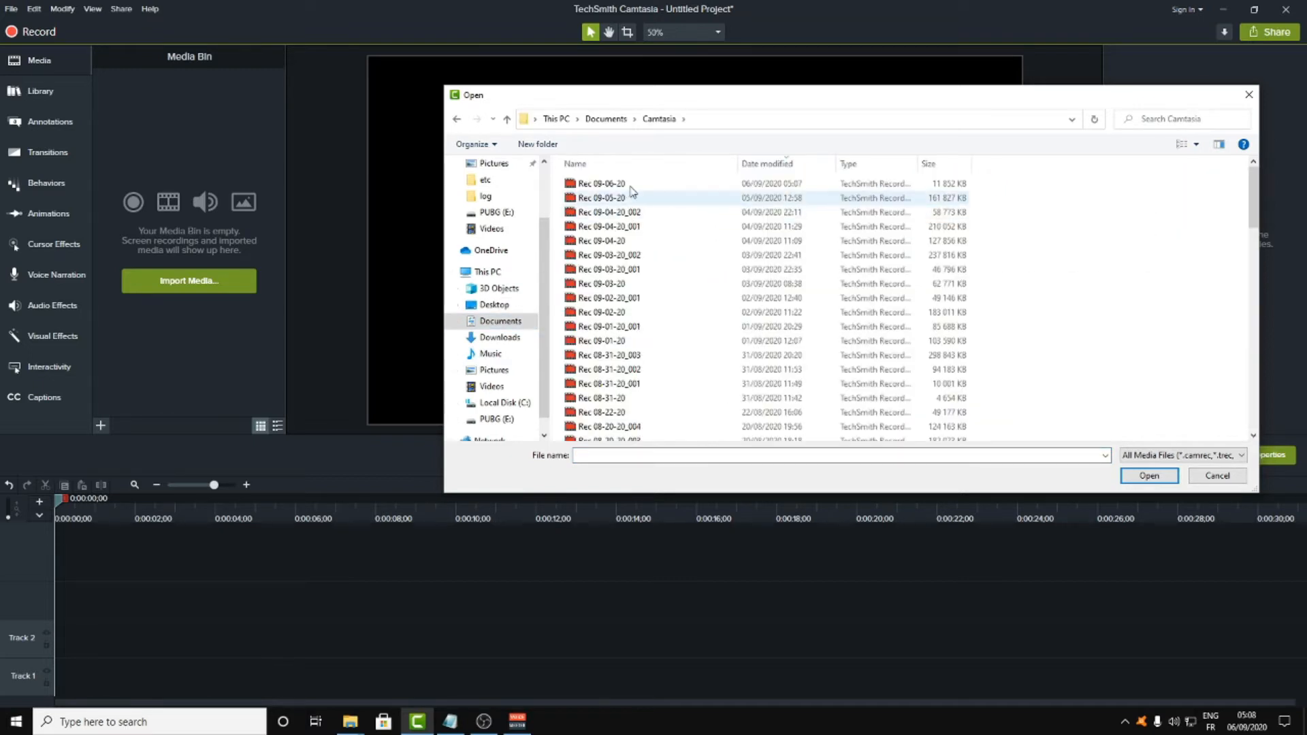
{"action": "scroll", "coordinate": [587, 372], "scroll_direction": "down", "scroll_amount": 7}
{"action": "scroll", "coordinate": [587, 373], "scroll_direction": "up", "scroll_amount": 7}
{"action": "double_click", "coordinate": [589, 198]}
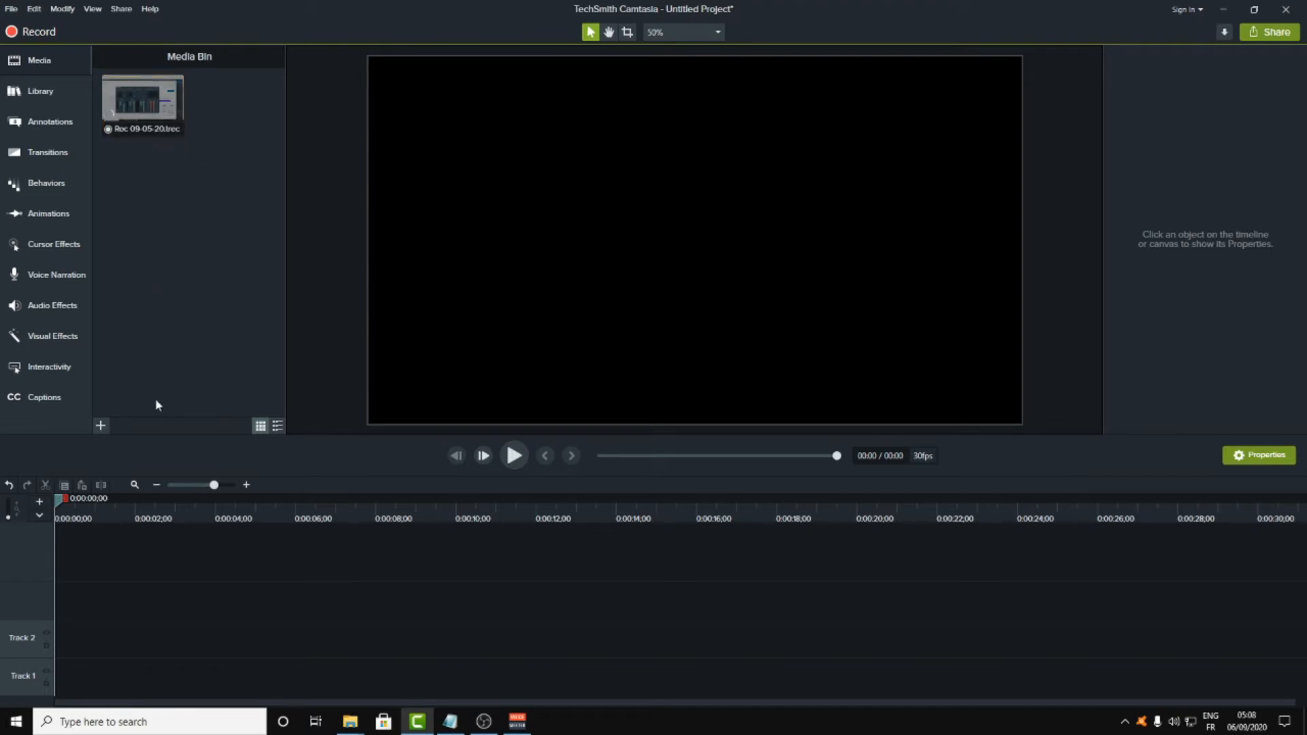
- Import the Green AND BLACK2 video from the retro-vintage-text-effect-volume-1 folder inside the Desktop's LOGO folder
{"action": "left_click", "coordinate": [100, 425]}
{"action": "left_click", "coordinate": [145, 380]}
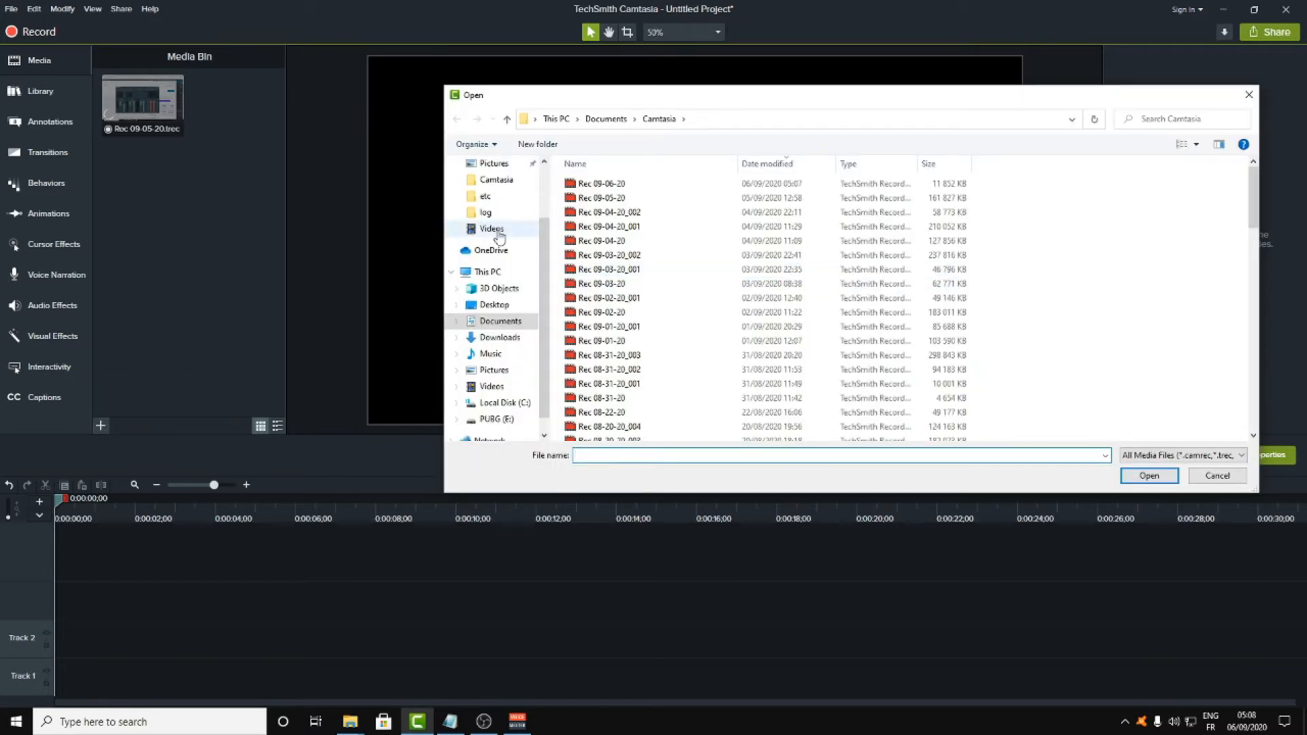
{"action": "scroll", "coordinate": [524, 231], "scroll_direction": "up", "scroll_amount": 2}
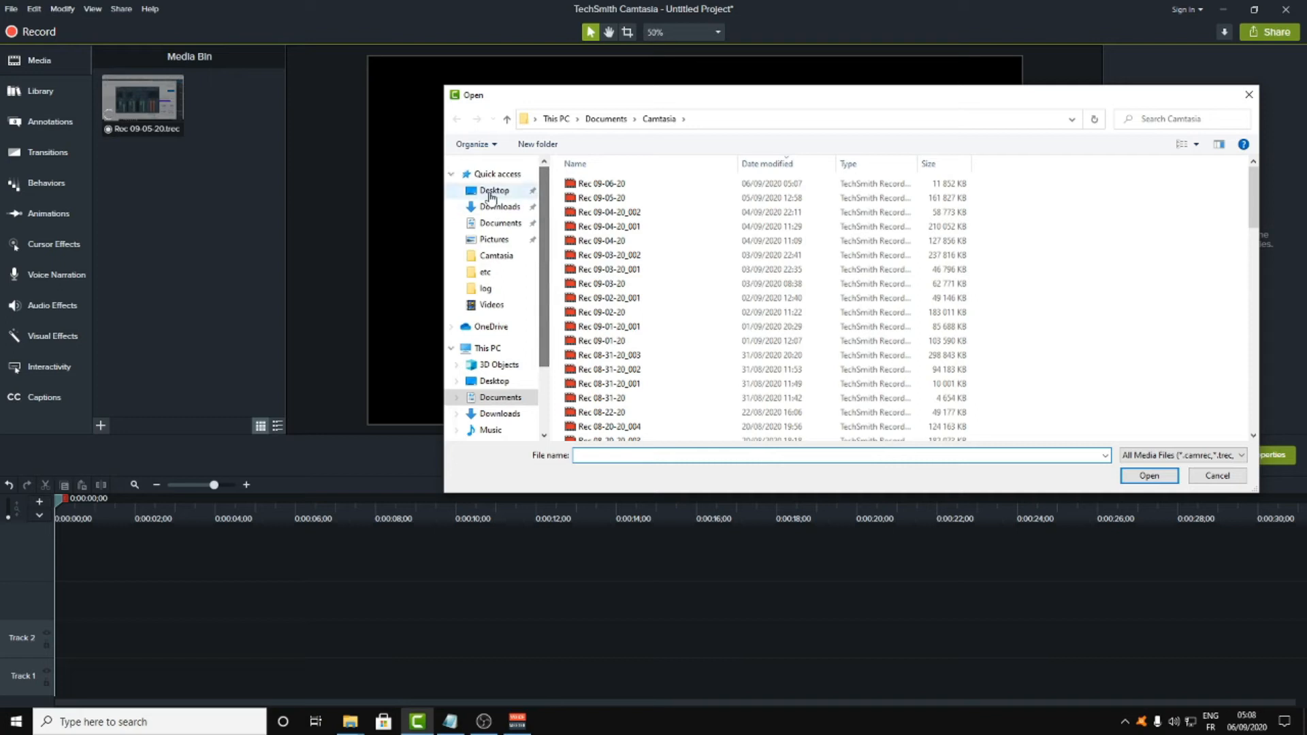
{"action": "left_click", "coordinate": [494, 191]}
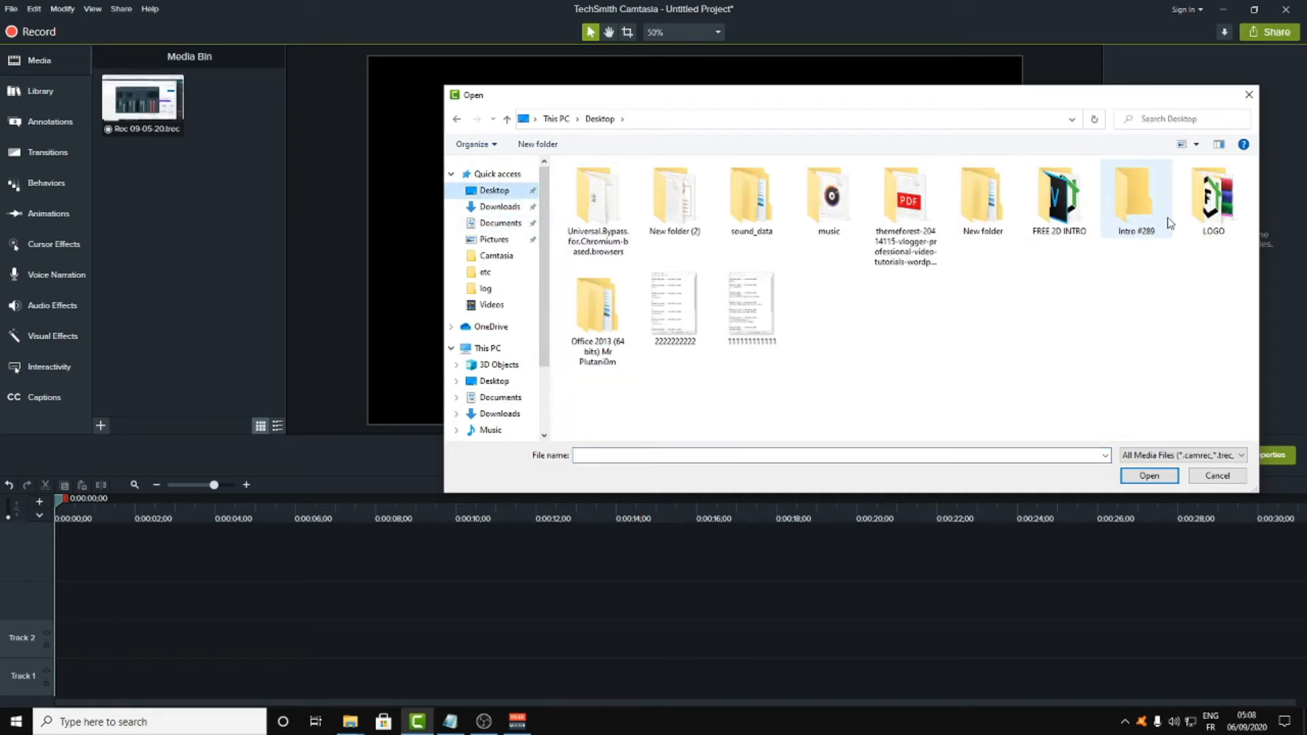
{"action": "double_click", "coordinate": [1204, 217]}
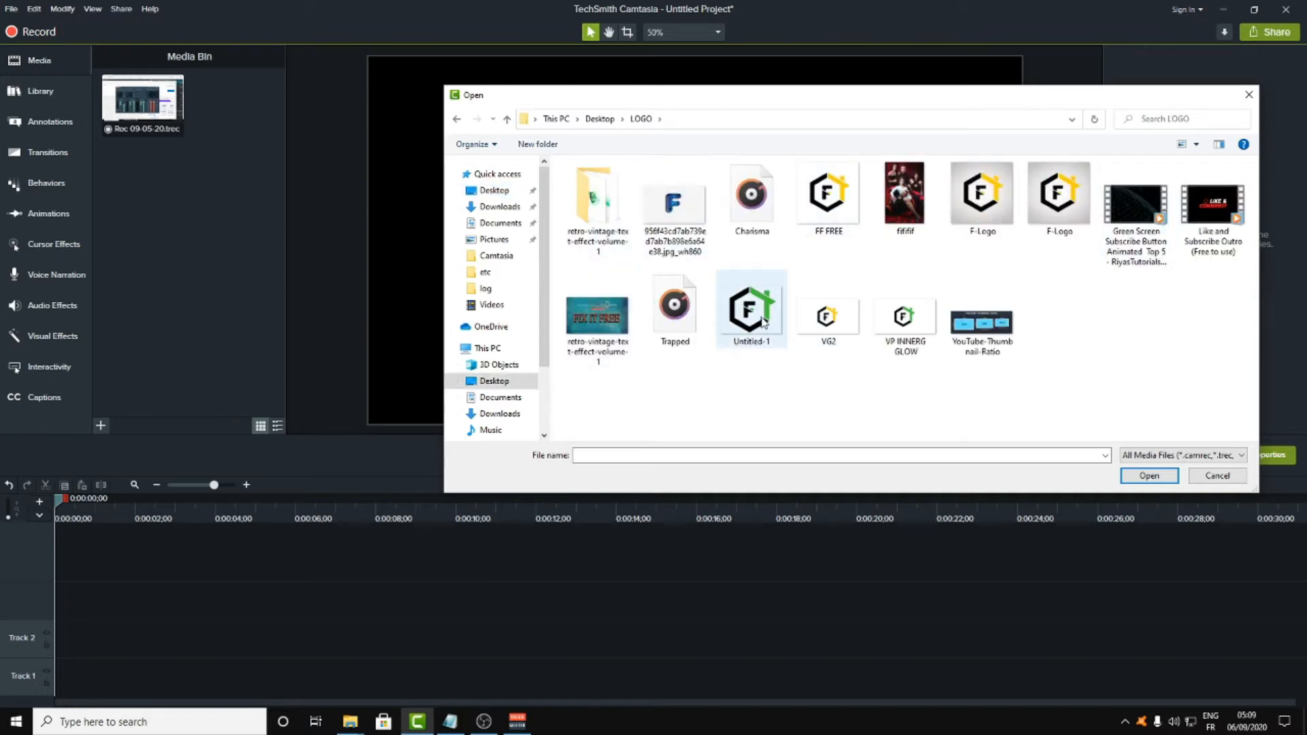
{"action": "double_click", "coordinate": [589, 225]}
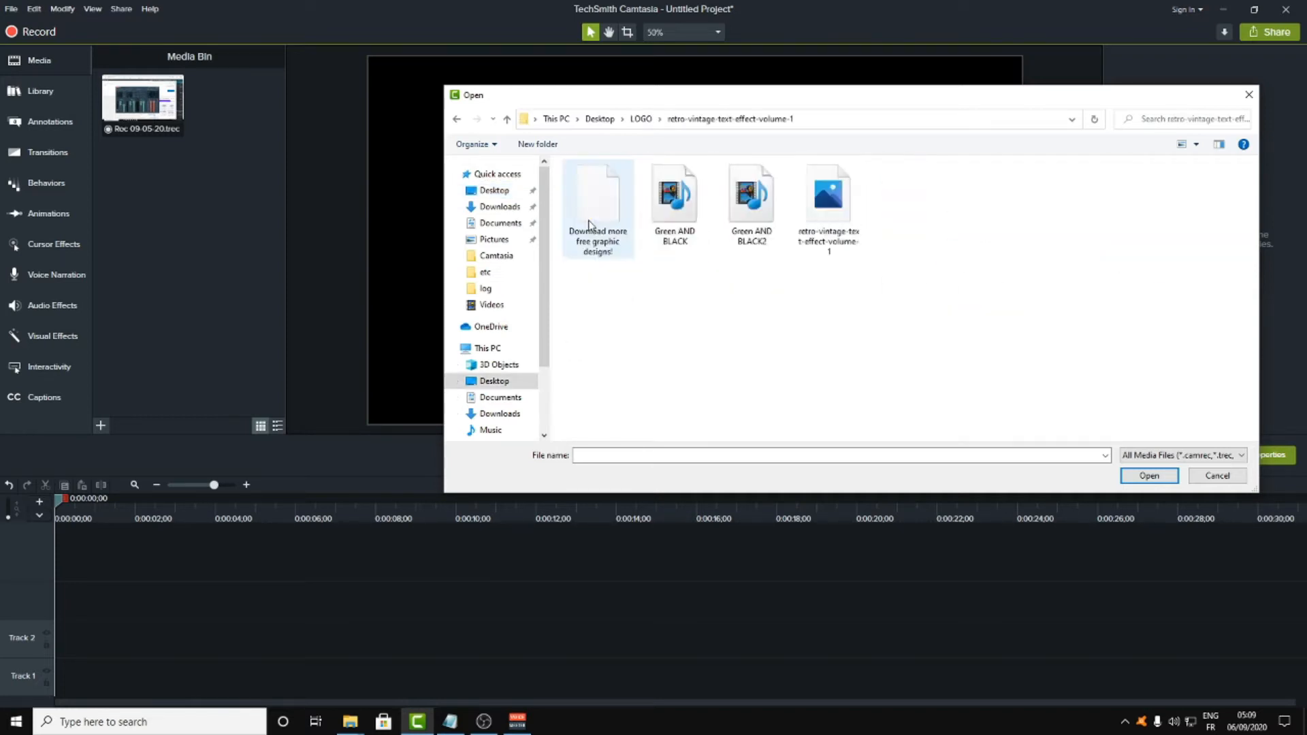
{"action": "double_click", "coordinate": [752, 239]}
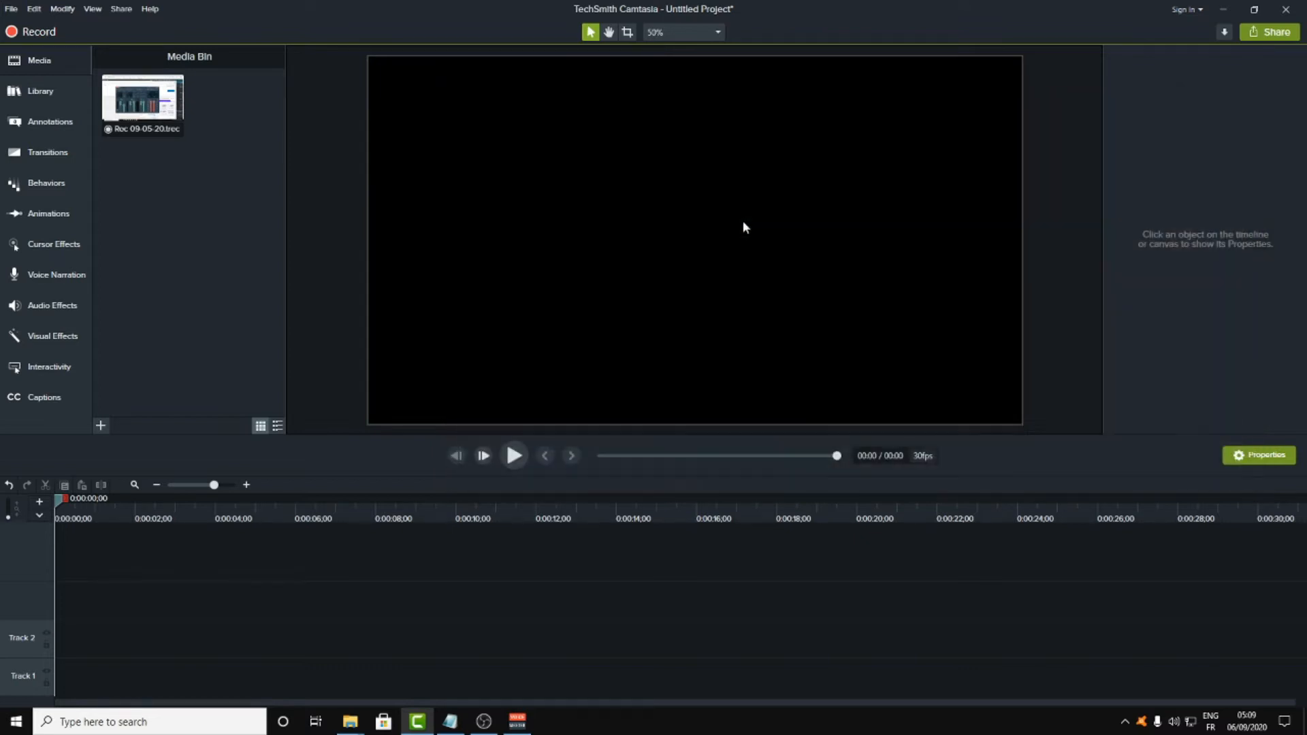
{"action": "left_click", "coordinate": [105, 424]}
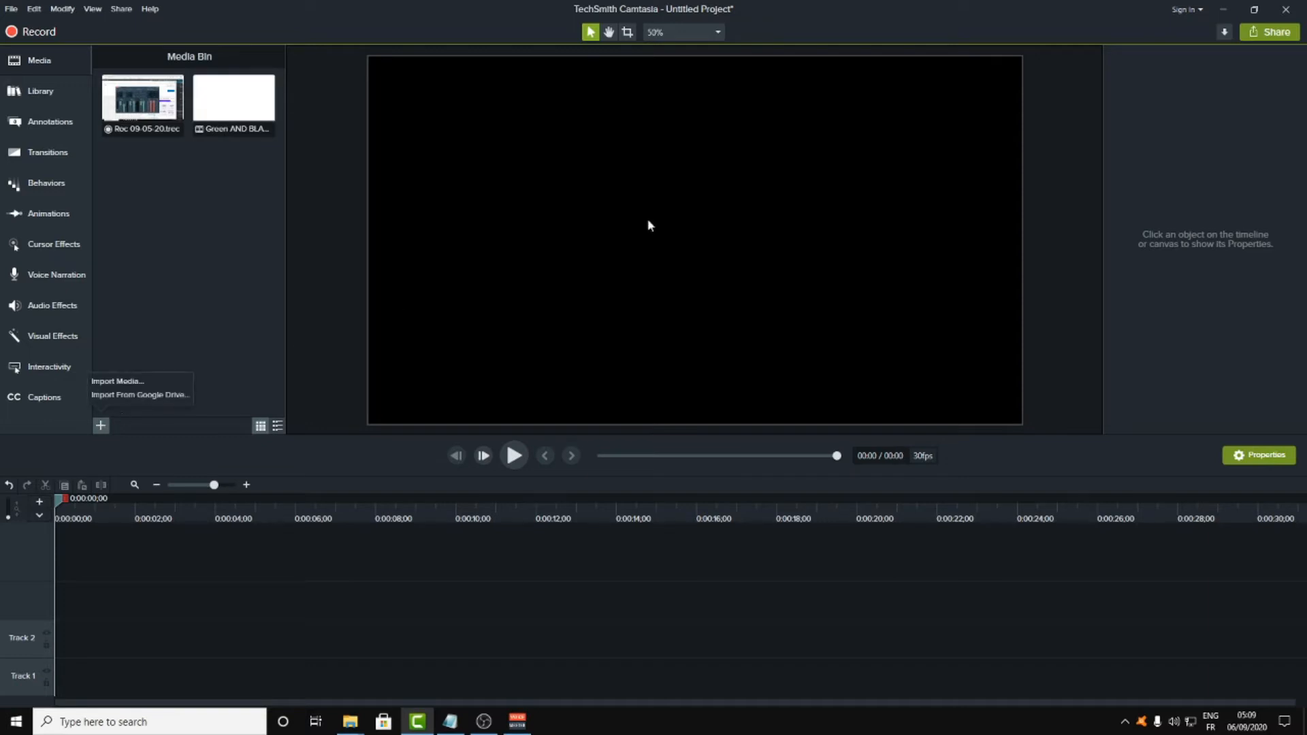
- Import the Charisma audio file from the Desktop's LOGO folder into the Media Bin
{"action": "left_click", "coordinate": [131, 383]}
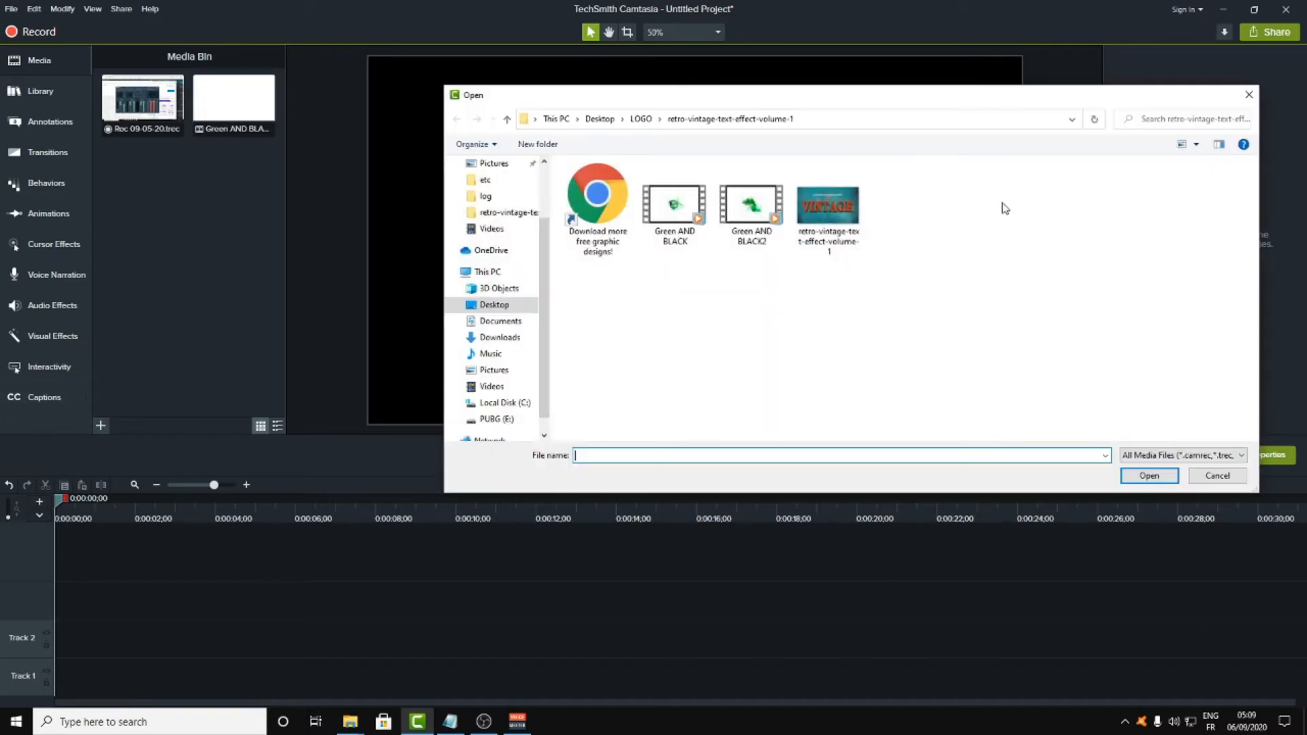
{"action": "left_click", "coordinate": [507, 120]}
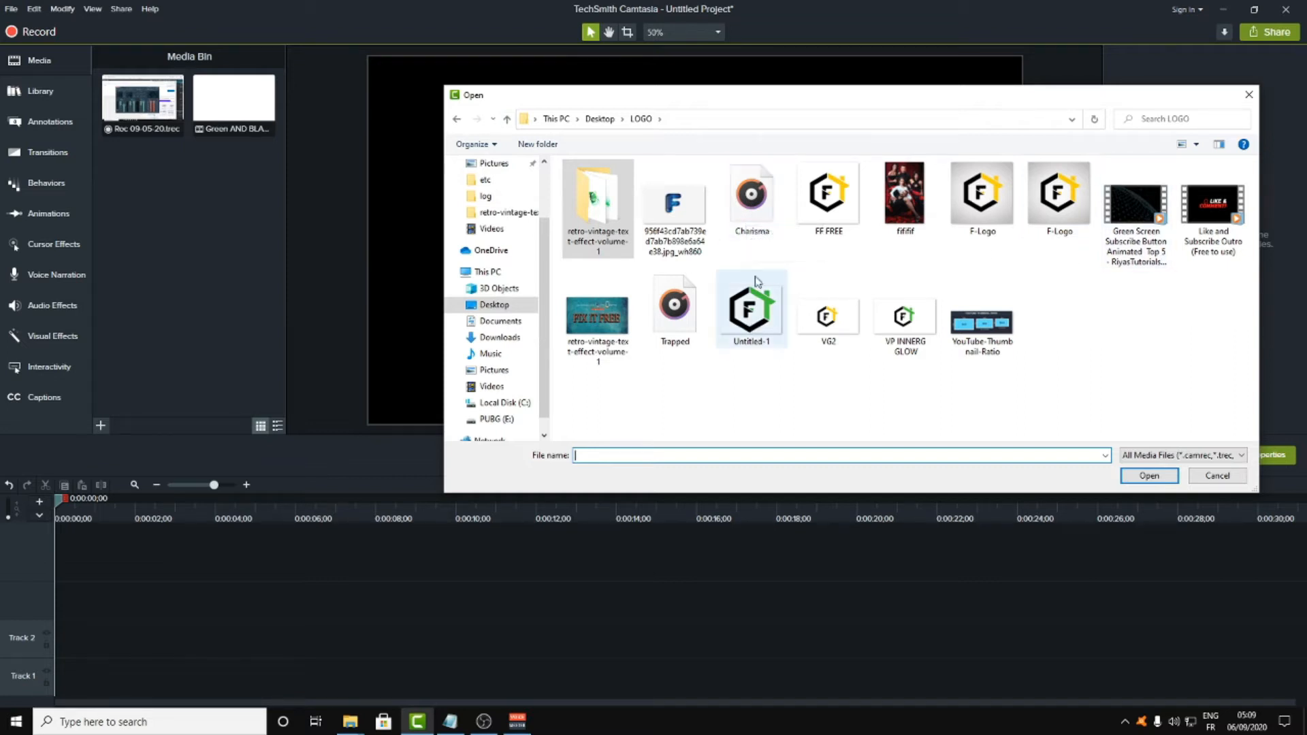
{"action": "left_click", "coordinate": [752, 205]}
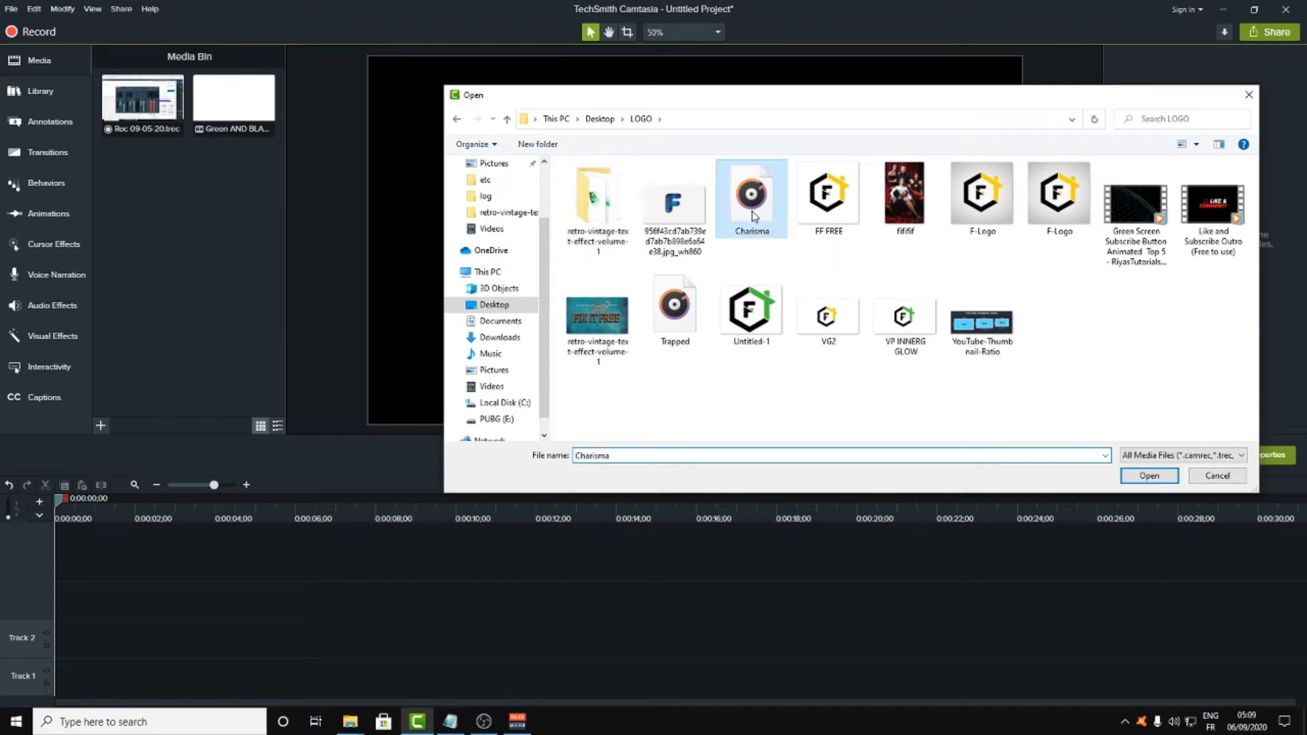
{"action": "left_click", "coordinate": [1149, 476]}
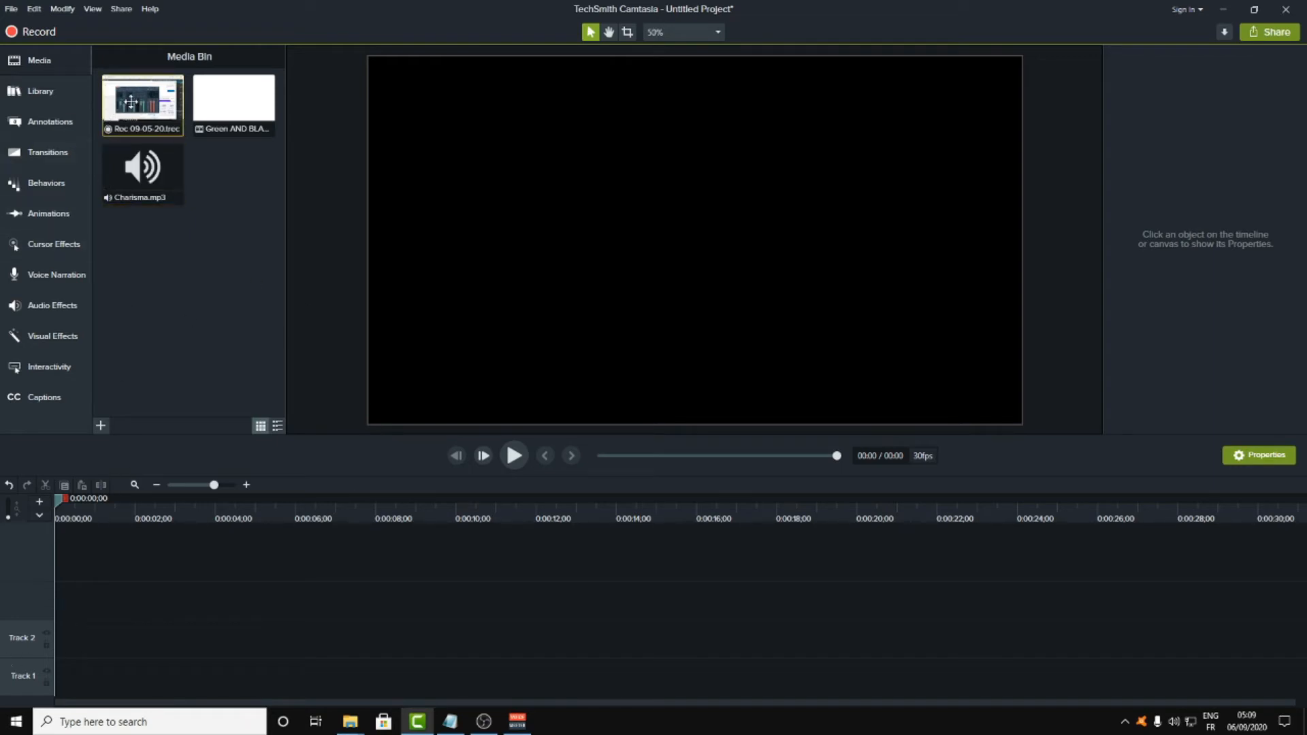
- Place the Rec 09-05-20 recording at the start of the timeline, with its screen clip on Track 1 and its audio on Track 2
{"action": "left_click_drag", "start_coordinate": [129, 99], "coordinate": [34, 691]}
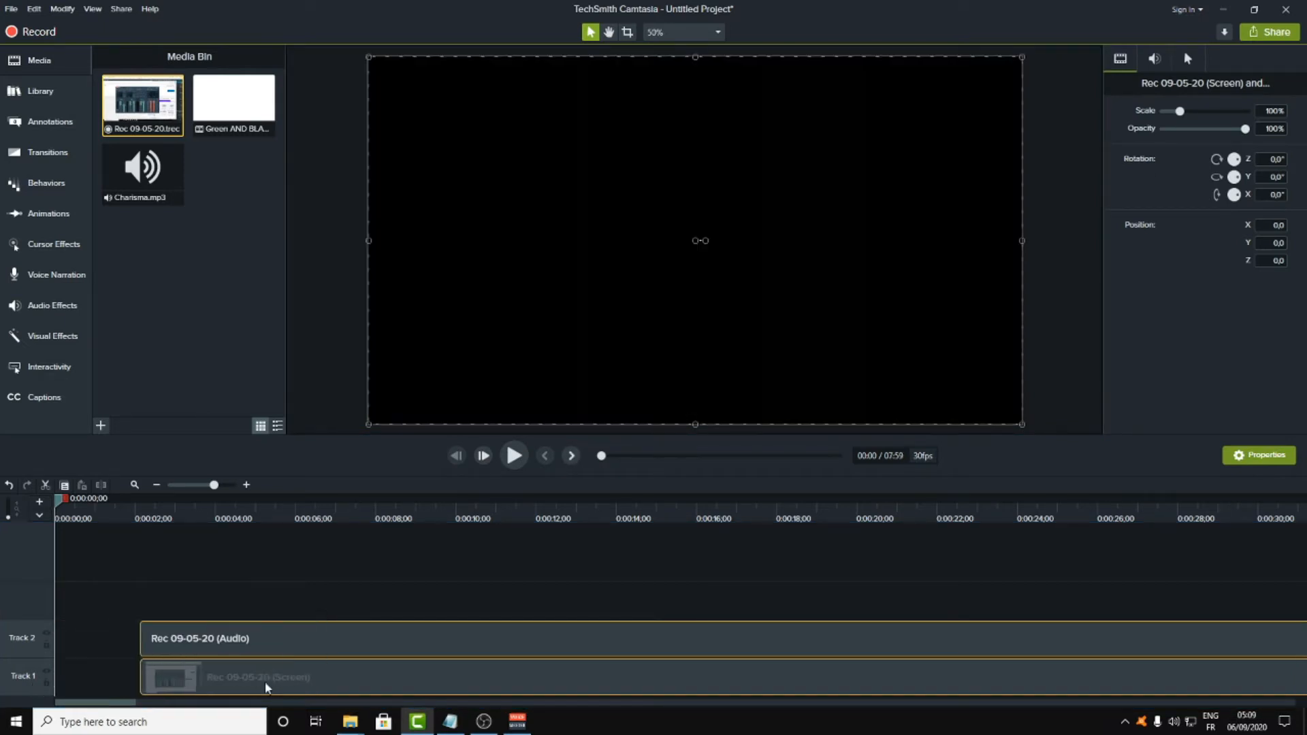
{"action": "right_click", "coordinate": [145, 674]}
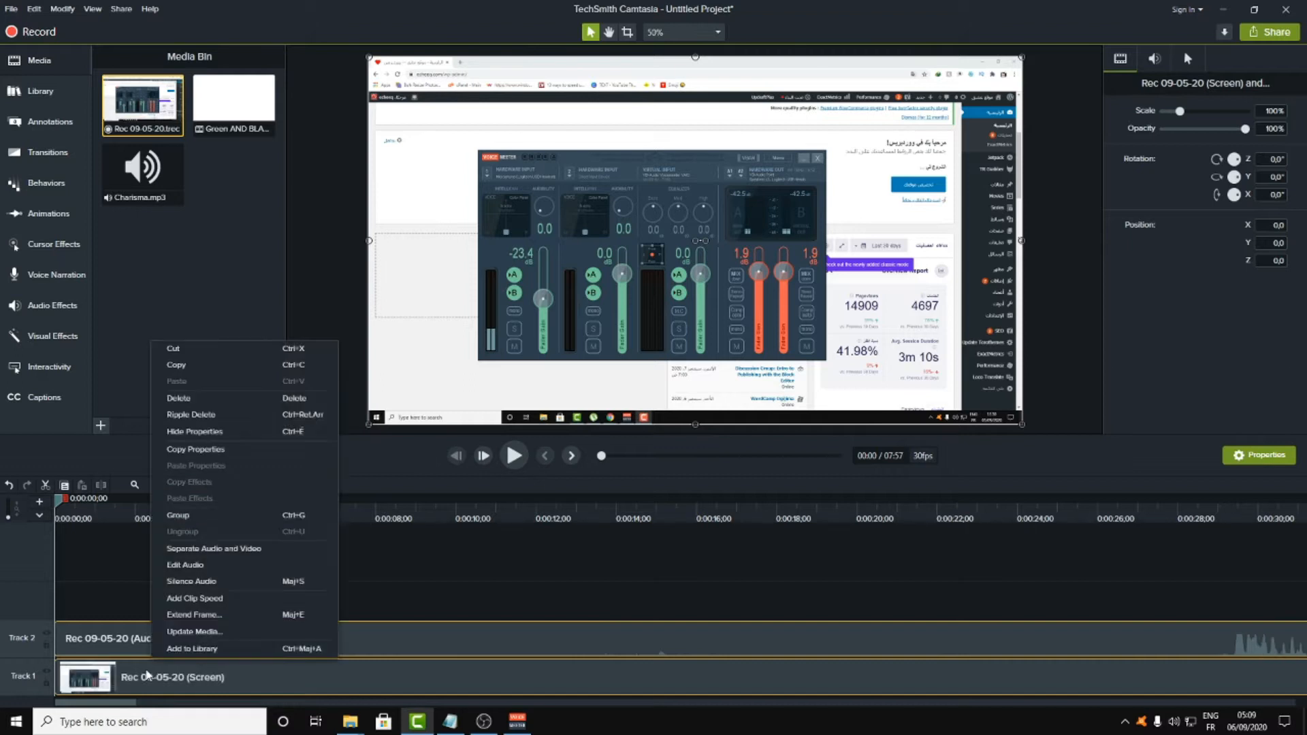
{"action": "left_click", "coordinate": [91, 560]}
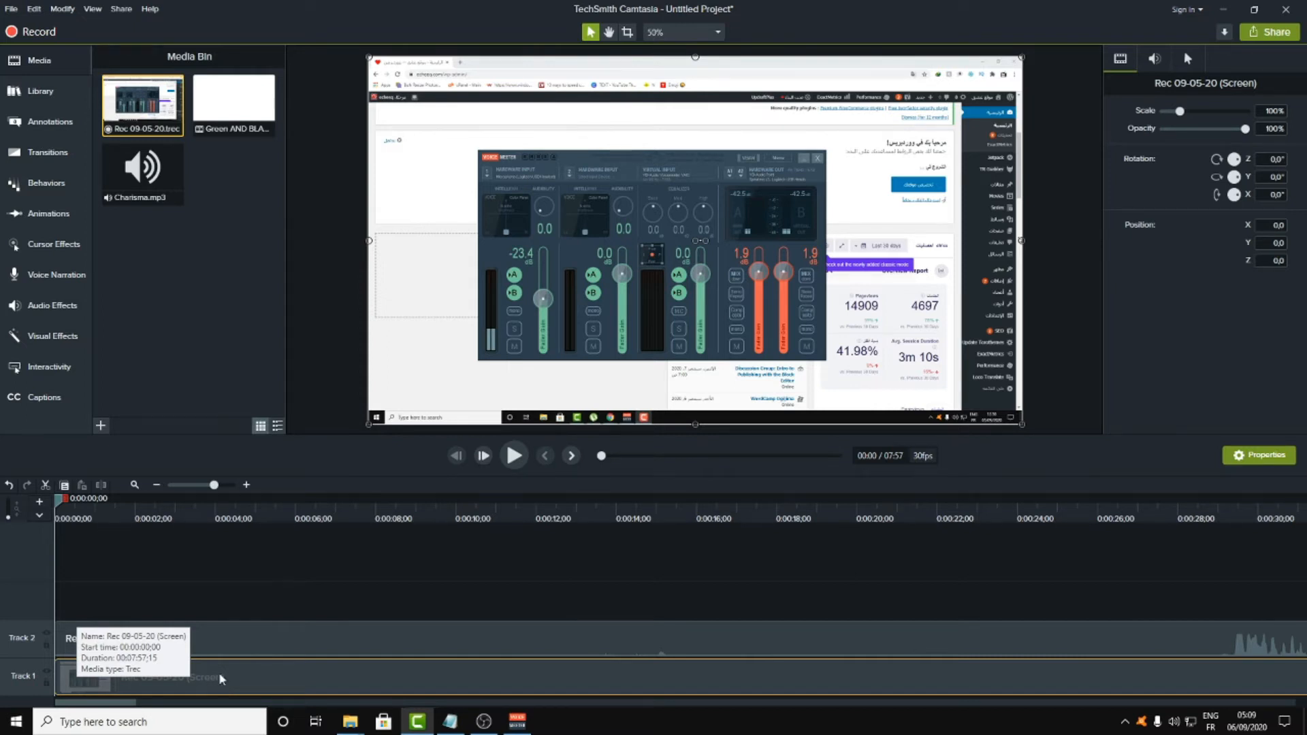
{"action": "left_click", "coordinate": [287, 648]}
{"action": "left_click", "coordinate": [264, 678]}
{"action": "left_click", "coordinate": [257, 638]}
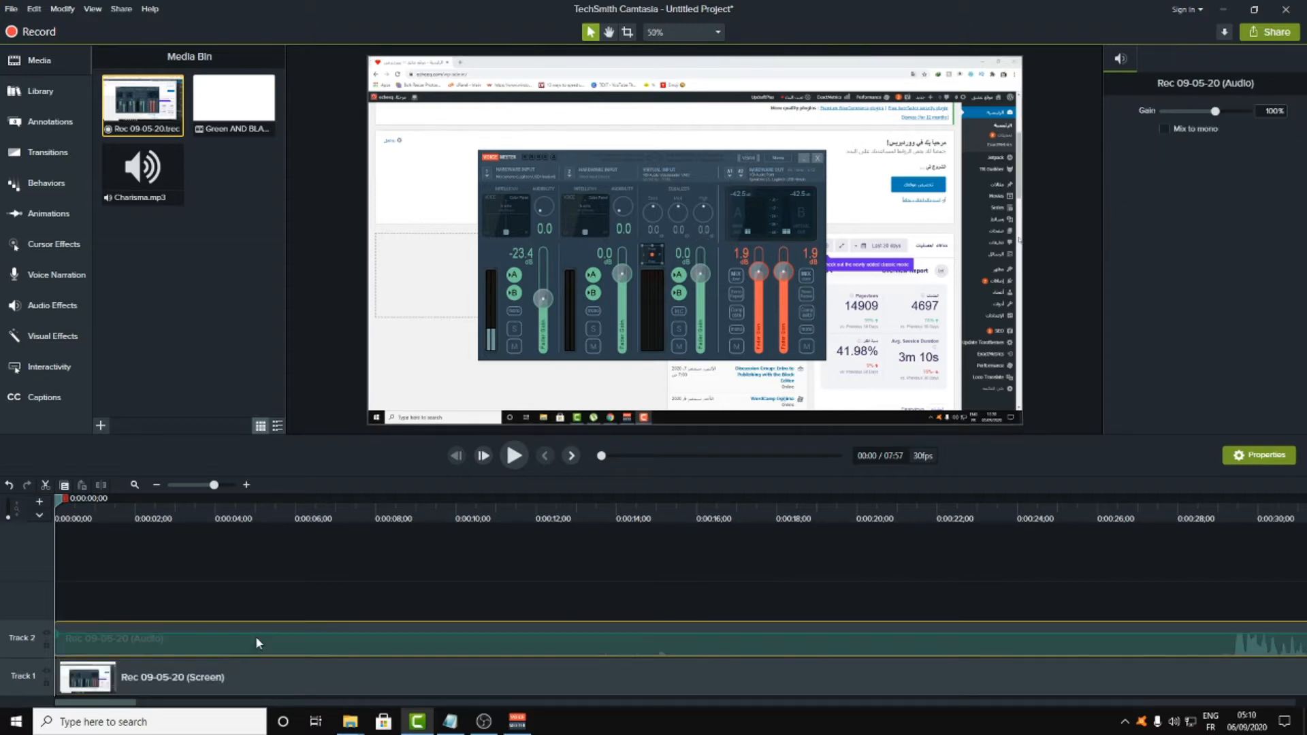
- Shift both recording clips later in time and place Green AND BLACK2 at the start of Track 3, keeping the project at 30 FPS
{"action": "left_click_drag", "start_coordinate": [281, 607], "coordinate": [354, 690]}
{"action": "left_click", "coordinate": [248, 96]}
{"action": "left_click_drag", "start_coordinate": [242, 97], "coordinate": [310, 585]}
{"action": "left_click_drag", "start_coordinate": [176, 593], "coordinate": [47, 597]}
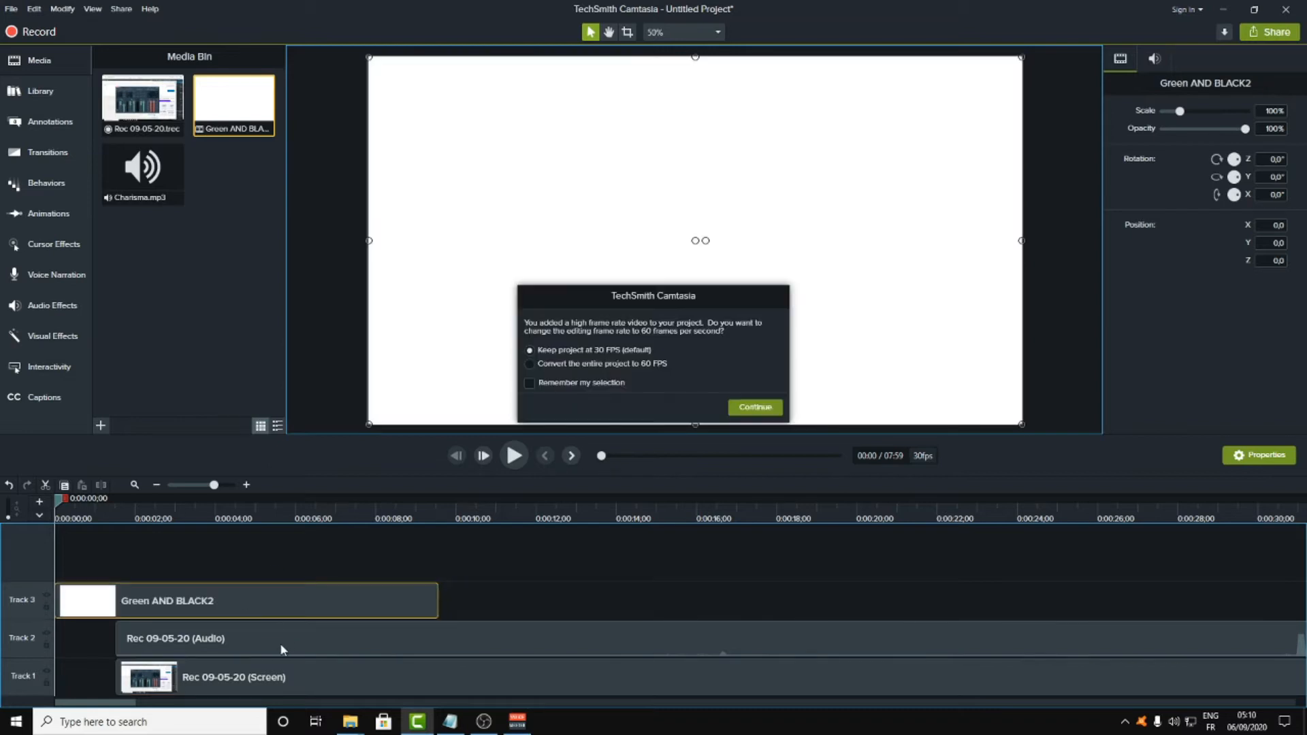
{"action": "left_click", "coordinate": [752, 407]}
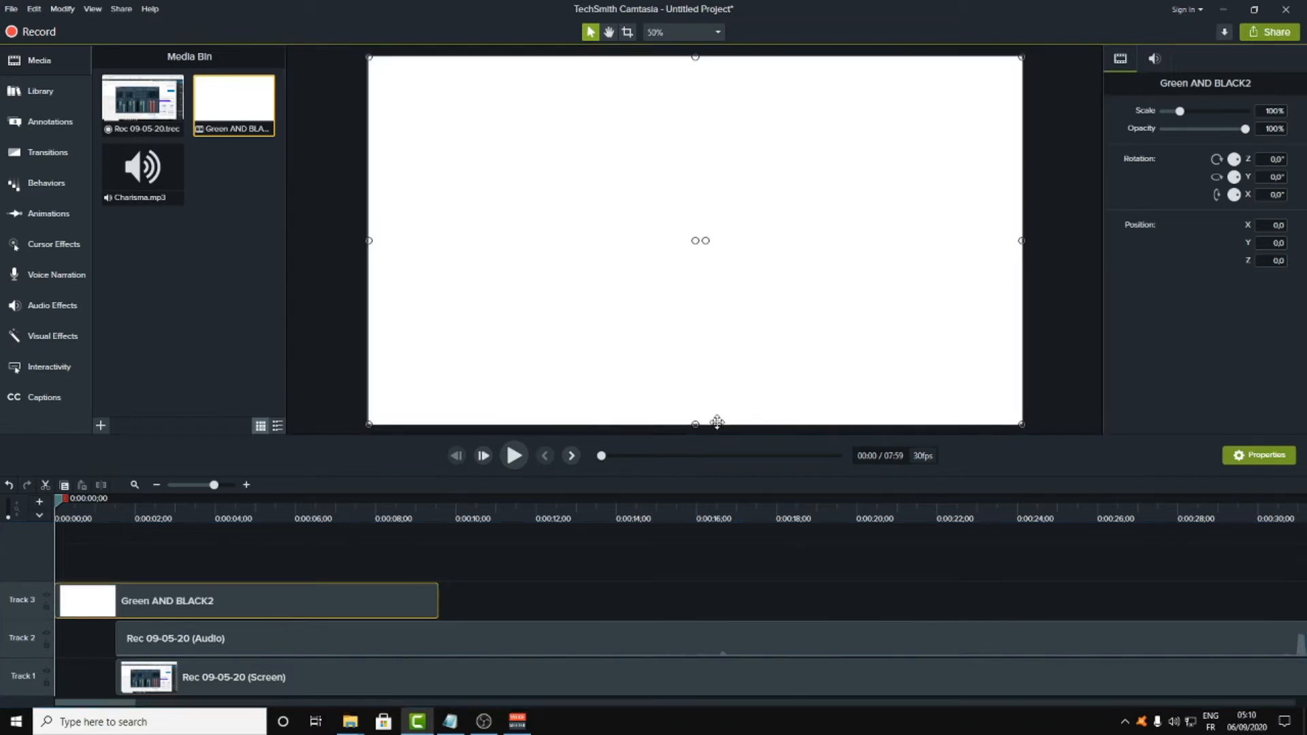
- Move Green AND BLACK2 to the start of Track 1, with the recording's screen and audio clips starting together right after it
{"action": "left_click_drag", "start_coordinate": [272, 640], "coordinate": [214, 650]}
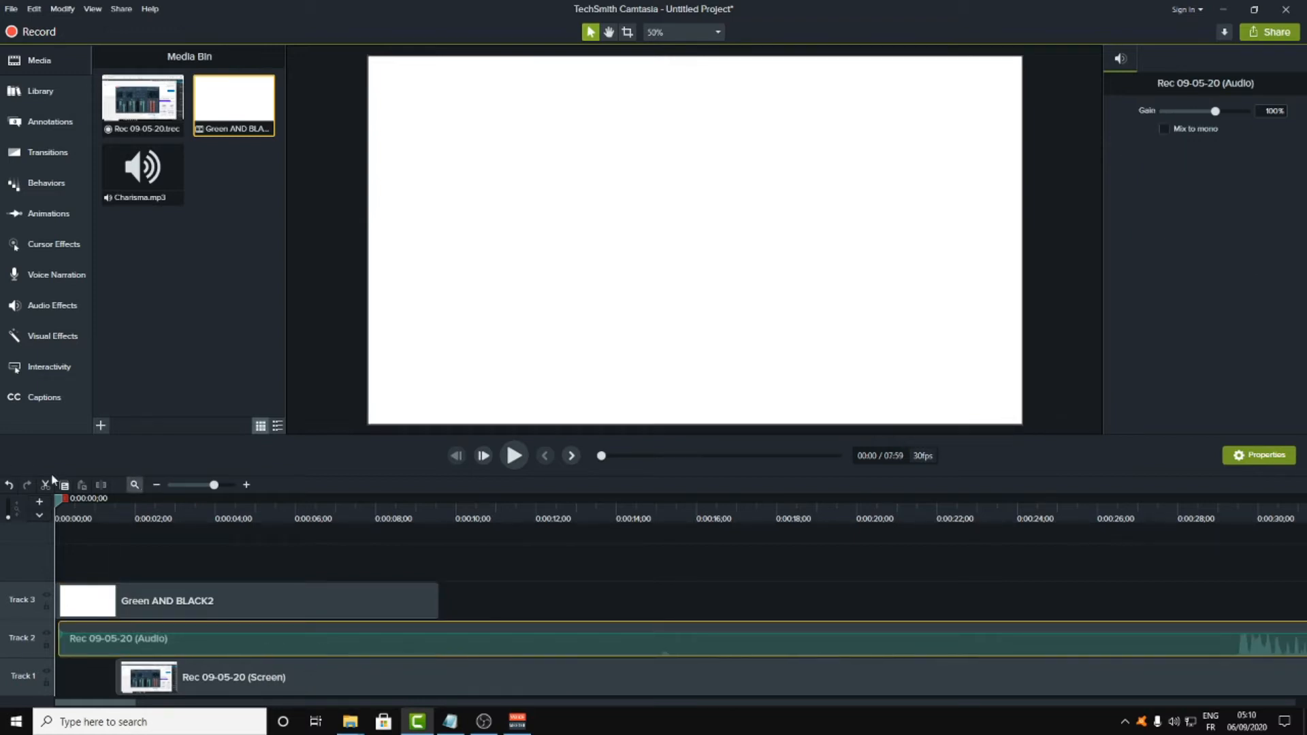
{"action": "left_click", "coordinate": [9, 486]}
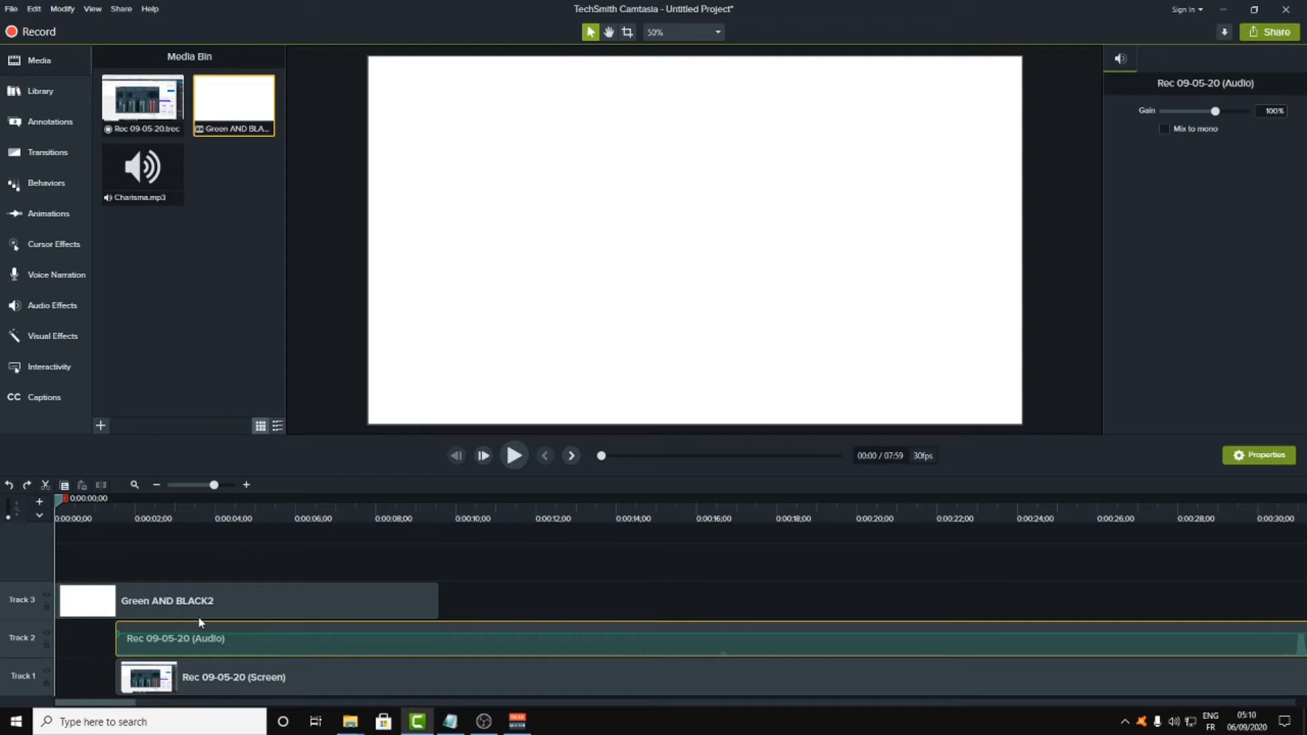
{"action": "left_click_drag", "start_coordinate": [92, 645], "coordinate": [235, 695]}
{"action": "left_click_drag", "start_coordinate": [460, 685], "coordinate": [533, 686]}
{"action": "left_click_drag", "start_coordinate": [371, 599], "coordinate": [371, 677]}
{"action": "left_click_drag", "start_coordinate": [564, 538], "coordinate": [606, 677]}
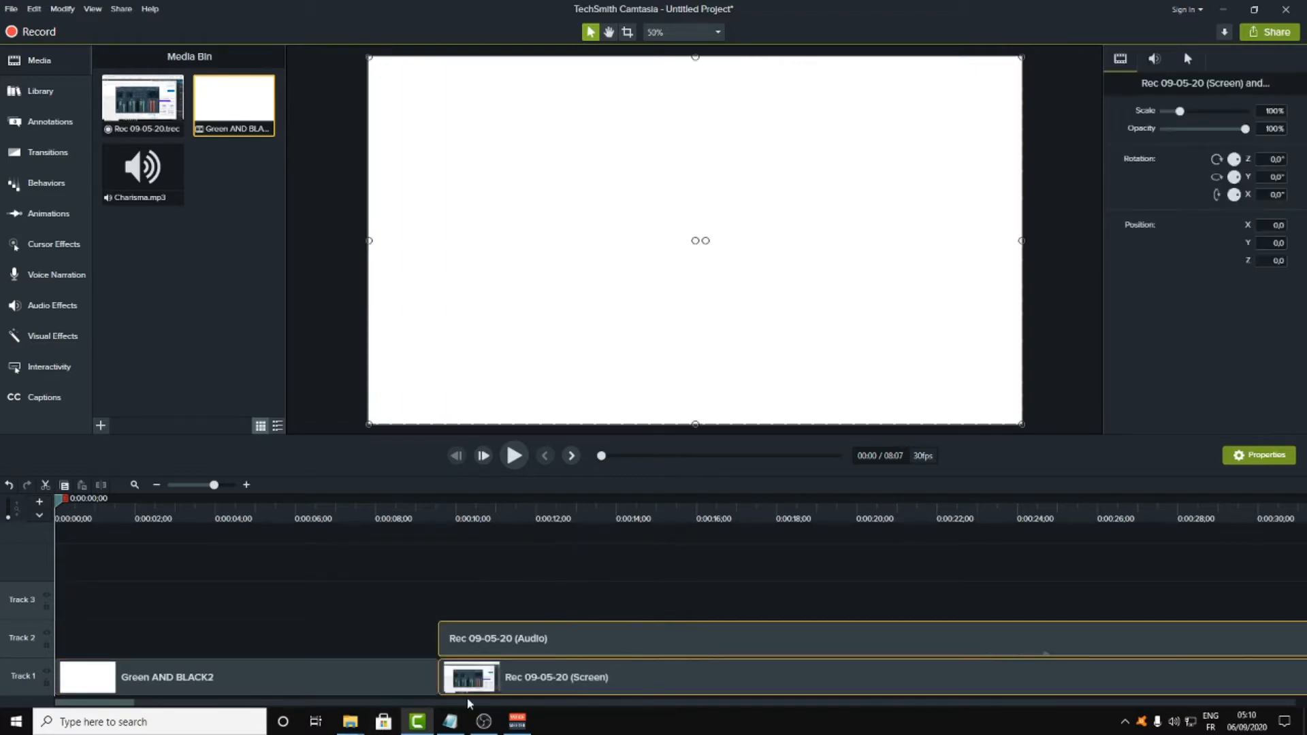
- Split the recording's screen and audio clips together at 0:00:38;23, just before the speech in the waveform begins
{"action": "left_click_drag", "start_coordinate": [102, 708], "coordinate": [150, 707]}
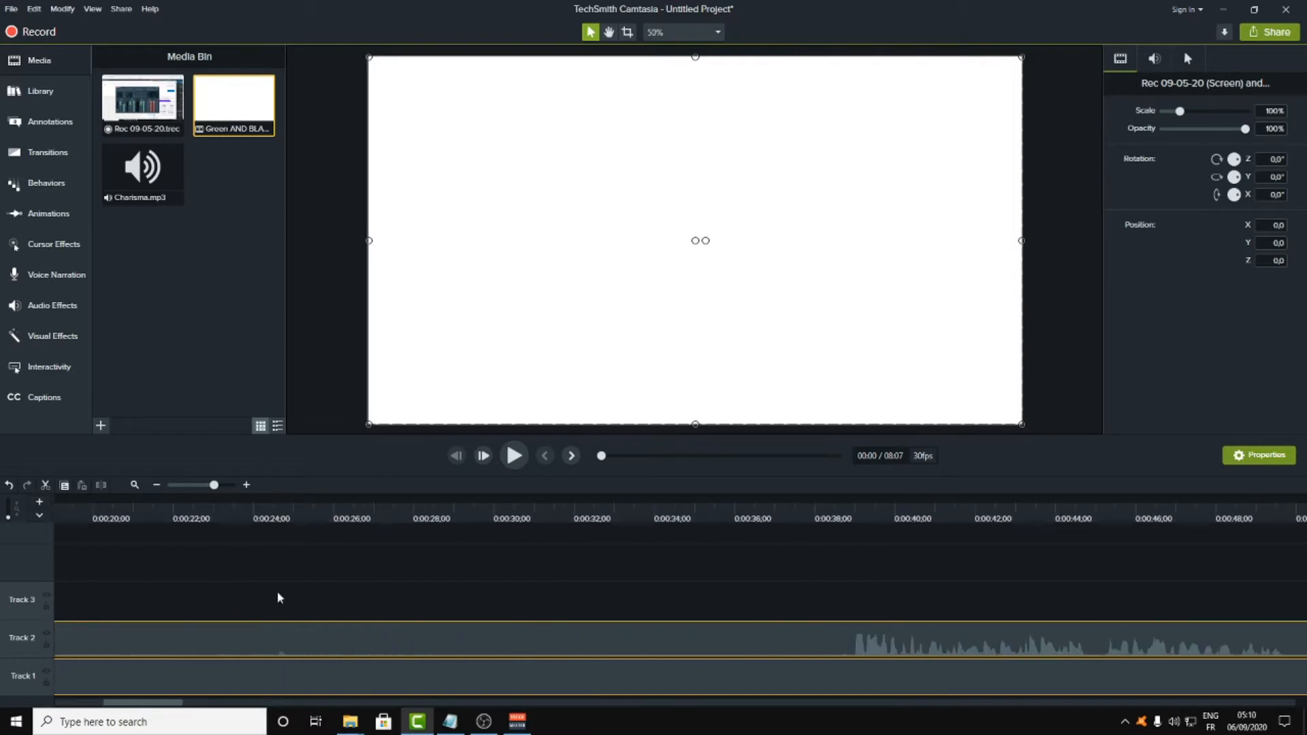
{"action": "left_click", "coordinate": [441, 518]}
{"action": "key", "text": "space"}
{"action": "key", "text": "space"}
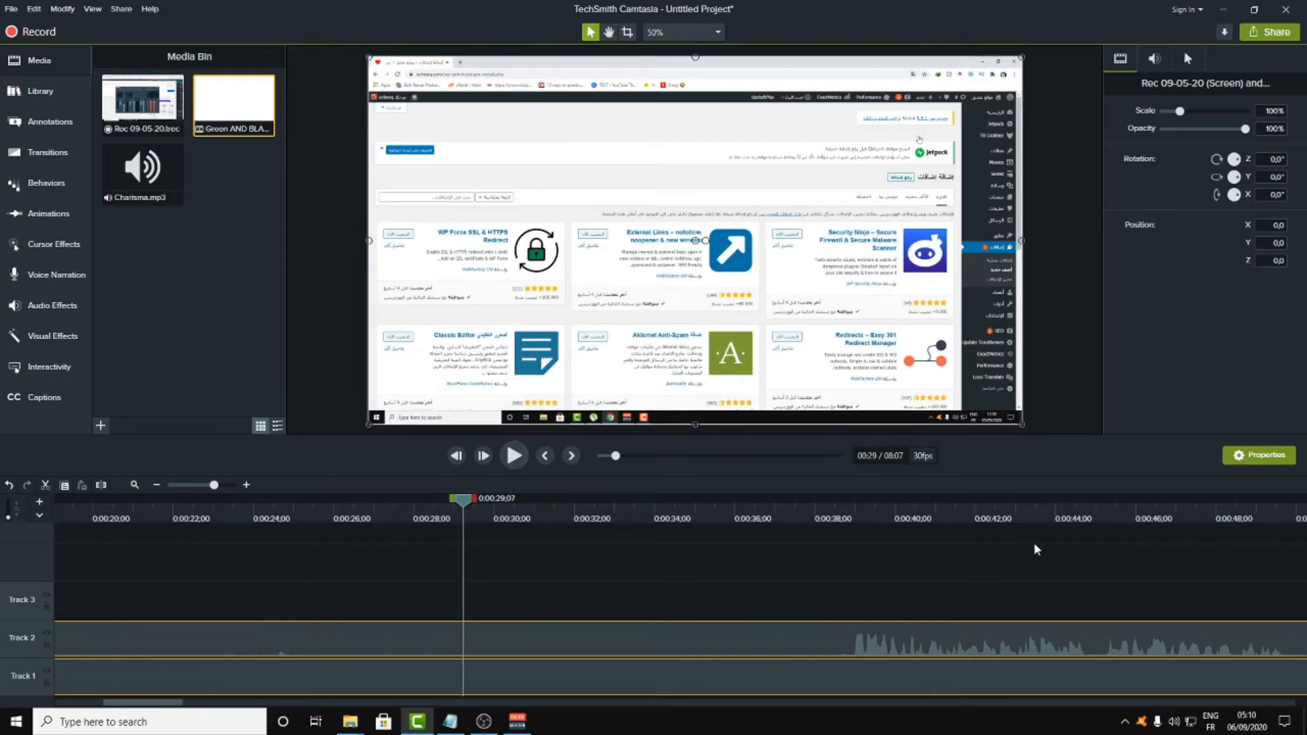
{"action": "left_click", "coordinate": [833, 515]}
{"action": "left_click_drag", "start_coordinate": [831, 509], "coordinate": [847, 513]}
{"action": "left_click_drag", "start_coordinate": [700, 576], "coordinate": [731, 695]}
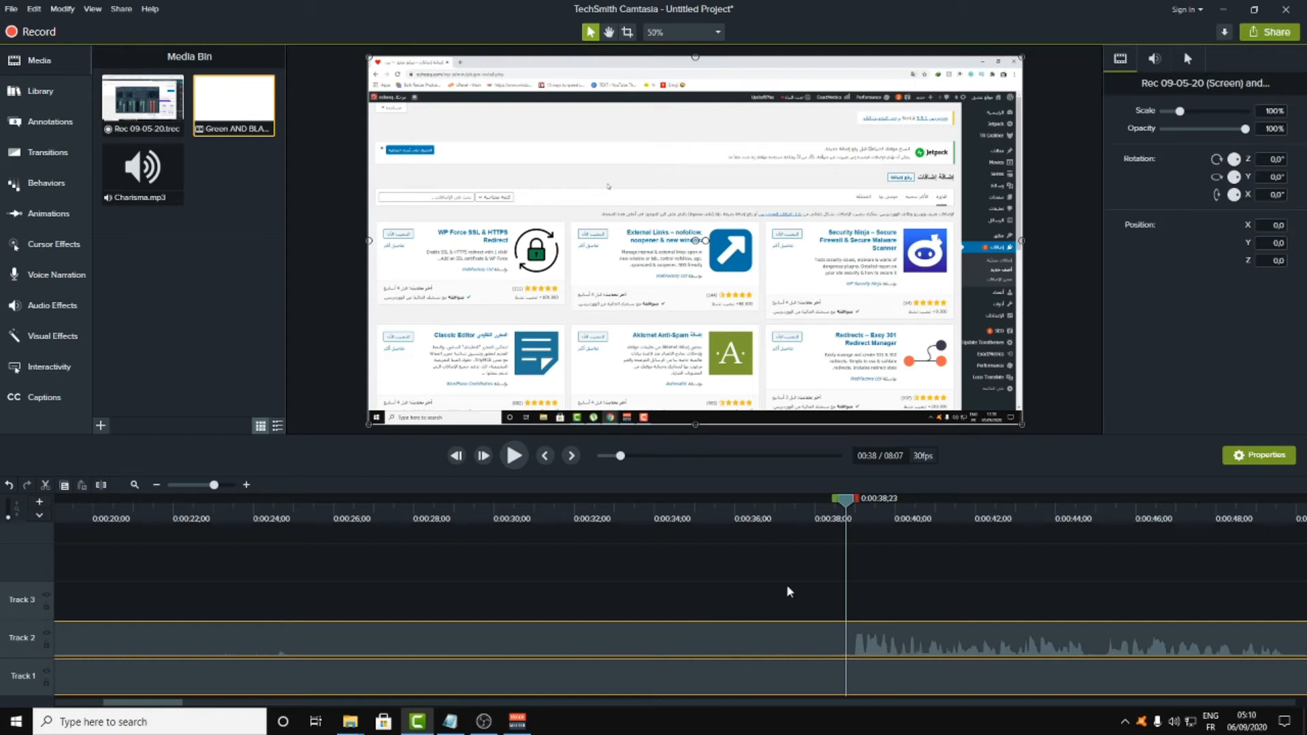
{"action": "left_click", "coordinate": [588, 606]}
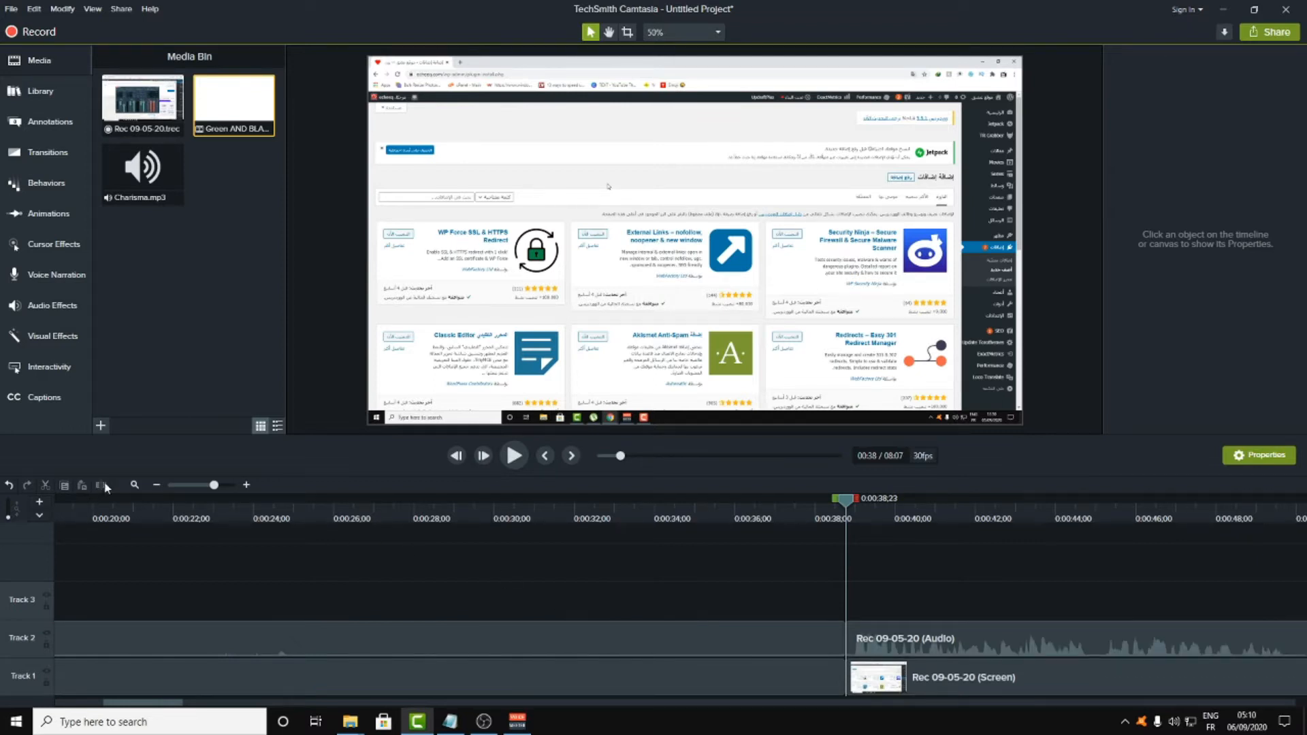
- Delete the silent part of the recording before the split and move the remaining screen and audio clips right after Green AND BLACK2
{"action": "left_click_drag", "start_coordinate": [461, 558], "coordinate": [645, 676]}
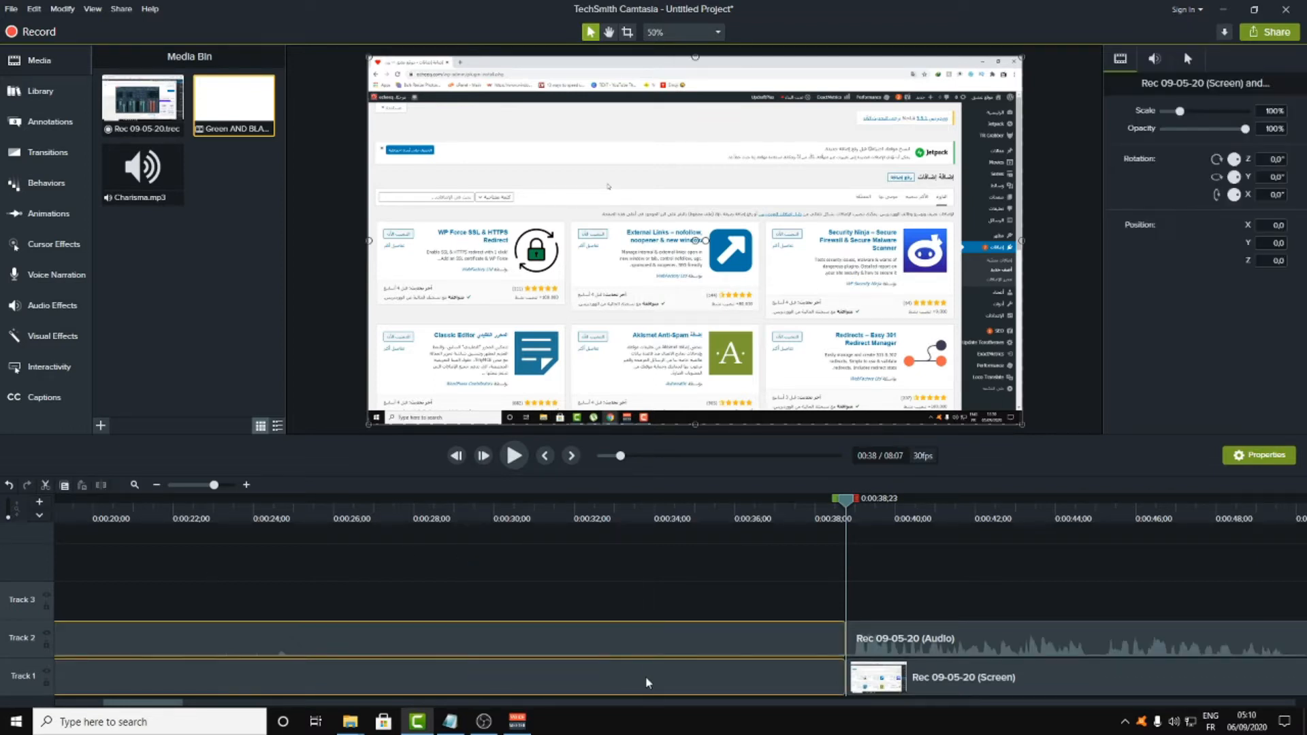
{"action": "left_click", "coordinate": [645, 676]}
{"action": "left_click_drag", "start_coordinate": [978, 554], "coordinate": [8, 697]}
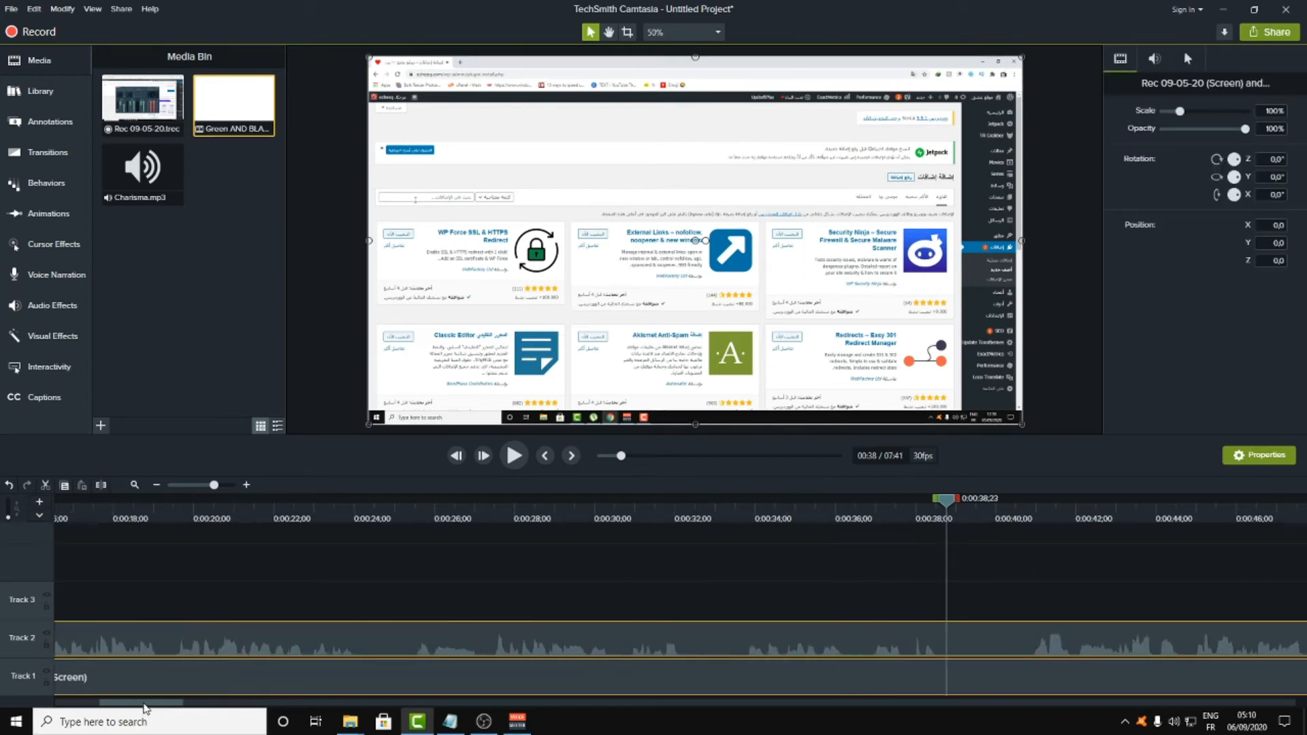
{"action": "left_click_drag", "start_coordinate": [144, 704], "coordinate": [3, 727]}
{"action": "left_click_drag", "start_coordinate": [671, 676], "coordinate": [459, 677]}
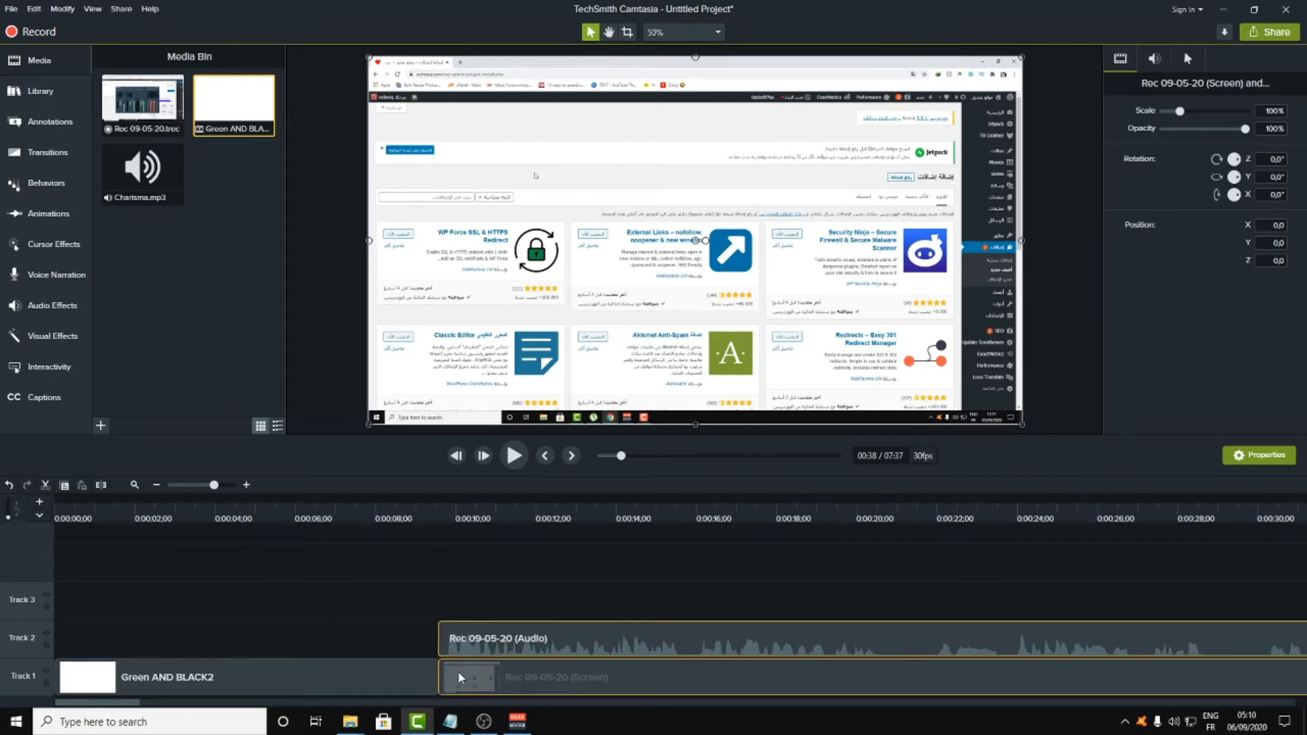
{"action": "left_click_drag", "start_coordinate": [457, 671], "coordinate": [457, 671]}
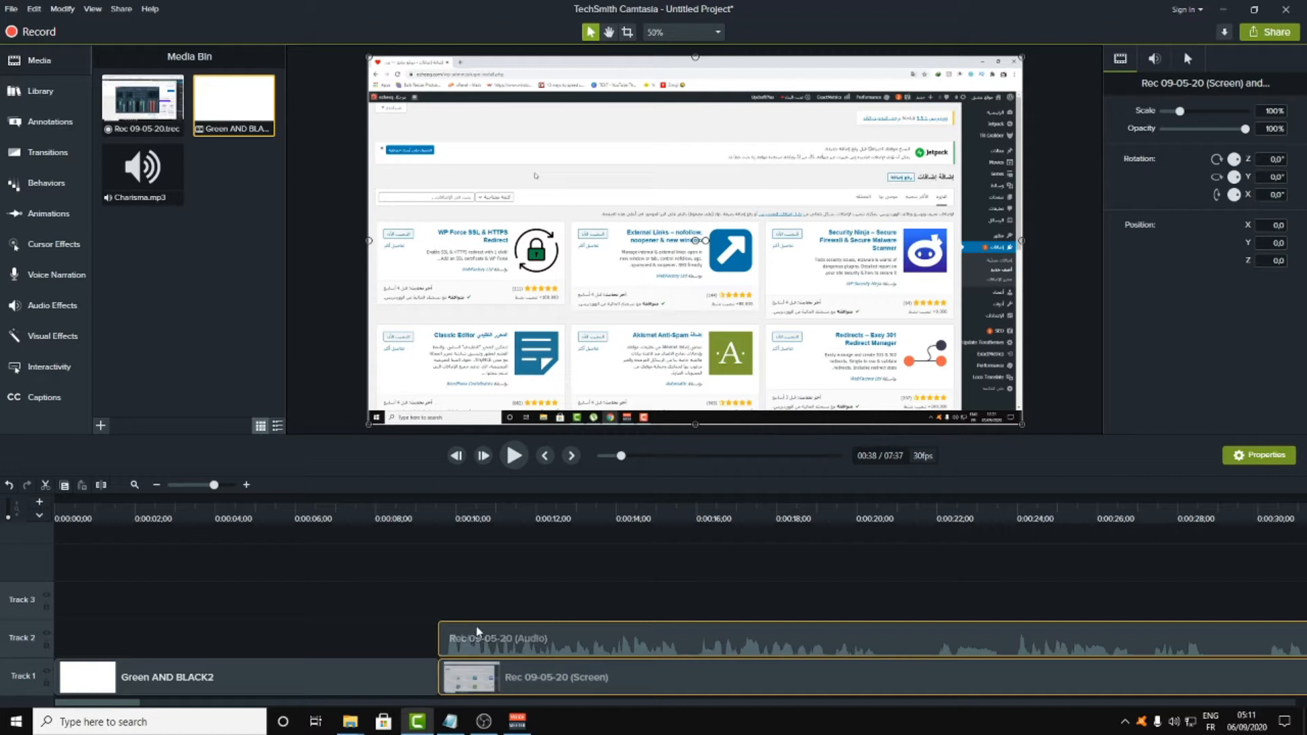
- Add Charisma.mp3 from the Media Bin to the Default library
{"action": "left_click", "coordinate": [42, 90]}
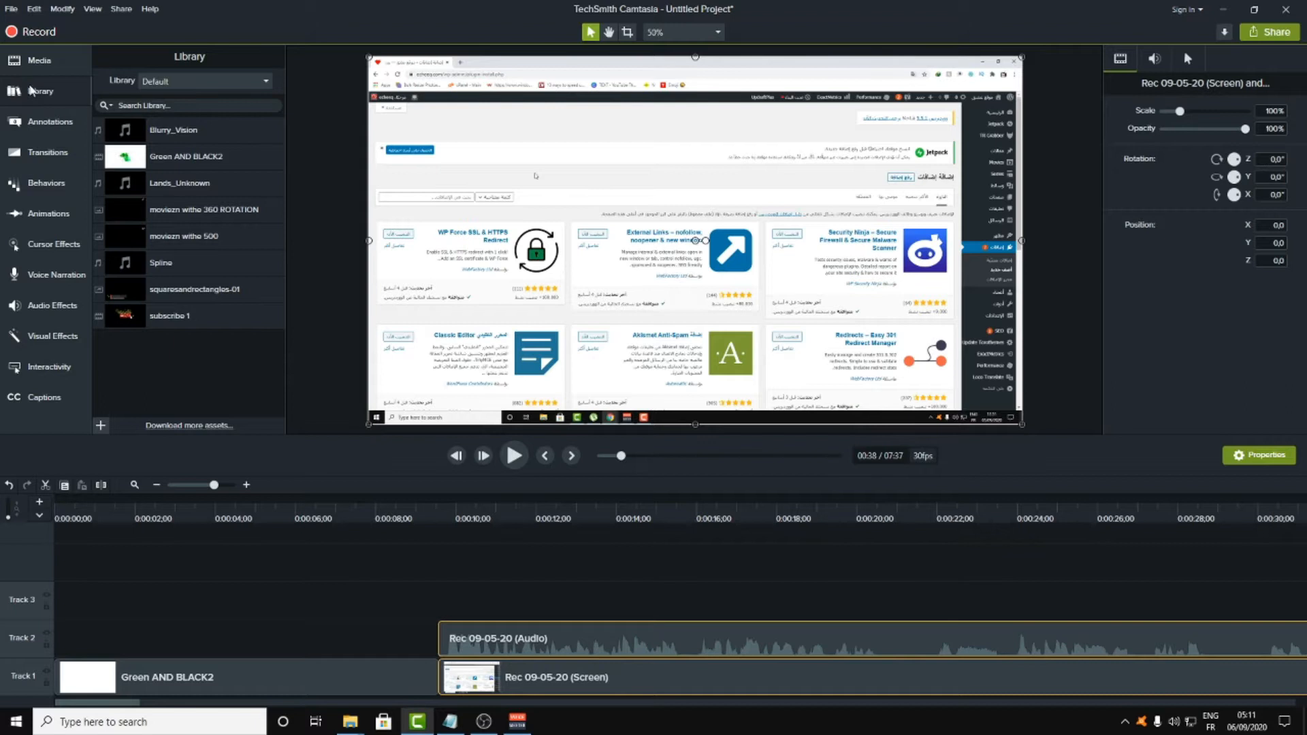
{"action": "left_click", "coordinate": [31, 91]}
{"action": "left_click", "coordinate": [39, 60]}
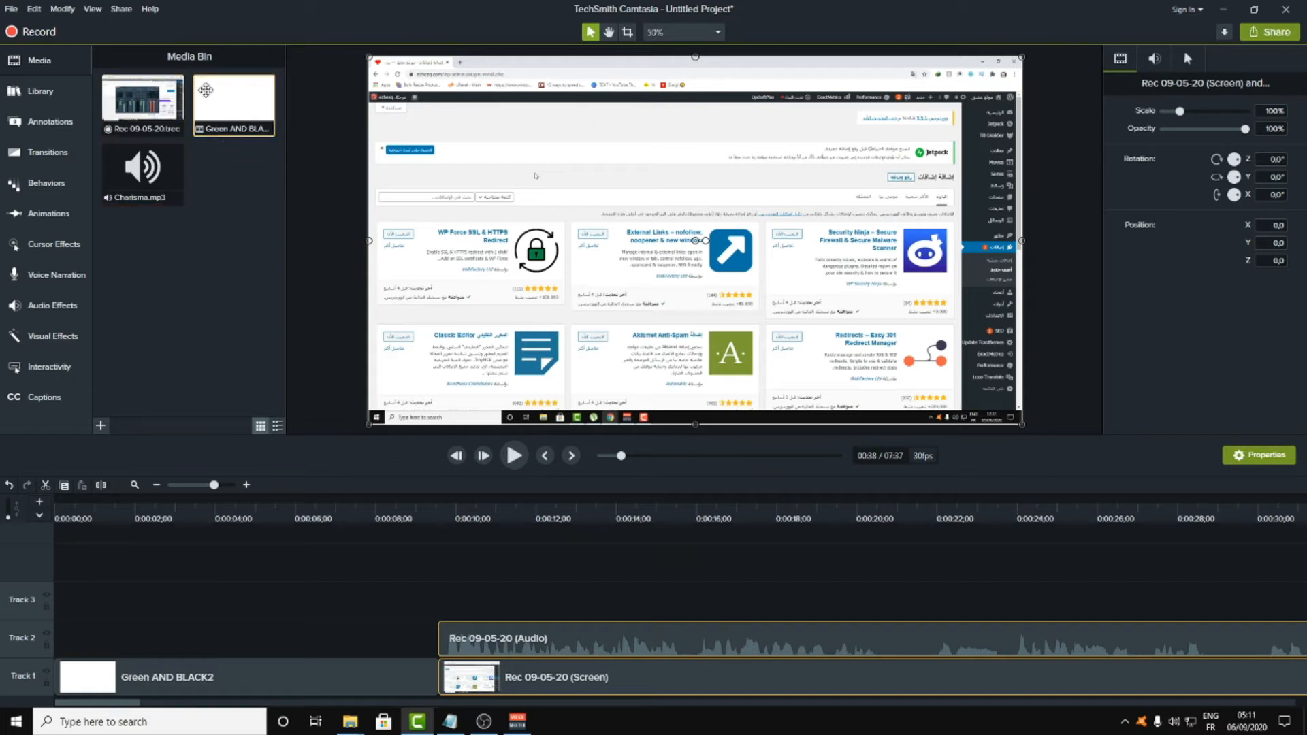
{"action": "right_click", "coordinate": [213, 120]}
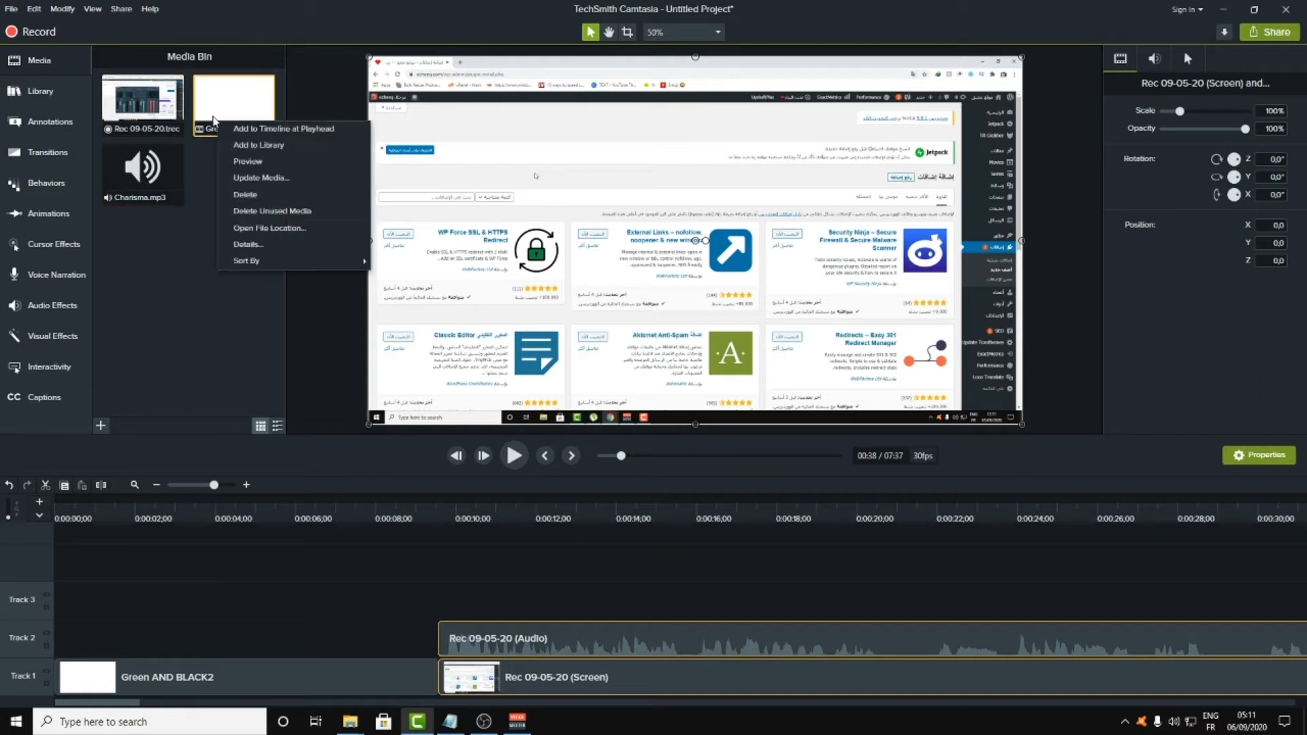
{"action": "right_click", "coordinate": [124, 188]}
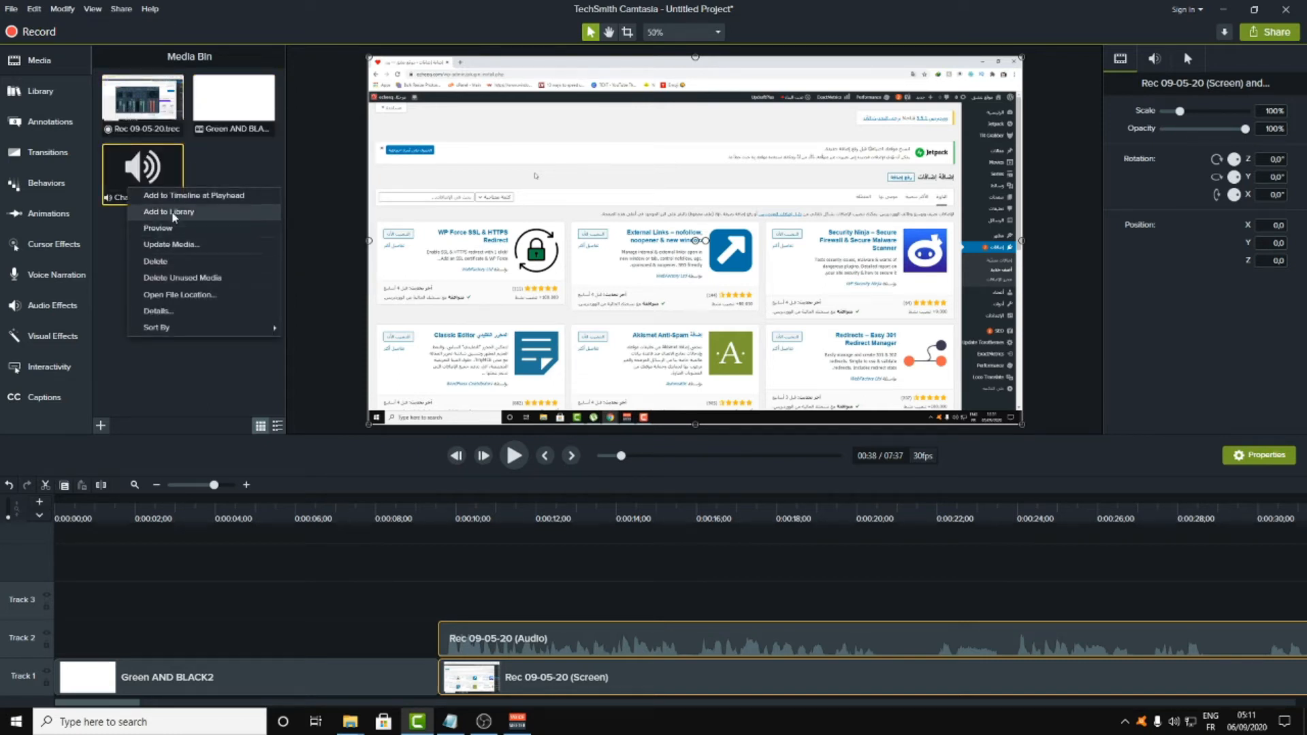
{"action": "left_click", "coordinate": [153, 211]}
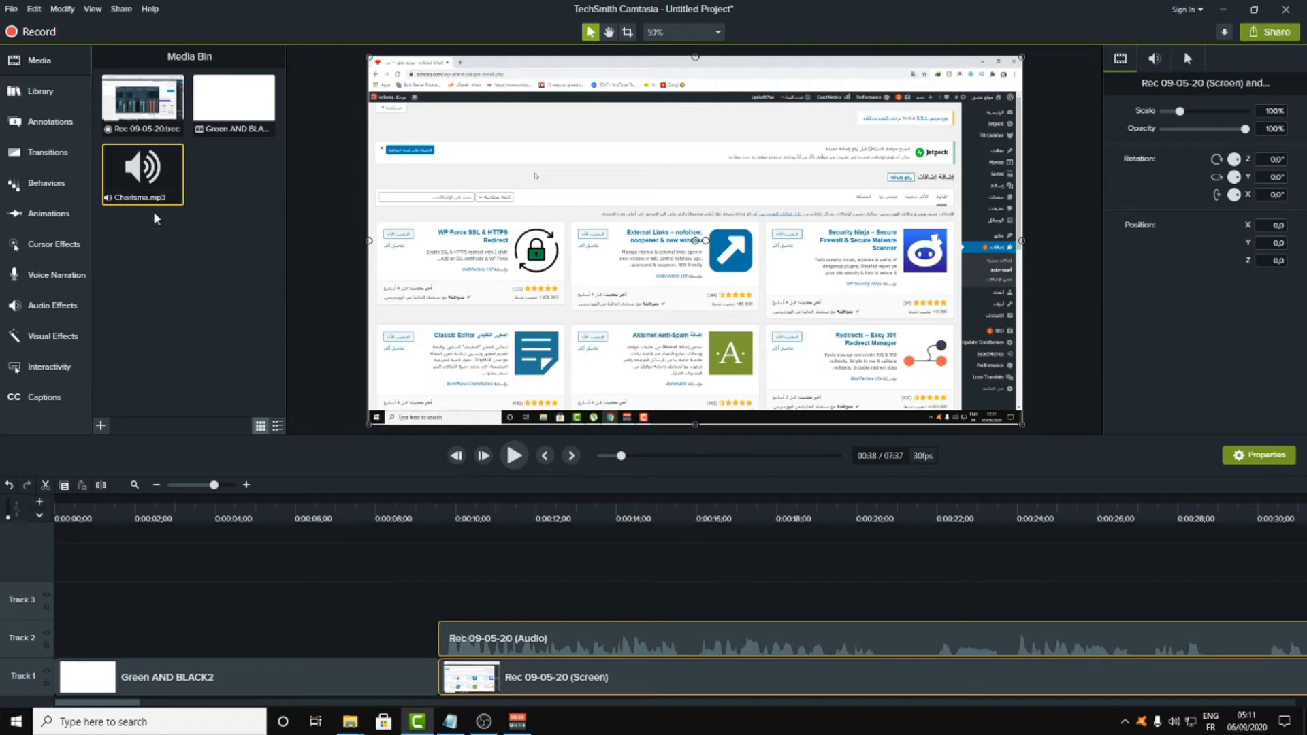
{"action": "left_click", "coordinate": [712, 352]}
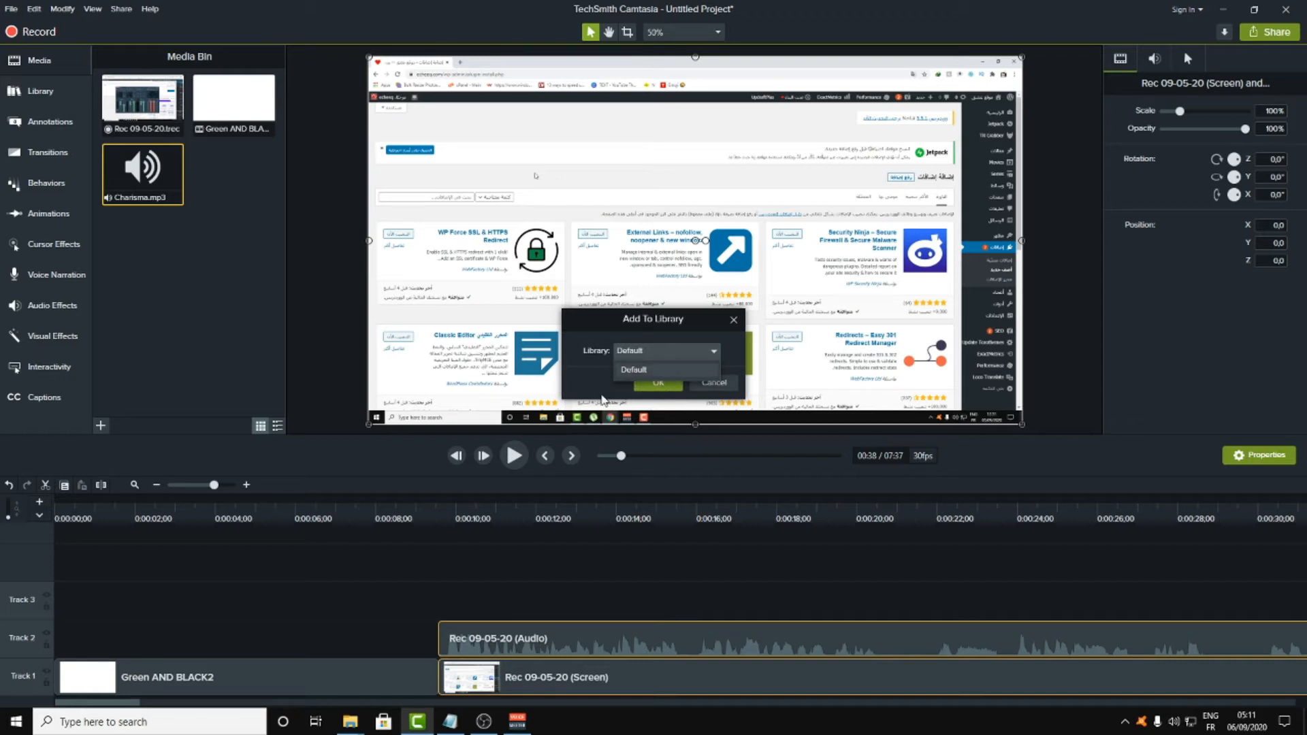
{"action": "left_click", "coordinate": [661, 396]}
{"action": "left_click", "coordinate": [657, 383]}
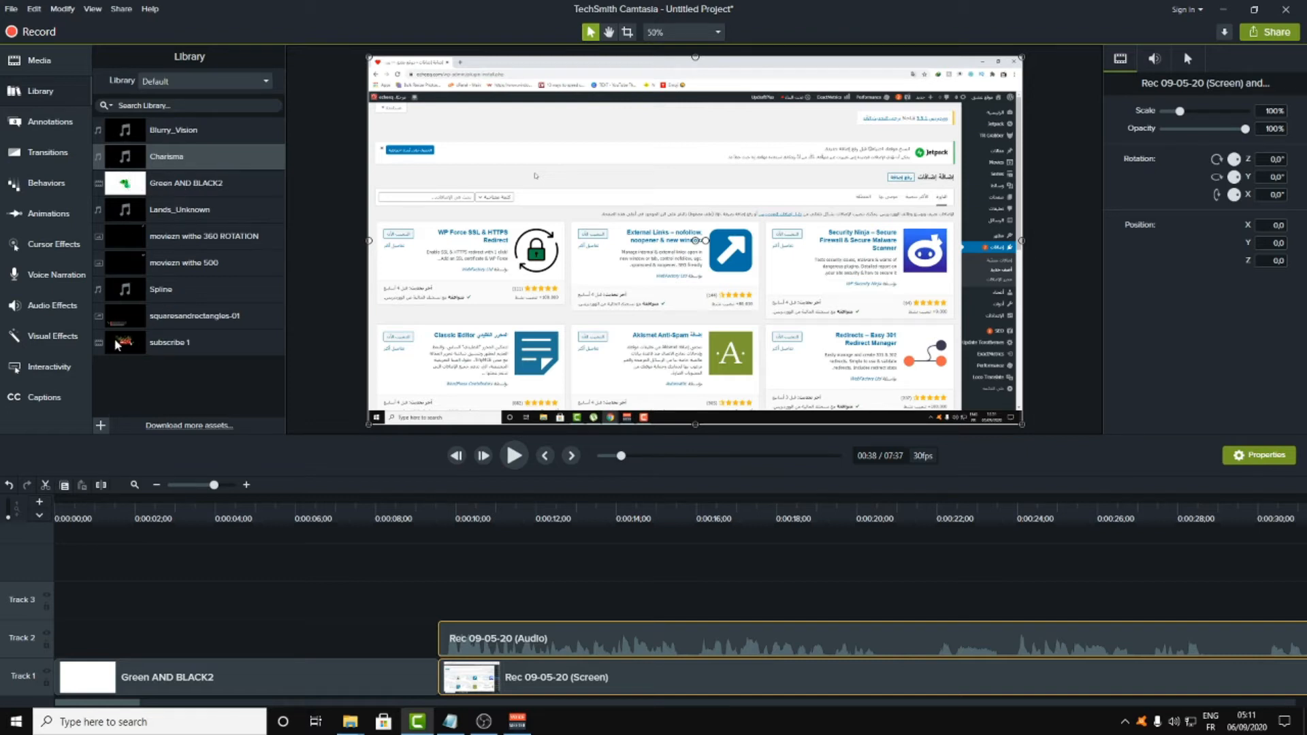
- Place the squaresandrectangles-01 title from the library on Track 3 at the start of the recording and play it back
{"action": "left_click", "coordinate": [127, 313]}
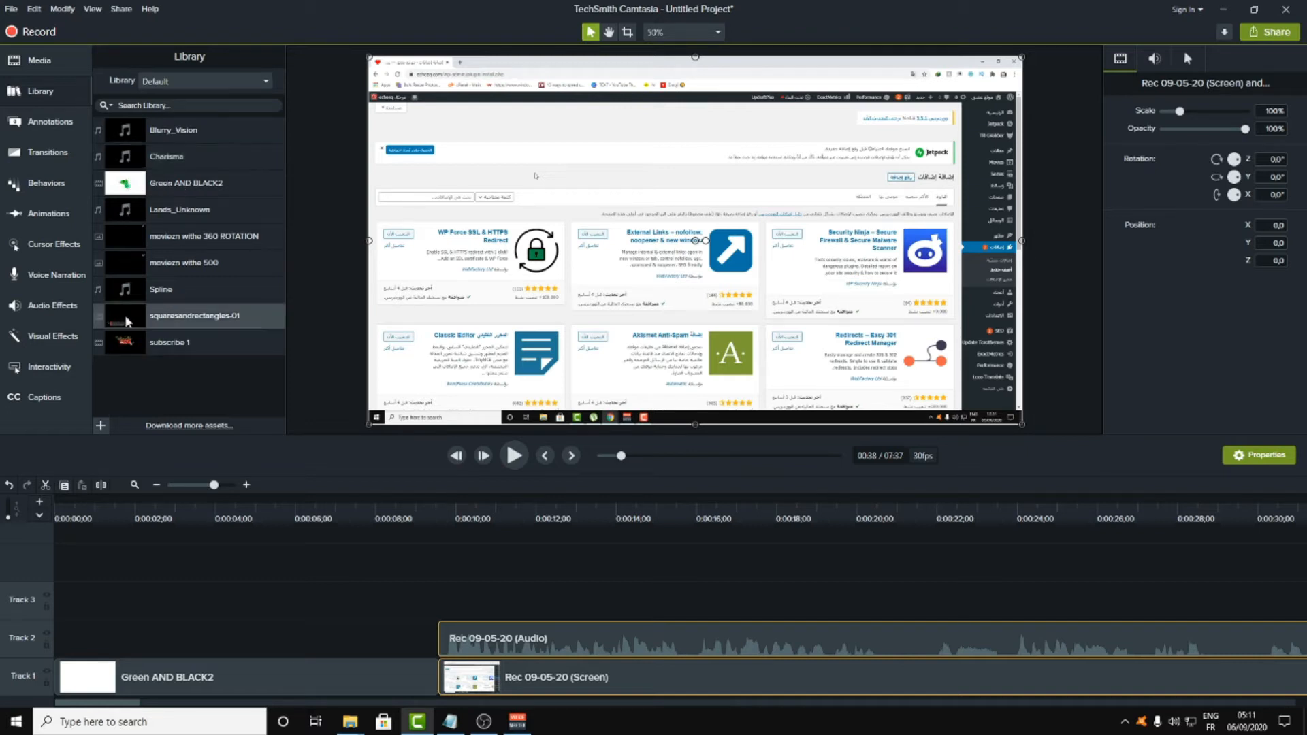
{"action": "left_click_drag", "start_coordinate": [128, 320], "coordinate": [460, 615]}
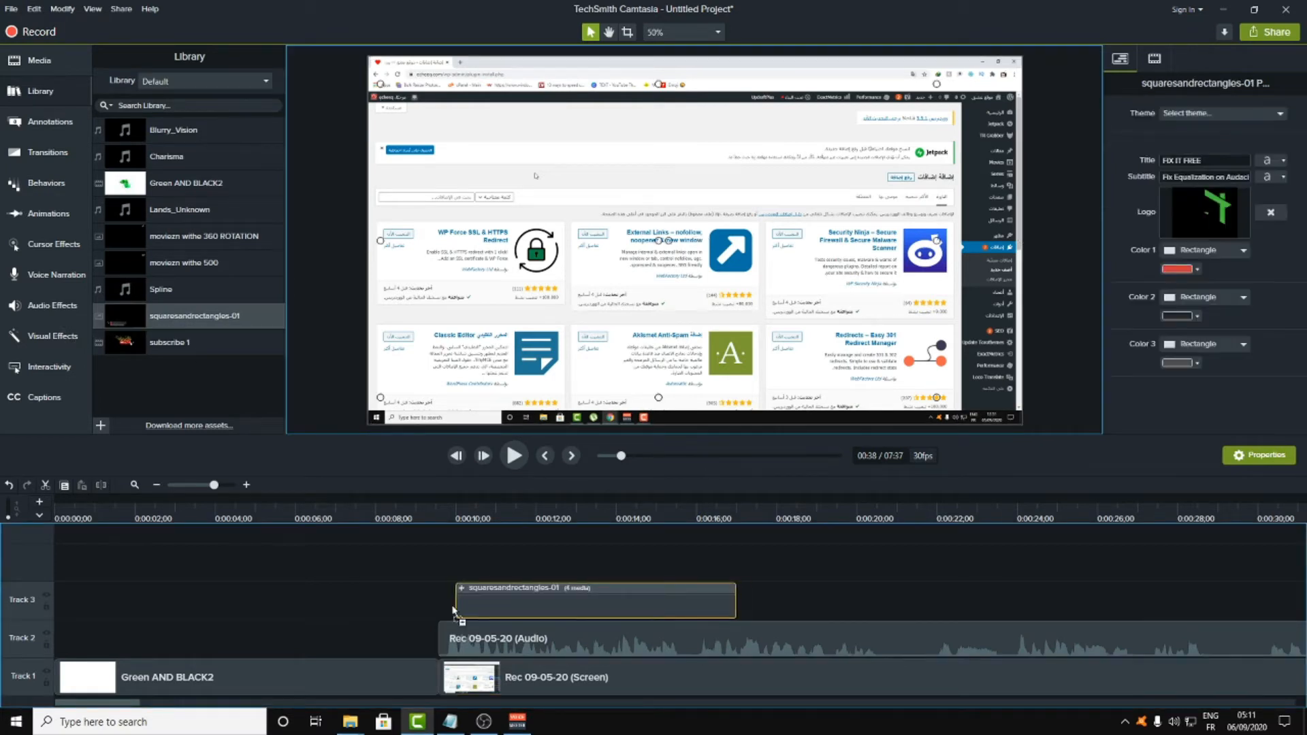
{"action": "left_click", "coordinate": [504, 516]}
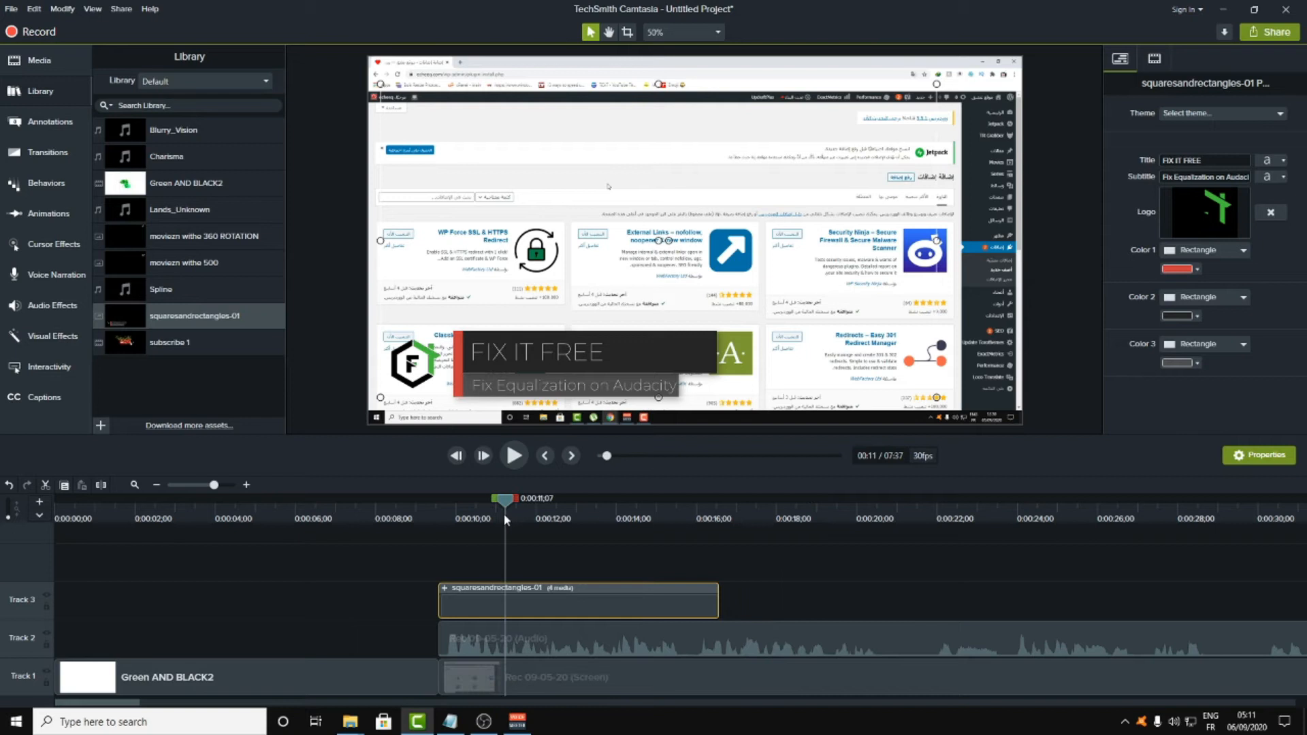
{"action": "left_click_drag", "start_coordinate": [504, 504], "coordinate": [426, 524]}
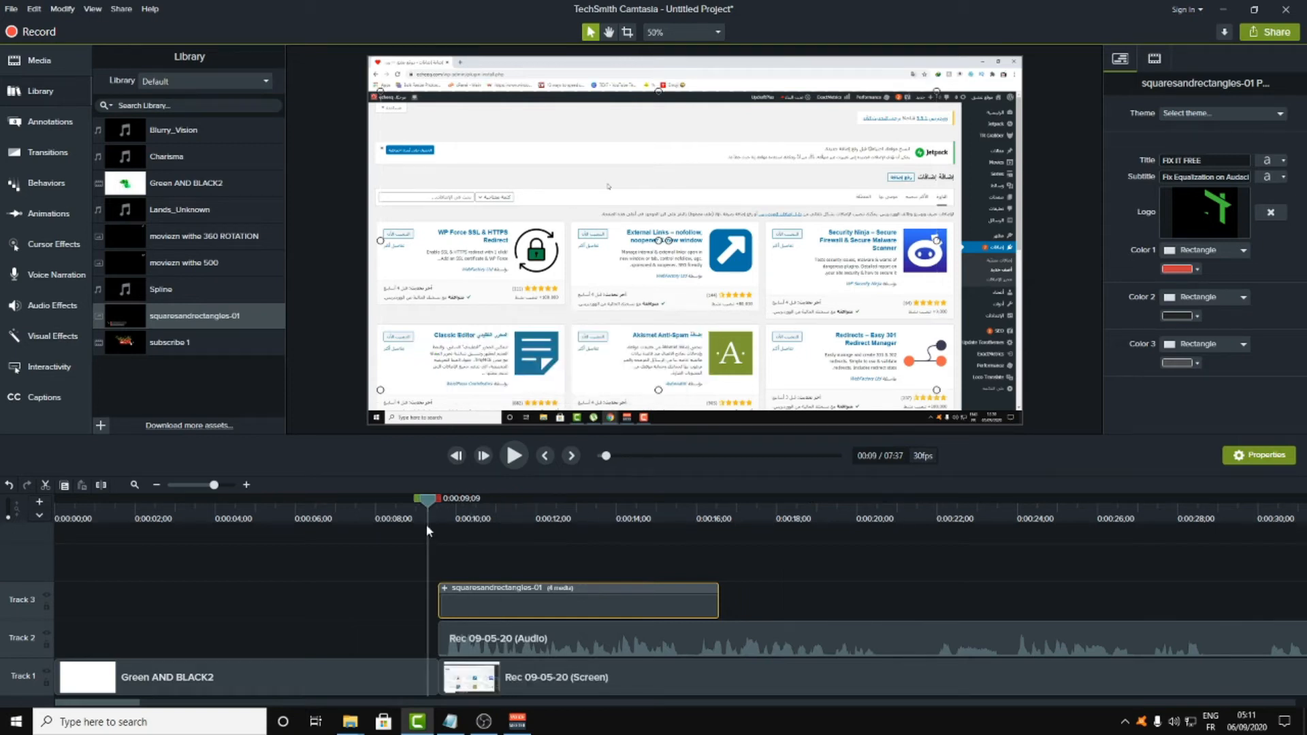
{"action": "left_click", "coordinate": [516, 456]}
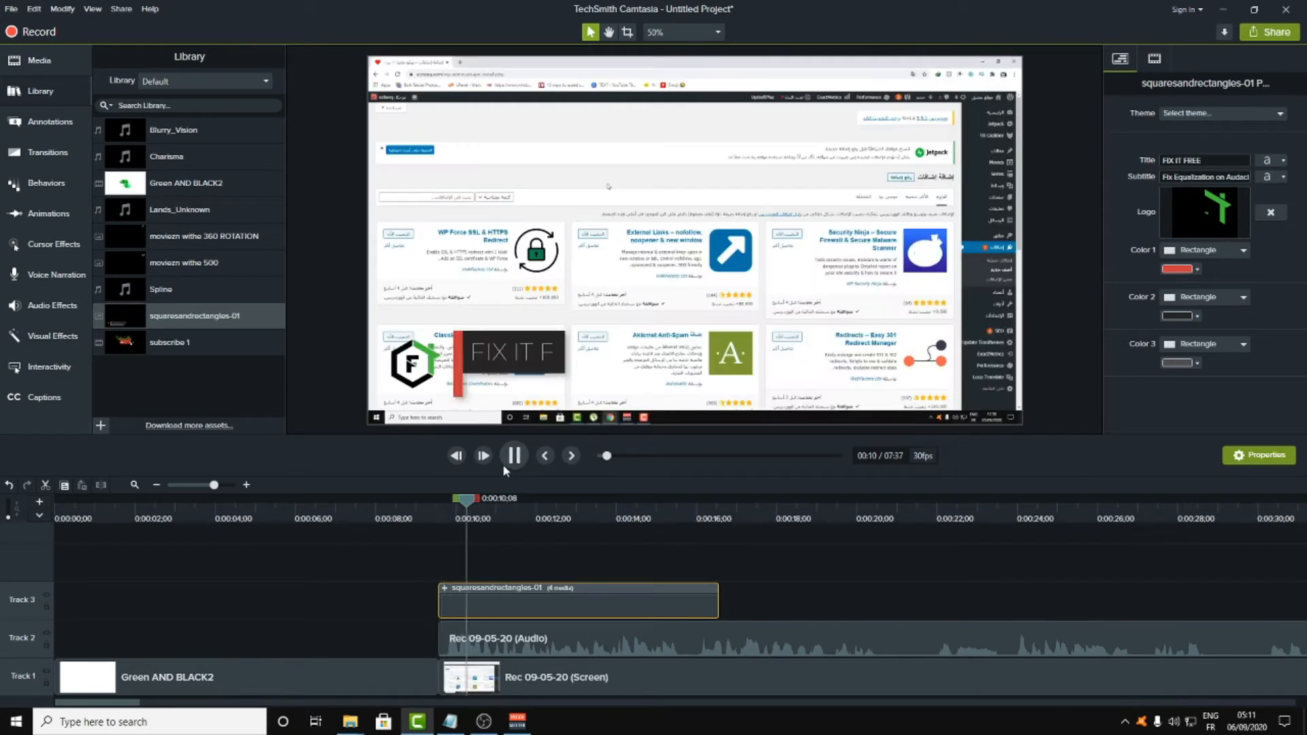
{"action": "left_click", "coordinate": [515, 456]}
- Delete the squaresandrectangles-01 title from Track 3
{"action": "left_click_drag", "start_coordinate": [509, 560], "coordinate": [560, 596]}
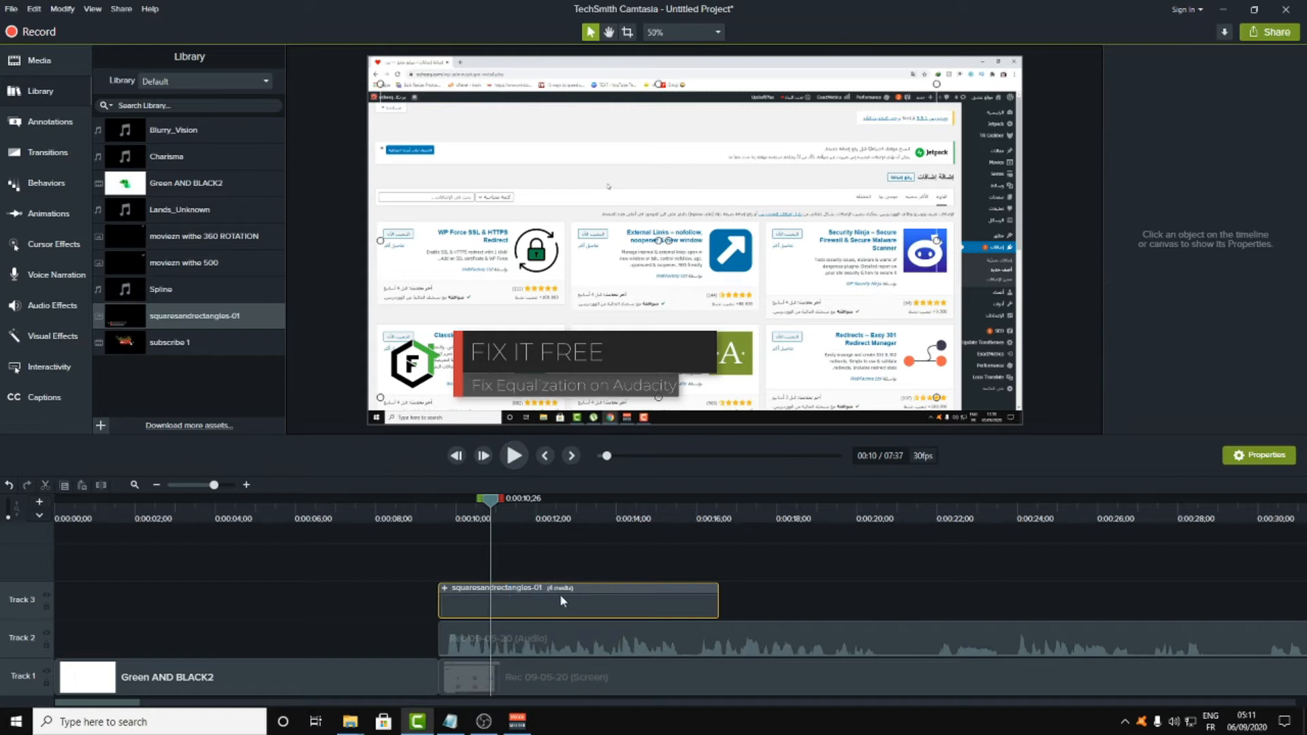
{"action": "key", "text": "Delete"}
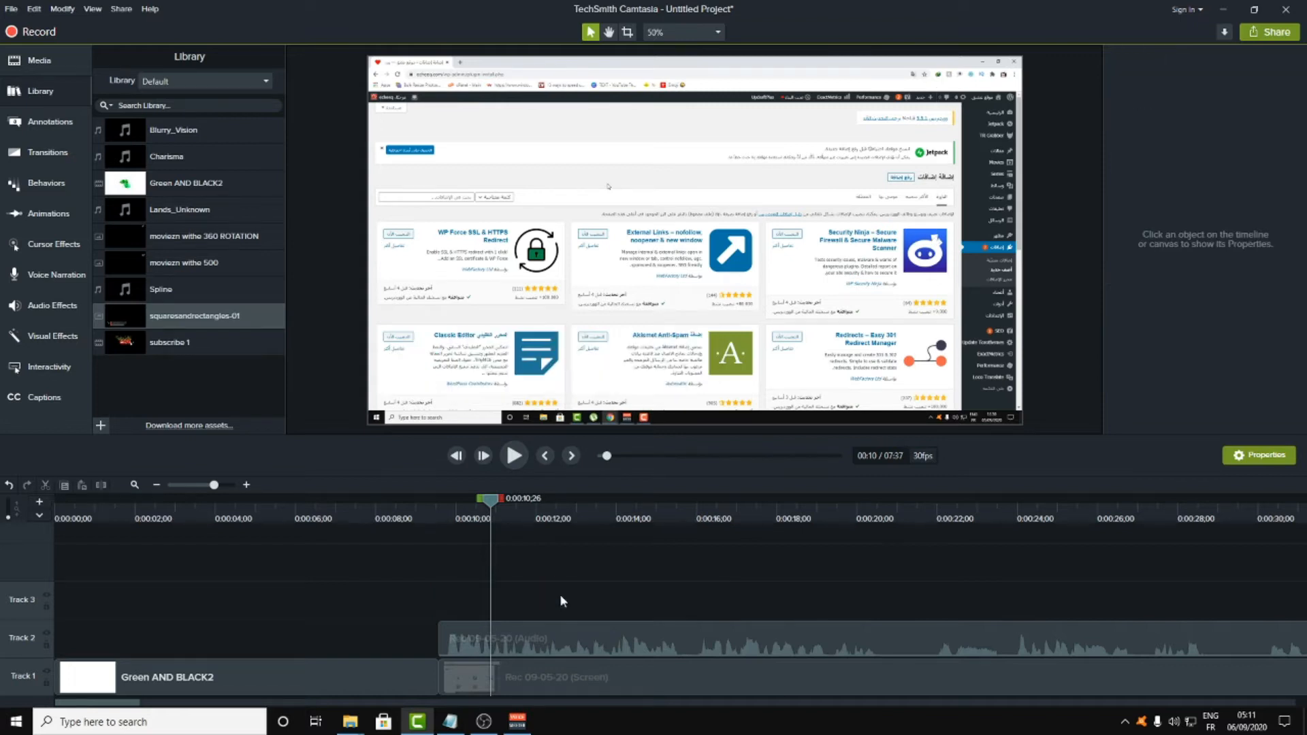
- Switch to the Camtasia 2019 library and look through its Icons folder, including the Buildings subfolder
{"action": "left_click", "coordinate": [189, 81]}
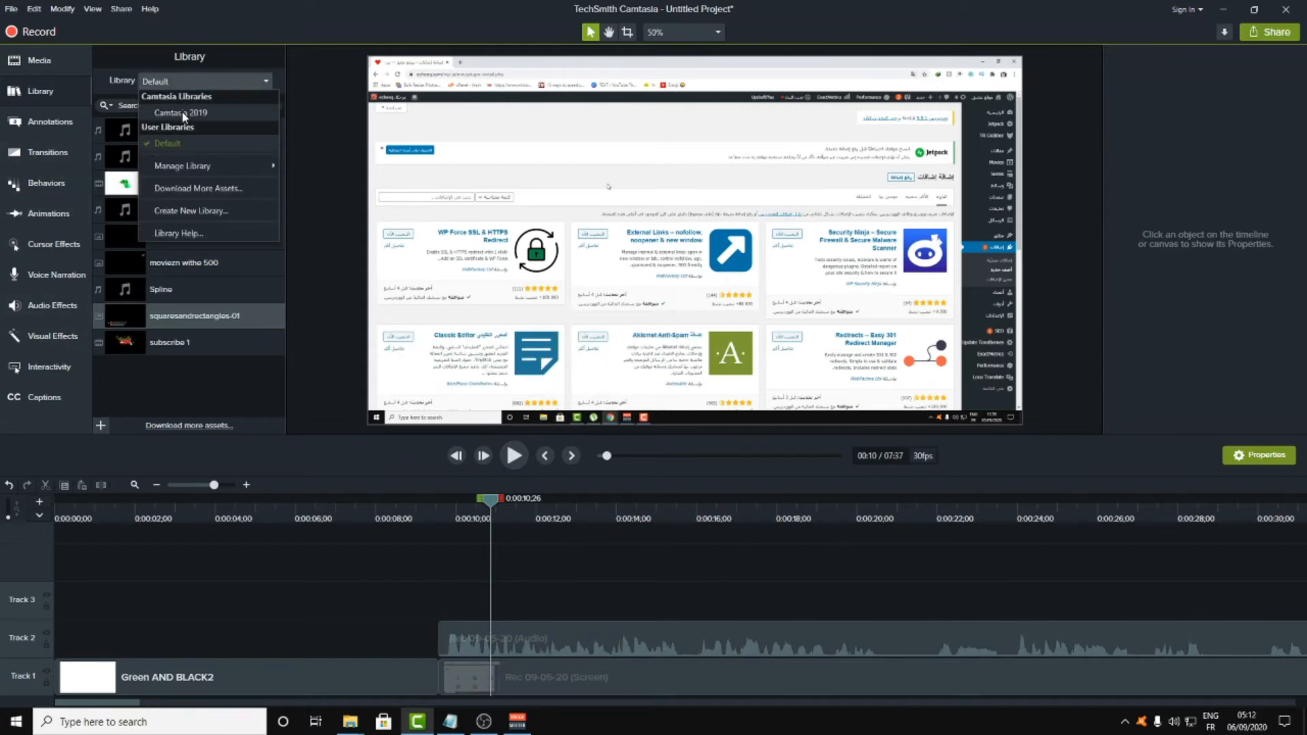
{"action": "left_click", "coordinate": [182, 113]}
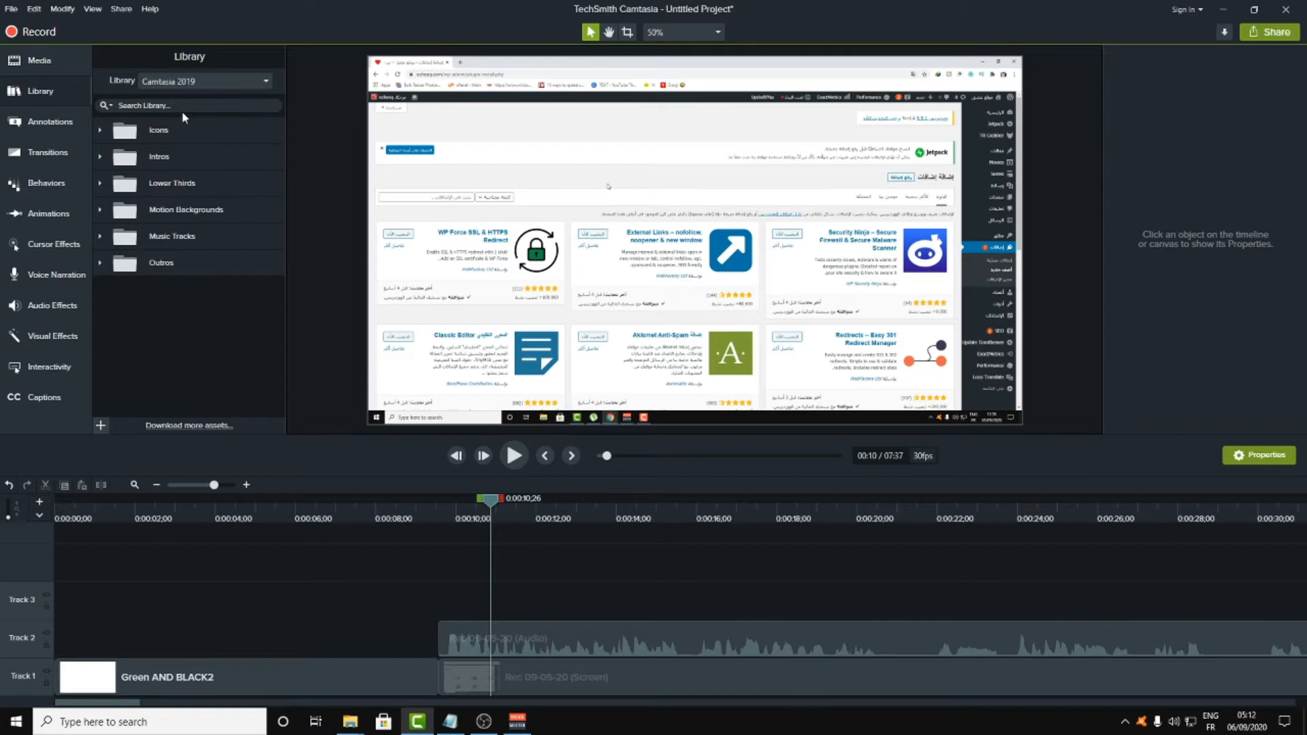
{"action": "left_click", "coordinate": [100, 131]}
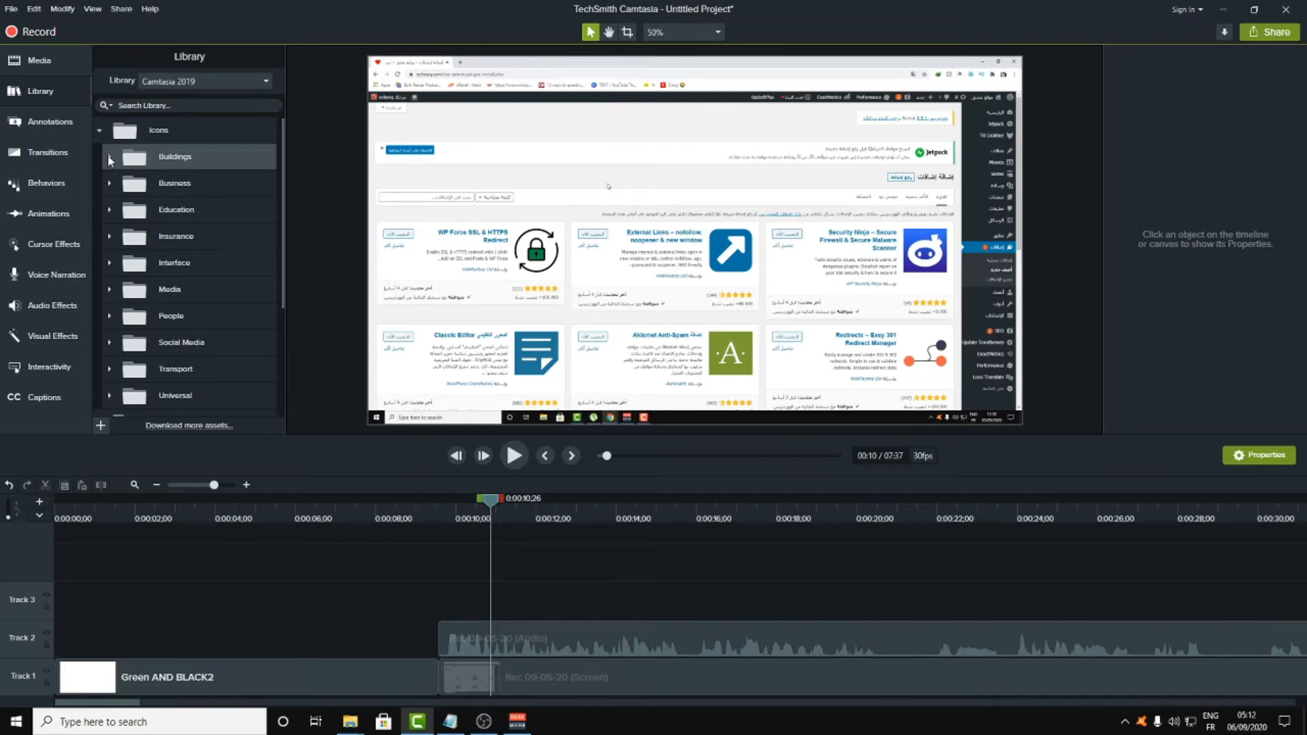
{"action": "left_click", "coordinate": [109, 157]}
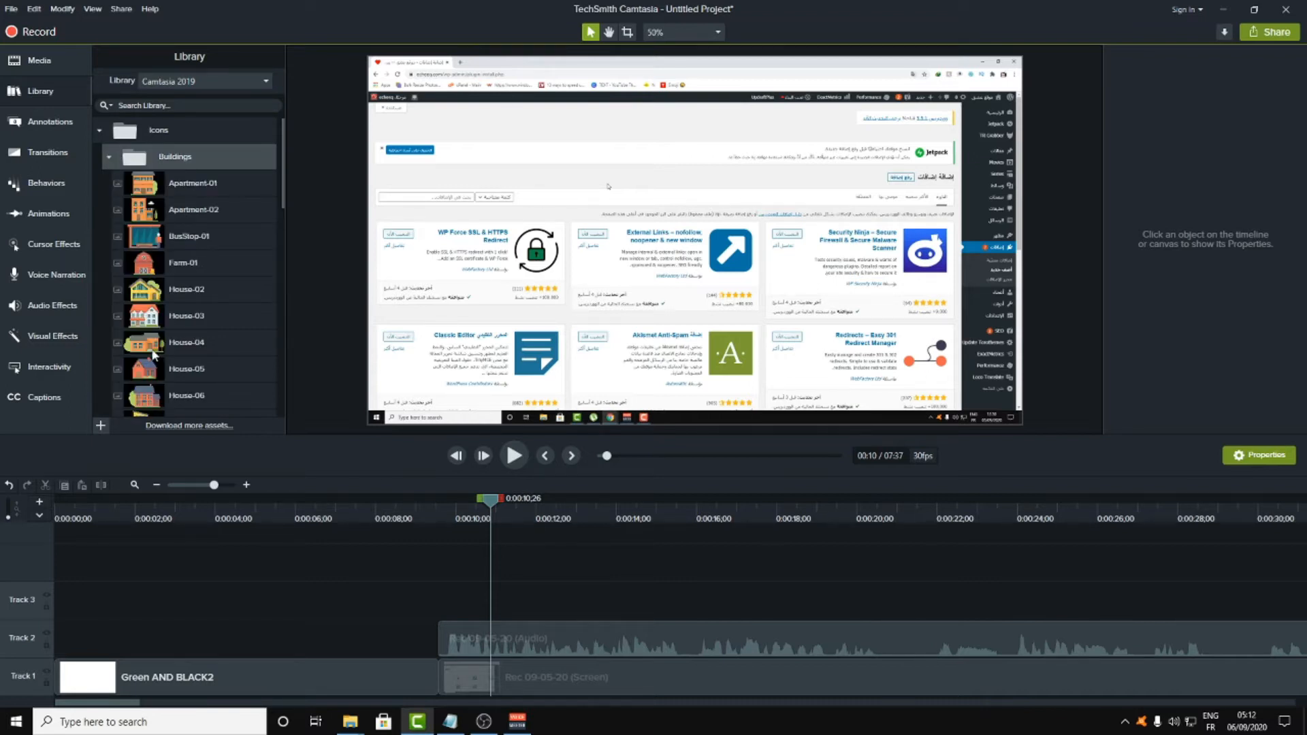
{"action": "left_click", "coordinate": [109, 158]}
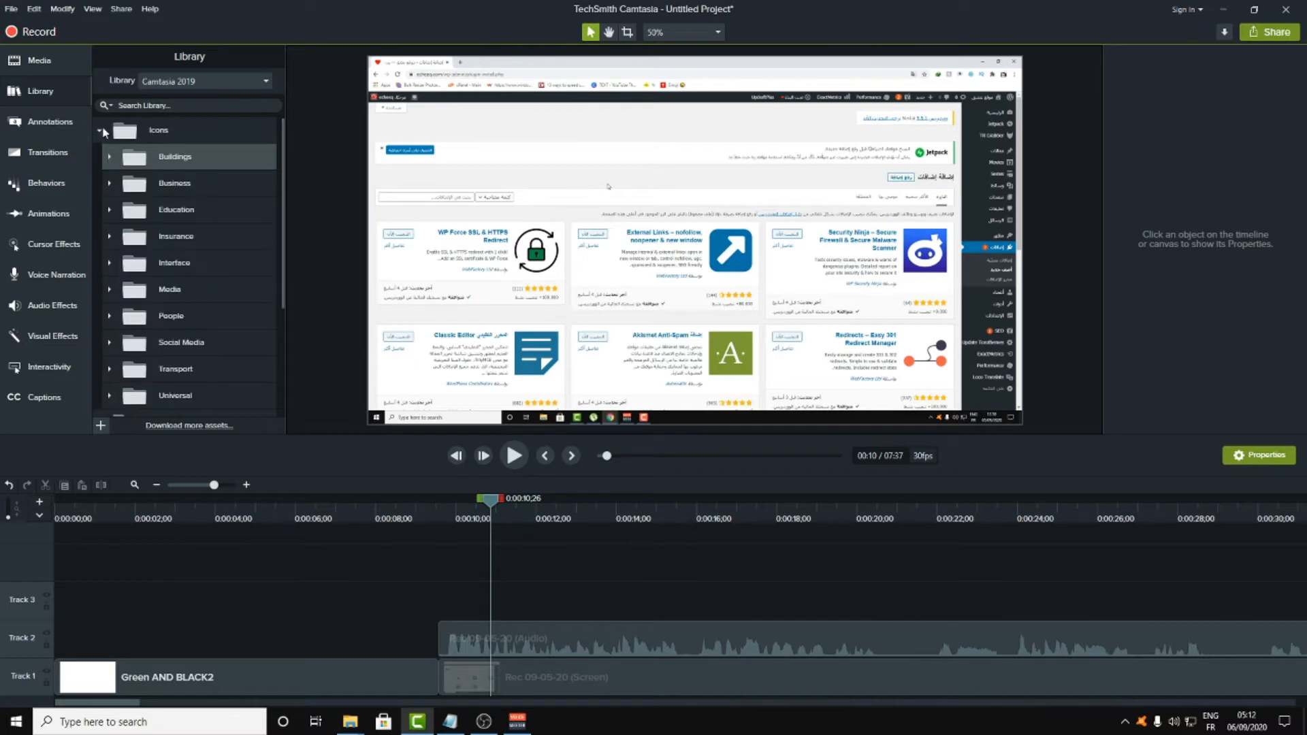
{"action": "left_click", "coordinate": [101, 130]}
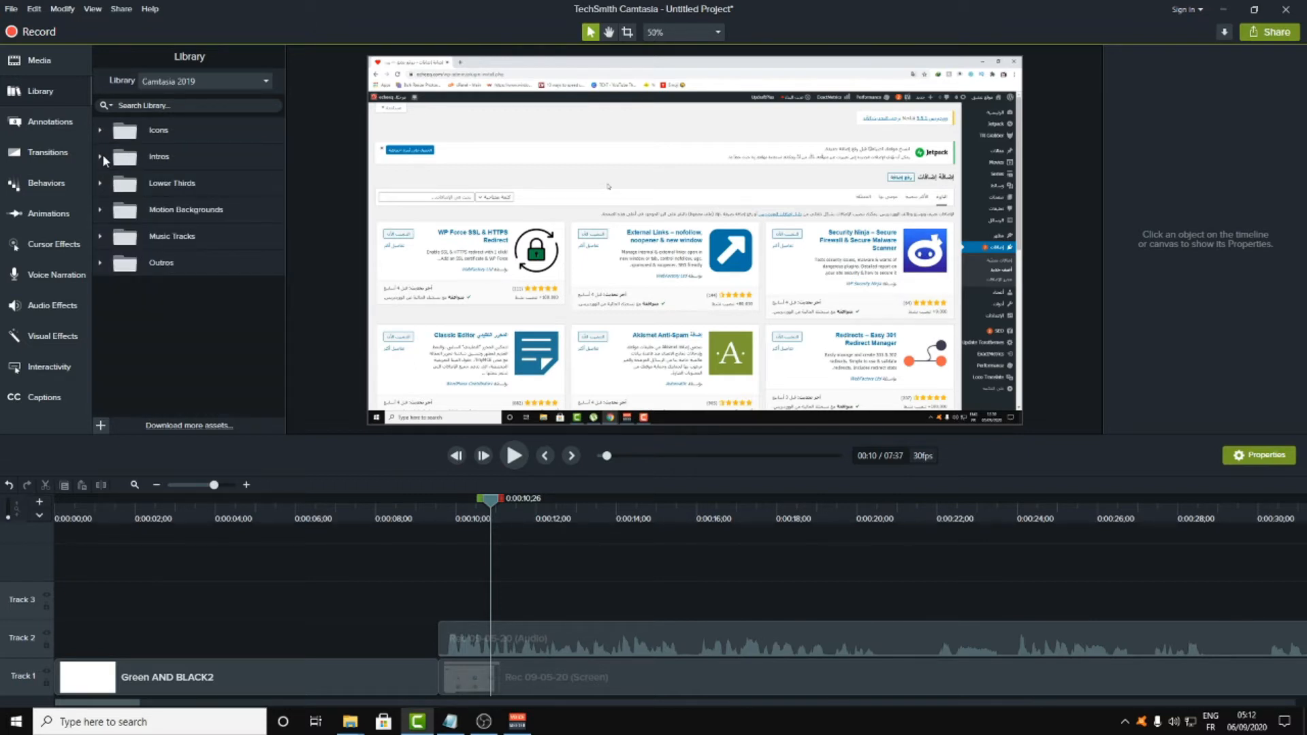
- Place the State intro from the Intros folder on Track 3 at about 10 seconds and preview it, disabling Track 2 partway
{"action": "left_click", "coordinate": [99, 155]}
{"action": "scroll", "coordinate": [132, 227], "scroll_direction": "down", "scroll_amount": 3}
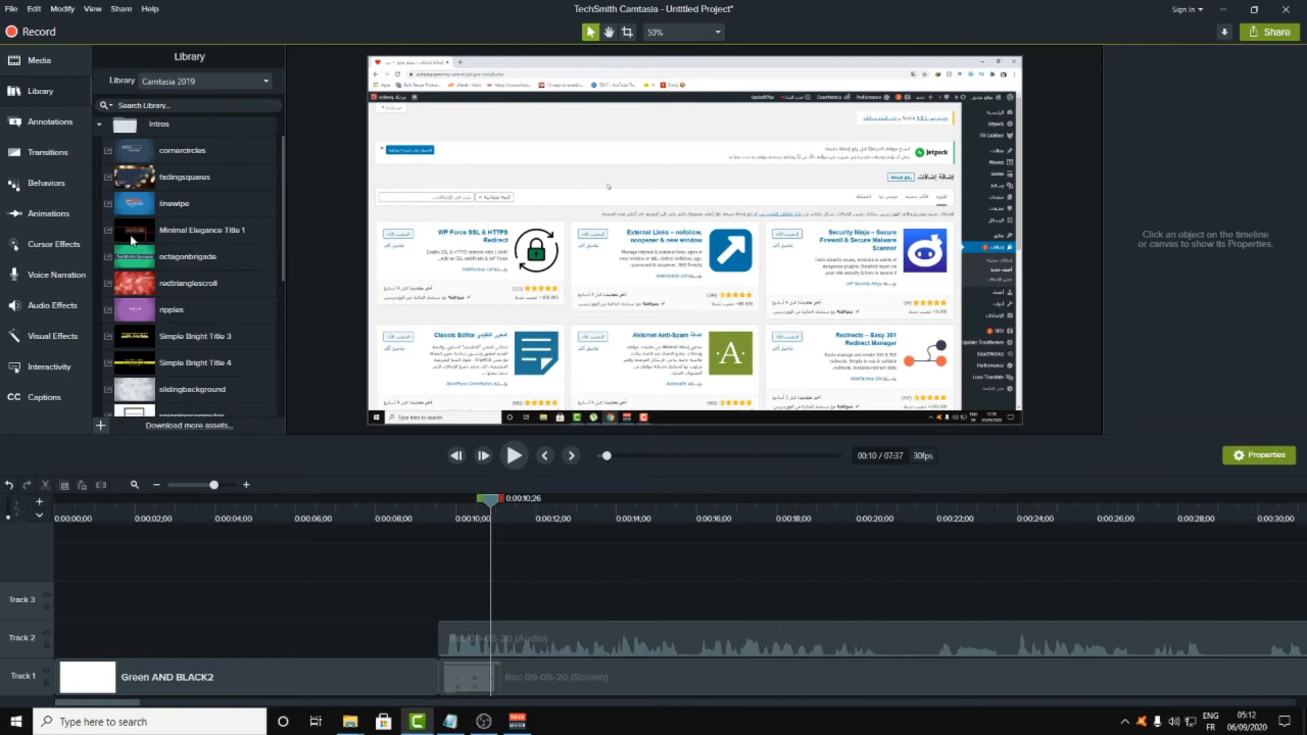
{"action": "scroll", "coordinate": [133, 227], "scroll_direction": "down", "scroll_amount": 3}
{"action": "left_click_drag", "start_coordinate": [124, 224], "coordinate": [459, 598]}
{"action": "left_click", "coordinate": [456, 518]}
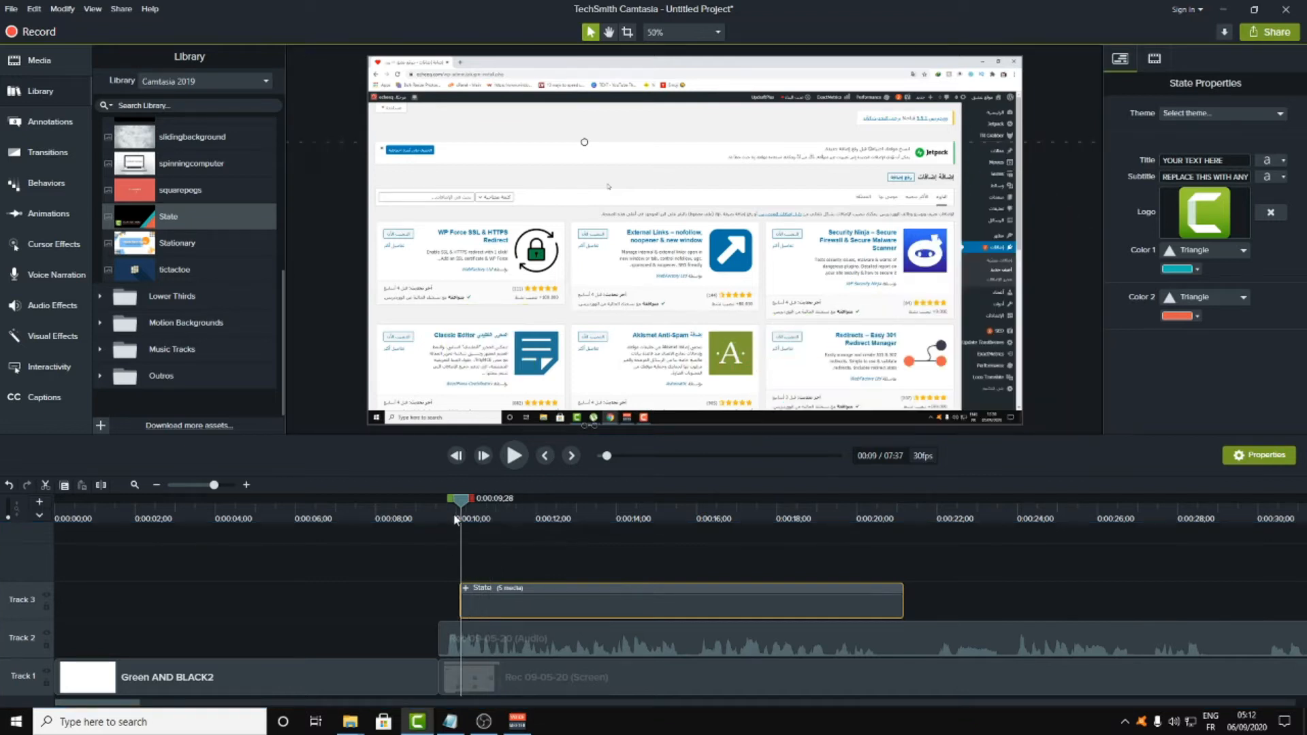
{"action": "left_click", "coordinate": [514, 456]}
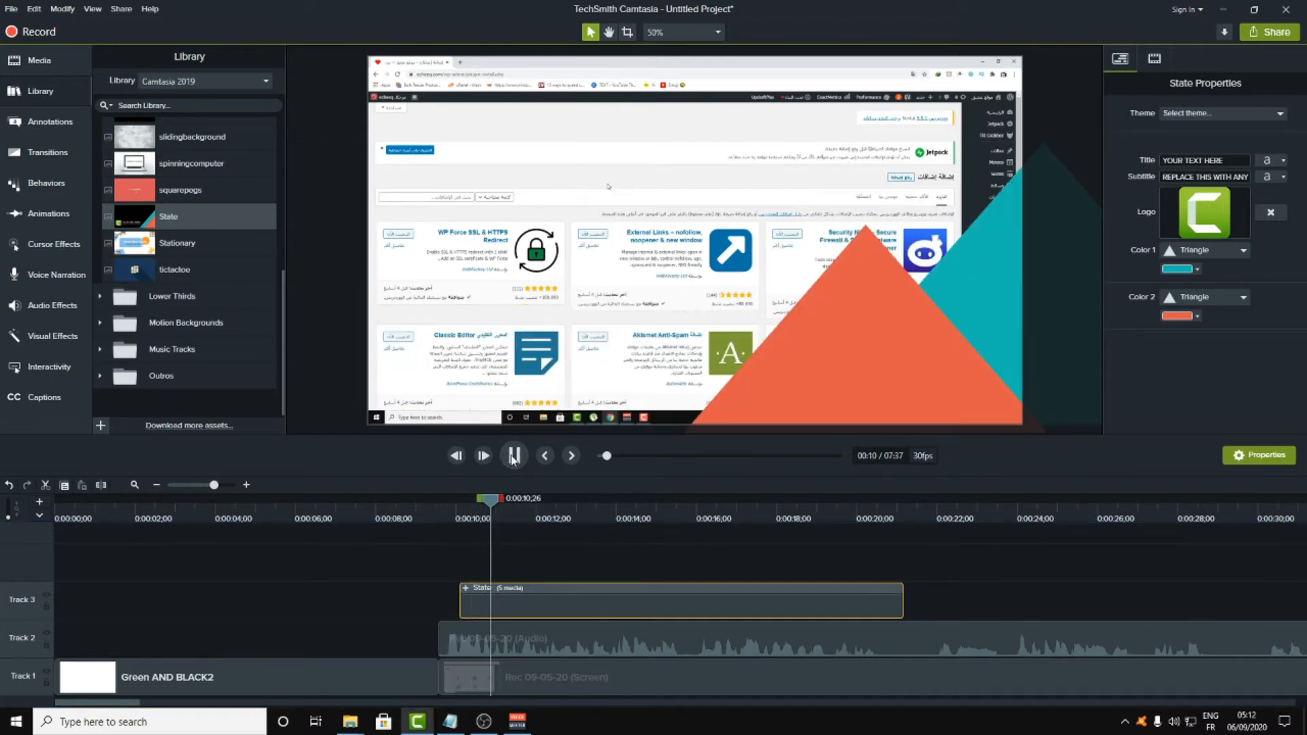
{"action": "left_click", "coordinate": [513, 455]}
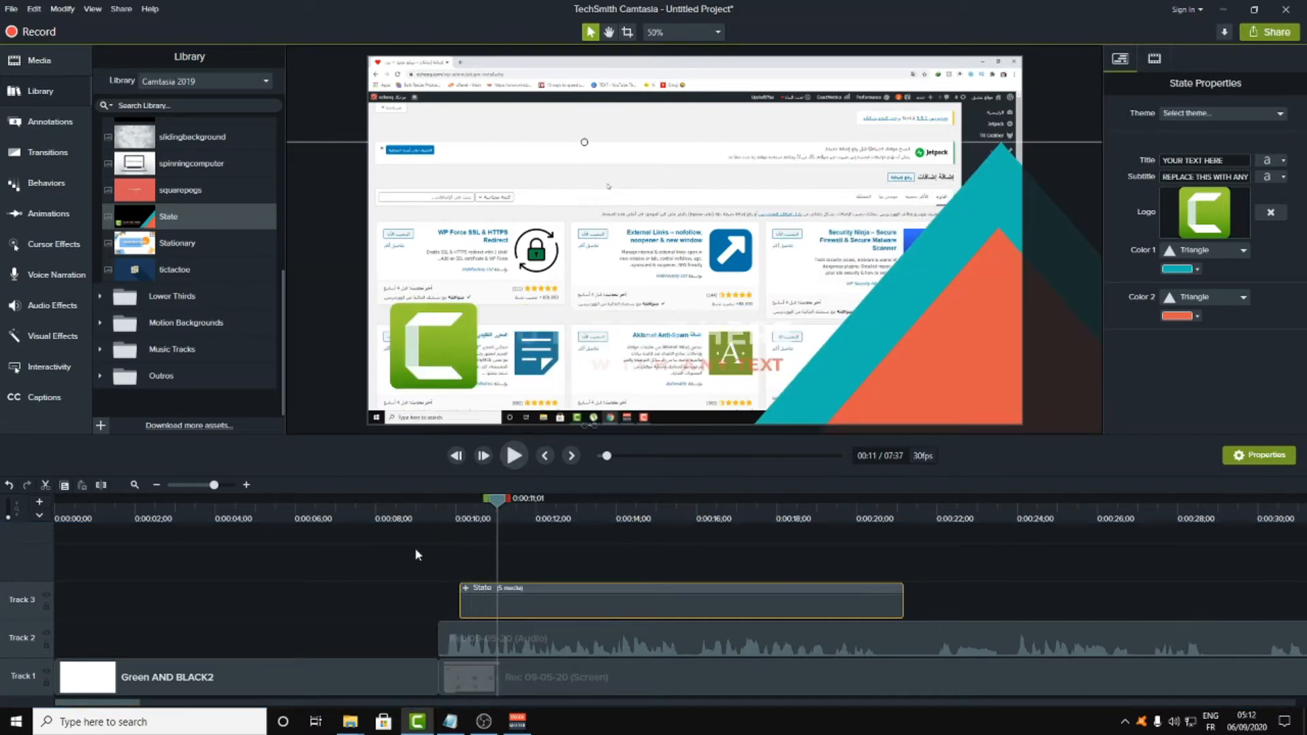
{"action": "left_click", "coordinate": [47, 634]}
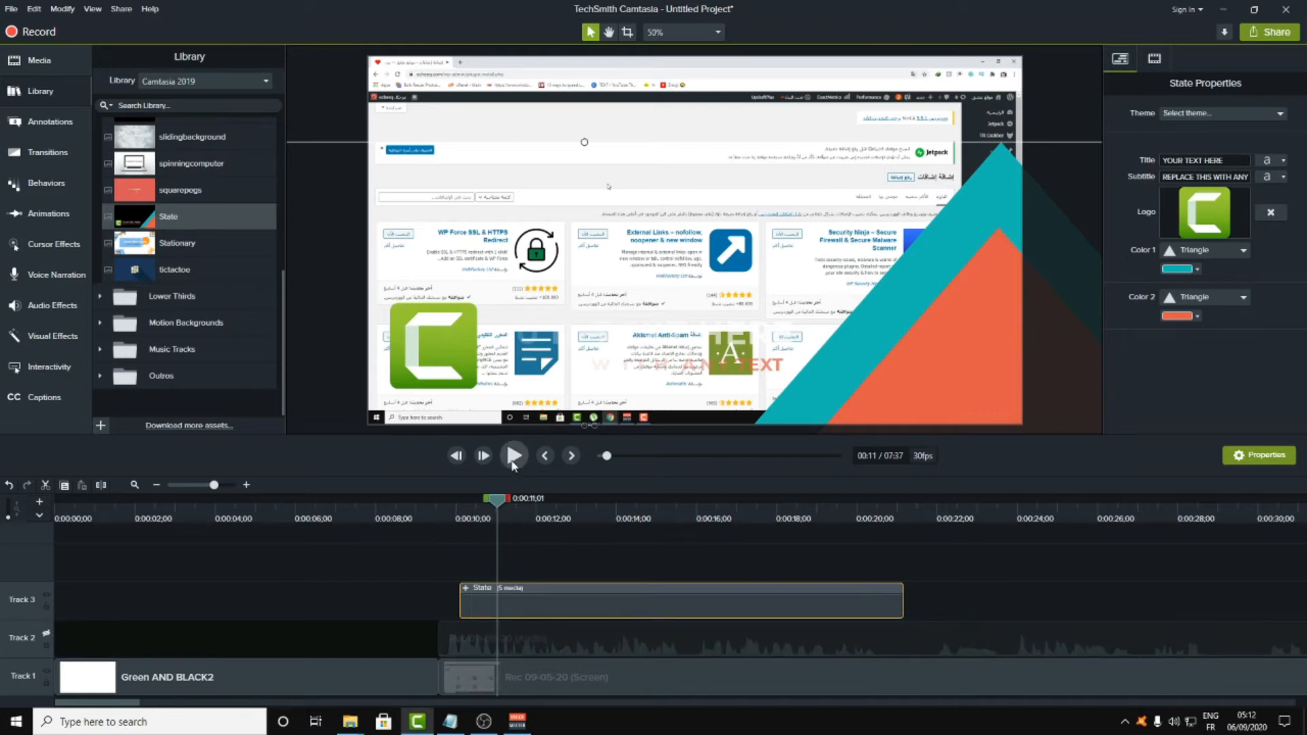
{"action": "left_click", "coordinate": [513, 455]}
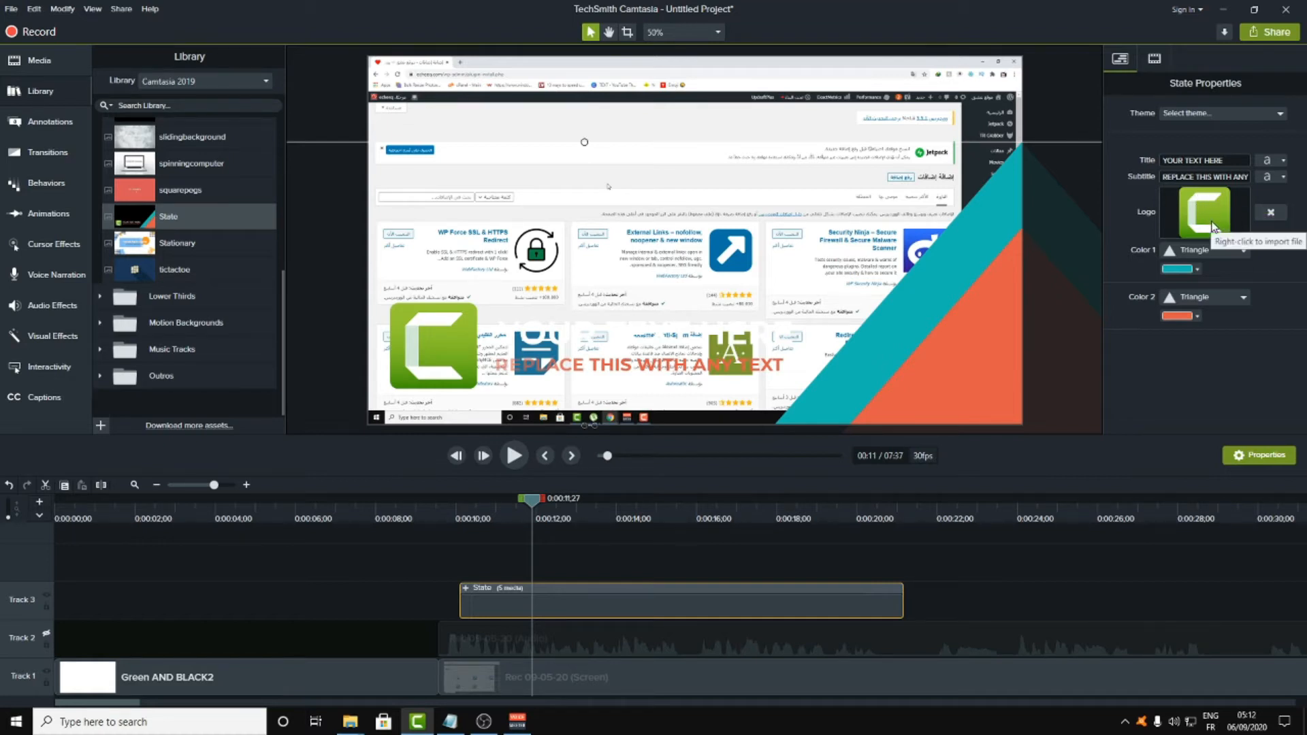
- Replace the State intro's logo with the Untitled-1 image from the LOGO folder and play the intro back
{"action": "left_click", "coordinate": [1268, 214]}
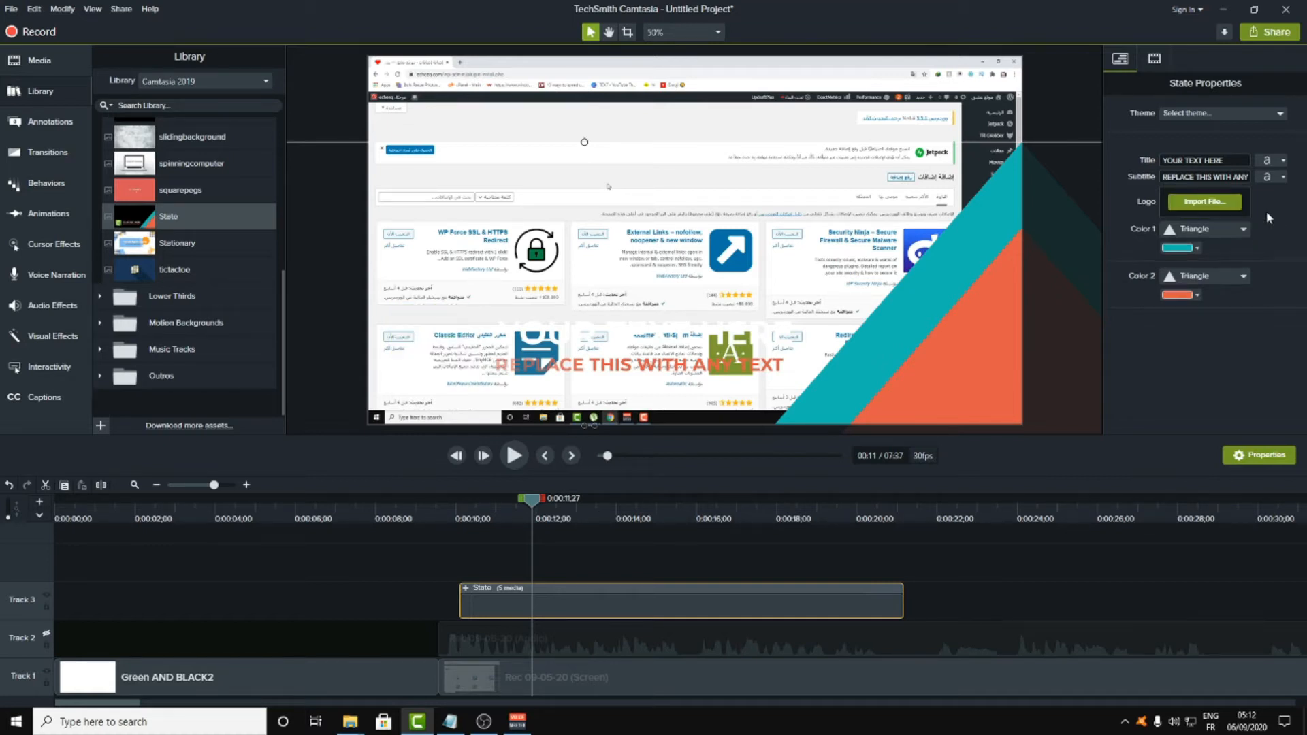
{"action": "left_click", "coordinate": [1210, 204]}
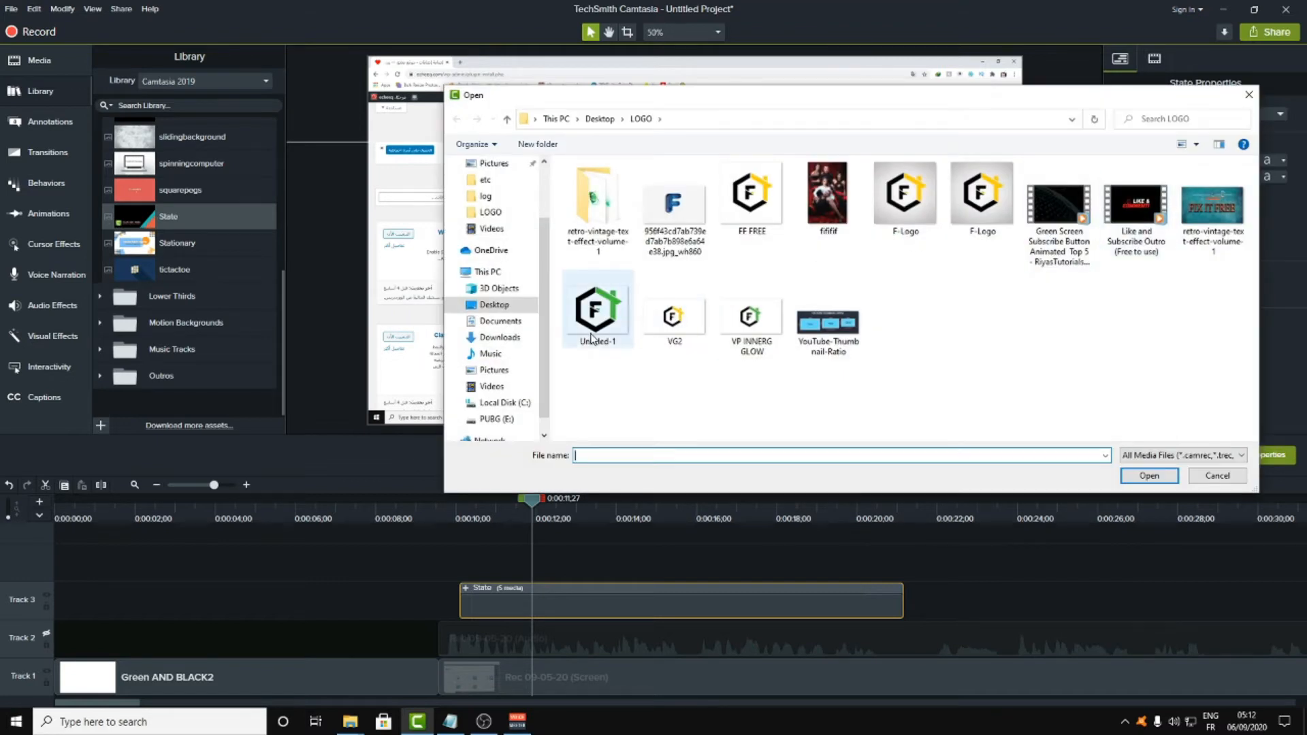
{"action": "double_click", "coordinate": [590, 331]}
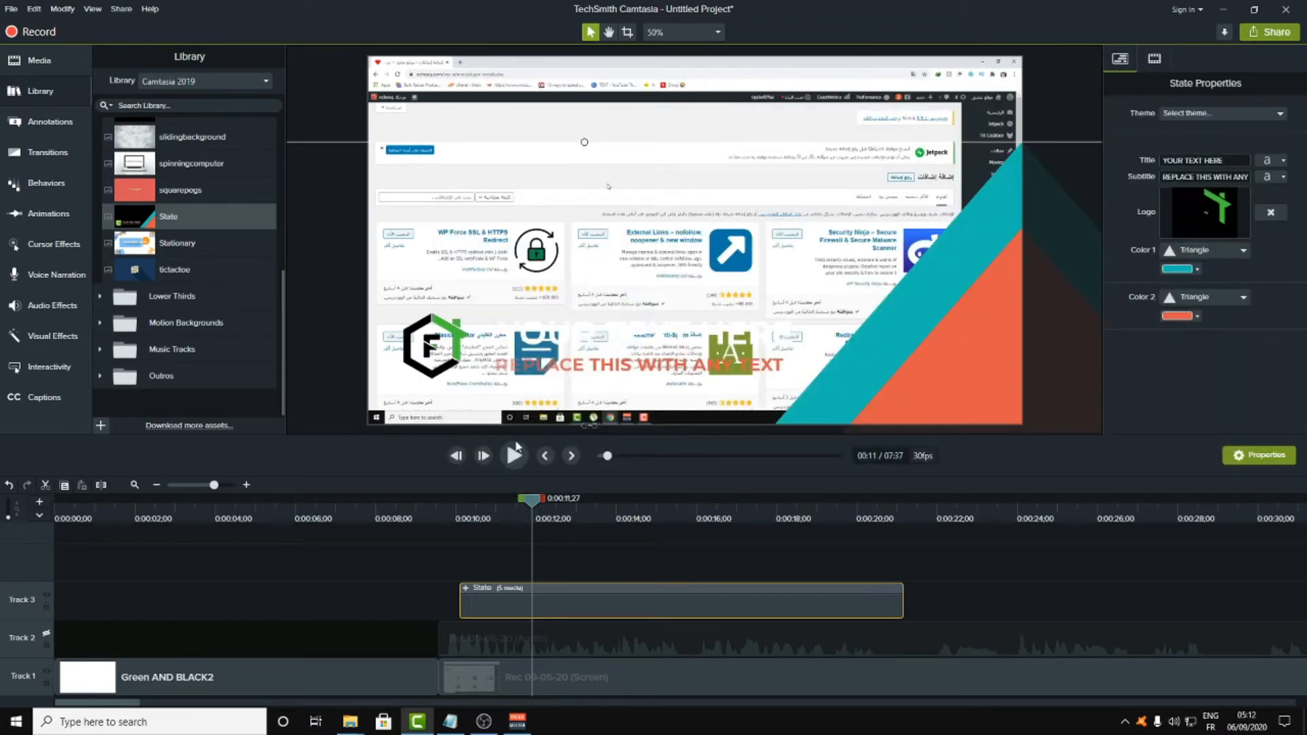
{"action": "left_click", "coordinate": [450, 516]}
{"action": "left_click", "coordinate": [513, 456]}
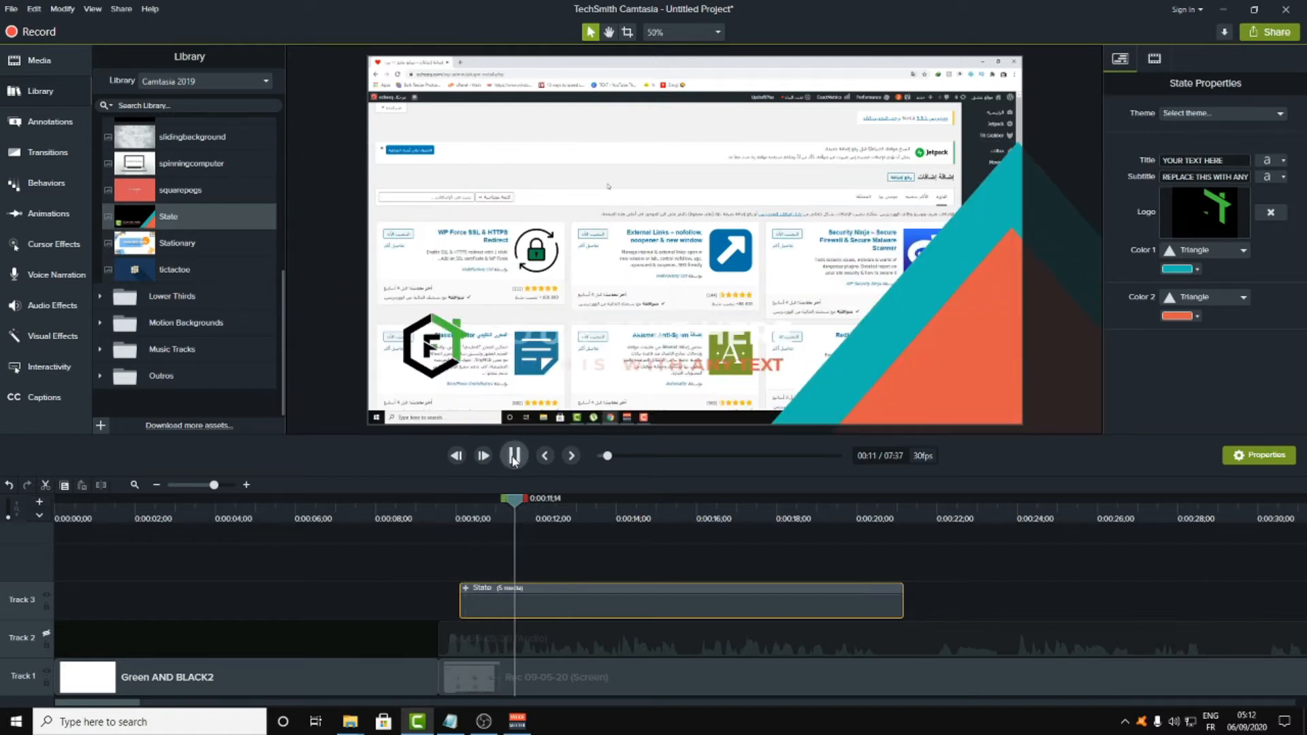
{"action": "left_click", "coordinate": [514, 456]}
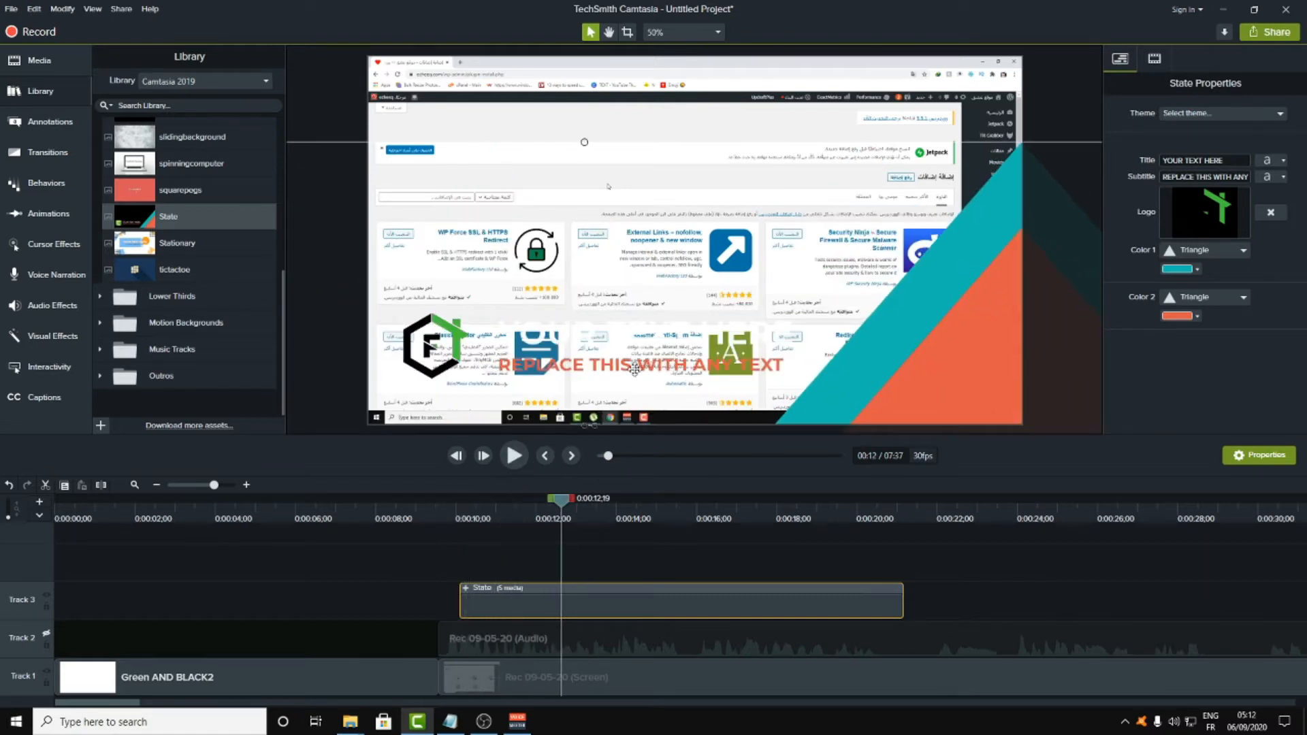
- Delete the State intro from Track 3, then re-enable Track 2 and play the recording
{"action": "key", "text": "Delete"}
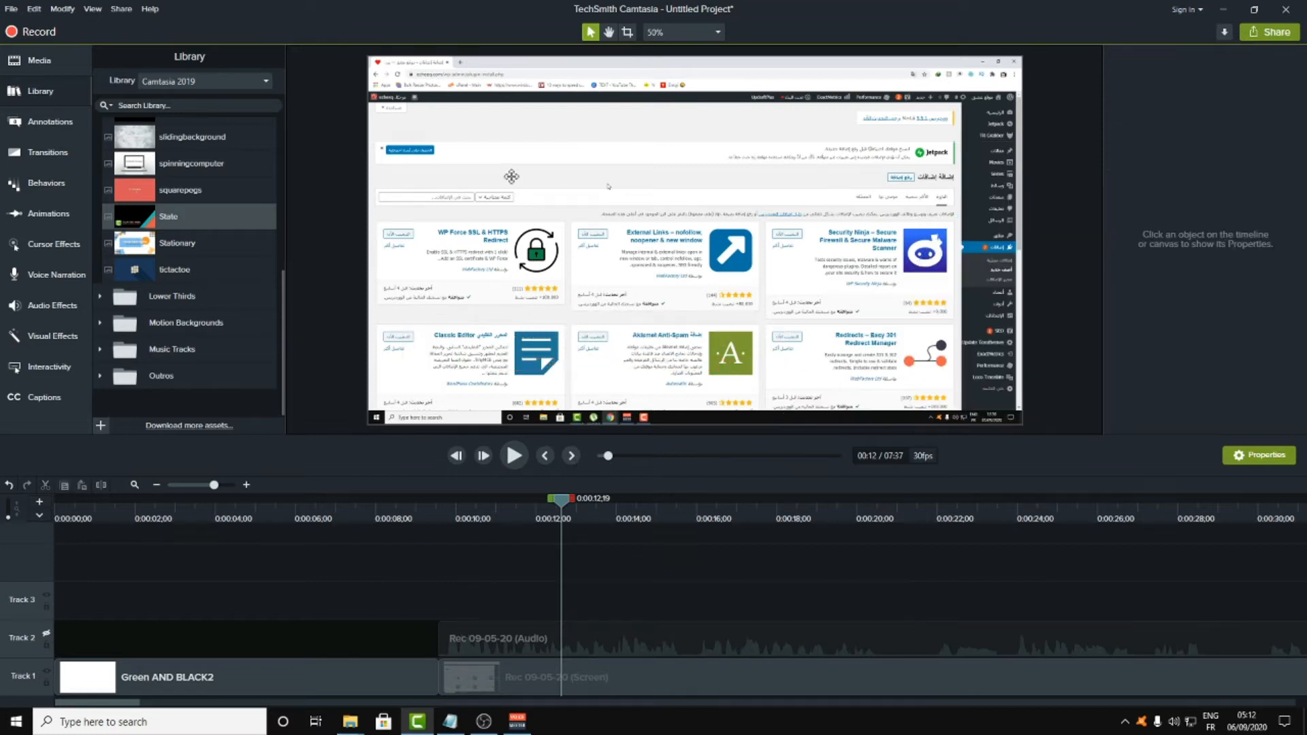
{"action": "left_click", "coordinate": [46, 635]}
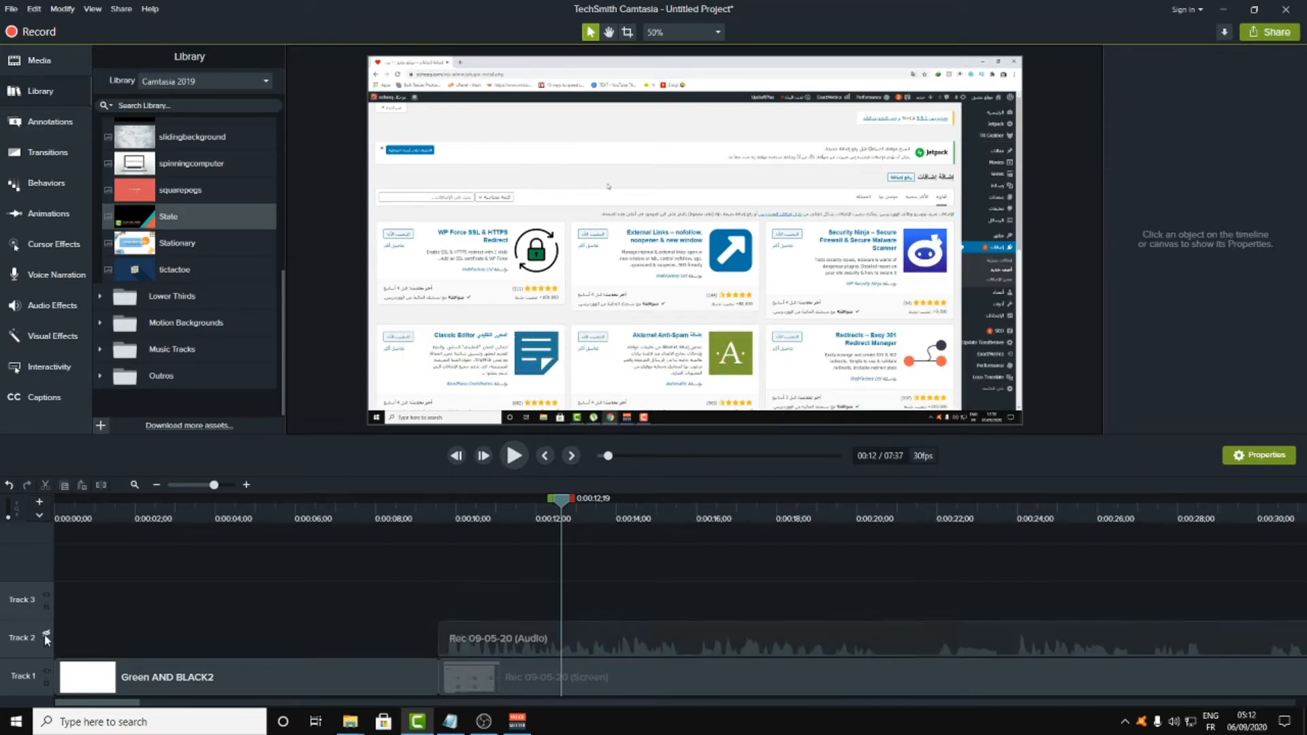
{"action": "left_click", "coordinate": [502, 522]}
{"action": "left_click", "coordinate": [514, 455]}
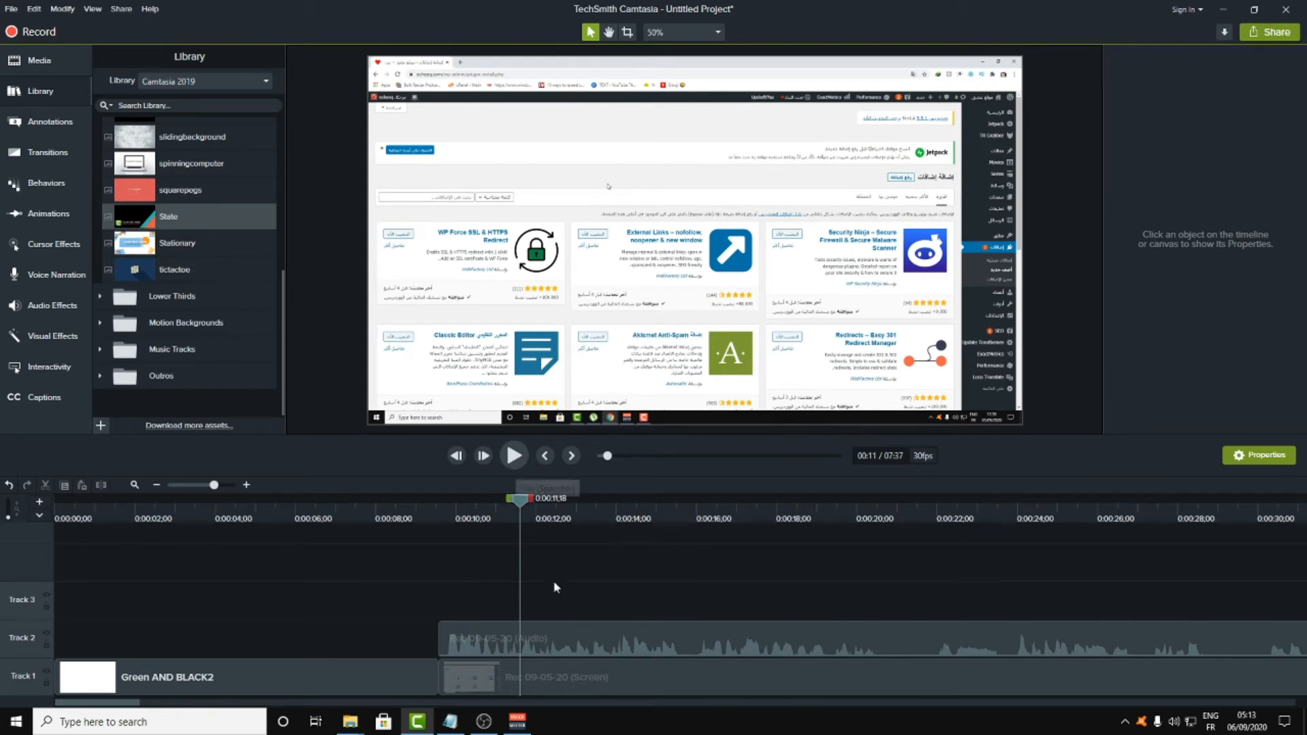
- Disable Track 2 and play parts of the recording, stopping at about 20 seconds
{"action": "left_click", "coordinate": [46, 632]}
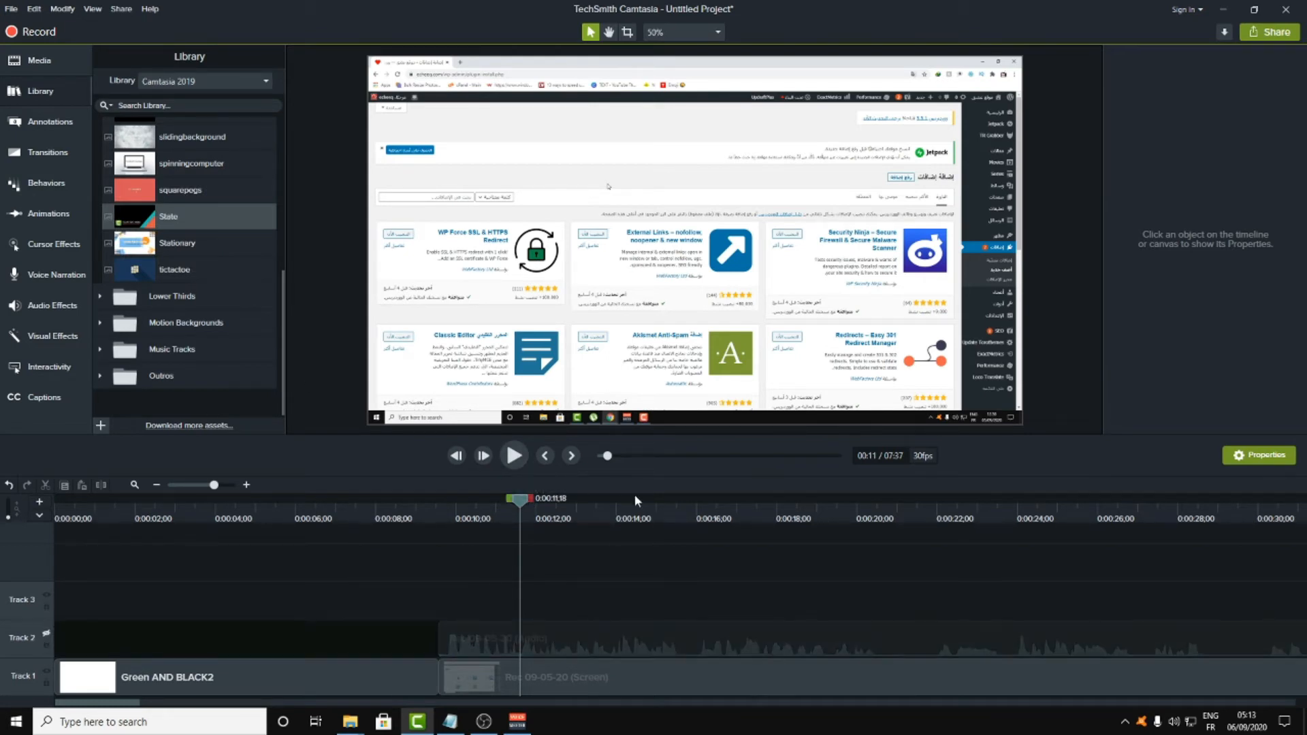
{"action": "left_click", "coordinate": [510, 460]}
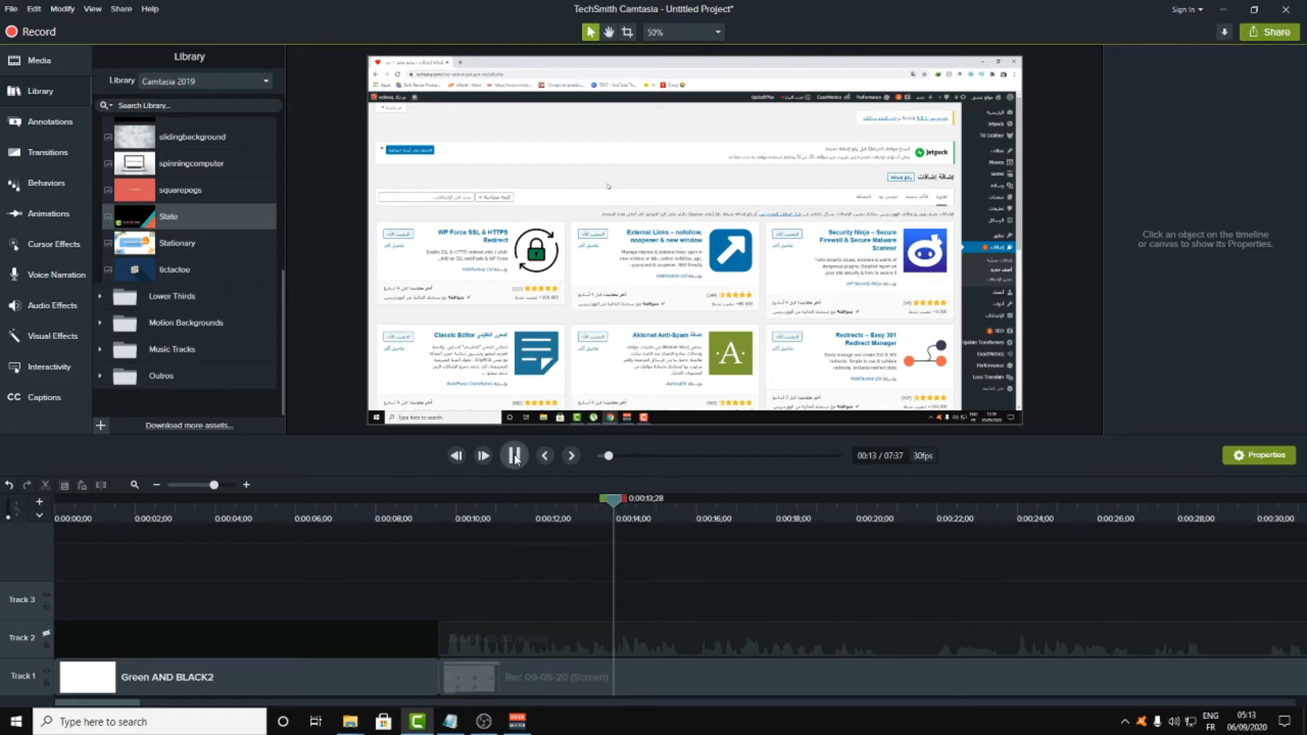
{"action": "left_click", "coordinate": [515, 460]}
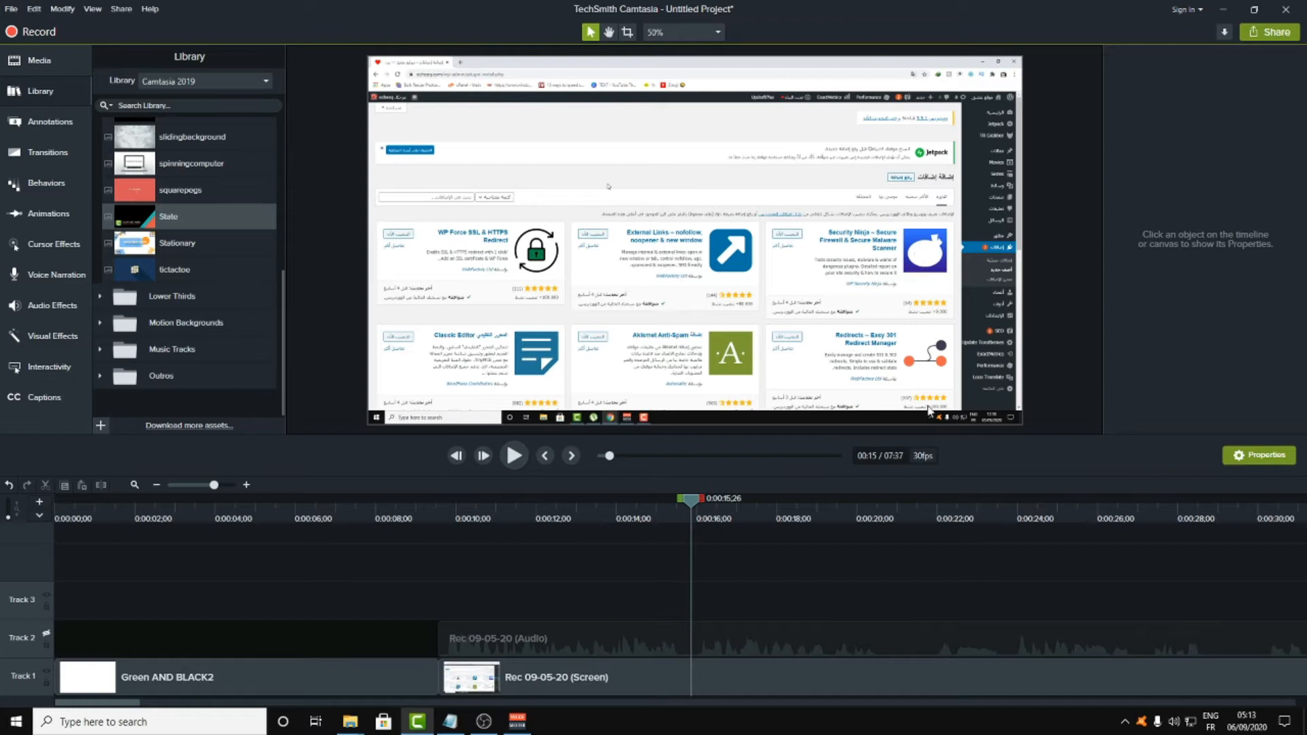
{"action": "left_click", "coordinate": [832, 519]}
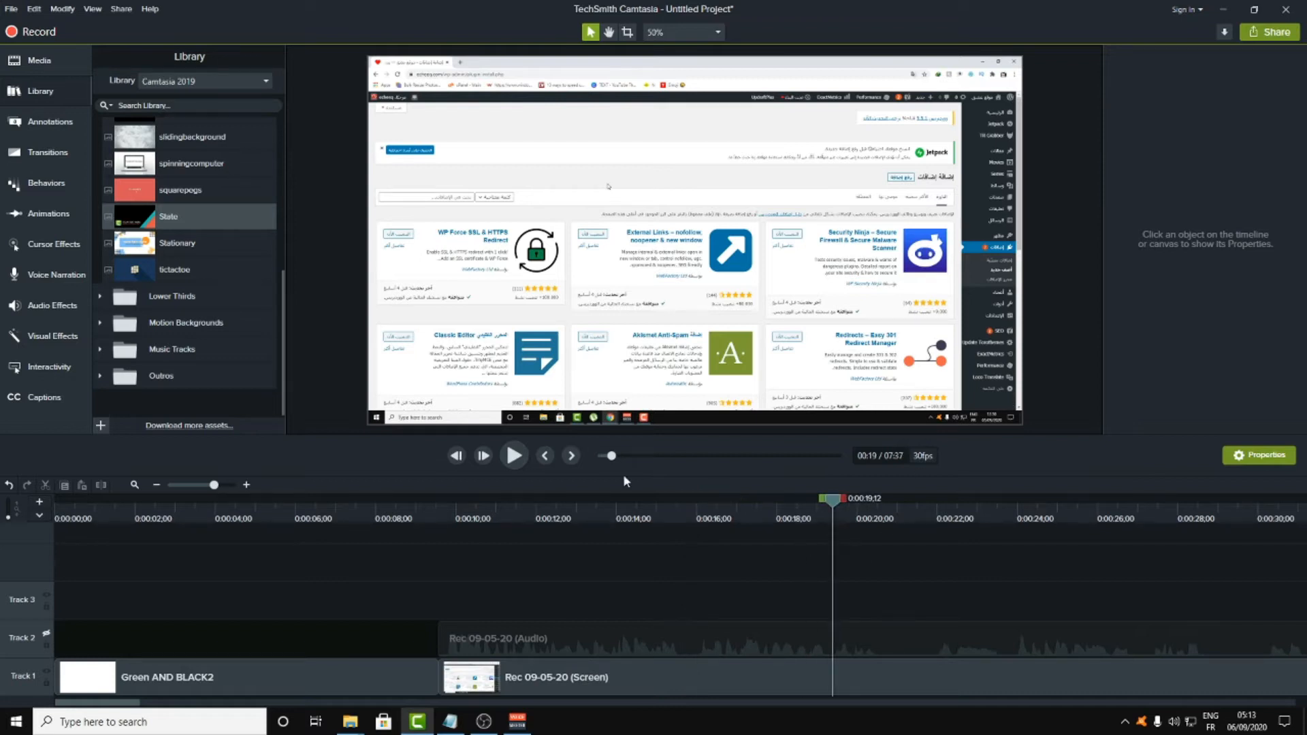
{"action": "left_click", "coordinate": [515, 457]}
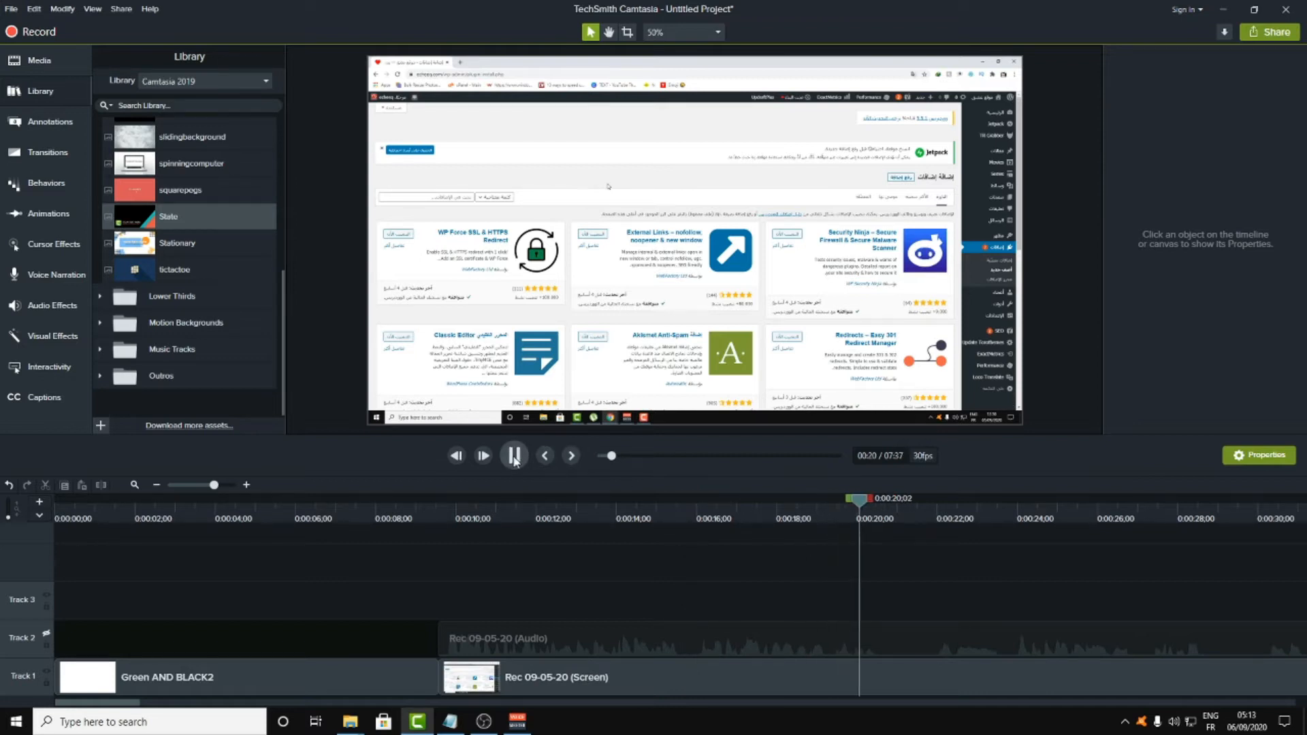
{"action": "left_click", "coordinate": [515, 458]}
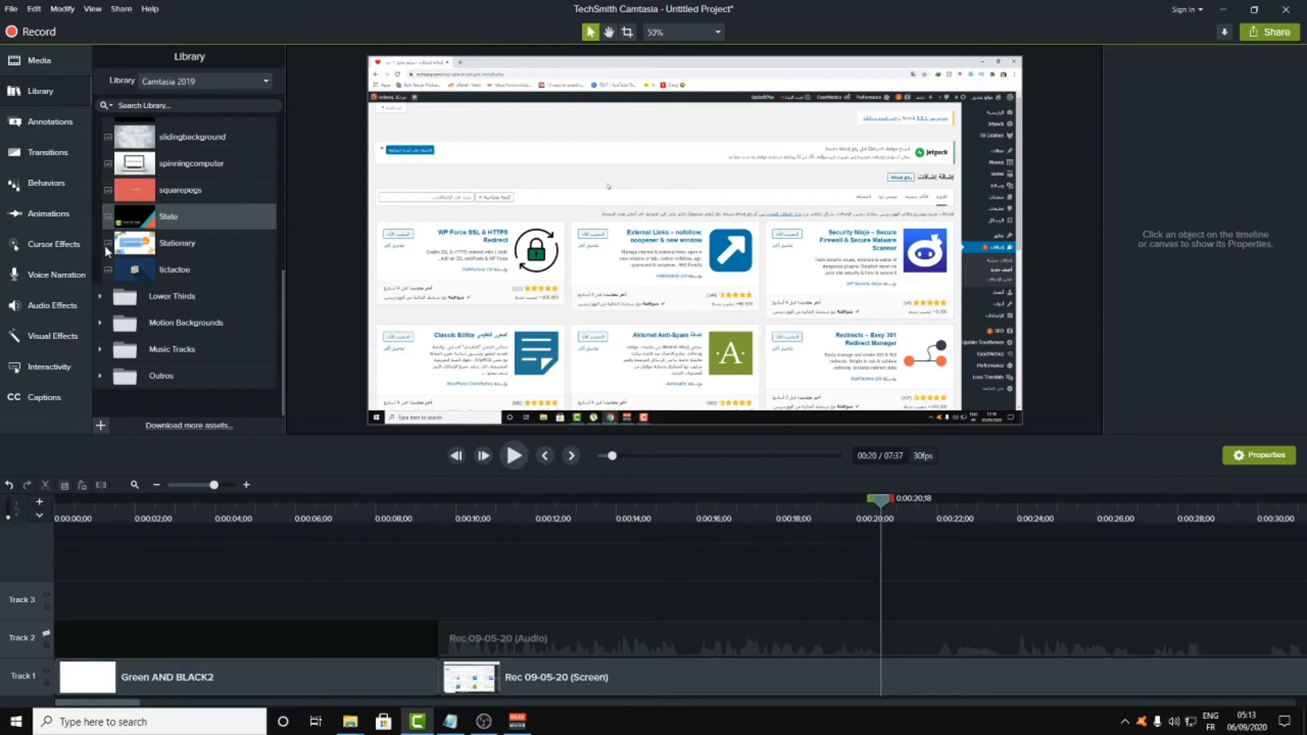
- Add a Zoom-n-Pan animation to the screen recording at 0:00:20;18, zooming to 231% on its lower-right area, and play it back
{"action": "left_click", "coordinate": [47, 215]}
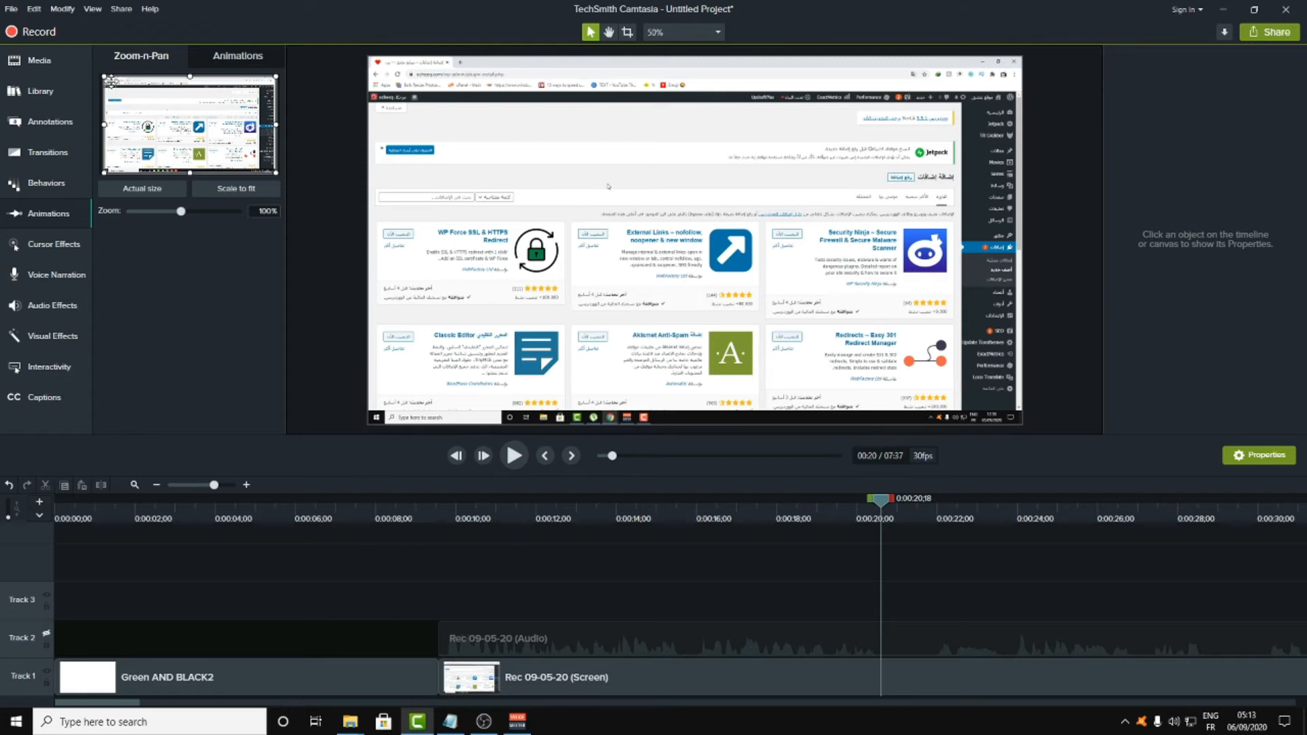
{"action": "left_click_drag", "start_coordinate": [102, 73], "coordinate": [202, 158]}
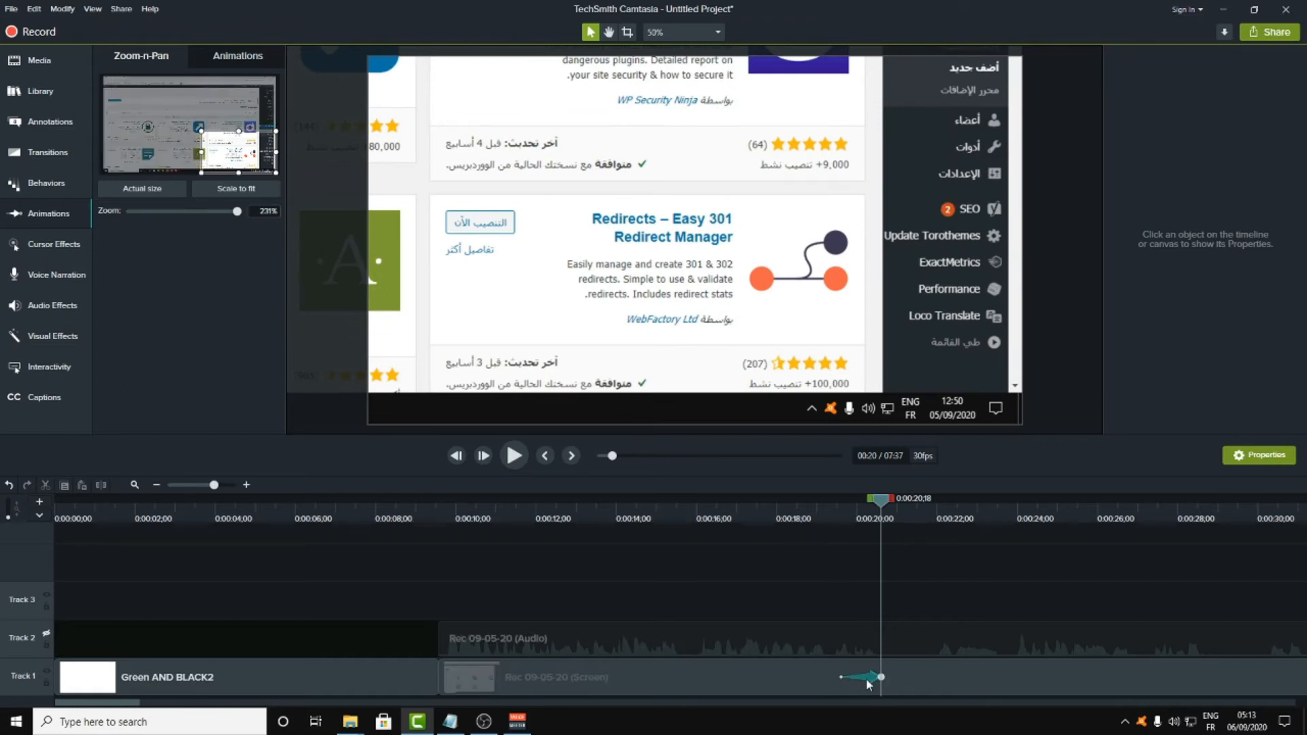
{"action": "left_click", "coordinate": [823, 507]}
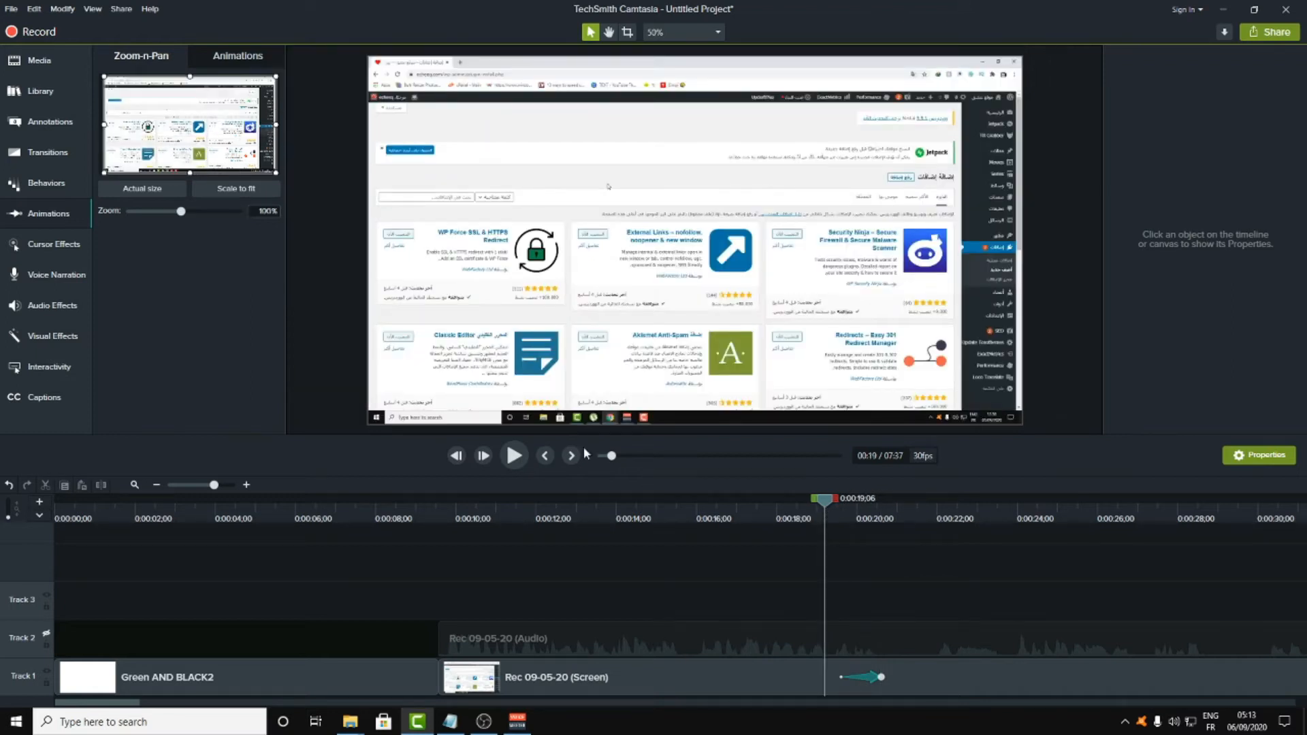
{"action": "left_click", "coordinate": [515, 455]}
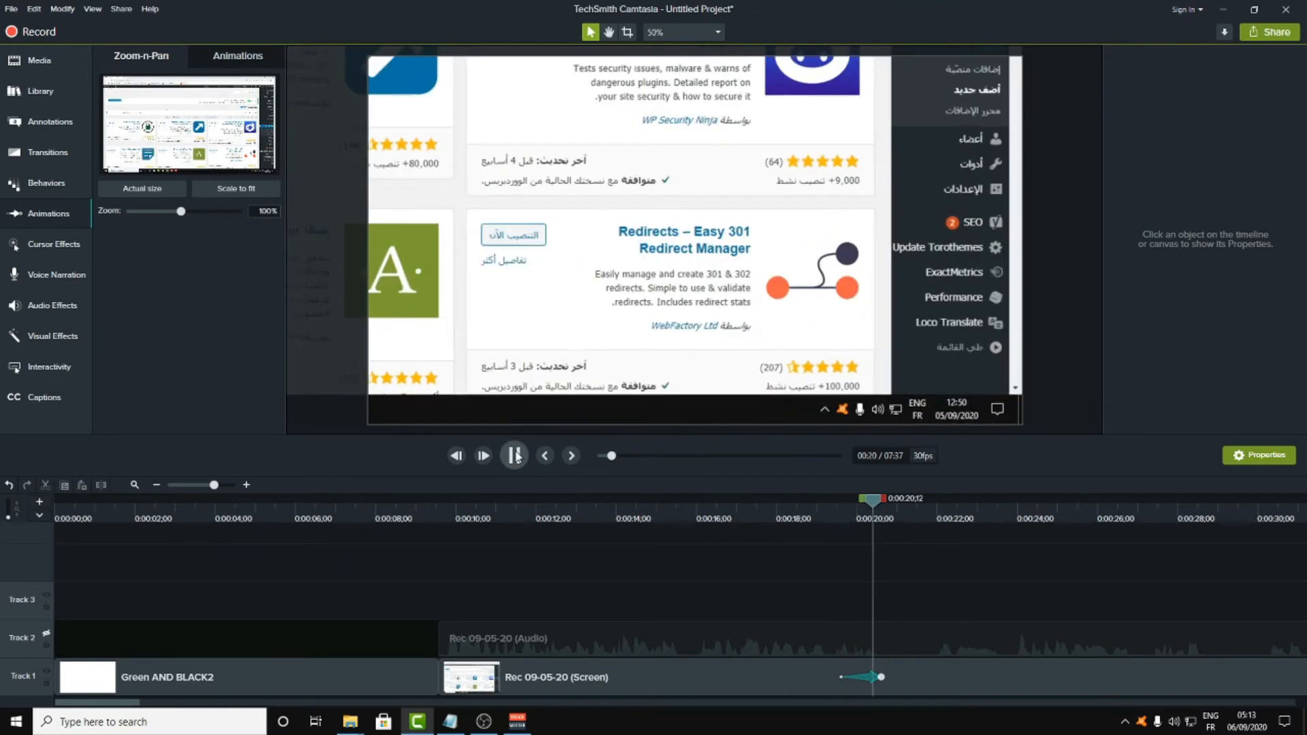
{"action": "left_click", "coordinate": [515, 456]}
- Lengthen the zoom animation to run from about 0:00:18;14 to about 21 seconds and play it back
{"action": "left_click", "coordinate": [842, 502]}
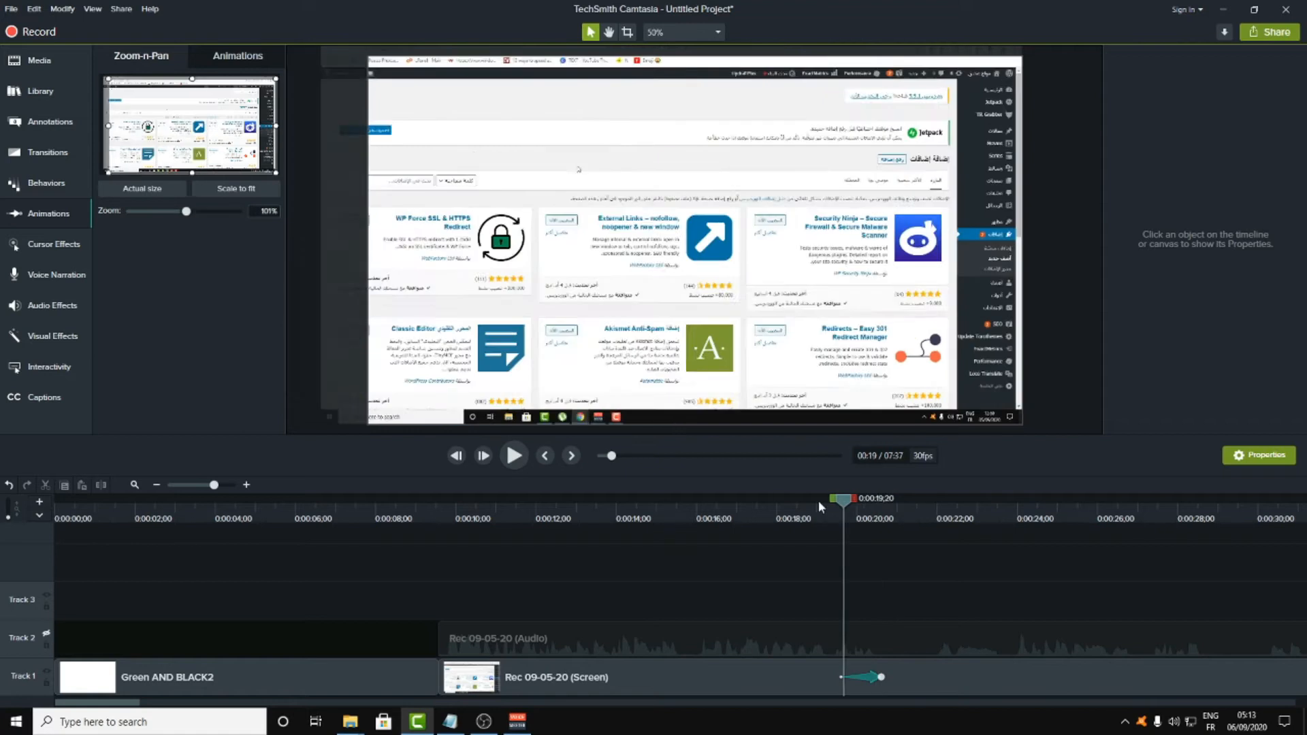
{"action": "left_click_drag", "start_coordinate": [843, 676], "coordinate": [795, 683]}
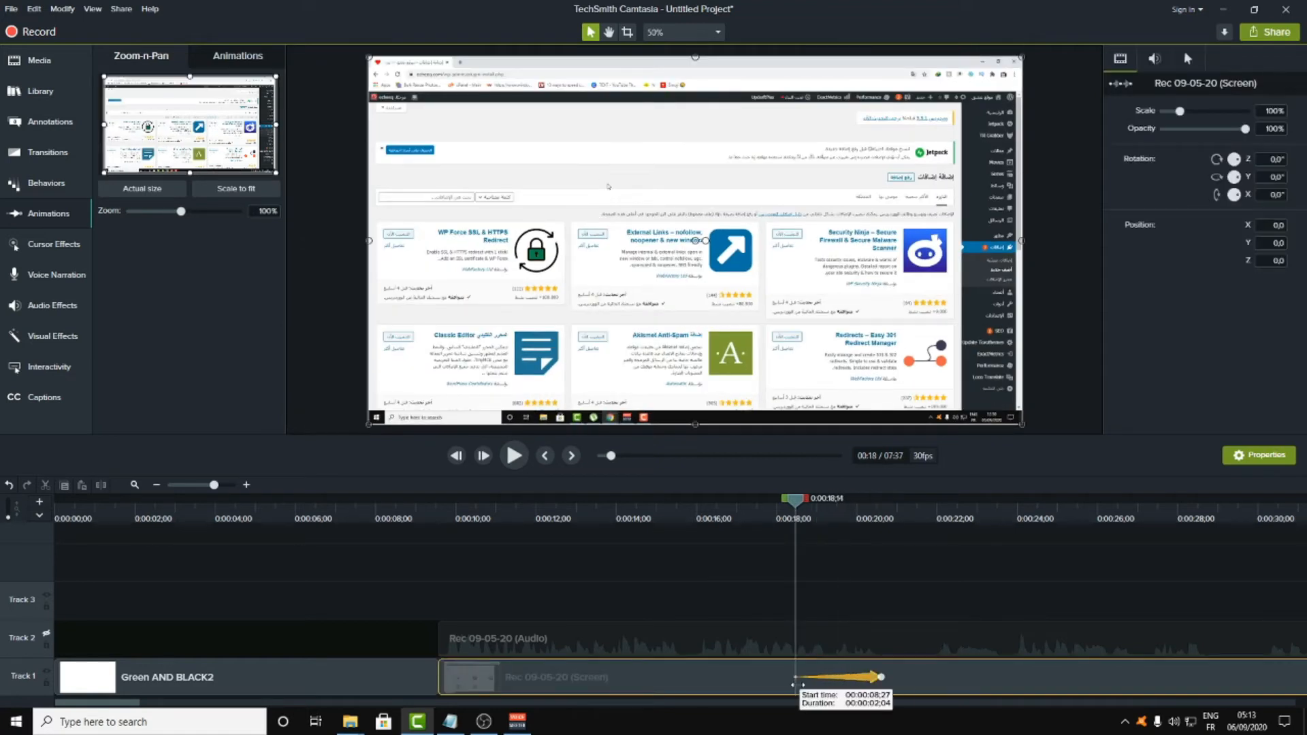
{"action": "left_click", "coordinate": [889, 678]}
{"action": "left_click_drag", "start_coordinate": [888, 677], "coordinate": [901, 677]}
{"action": "left_click", "coordinate": [780, 519]}
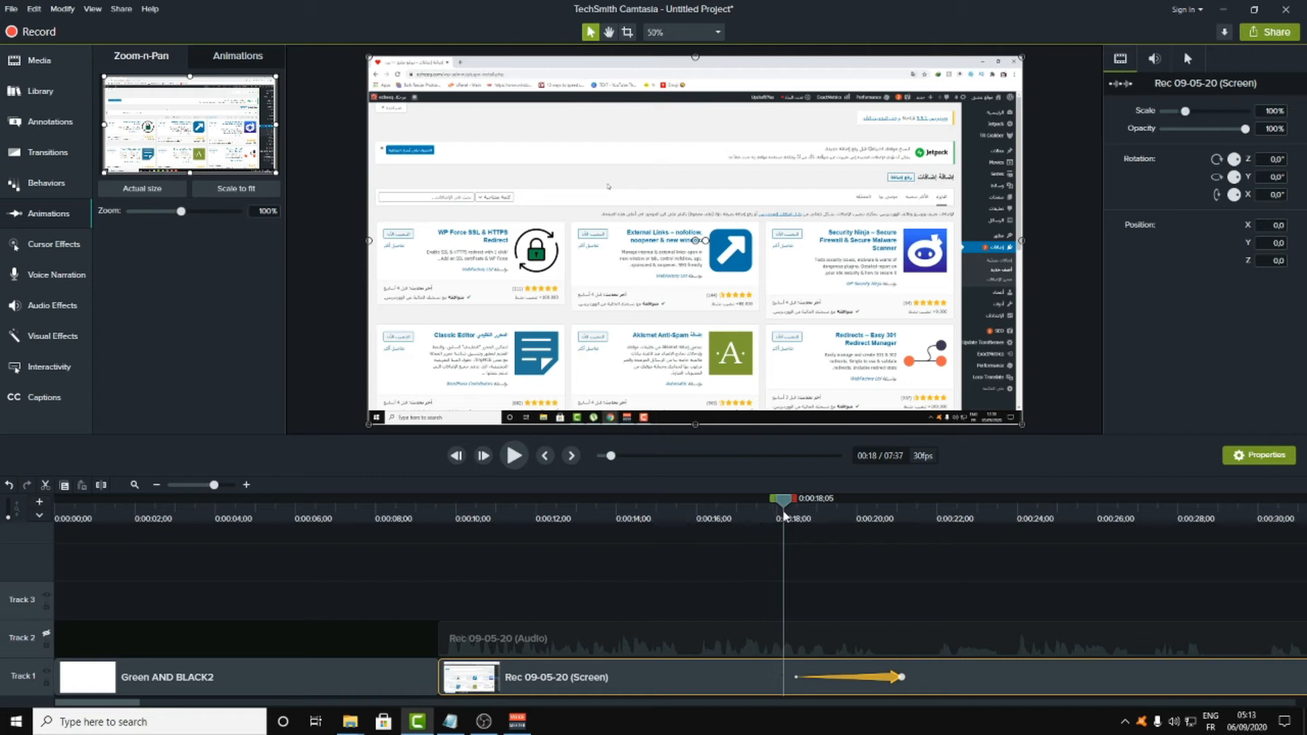
{"action": "left_click", "coordinate": [515, 455]}
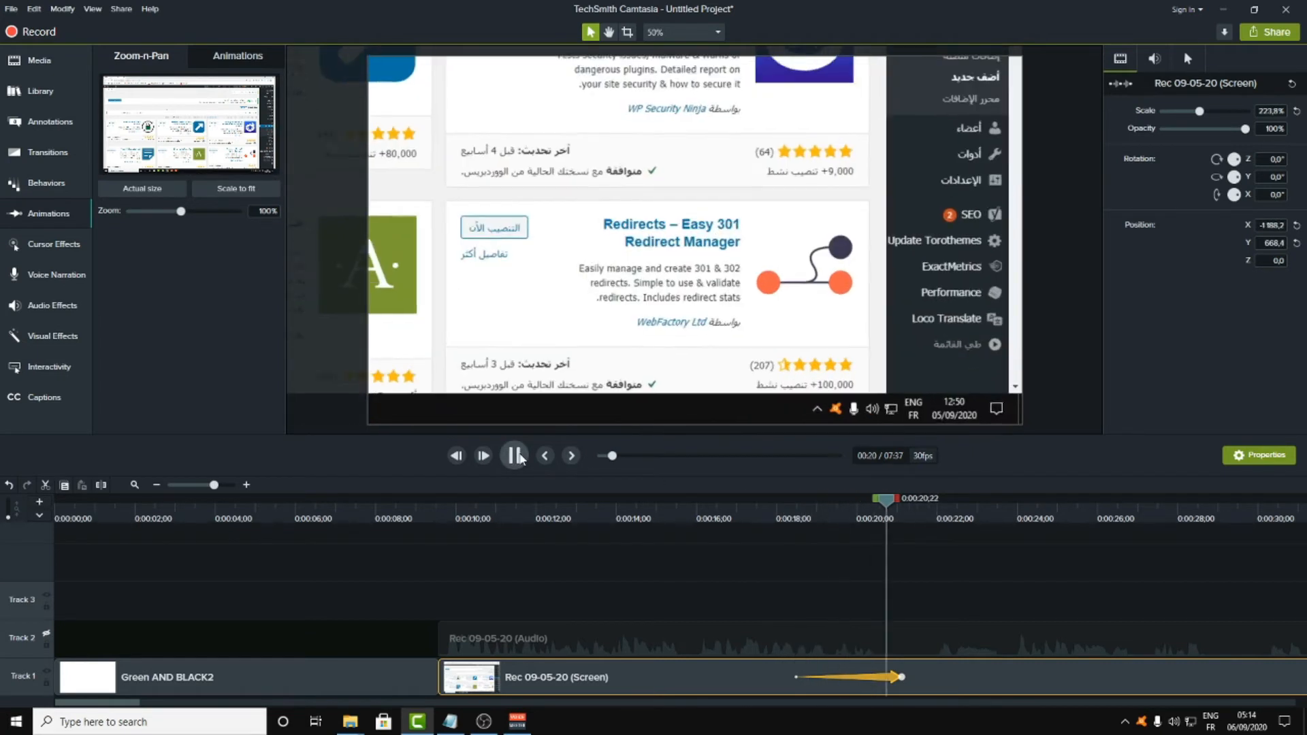
{"action": "left_click", "coordinate": [521, 456]}
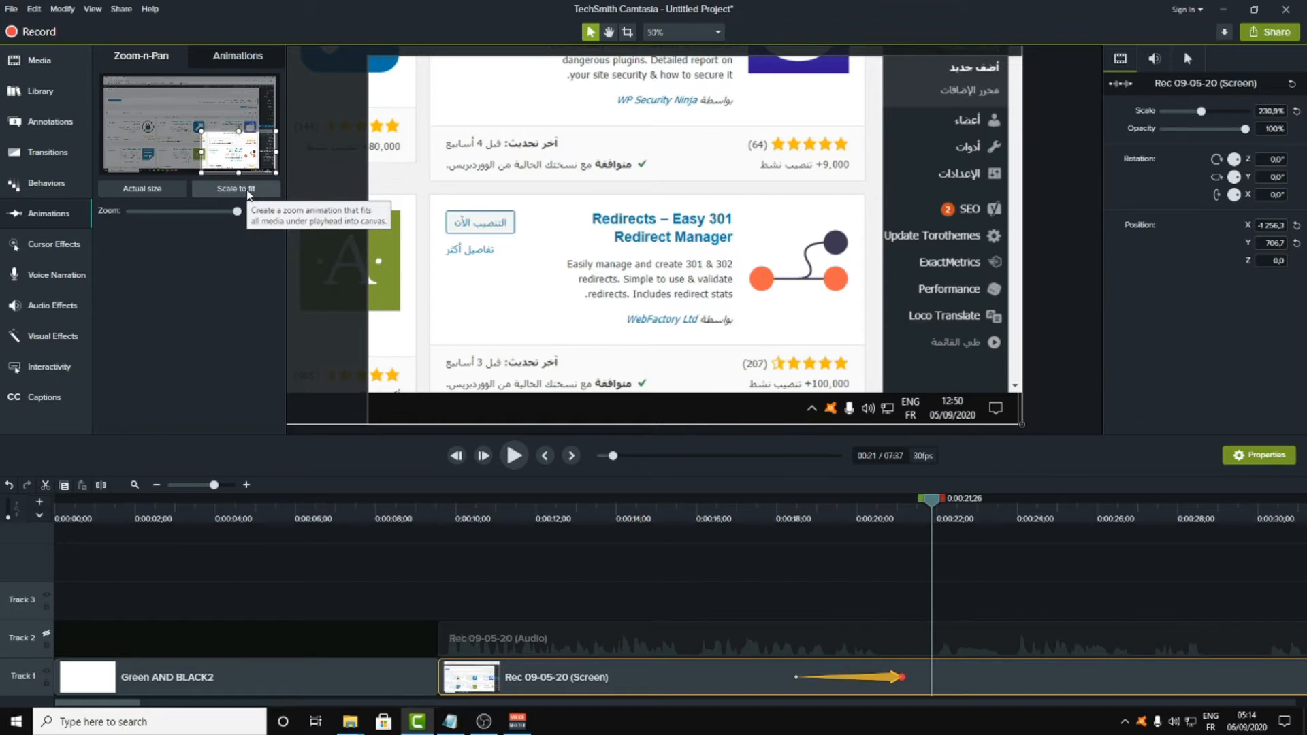
- Add a Scale to fit animation to the screen recording at 0:00:21;26 and play it back from 0:00:17;29
{"action": "left_click", "coordinate": [249, 195]}
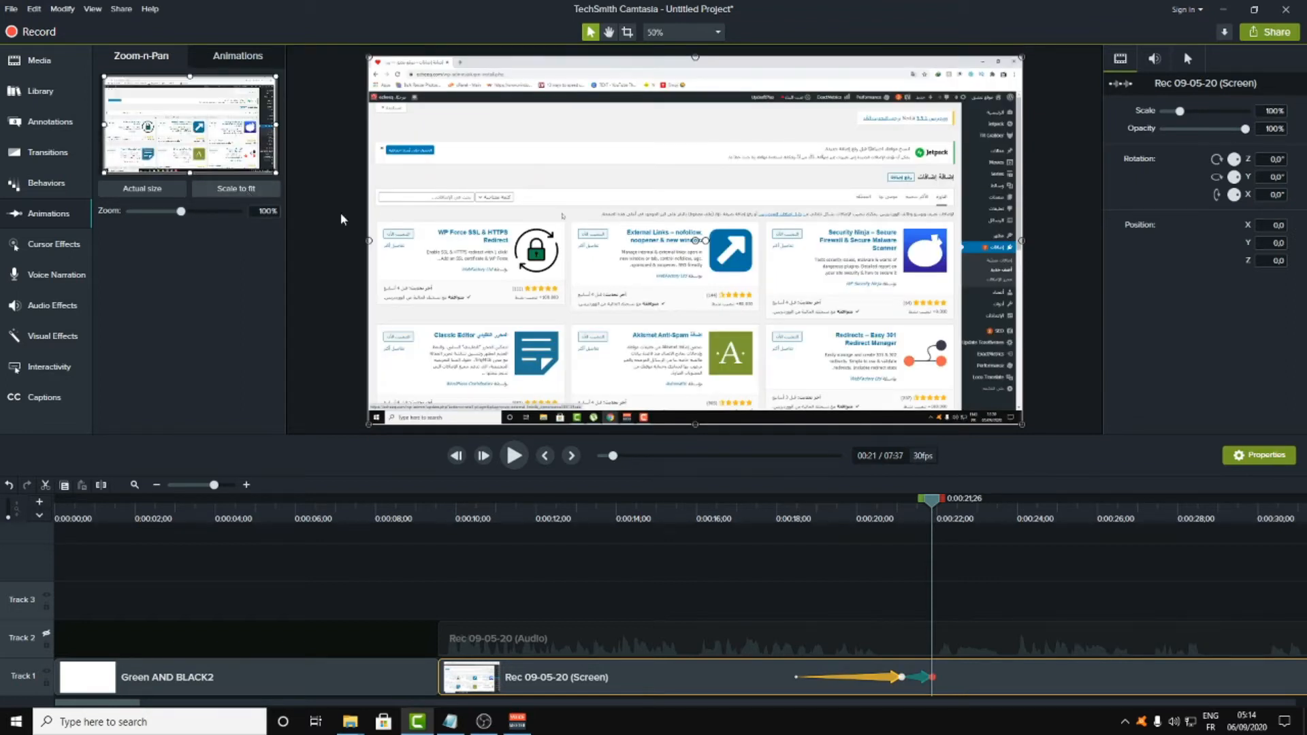
{"action": "left_click", "coordinate": [776, 509]}
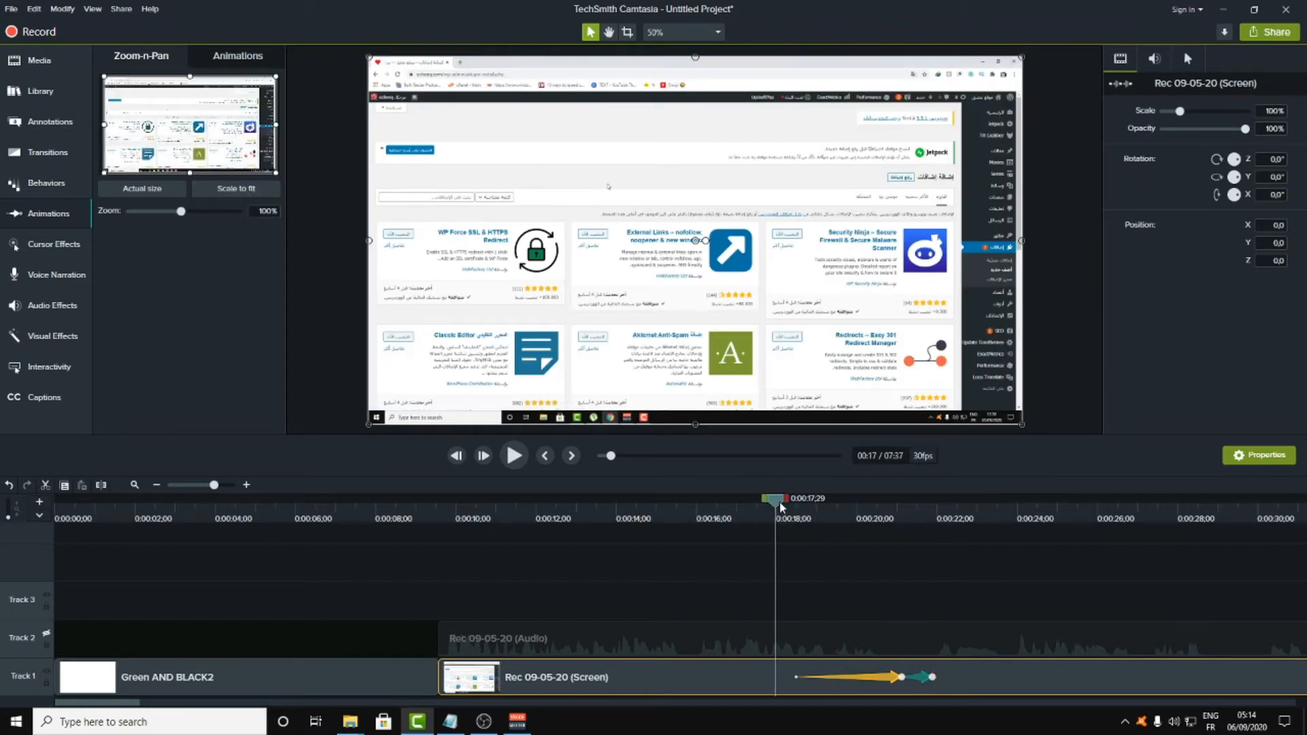
{"action": "left_click", "coordinate": [515, 456]}
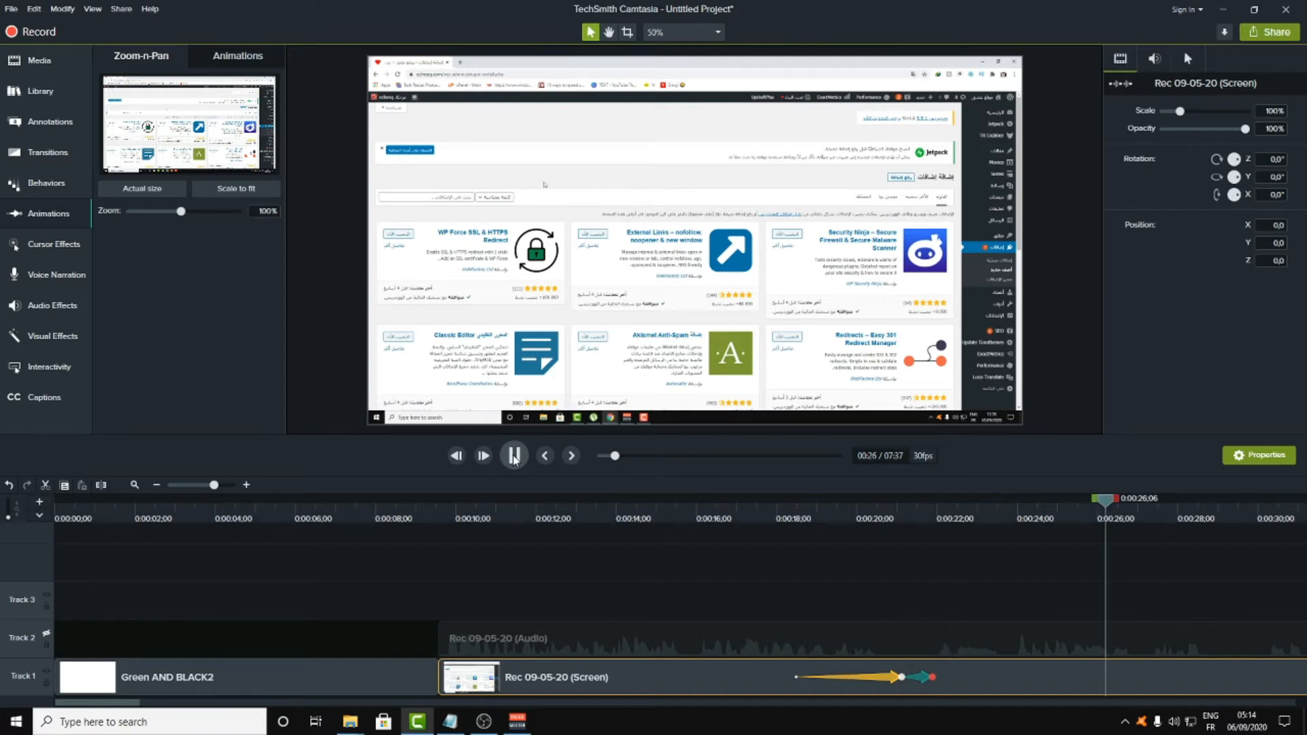
{"action": "left_click", "coordinate": [514, 455]}
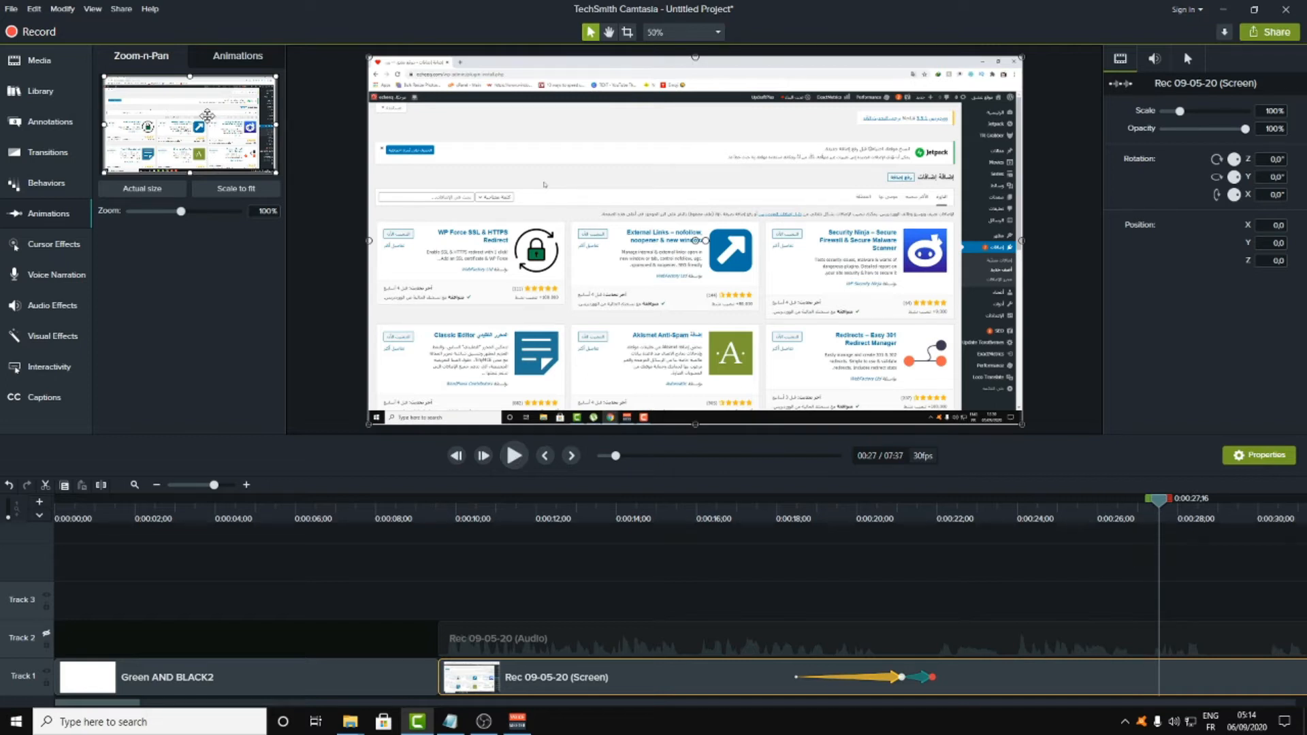
- Delete both zoom animations from the screen recording on Track 1
{"action": "left_click", "coordinate": [923, 677]}
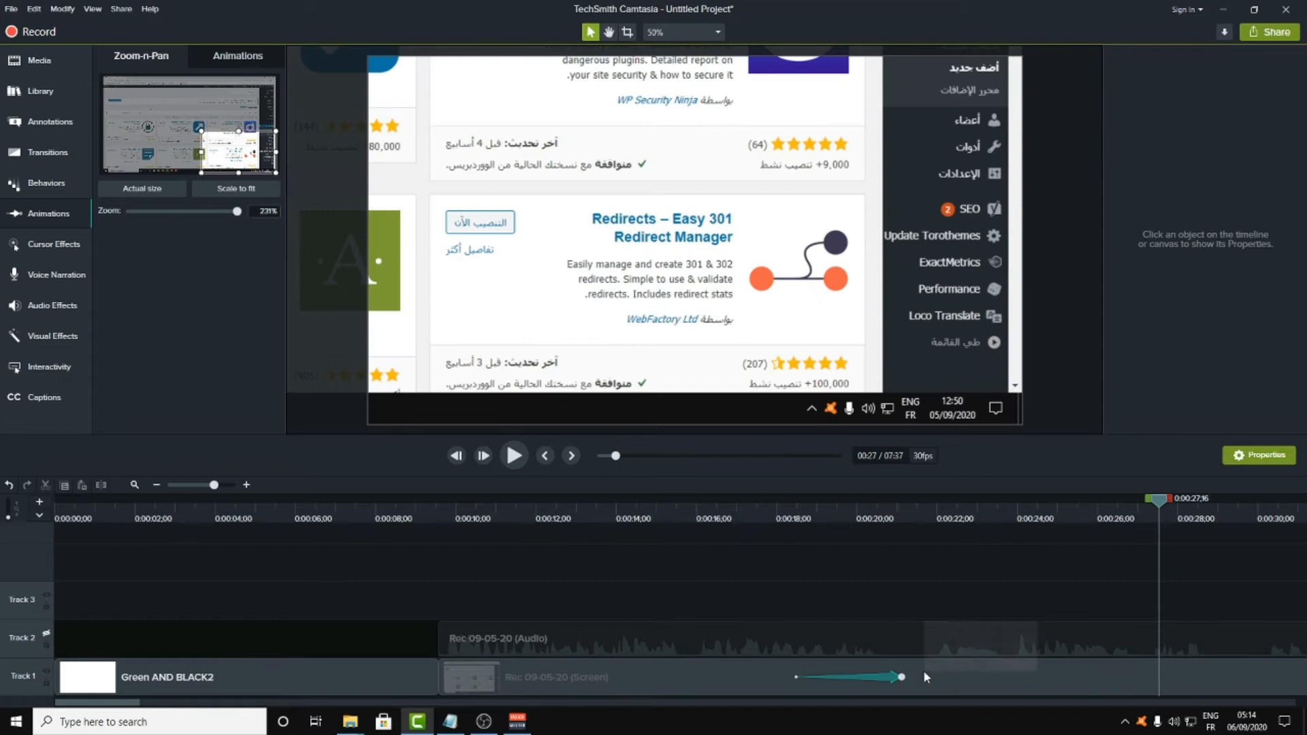
{"action": "left_click", "coordinate": [888, 683]}
{"action": "key", "text": "Delete"}
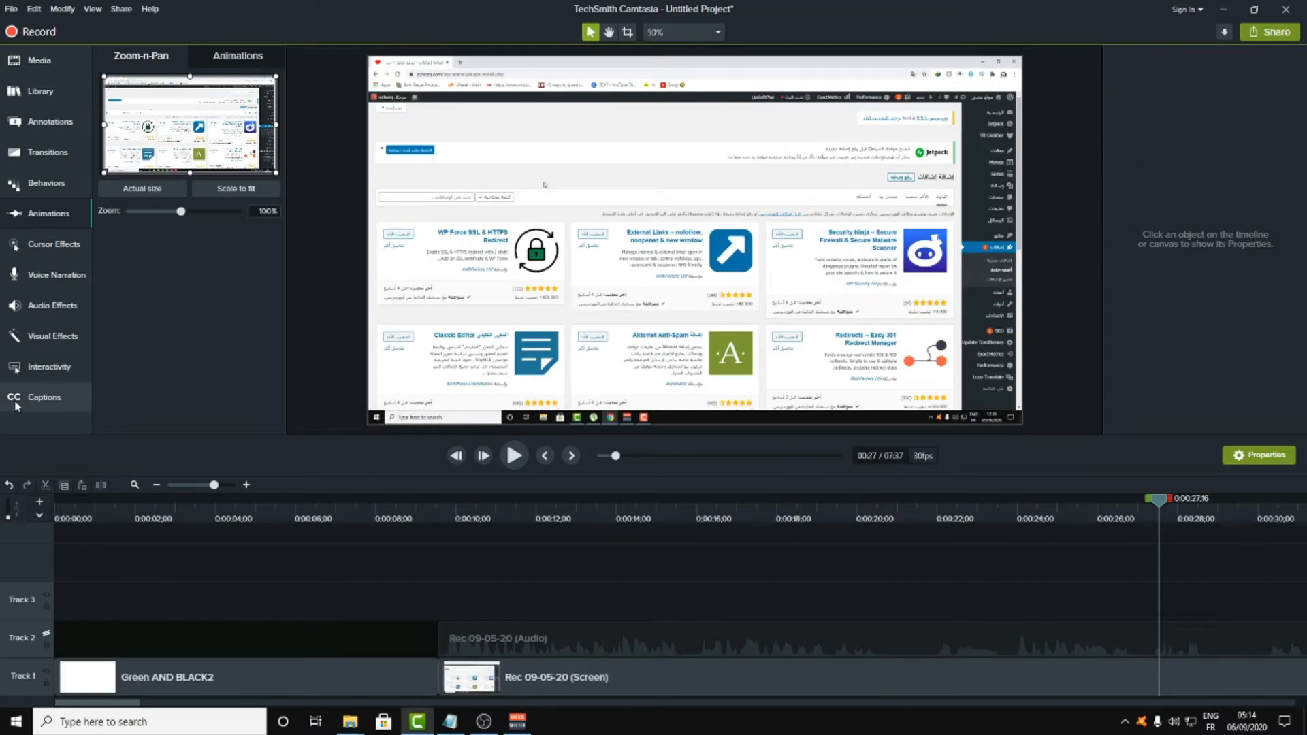
- Add a Zoom-n-Pan animation at 0:00:36;23 that zooms to 158% on the recording's upper-left area
{"action": "left_click_drag", "start_coordinate": [113, 704], "coordinate": [163, 708]}
{"action": "left_click", "coordinate": [536, 520]}
{"action": "left_click", "coordinate": [625, 519]}
{"action": "left_click", "coordinate": [514, 456]}
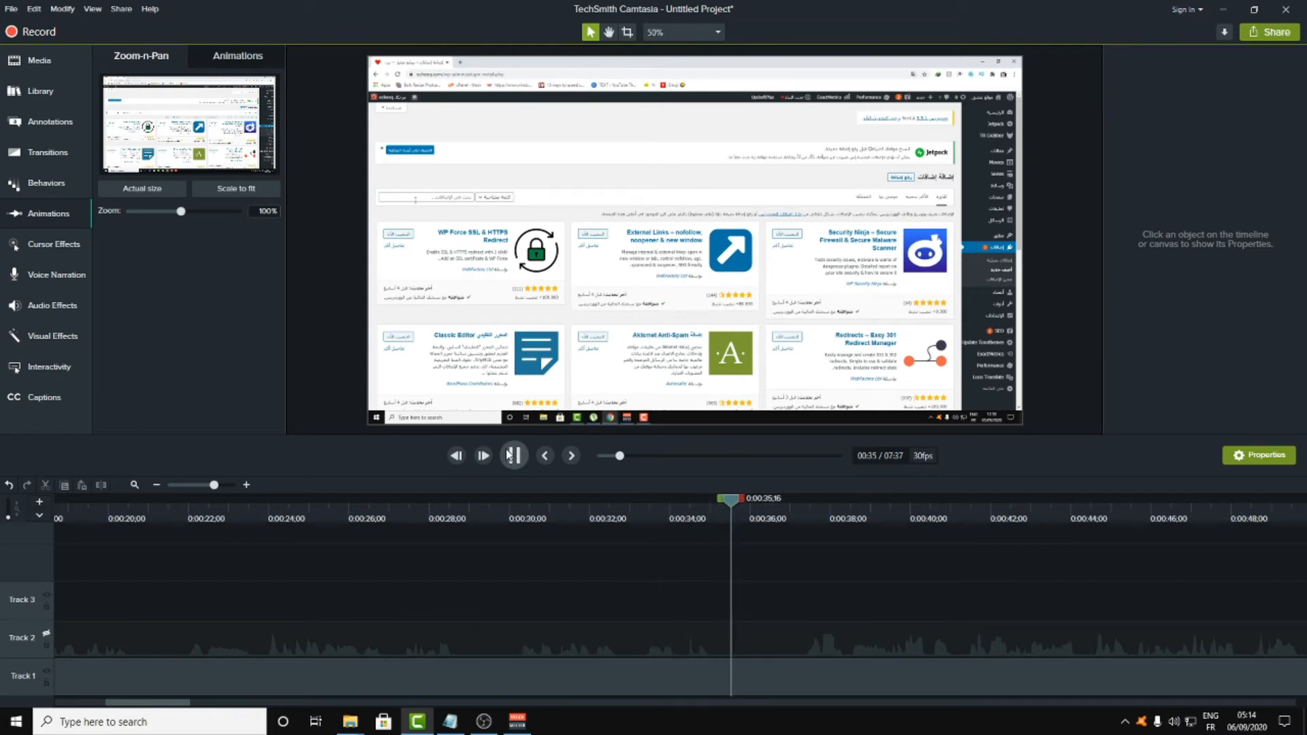
{"action": "left_click", "coordinate": [514, 455]}
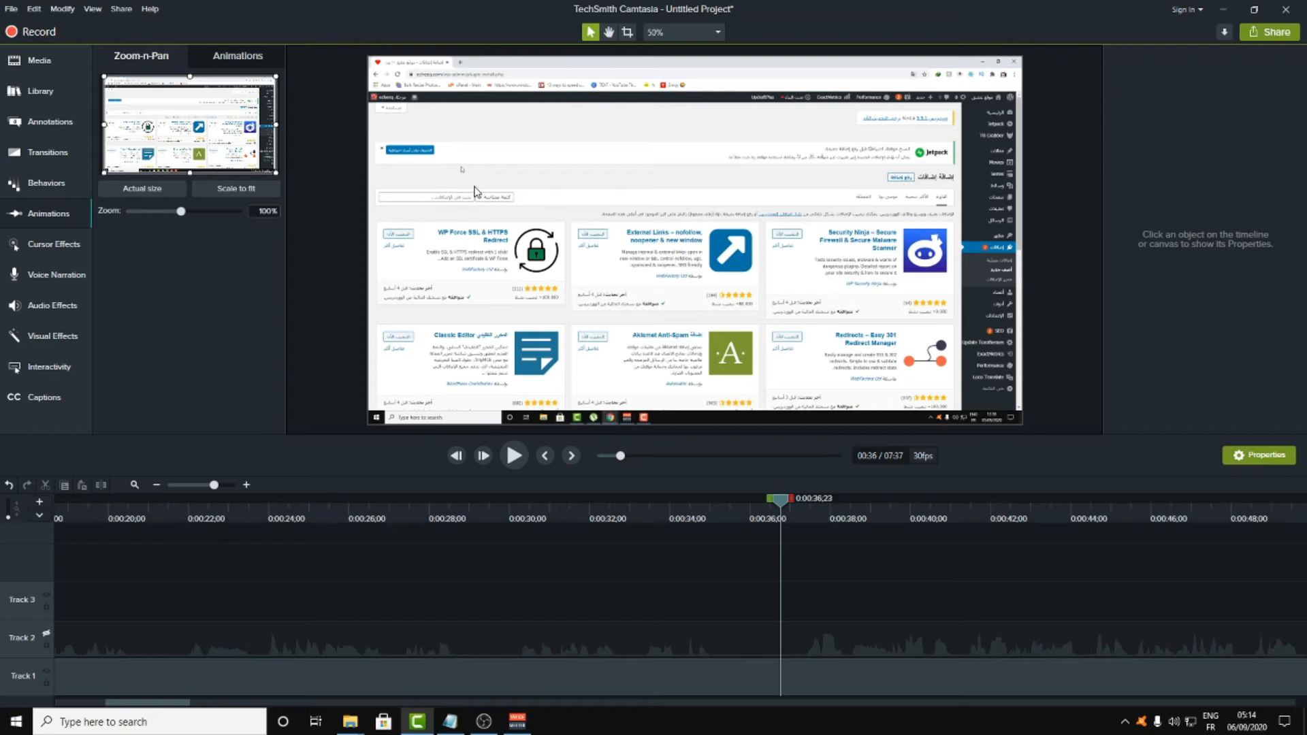
{"action": "mouse_move", "coordinate": [276, 173]}
{"action": "left_mouse_down"}
{"action": "mouse_move", "coordinate": [193, 127]}
{"action": "mouse_move", "coordinate": [213, 137]}
{"action": "left_mouse_up"}
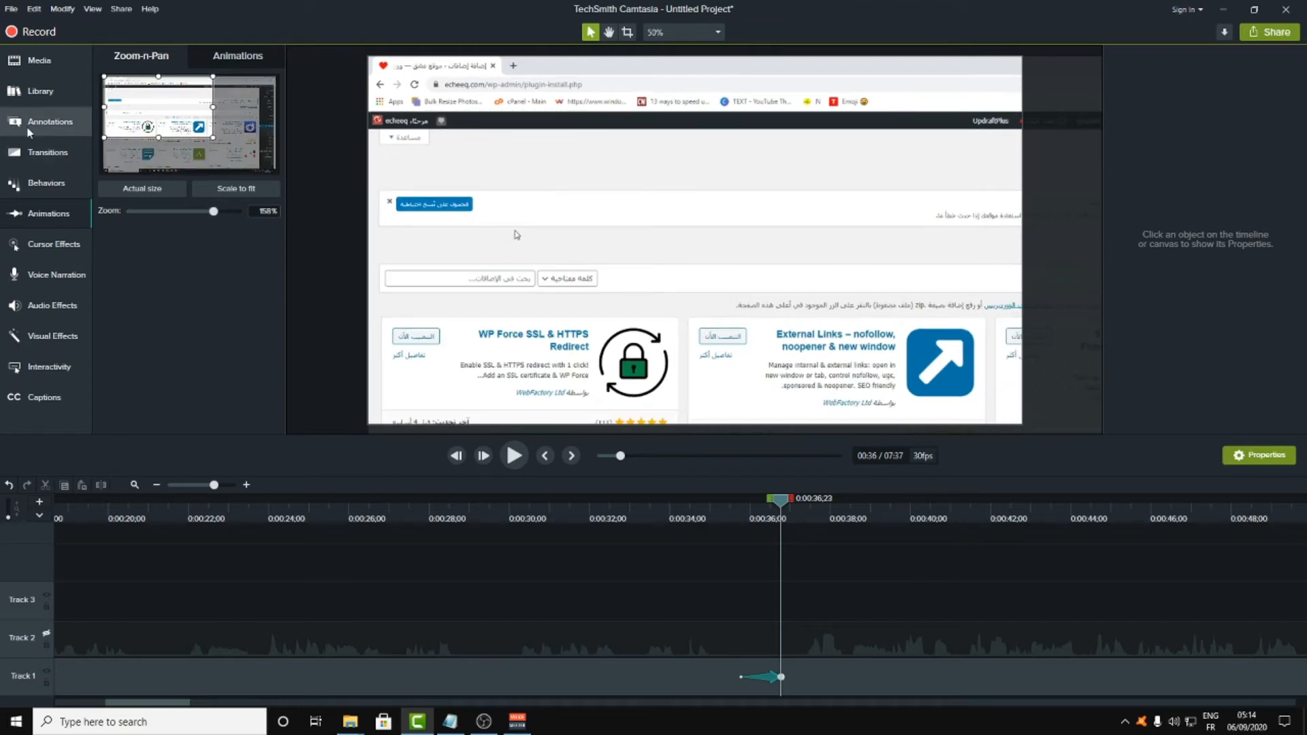
- Add the Sketch Motion rectangle annotation to Track 3 at 0:00:36;23 and play its start
{"action": "left_click", "coordinate": [41, 122]}
{"action": "left_click", "coordinate": [207, 62]}
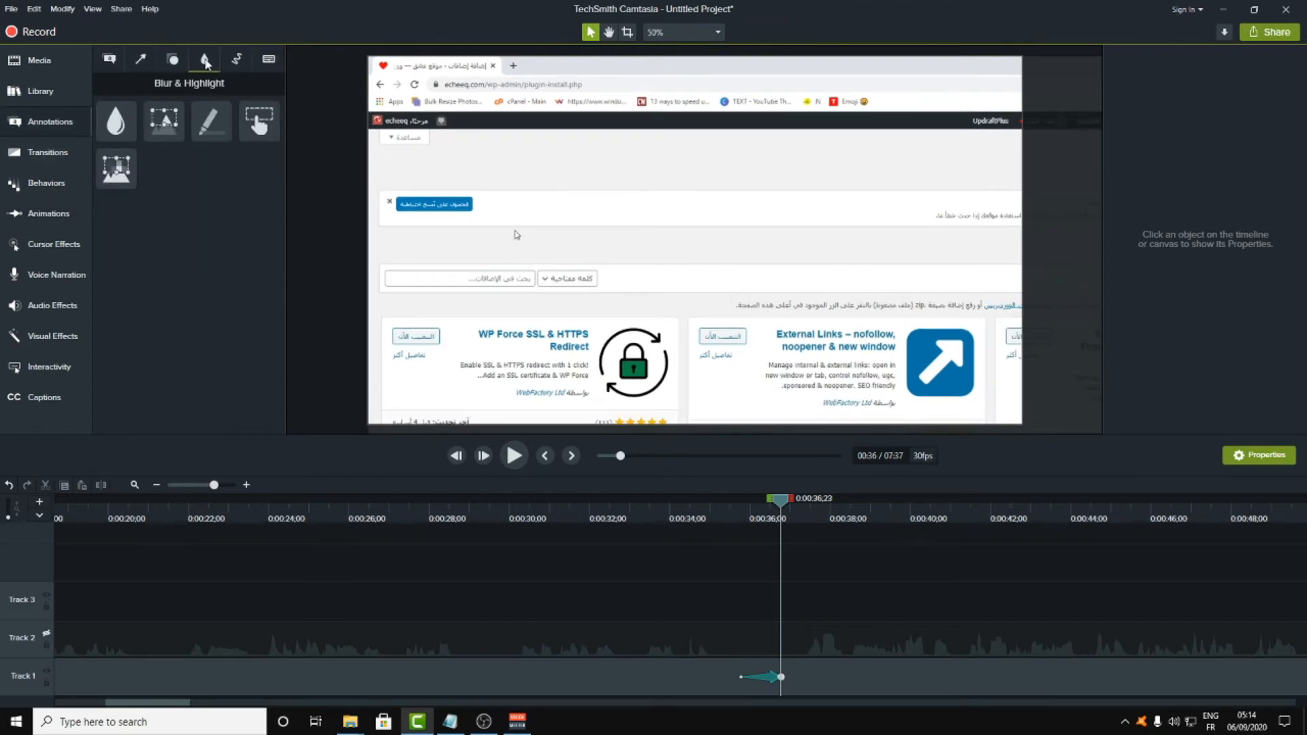
{"action": "left_click", "coordinate": [172, 62]}
{"action": "left_click", "coordinate": [140, 59]}
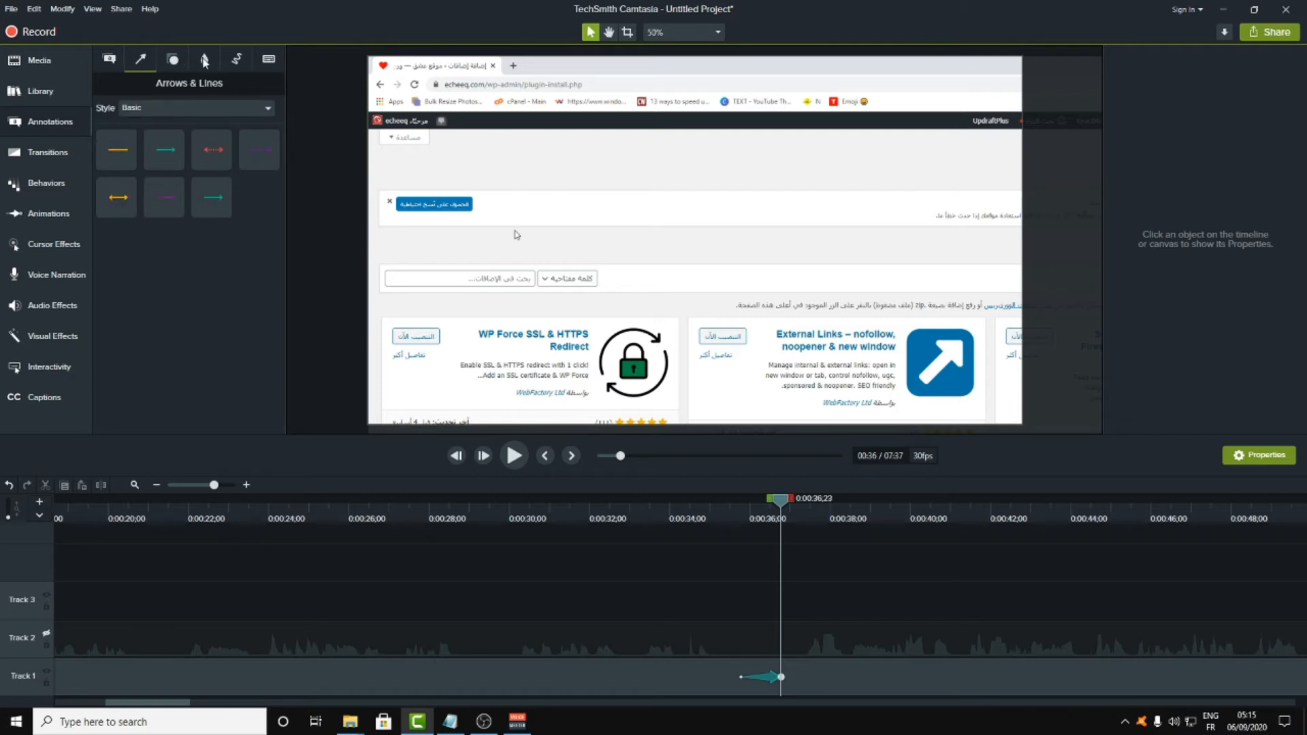
{"action": "left_click", "coordinate": [237, 59]}
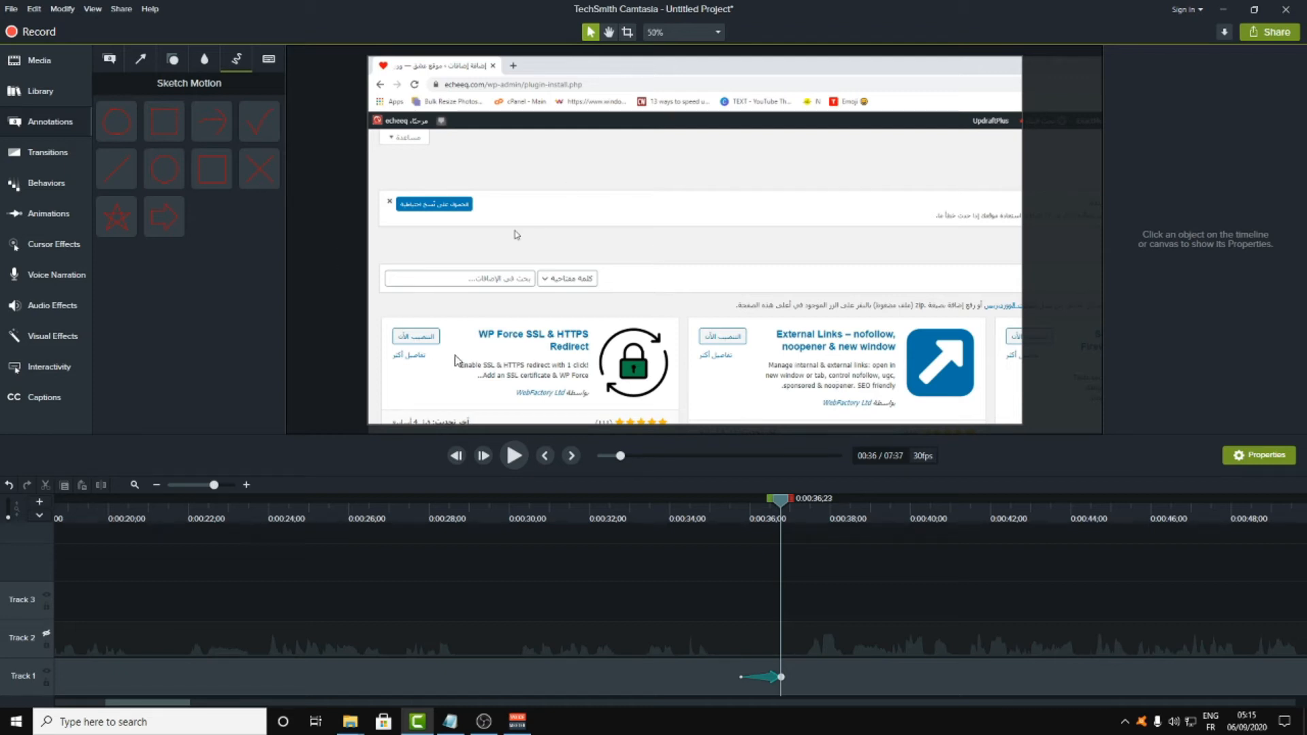
{"action": "mouse_move", "coordinate": [211, 168]}
{"action": "left_mouse_down"}
{"action": "mouse_move", "coordinate": [257, 219]}
{"action": "mouse_move", "coordinate": [805, 554]}
{"action": "mouse_move", "coordinate": [796, 599]}
{"action": "mouse_move", "coordinate": [781, 598]}
{"action": "left_mouse_up"}
{"action": "left_click", "coordinate": [515, 455]}
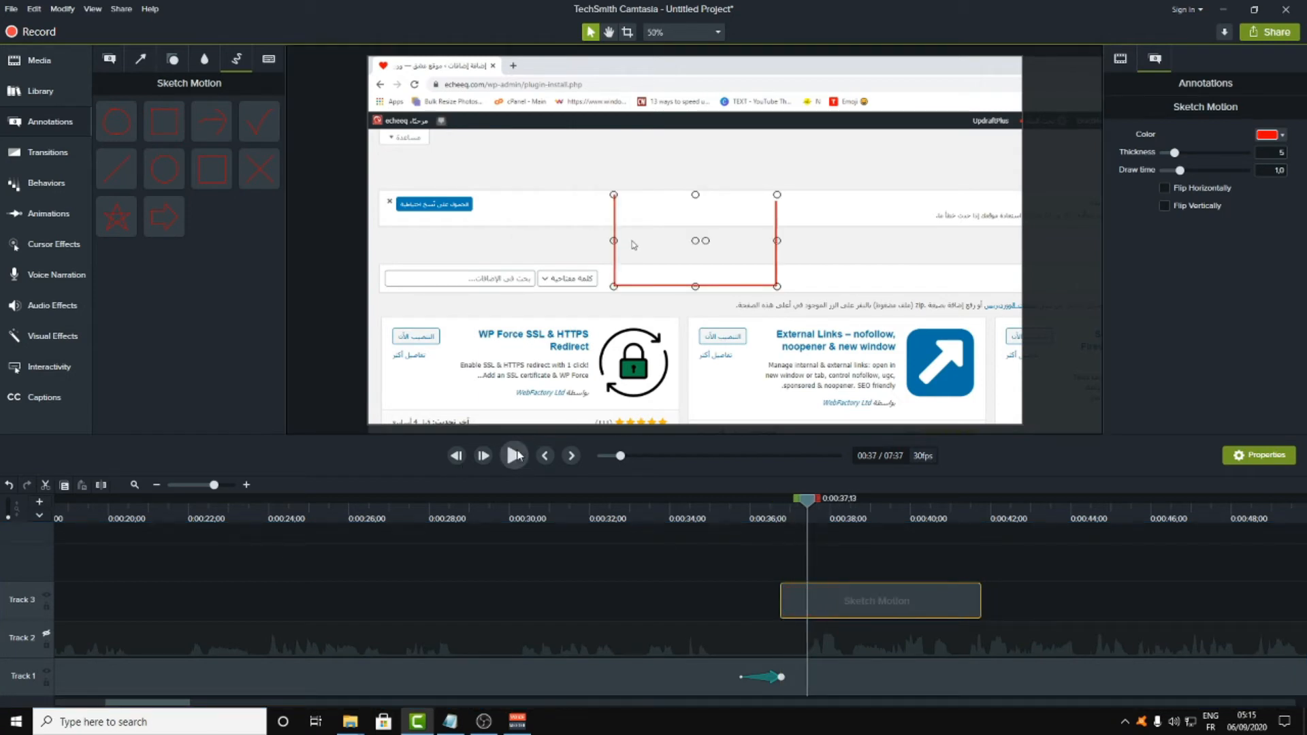
- Move and resize the Sketch Motion rectangle so it frames the plugin search field and the keyword dropdown
{"action": "left_click", "coordinate": [515, 456]}
{"action": "left_click_drag", "start_coordinate": [719, 226], "coordinate": [463, 234]}
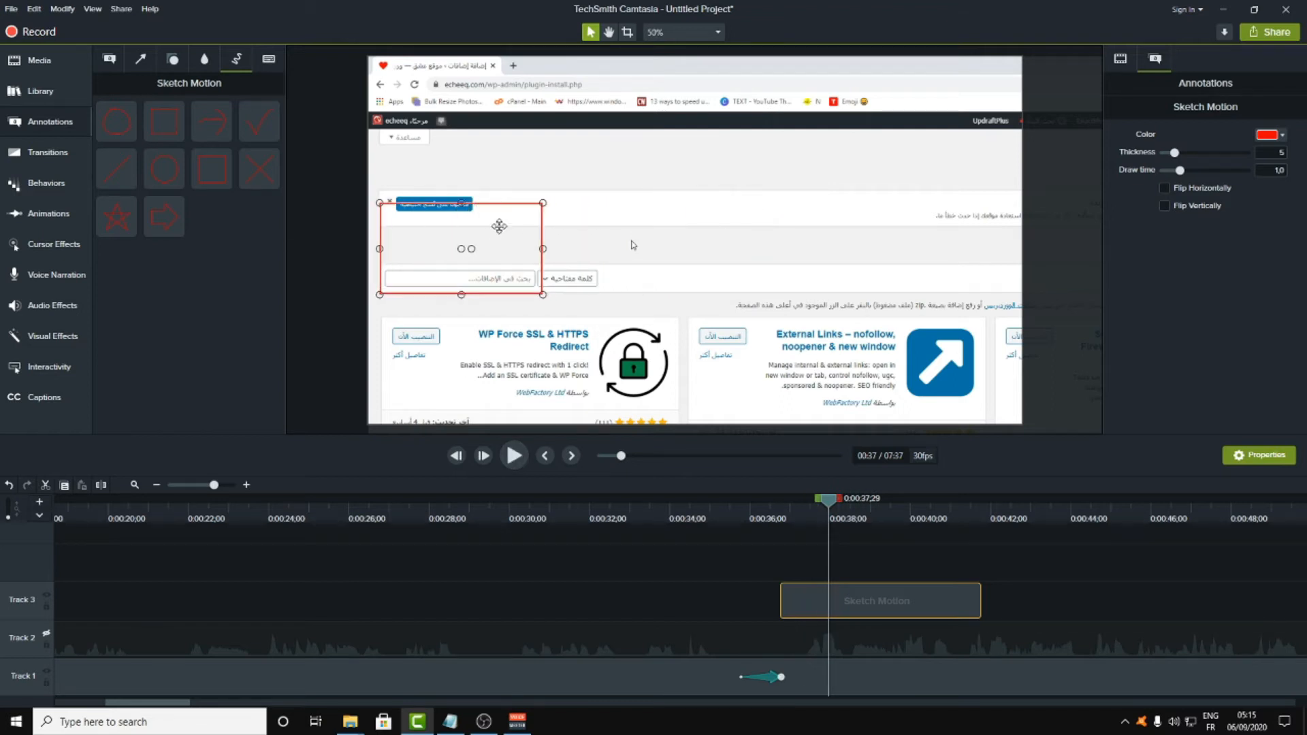
{"action": "mouse_move", "coordinate": [536, 209]}
{"action": "left_mouse_down"}
{"action": "mouse_move", "coordinate": [609, 248]}
{"action": "mouse_move", "coordinate": [604, 263]}
{"action": "left_mouse_up"}
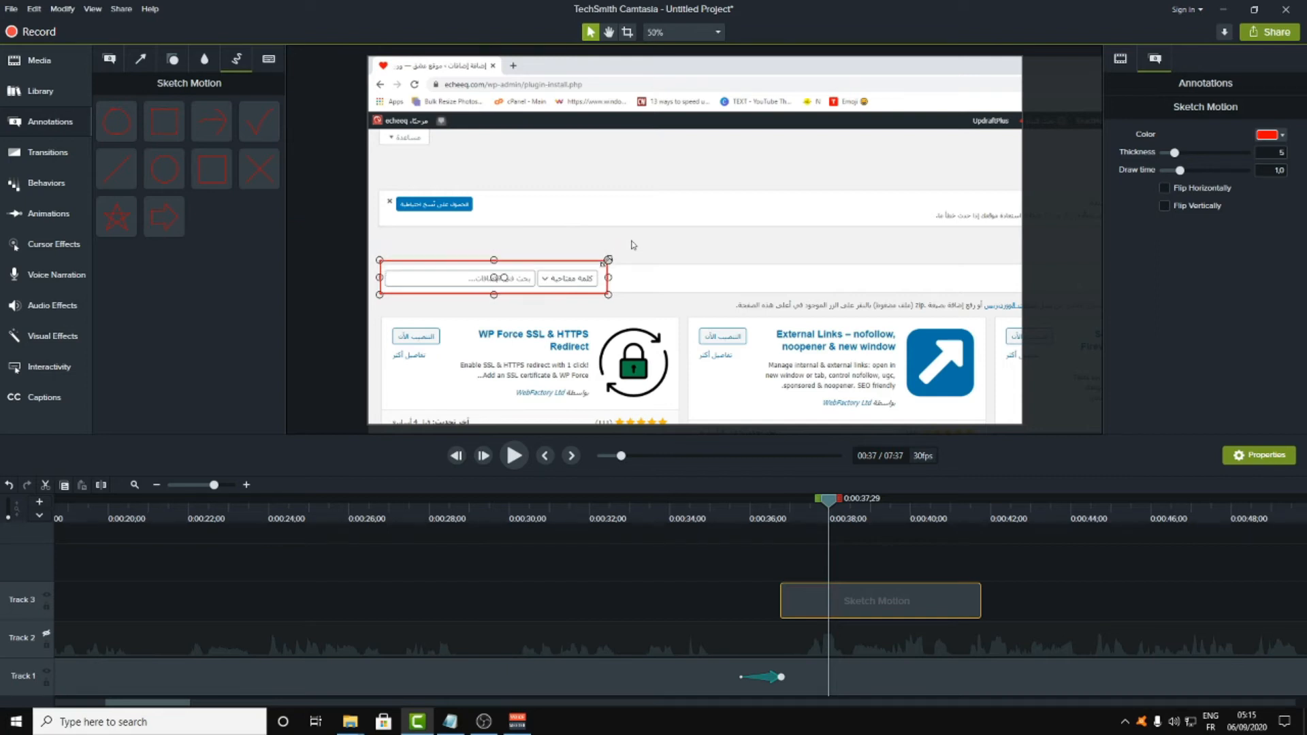
- Shift the Sketch Motion rectangle clip on Track 3 to start at about 37 seconds and play it back
{"action": "mouse_move", "coordinate": [834, 505]}
{"action": "left_mouse_down"}
{"action": "mouse_move", "coordinate": [739, 500]}
{"action": "mouse_move", "coordinate": [785, 508]}
{"action": "left_mouse_up"}
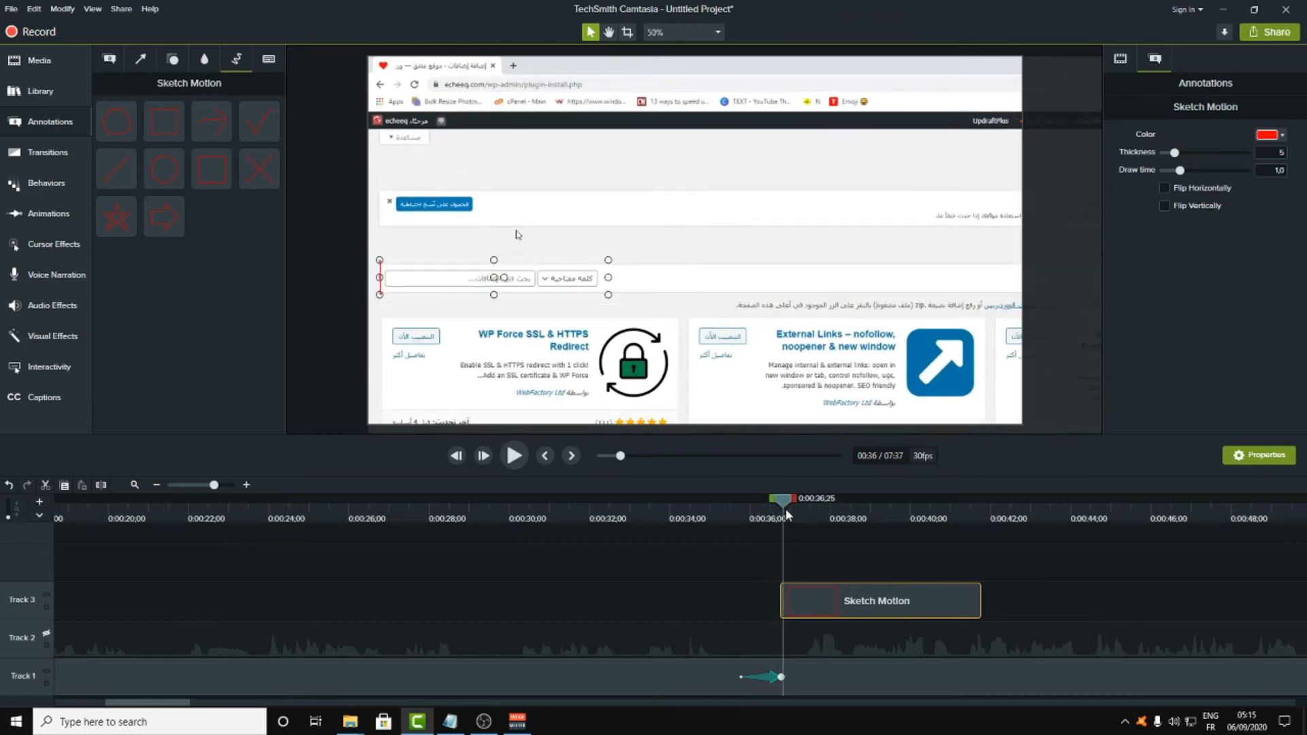
{"action": "left_click_drag", "start_coordinate": [836, 607], "coordinate": [856, 601]}
{"action": "left_click", "coordinate": [514, 456]}
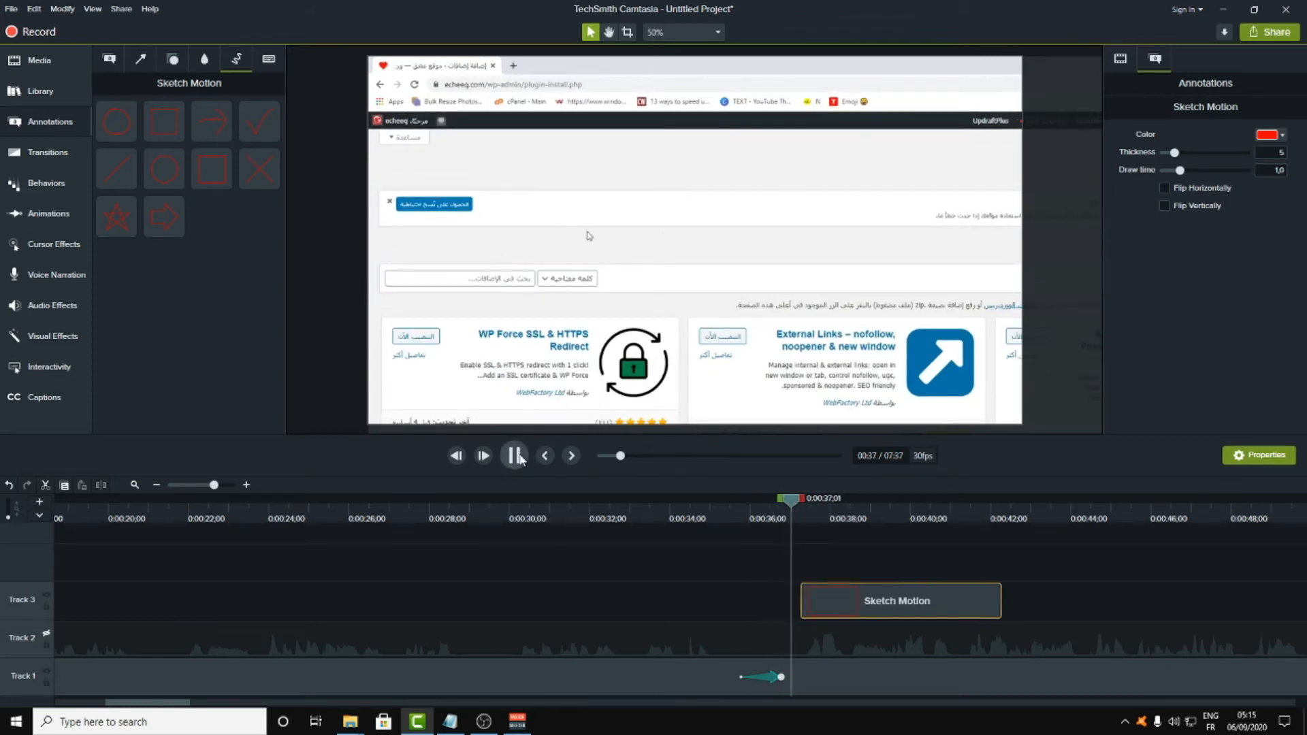
{"action": "left_click", "coordinate": [519, 458]}
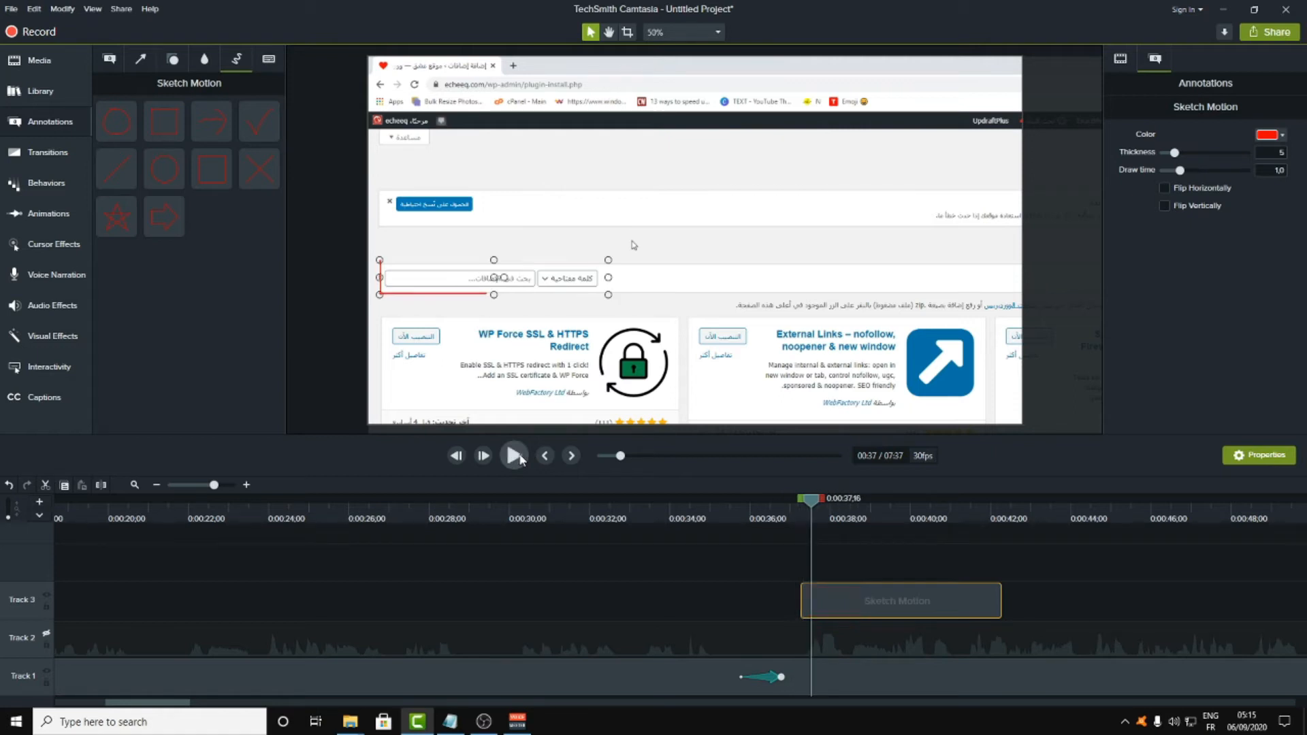
{"action": "left_click", "coordinate": [514, 457]}
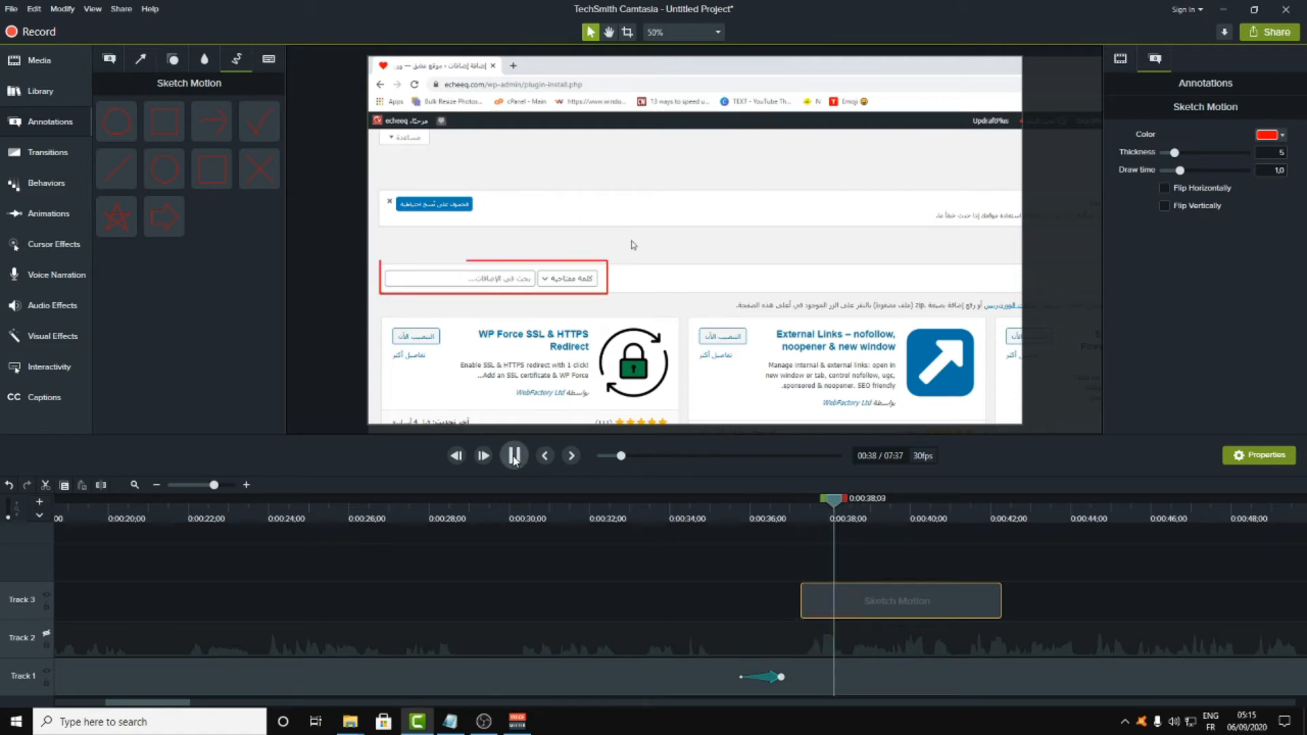
{"action": "left_click", "coordinate": [514, 458]}
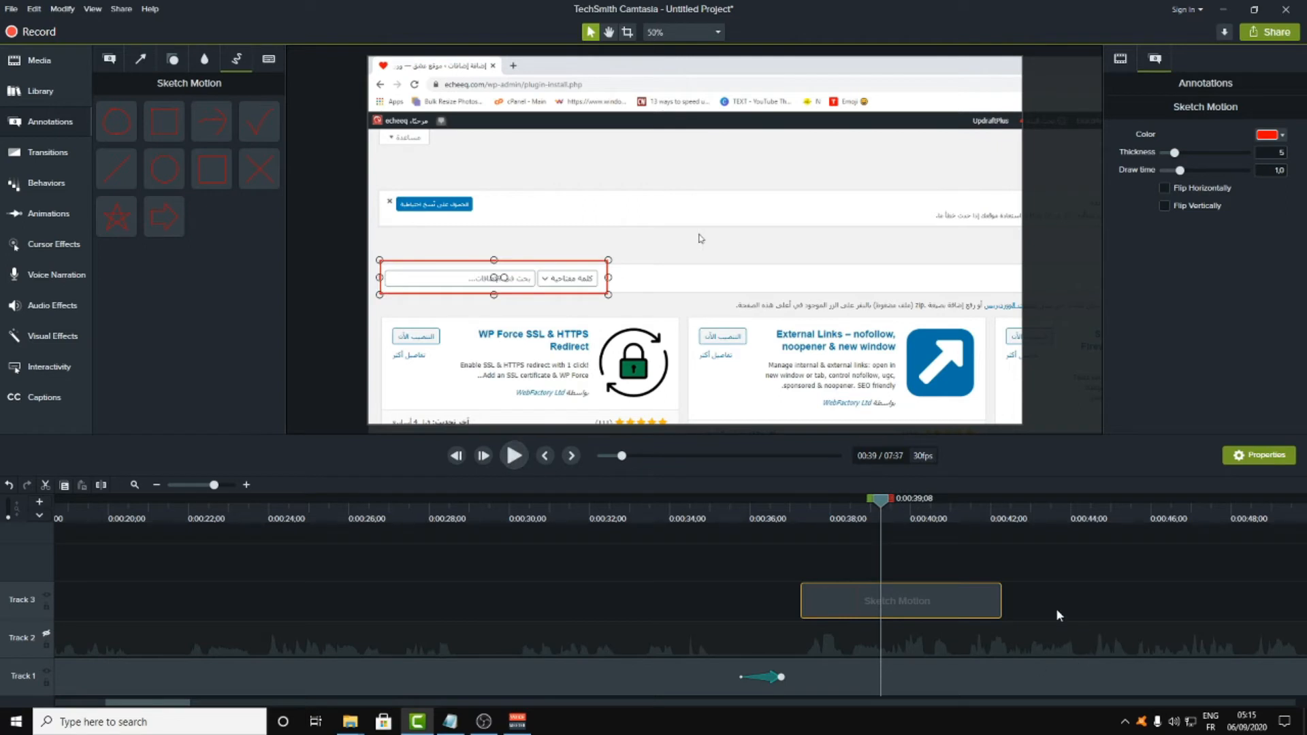
- Trim the end of the Sketch Motion rectangle clip to 0:00:39;08 and play back its ending
{"action": "left_click_drag", "start_coordinate": [1001, 603], "coordinate": [880, 592]}
{"action": "left_click_drag", "start_coordinate": [881, 500], "coordinate": [861, 502]}
{"action": "left_click", "coordinate": [524, 455]}
{"action": "left_click", "coordinate": [524, 456]}
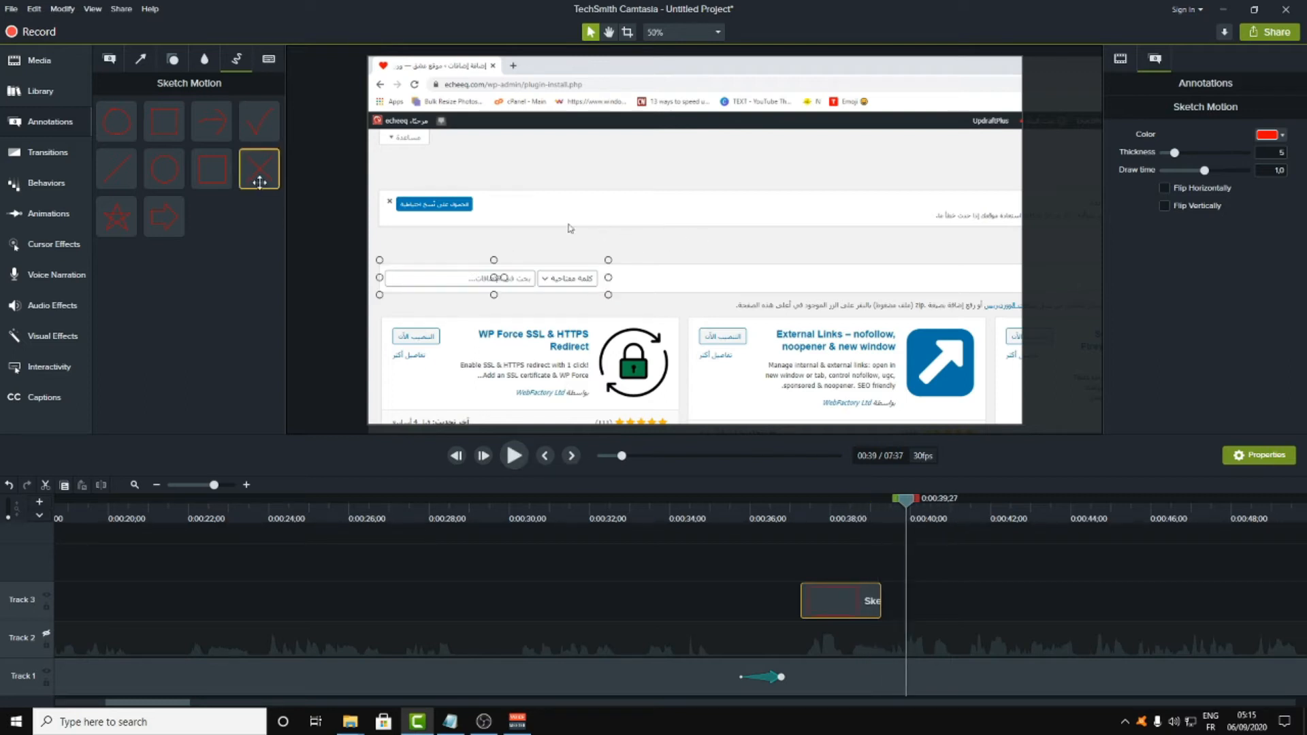
- Add the Sketch Motion X annotation to Track 3 at about 42 seconds and play it back
{"action": "left_click_drag", "start_coordinate": [170, 704], "coordinate": [204, 709]}
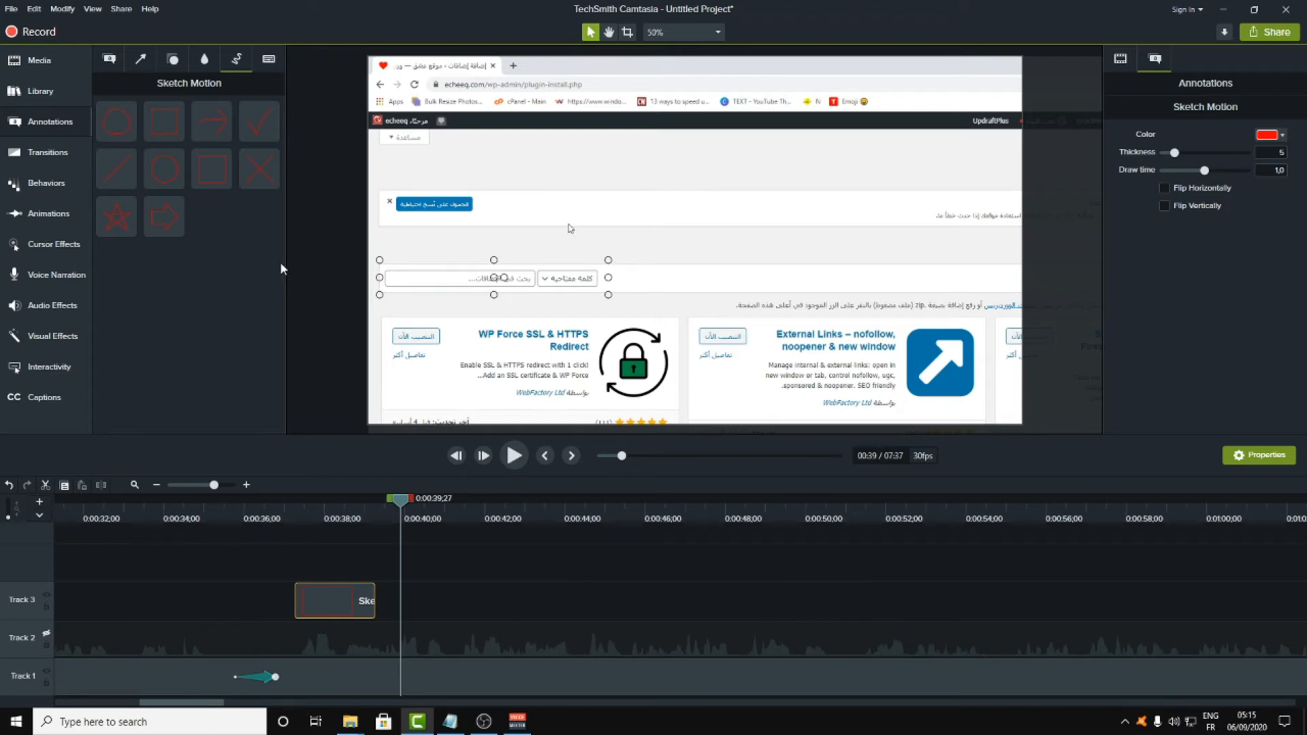
{"action": "left_click_drag", "start_coordinate": [271, 182], "coordinate": [477, 600]}
{"action": "left_click", "coordinate": [470, 507]}
{"action": "left_click", "coordinate": [510, 454]}
{"action": "left_click", "coordinate": [509, 453]}
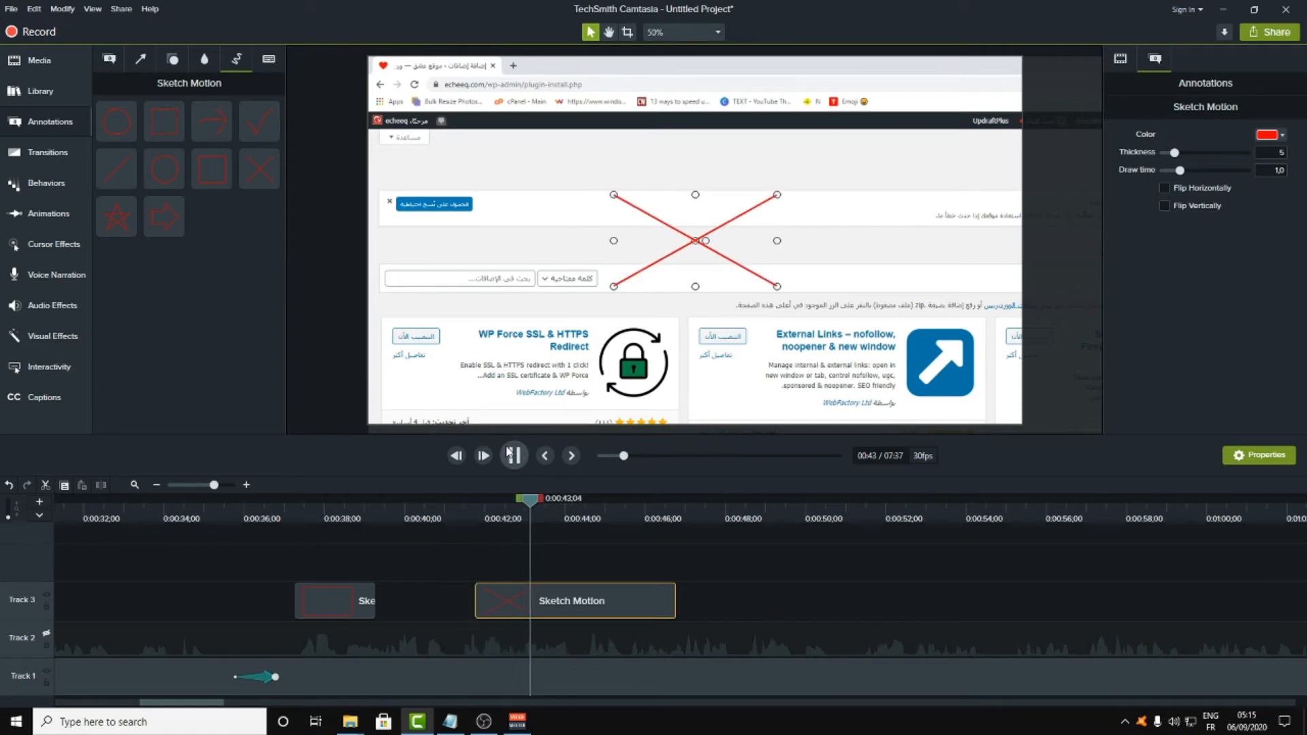
- Change the Sketch Motion X color to bright green, #1EFF00
{"action": "left_click", "coordinate": [1270, 135]}
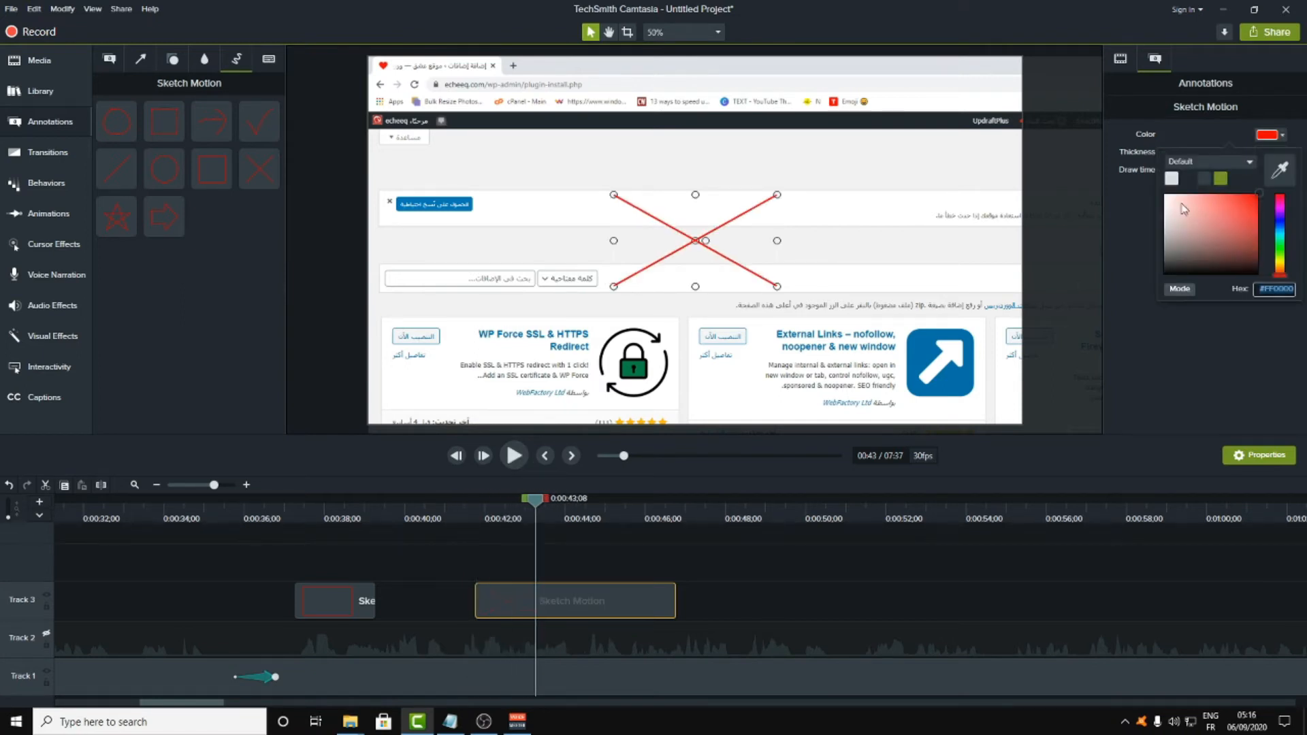
{"action": "left_click", "coordinate": [1280, 234]}
{"action": "left_click_drag", "start_coordinate": [1280, 247], "coordinate": [1281, 256]}
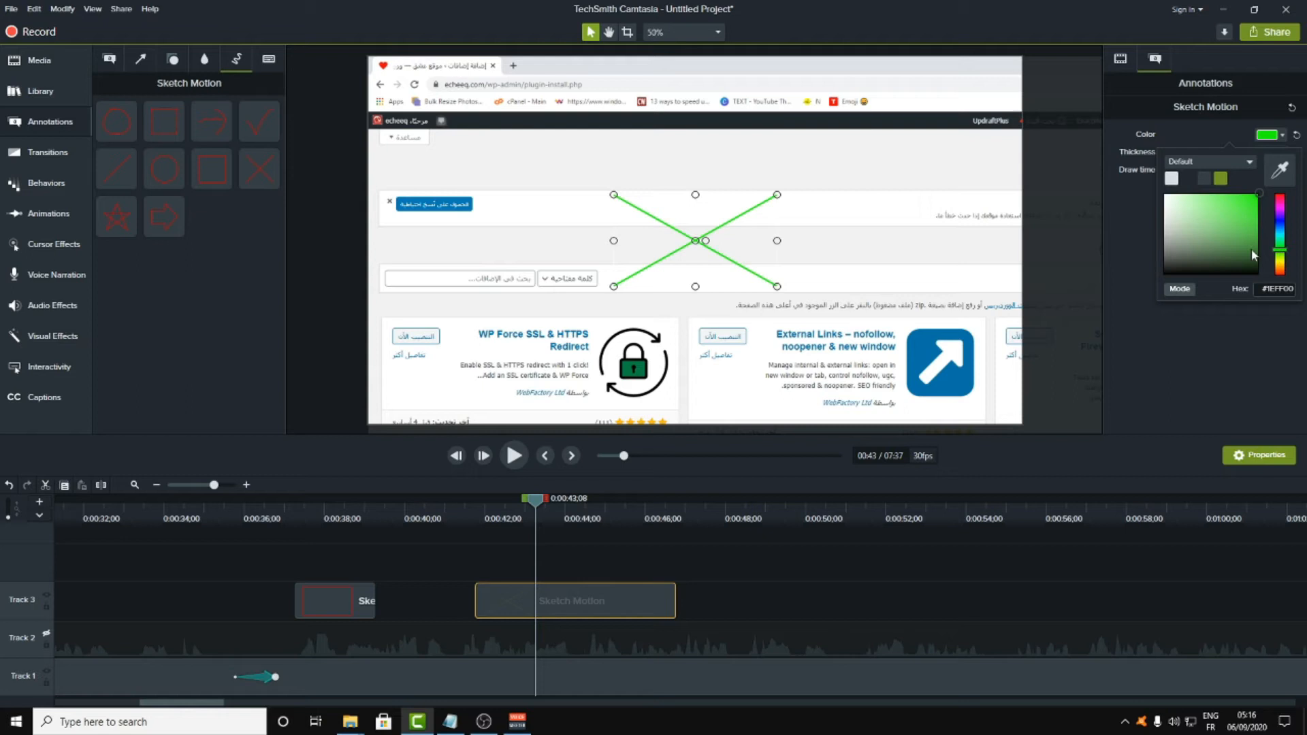
- Move the green X over the blue button in the recording, then delete the annotation
{"action": "mouse_move", "coordinate": [694, 240]}
{"action": "left_mouse_down"}
{"action": "mouse_move", "coordinate": [554, 321]}
{"action": "mouse_move", "coordinate": [565, 387]}
{"action": "mouse_move", "coordinate": [541, 235]}
{"action": "mouse_move", "coordinate": [459, 204]}
{"action": "mouse_move", "coordinate": [451, 216]}
{"action": "left_mouse_up"}
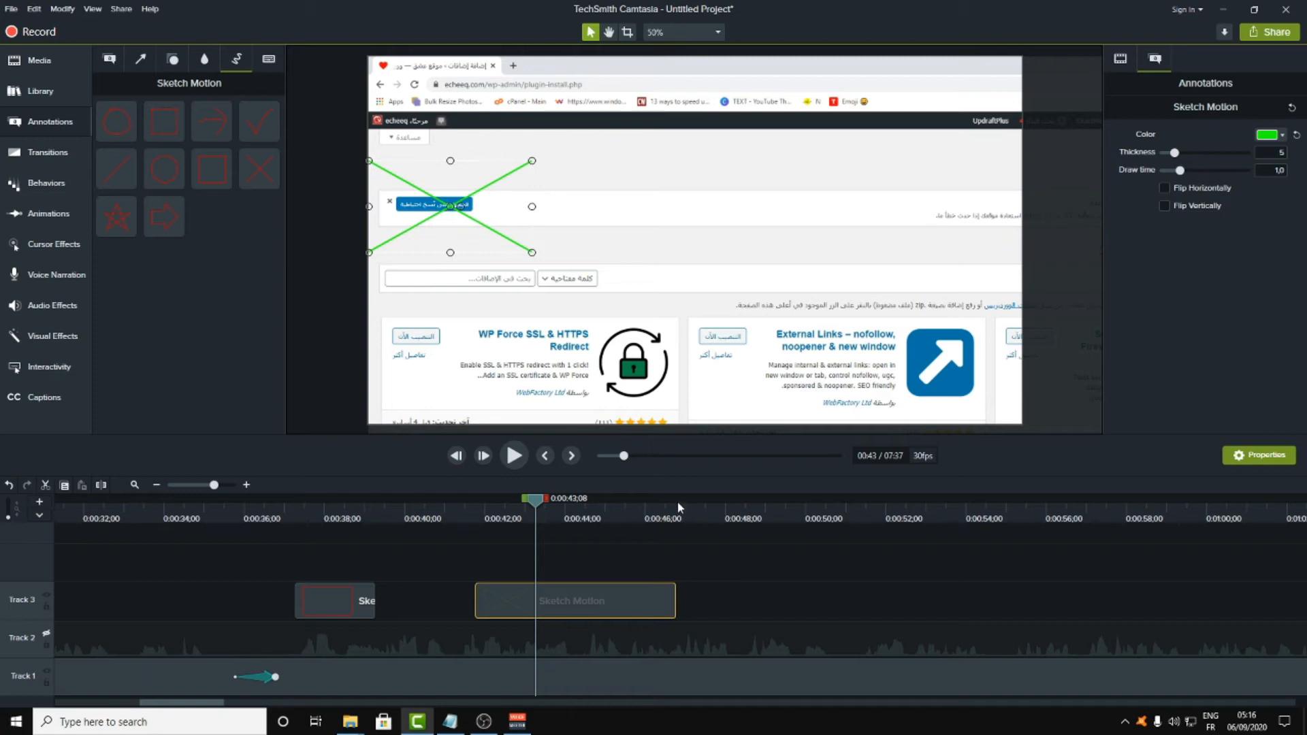
{"action": "key", "text": "Delete"}
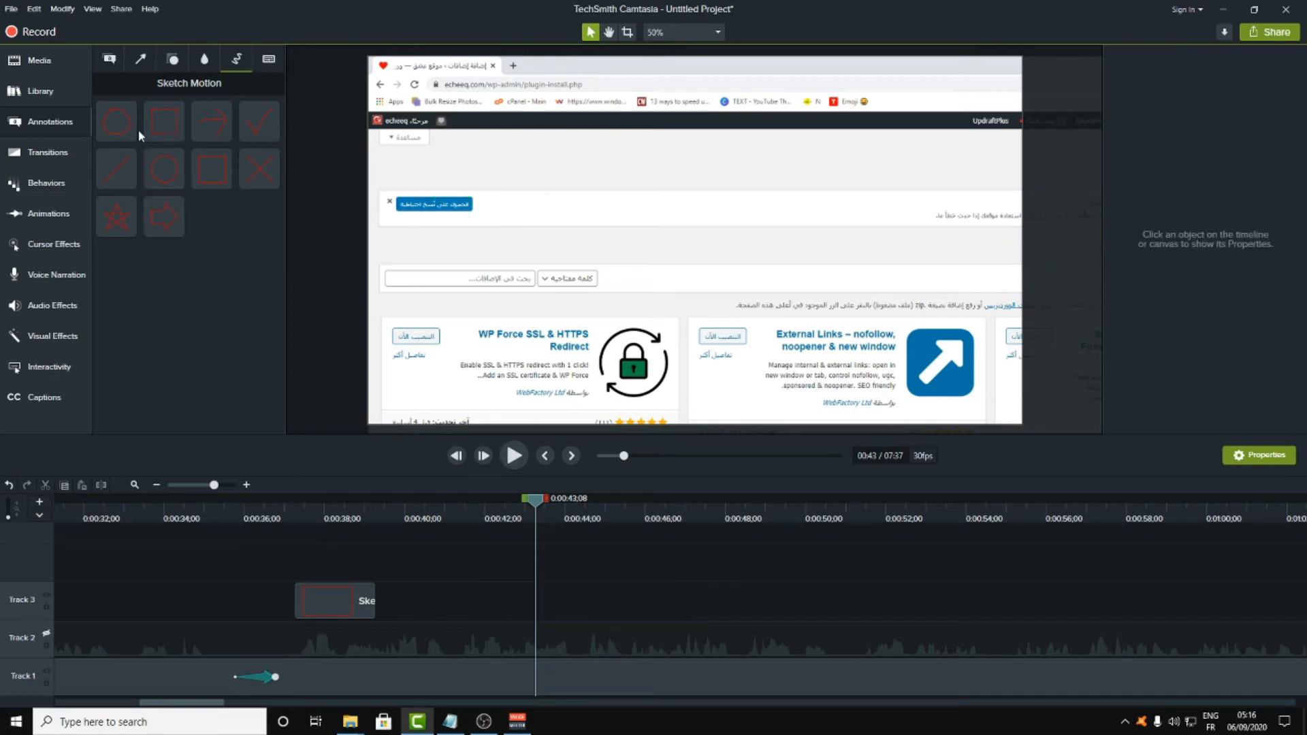
- Add the red speech bubble callout from the Basic style to Track 3 at 0:00:42;21
{"action": "left_click", "coordinate": [143, 60]}
{"action": "left_click", "coordinate": [118, 61]}
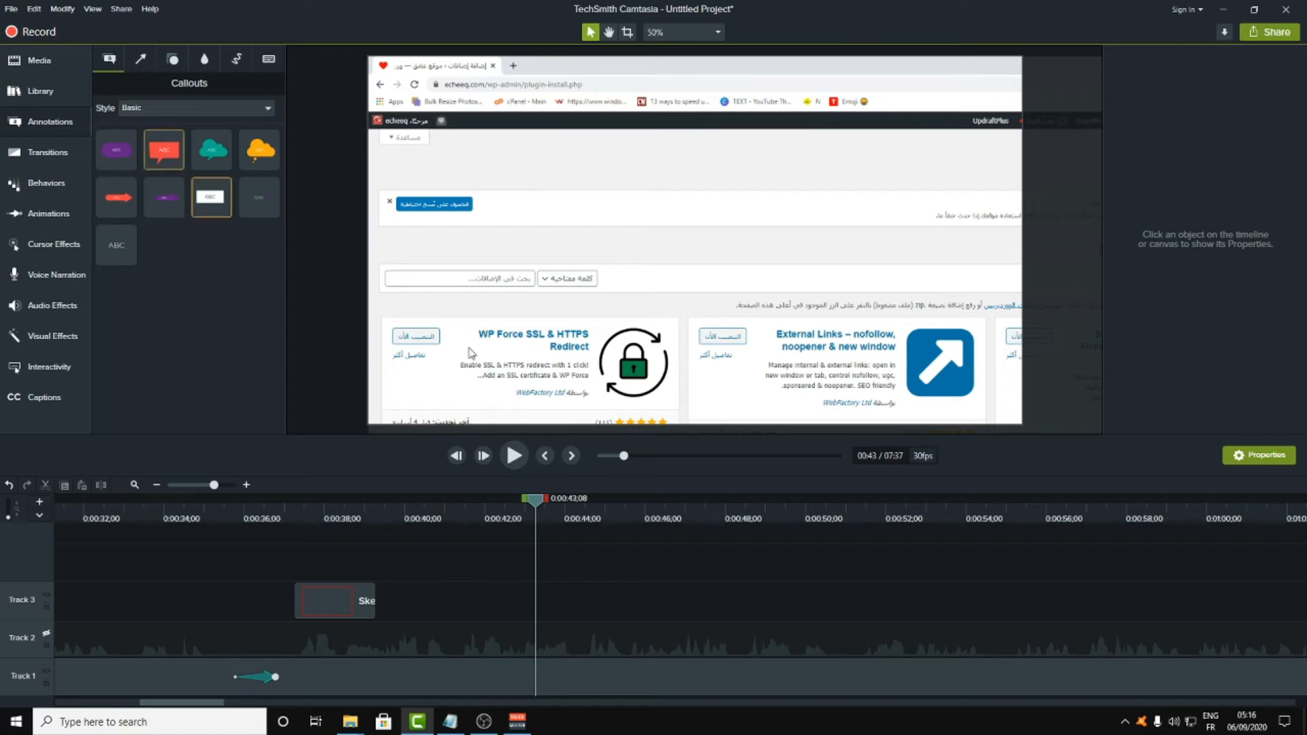
{"action": "left_click", "coordinate": [521, 450]}
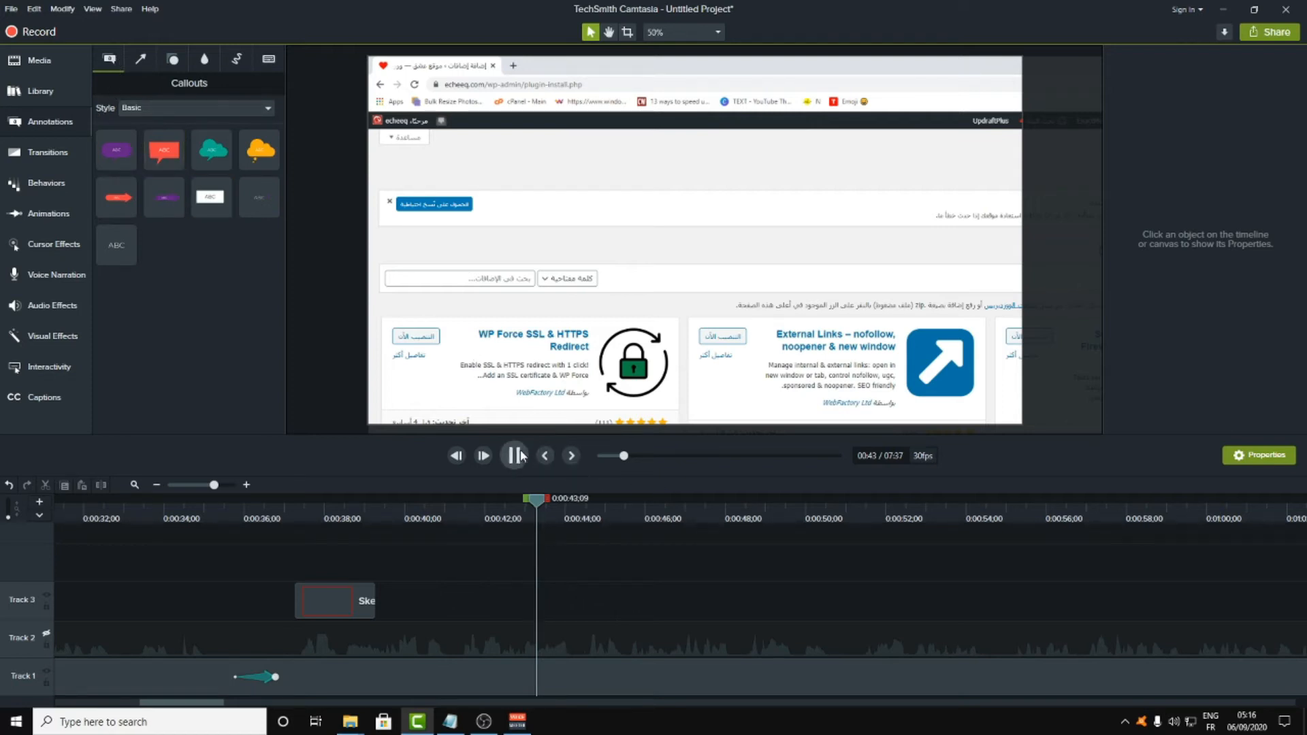
{"action": "left_click", "coordinate": [521, 450]}
{"action": "left_click_drag", "start_coordinate": [556, 503], "coordinate": [512, 507]}
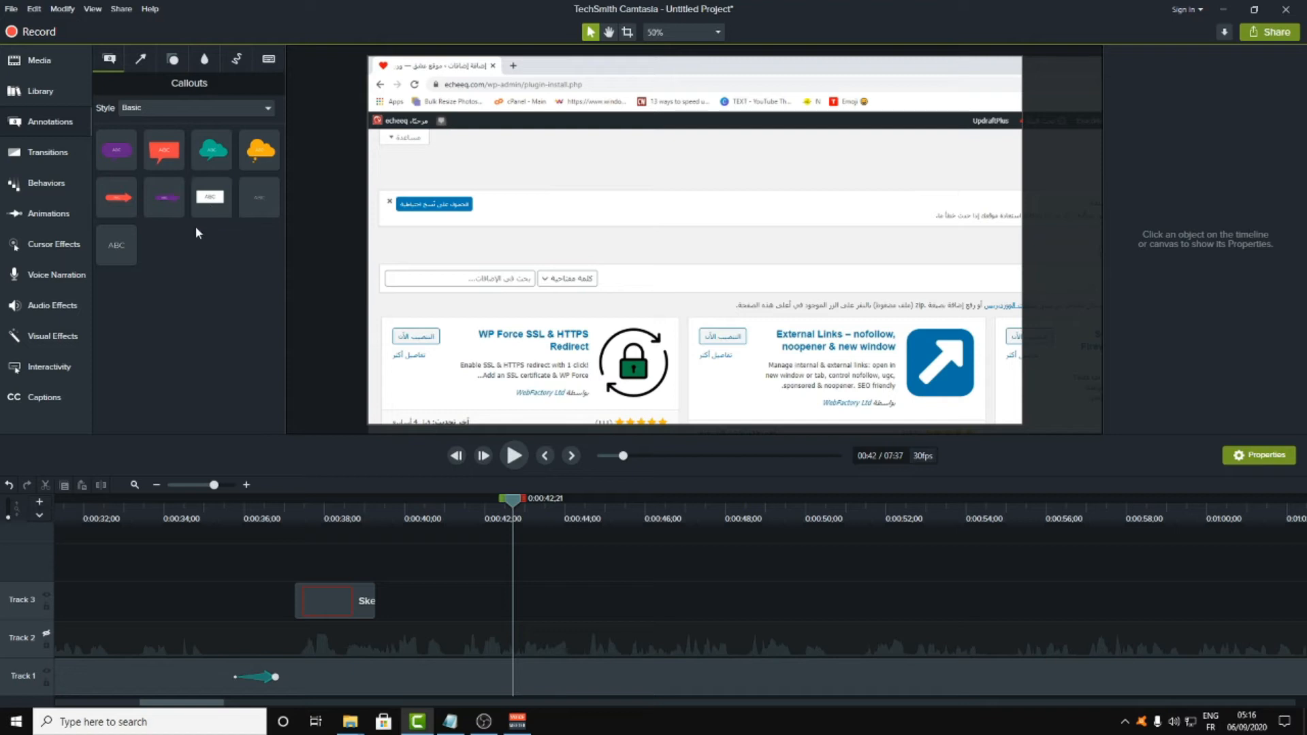
{"action": "left_click_drag", "start_coordinate": [206, 199], "coordinate": [157, 273]}
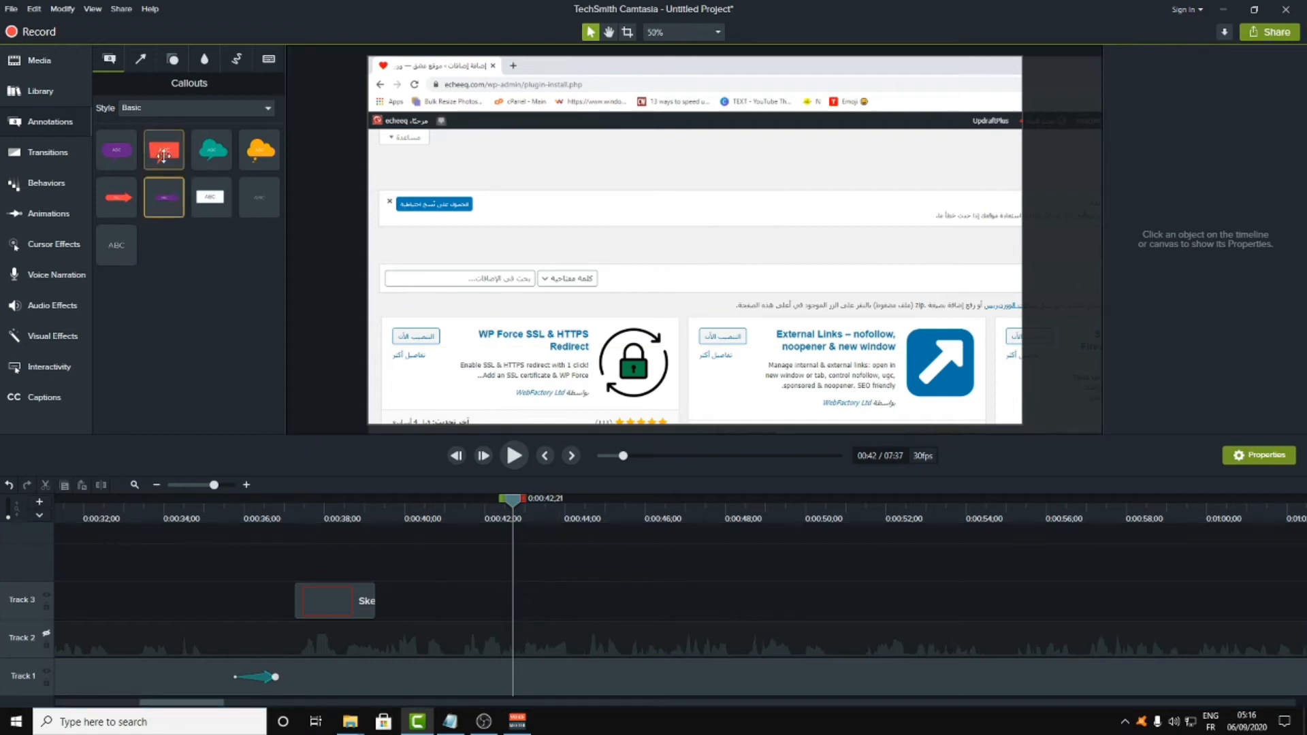
{"action": "left_click_drag", "start_coordinate": [164, 150], "coordinate": [528, 615]}
- Preview the speech bubble callout, then move it so its tail ends just above the plugin search field
{"action": "left_click", "coordinate": [552, 513]}
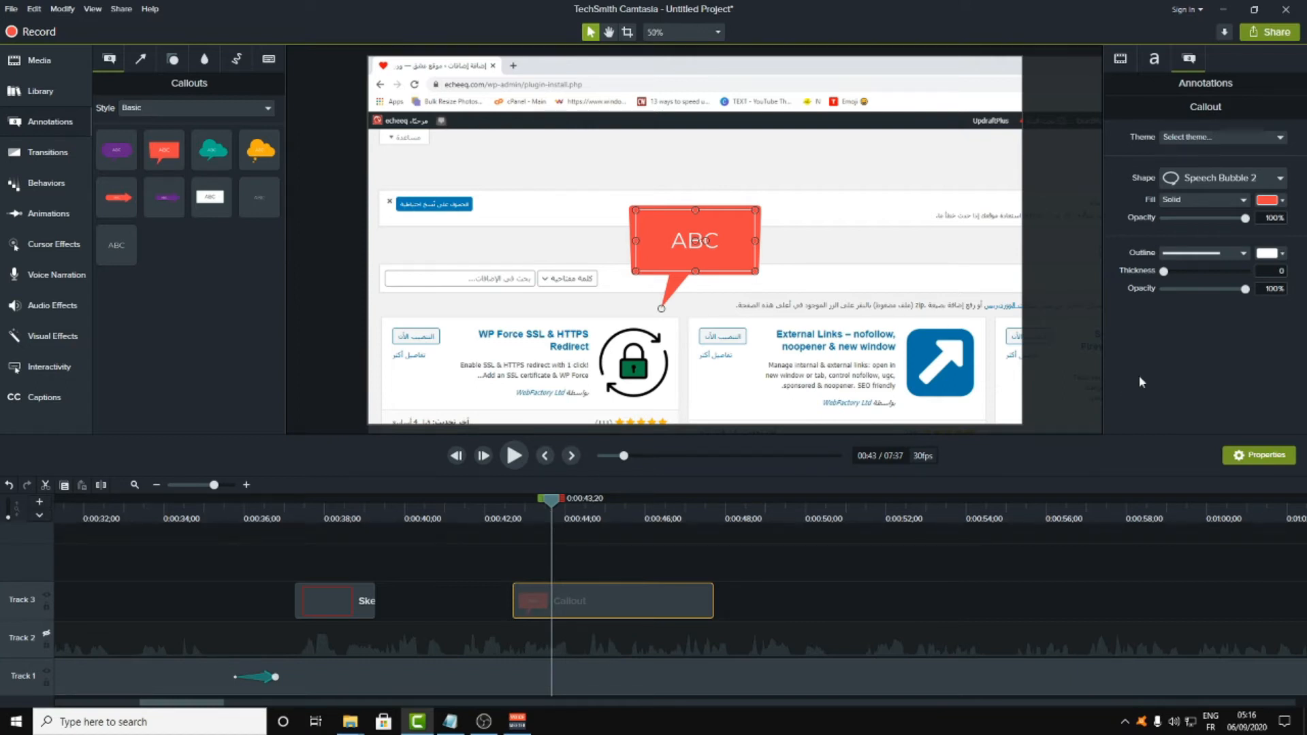
{"action": "left_click_drag", "start_coordinate": [553, 504], "coordinate": [565, 505]}
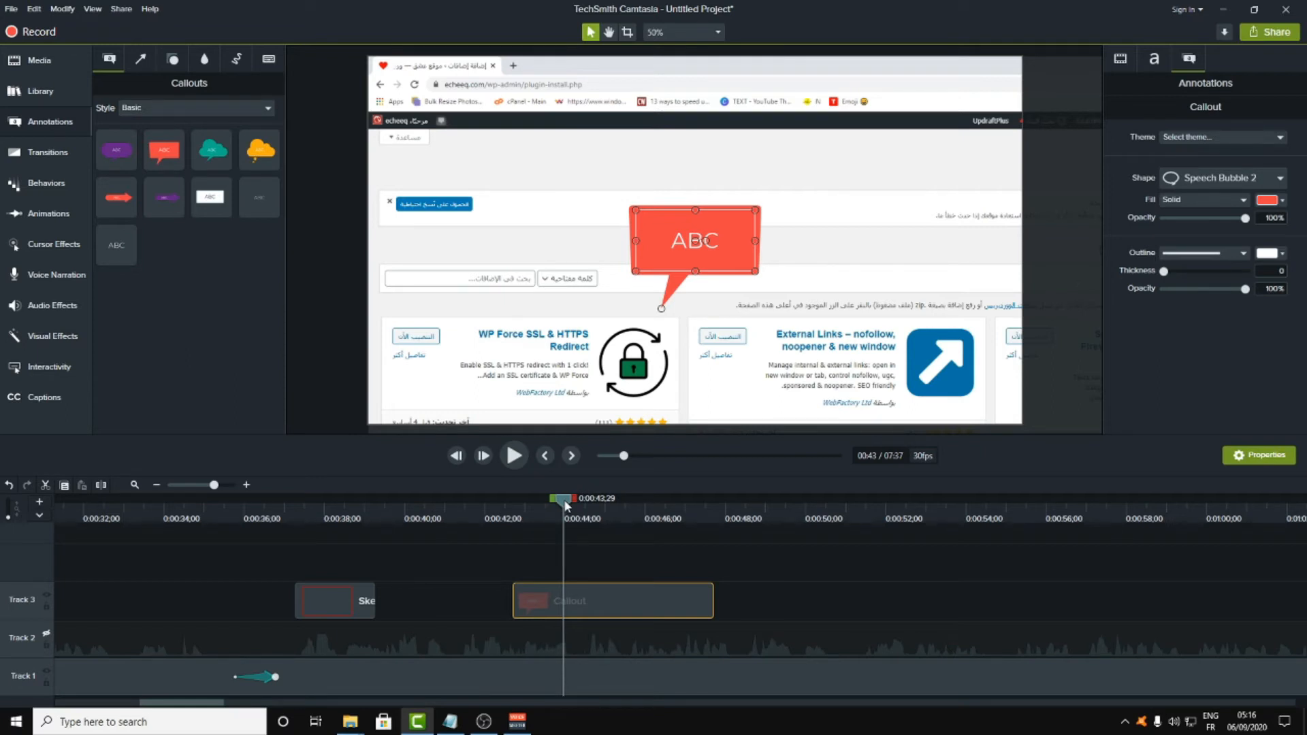
{"action": "left_click_drag", "start_coordinate": [565, 505], "coordinate": [536, 504]}
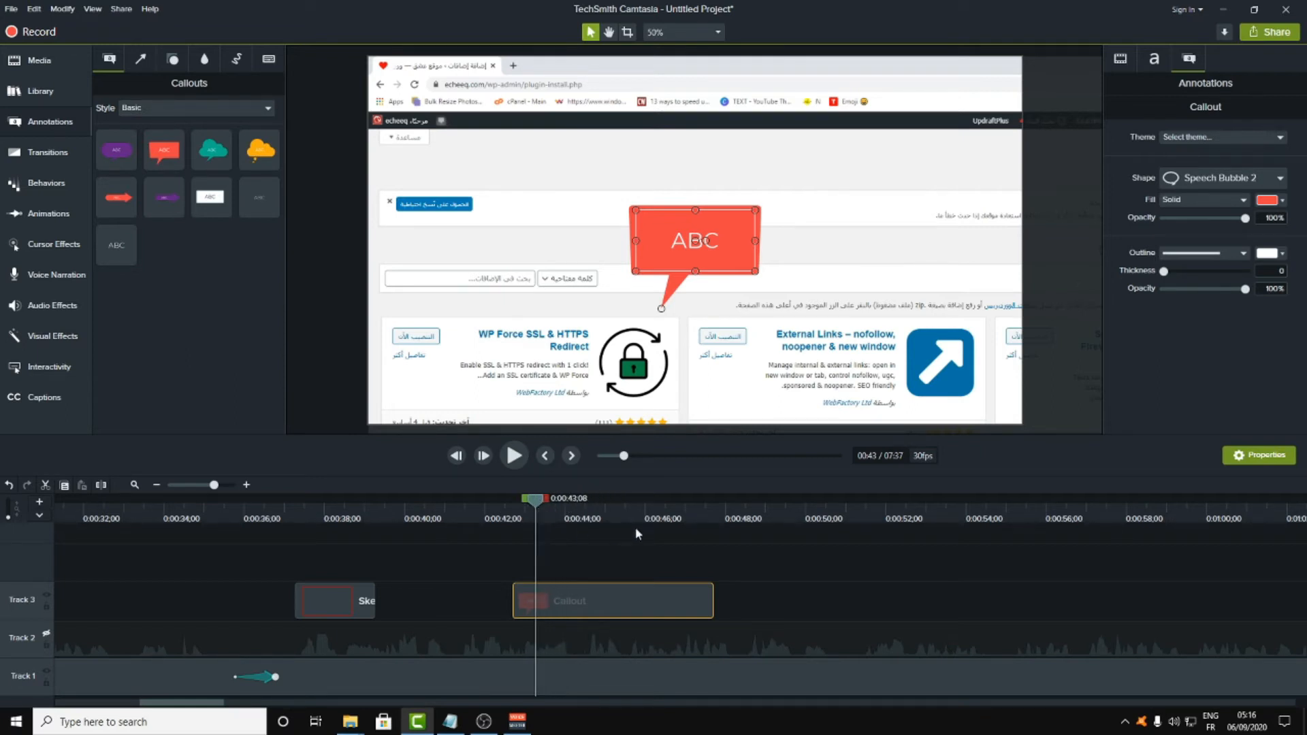
{"action": "double_click", "coordinate": [566, 596]}
{"action": "left_click_drag", "start_coordinate": [699, 239], "coordinate": [585, 195]}
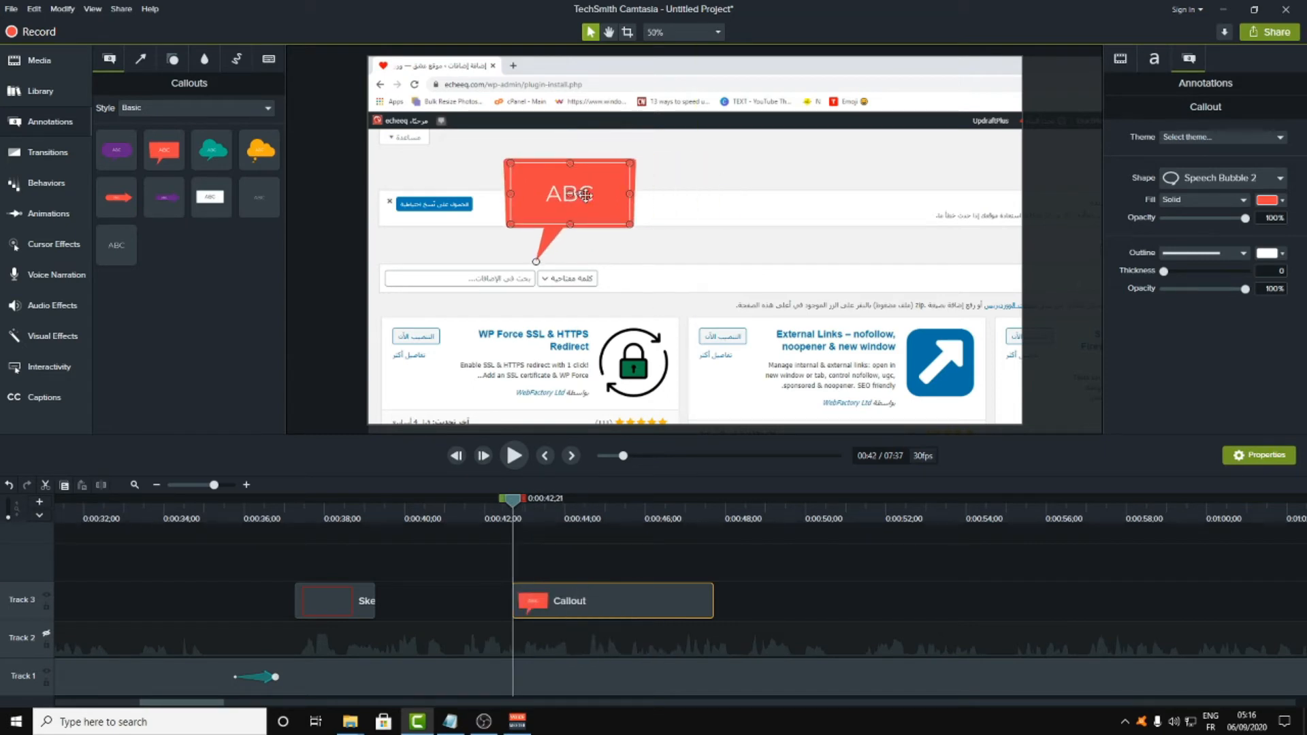
- Replace the speech bubble's text with "search for the plugin" and widen the bubble so the text fits on two lines
{"action": "left_click", "coordinate": [586, 195]}
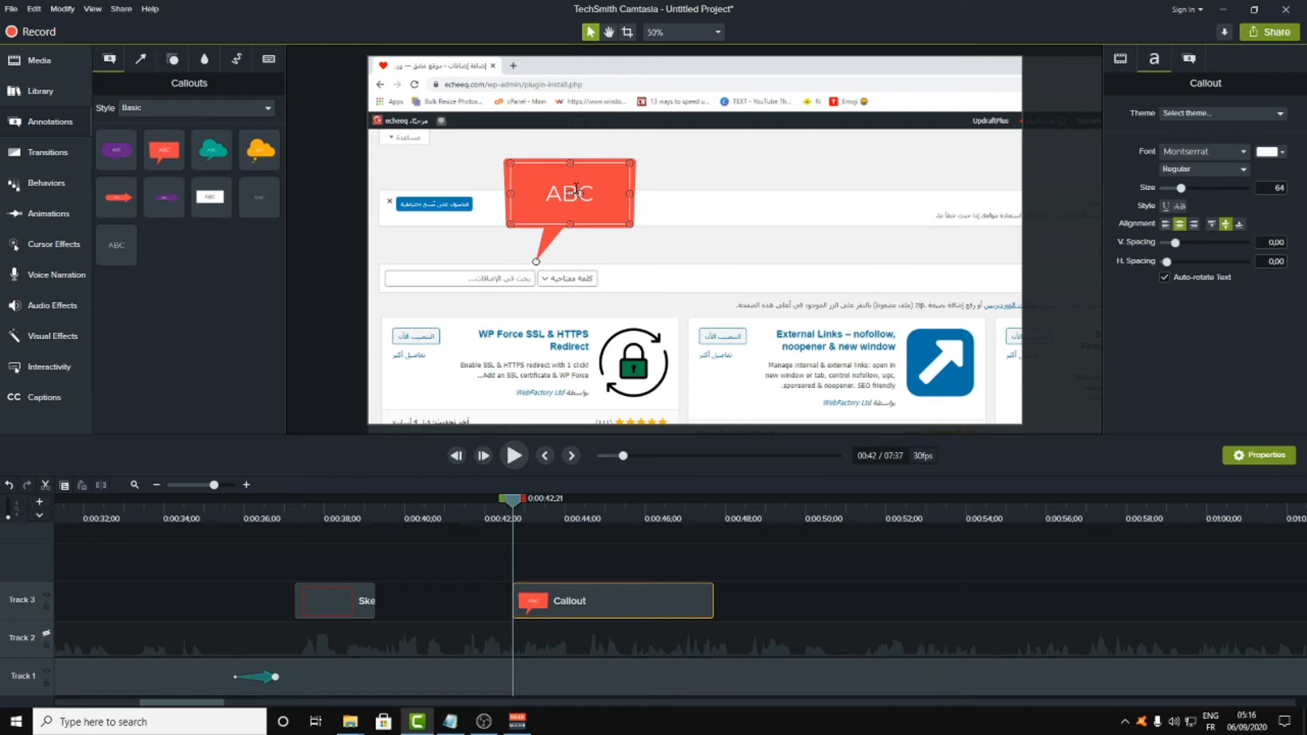
{"action": "type", "text": "search for the"}
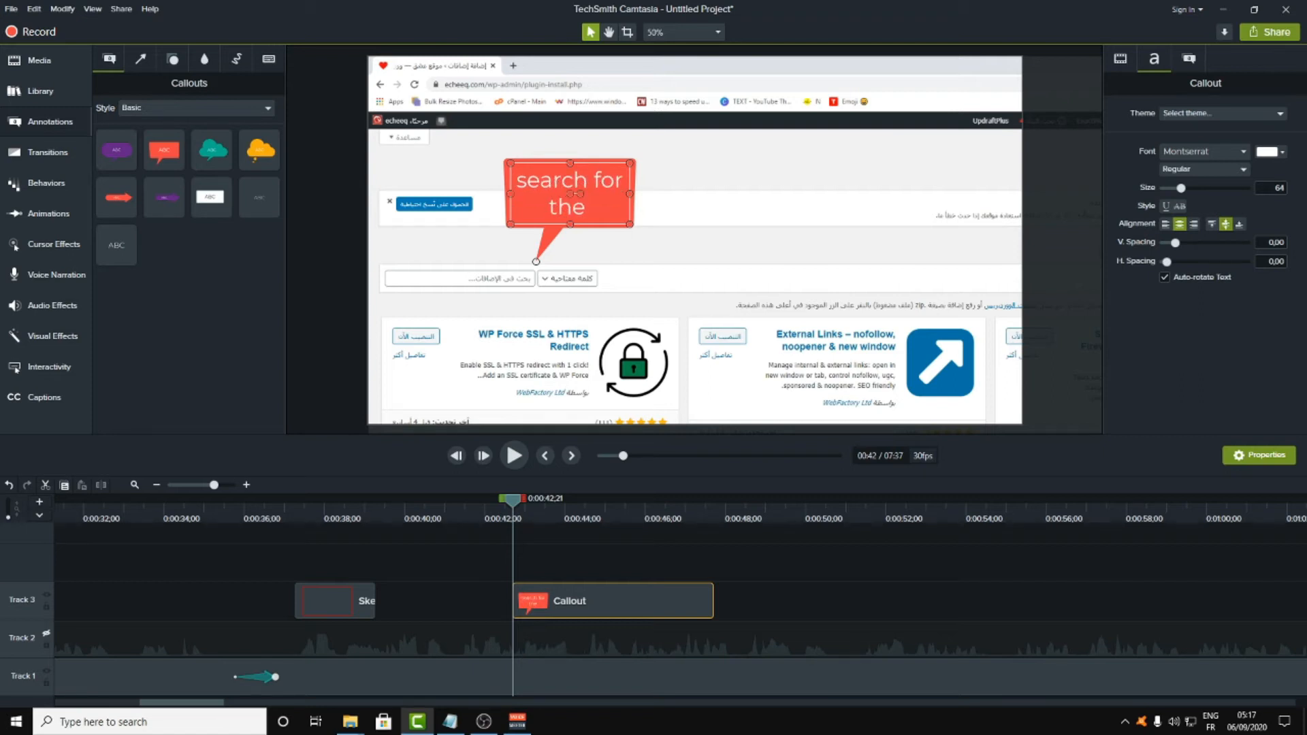
{"action": "type", "text": " plugin"}
{"action": "left_click_drag", "start_coordinate": [672, 194], "coordinate": [689, 193]}
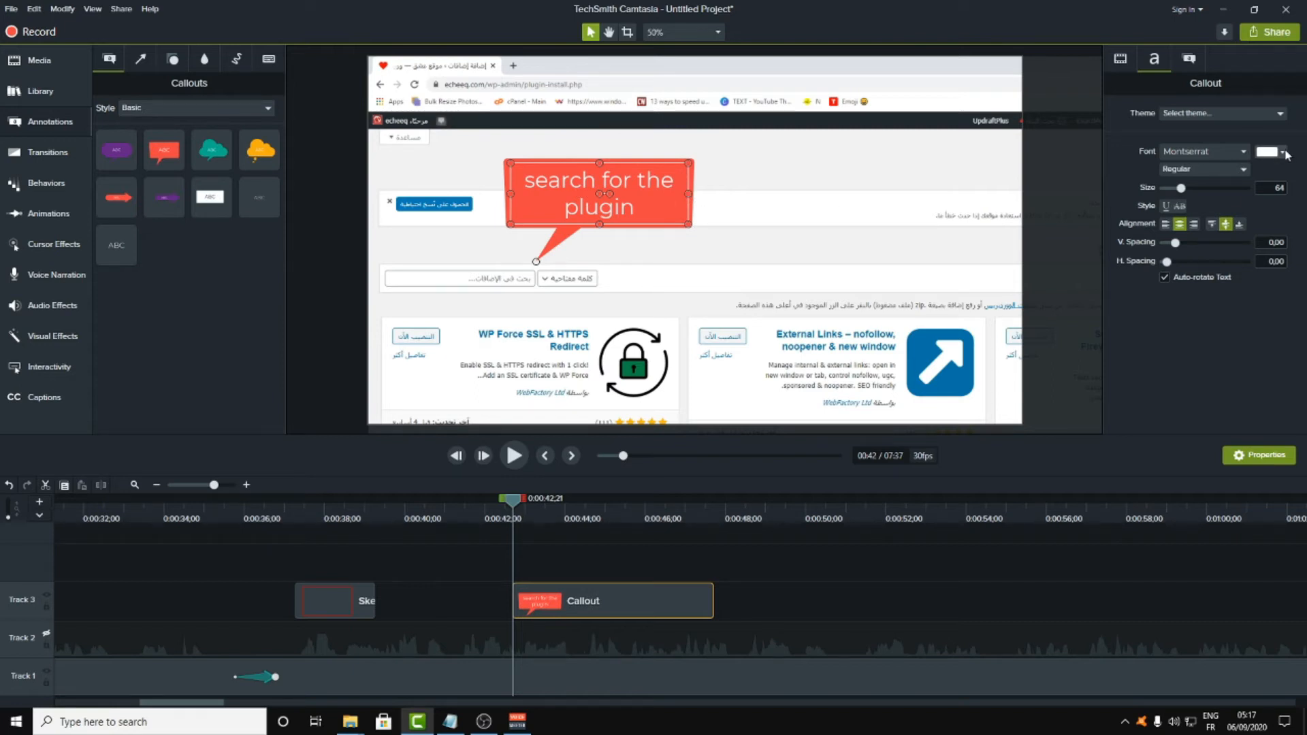
- Change the callout's text color to black and increase its font size to 97
{"action": "left_click", "coordinate": [1284, 153]}
{"action": "left_click", "coordinate": [1201, 196]}
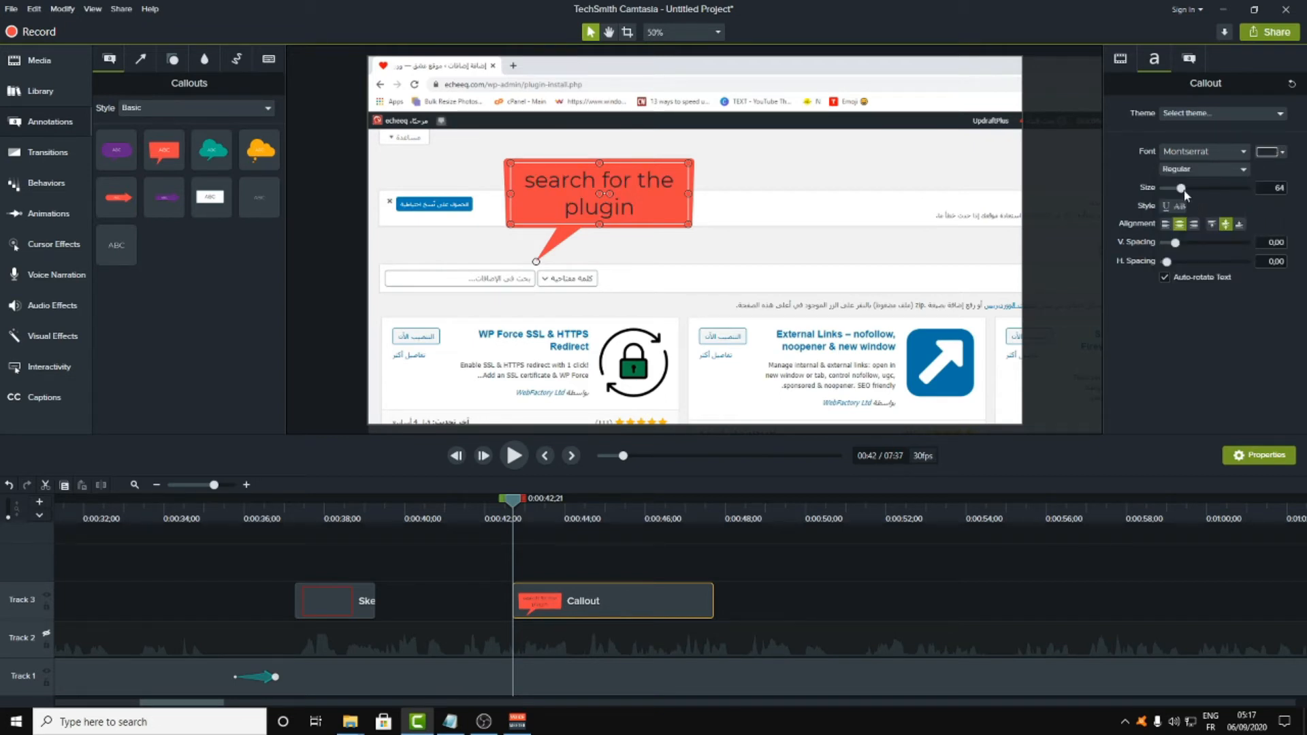
{"action": "left_click_drag", "start_coordinate": [1184, 192], "coordinate": [1191, 190]}
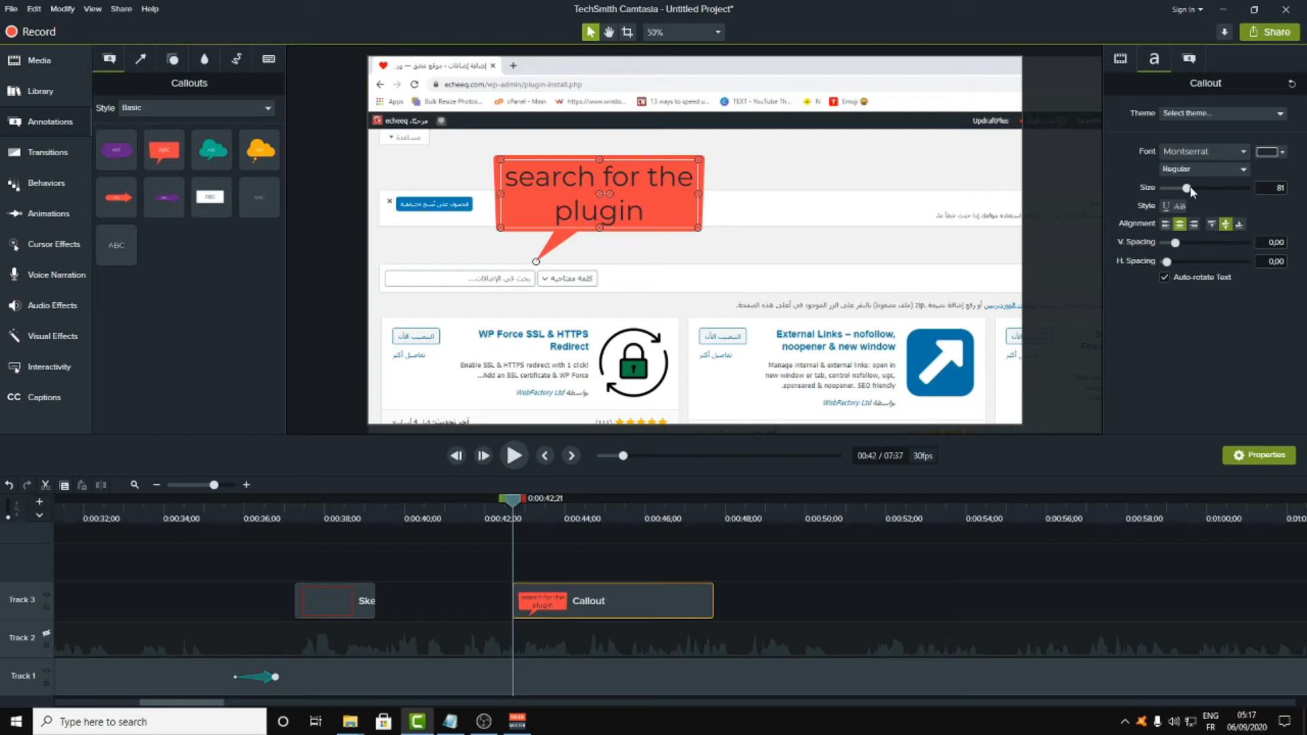
{"action": "left_click_drag", "start_coordinate": [1189, 190], "coordinate": [1195, 193]}
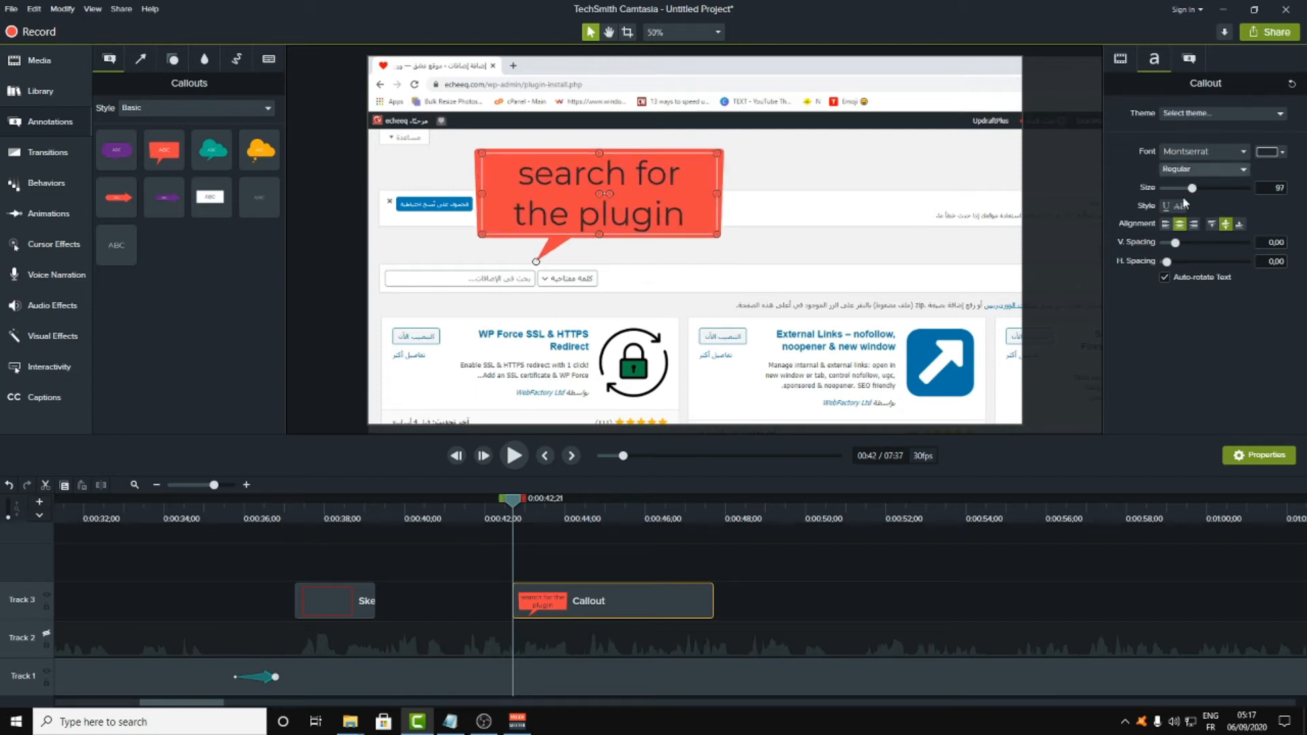
- Fill the speech bubble with black, #000000, and change its text color to the near-white swatch
{"action": "left_click", "coordinate": [1187, 64]}
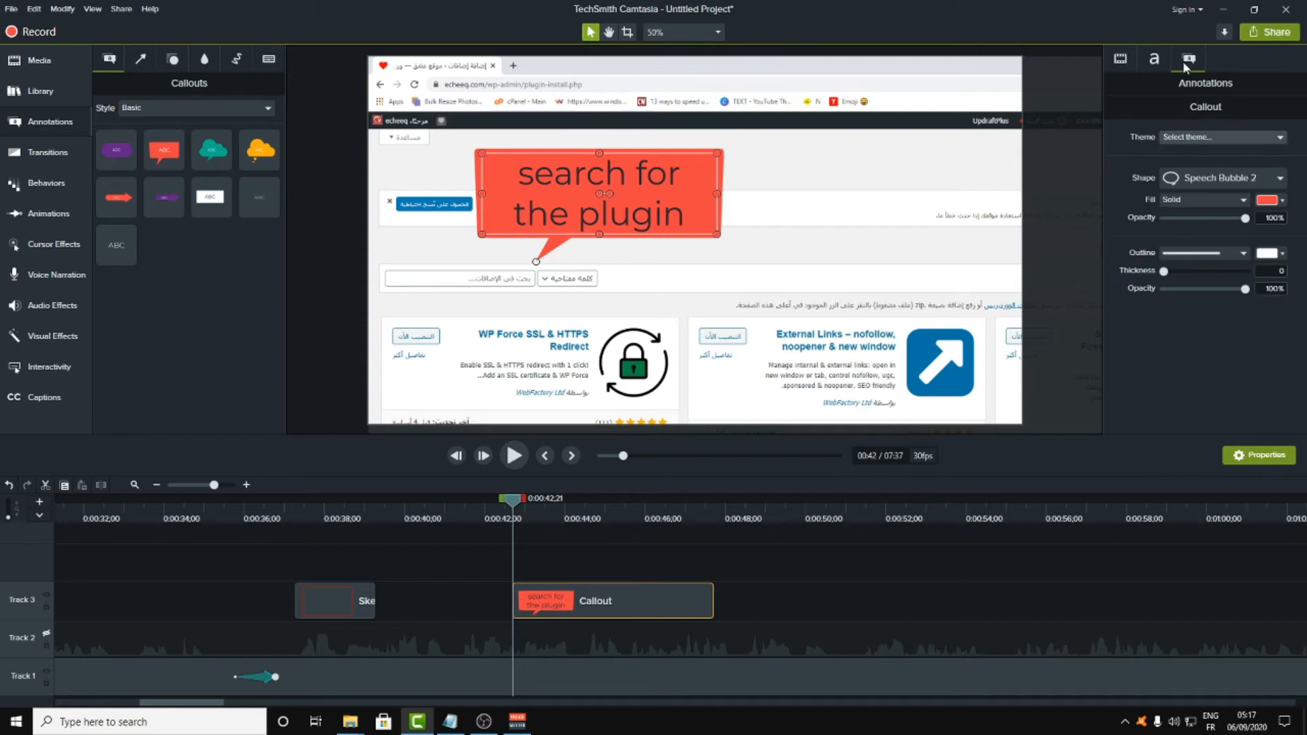
{"action": "left_click", "coordinate": [1284, 201]}
{"action": "left_click_drag", "start_coordinate": [1208, 287], "coordinate": [1271, 357]}
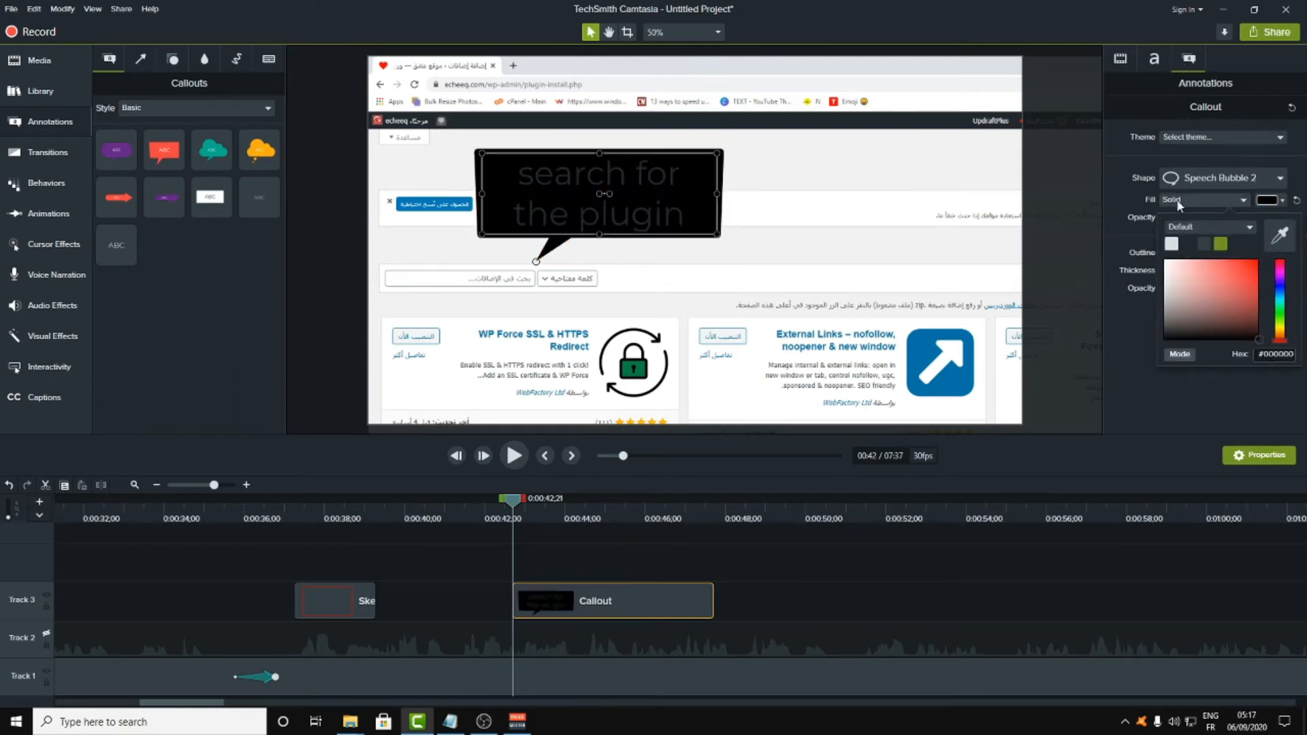
{"action": "left_click", "coordinate": [1155, 59]}
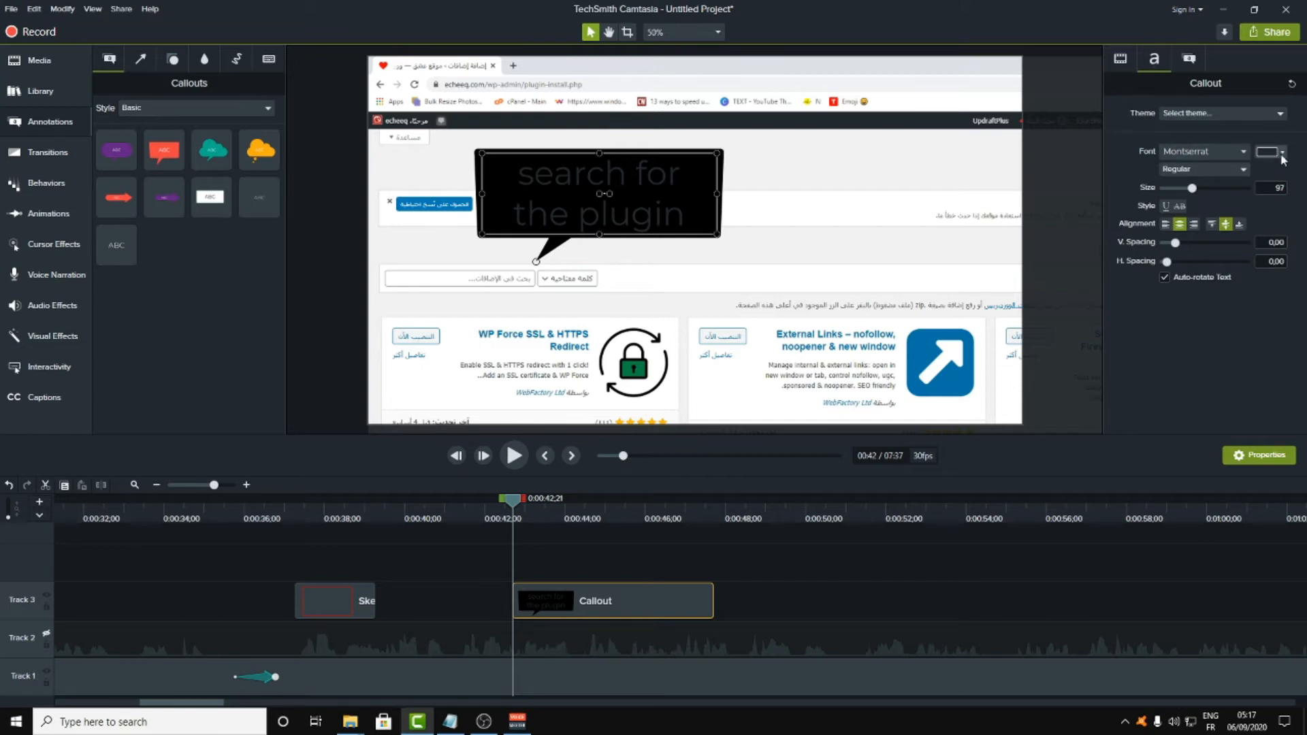
{"action": "left_click", "coordinate": [1282, 154]}
{"action": "left_click", "coordinate": [1171, 197]}
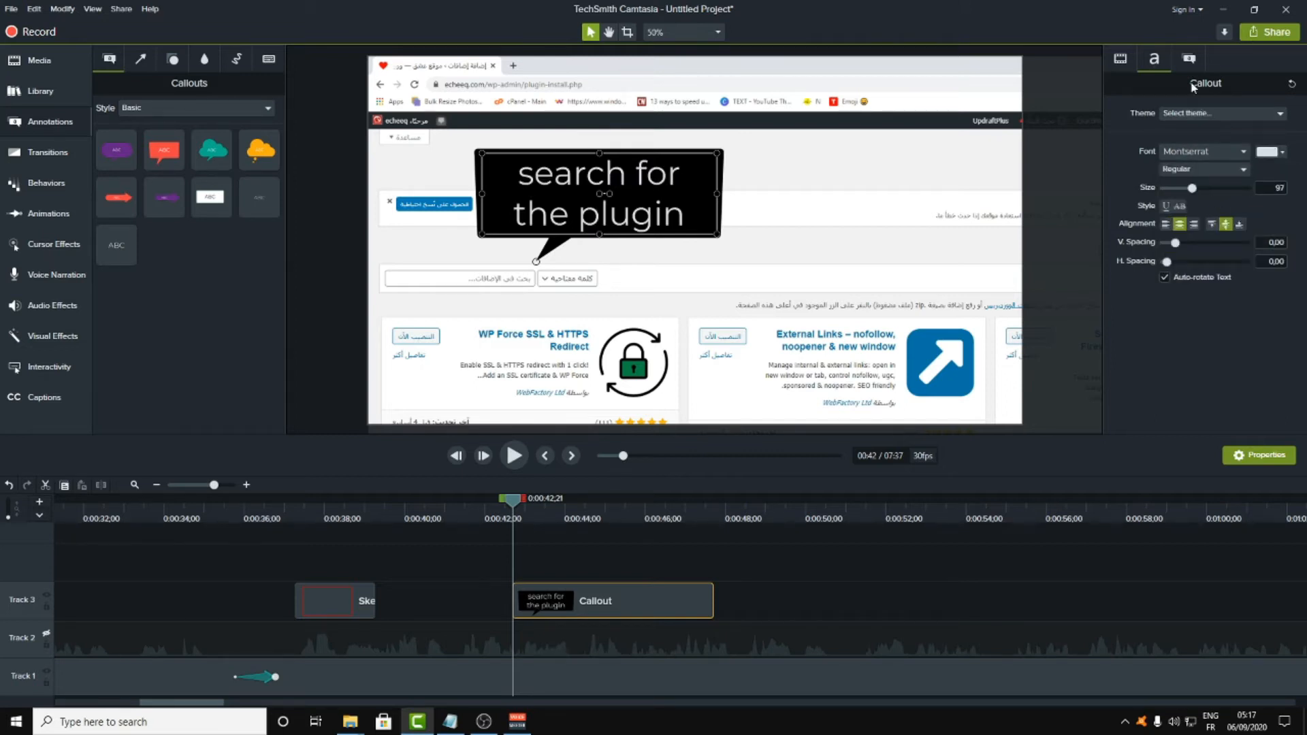
- Lower the speech bubble's fill opacity to 42% and preview the callout until it has faded out, stopping at 0:00:49;02
{"action": "left_click", "coordinate": [1189, 60]}
{"action": "left_click", "coordinate": [1207, 219]}
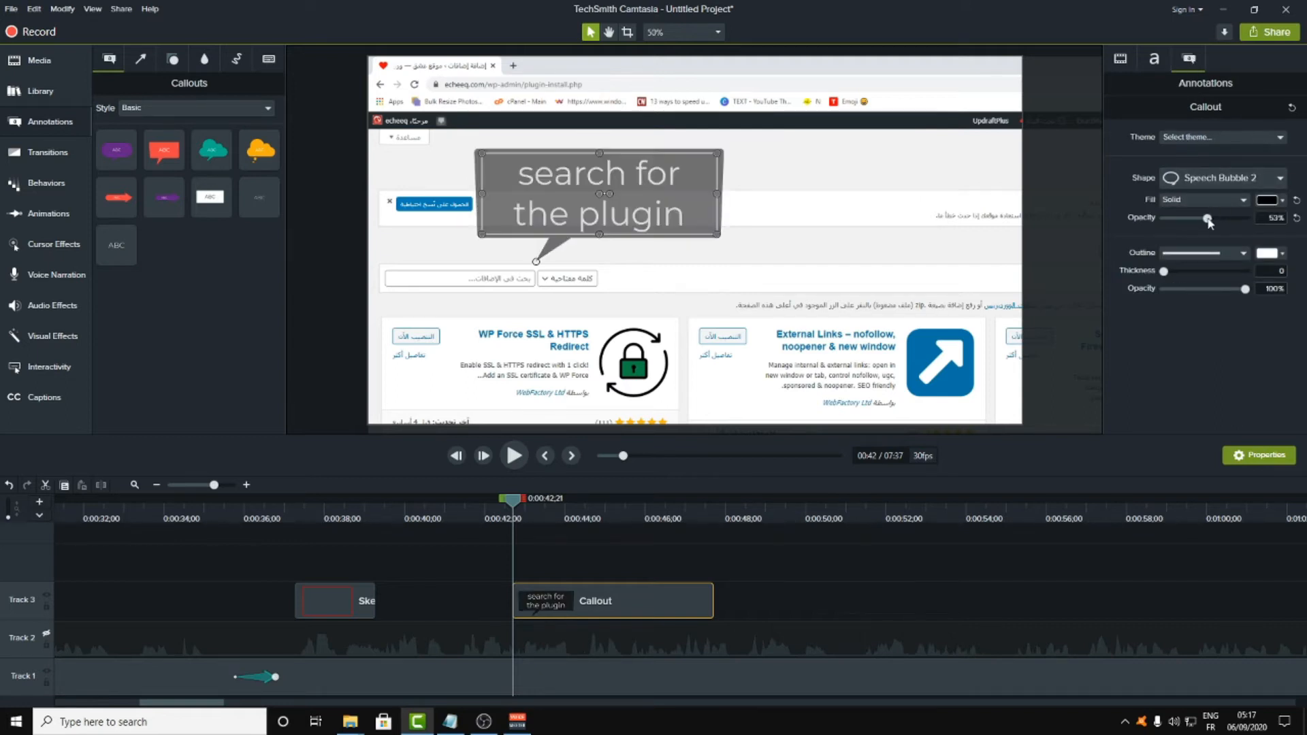
{"action": "mouse_move", "coordinate": [1203, 217]}
{"action": "left_mouse_down"}
{"action": "mouse_move", "coordinate": [1184, 219]}
{"action": "mouse_move", "coordinate": [1197, 218]}
{"action": "left_mouse_up"}
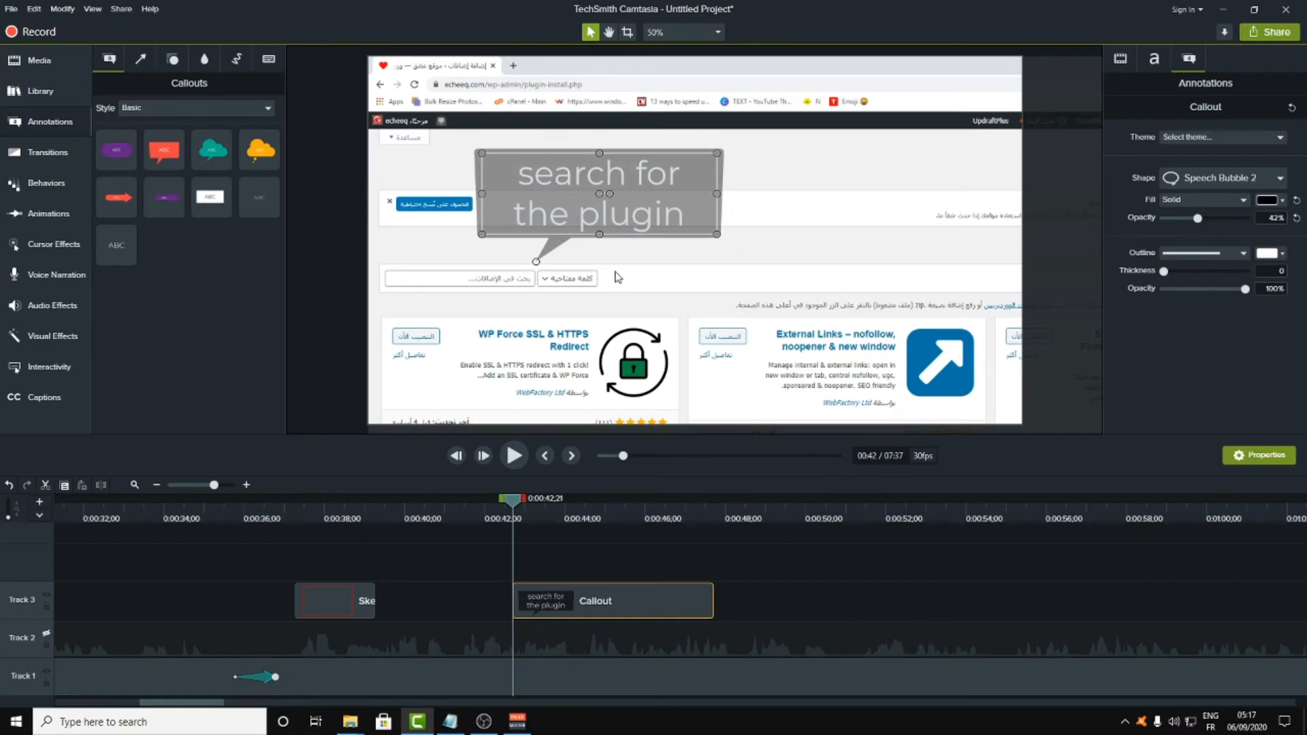
{"action": "left_click", "coordinate": [507, 455]}
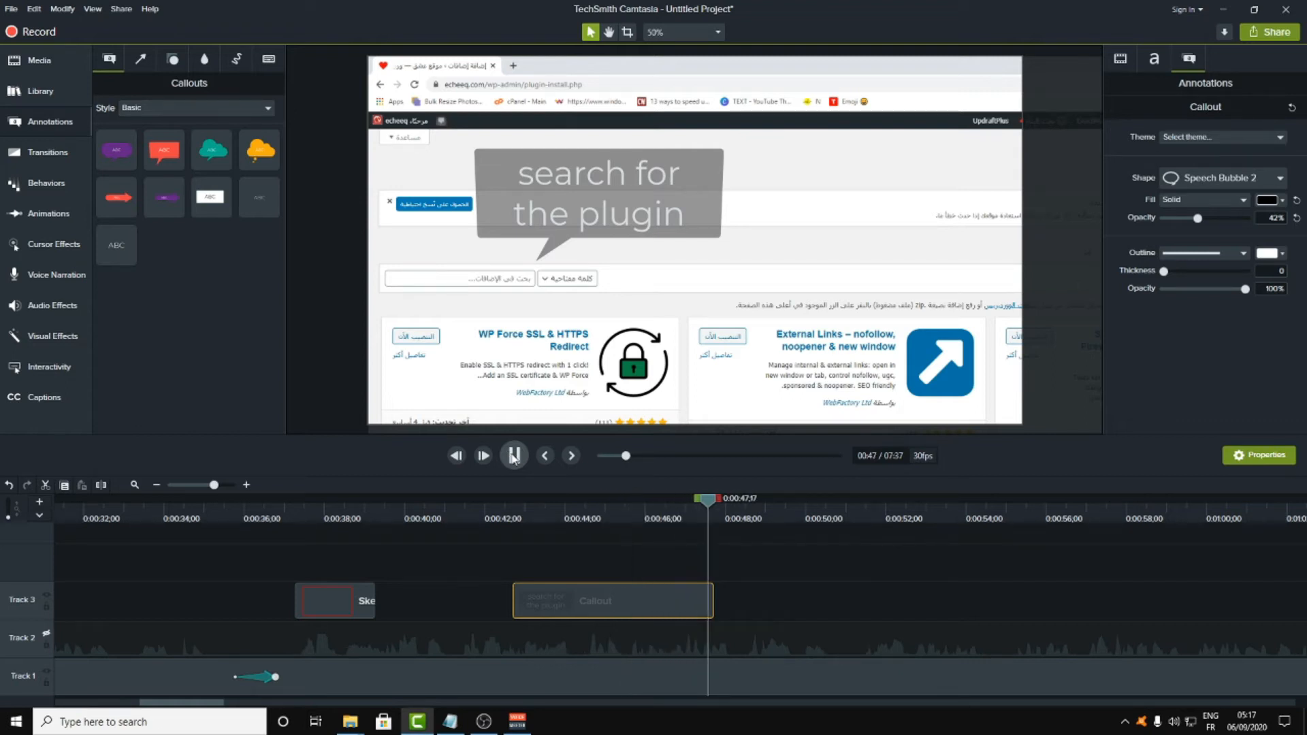
{"action": "left_click", "coordinate": [514, 455]}
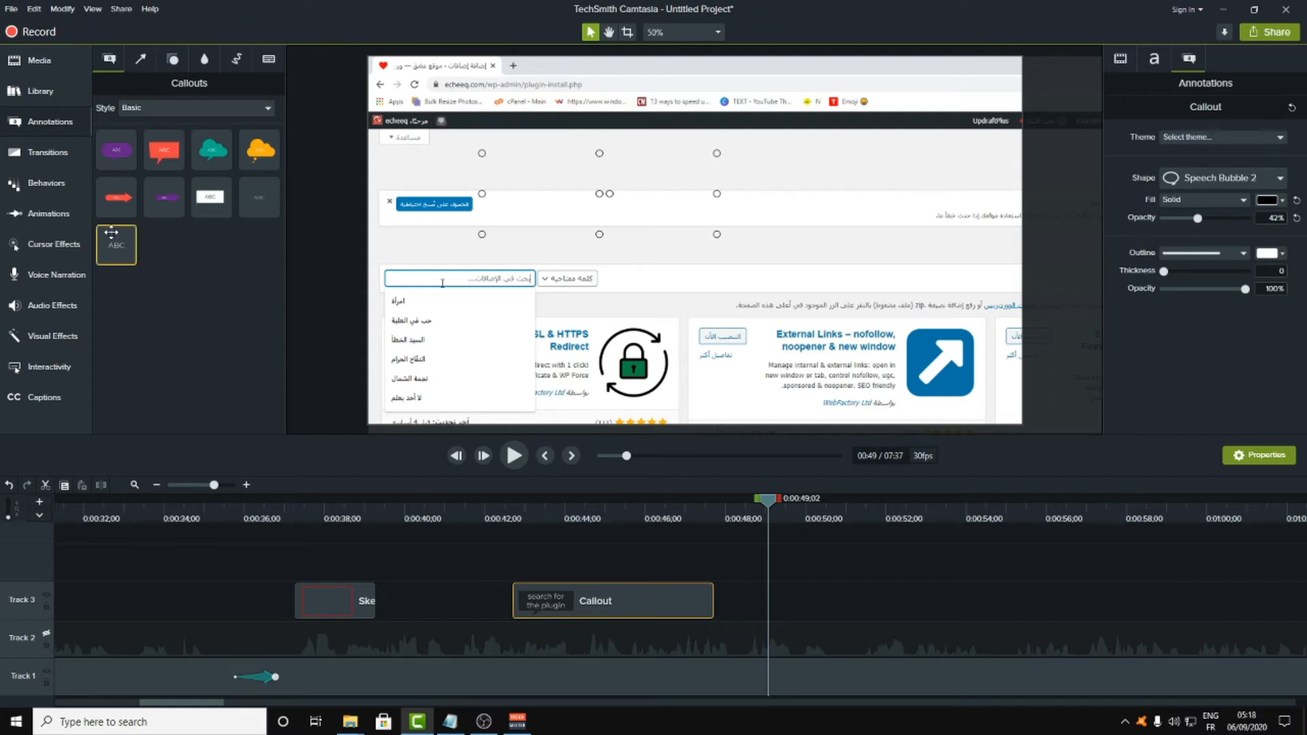
- Apply the Cursor Spotlight effect to the screen recording on Track 1 and shift the recording slightly upward on the canvas
{"action": "left_click", "coordinate": [58, 247]}
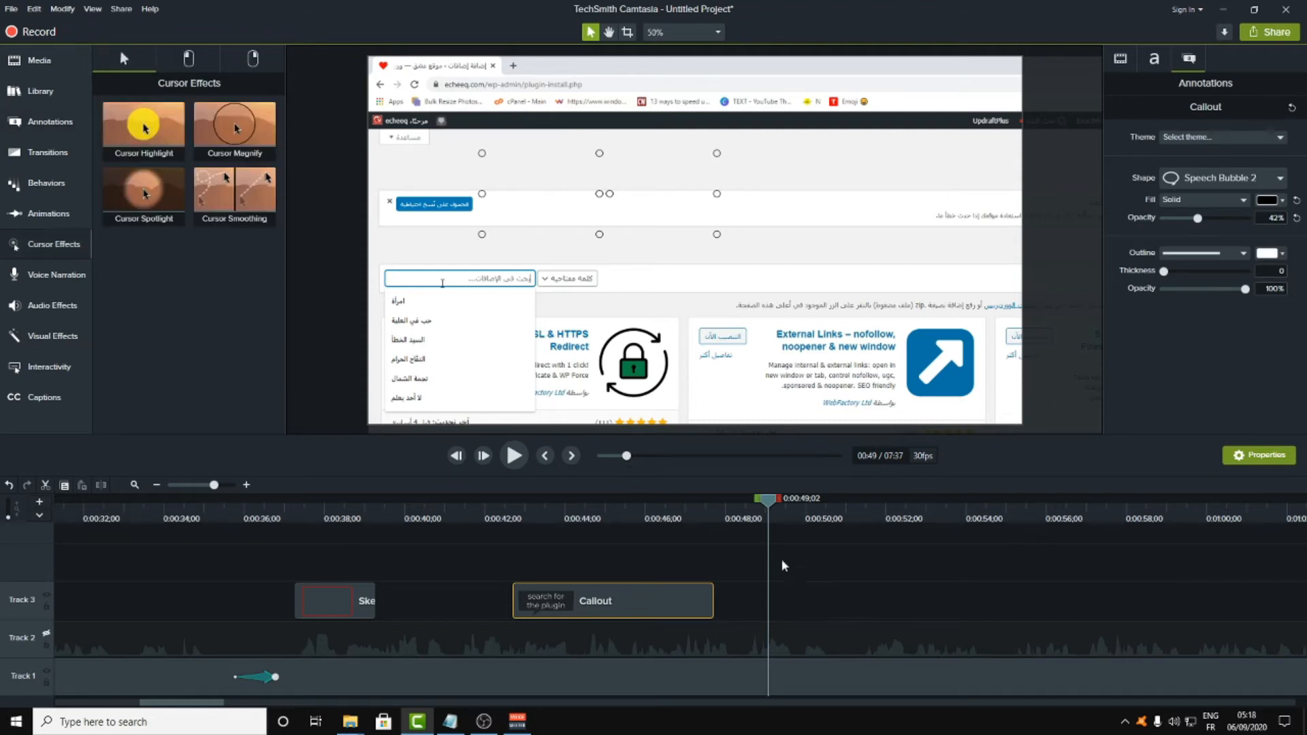
{"action": "left_click_drag", "start_coordinate": [728, 602], "coordinate": [563, 577]}
{"action": "left_click", "coordinate": [629, 548]}
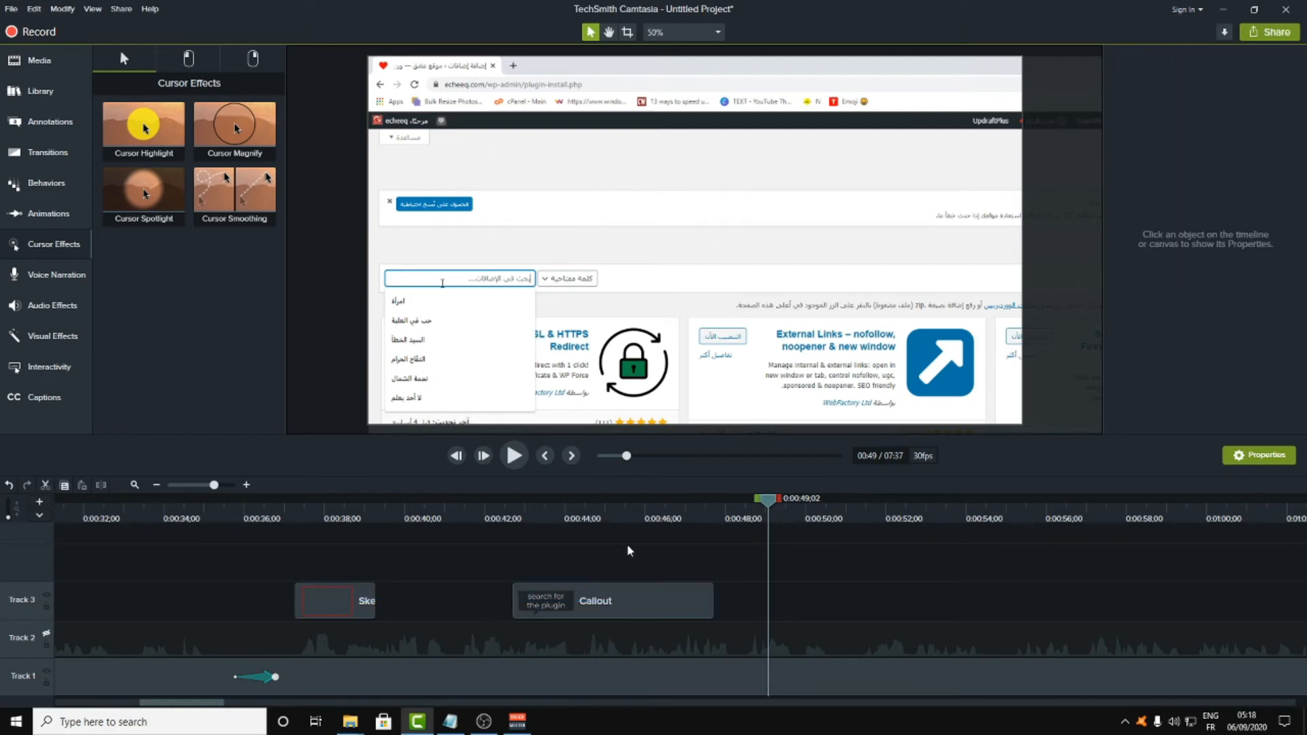
{"action": "left_click_drag", "start_coordinate": [749, 558], "coordinate": [912, 610]}
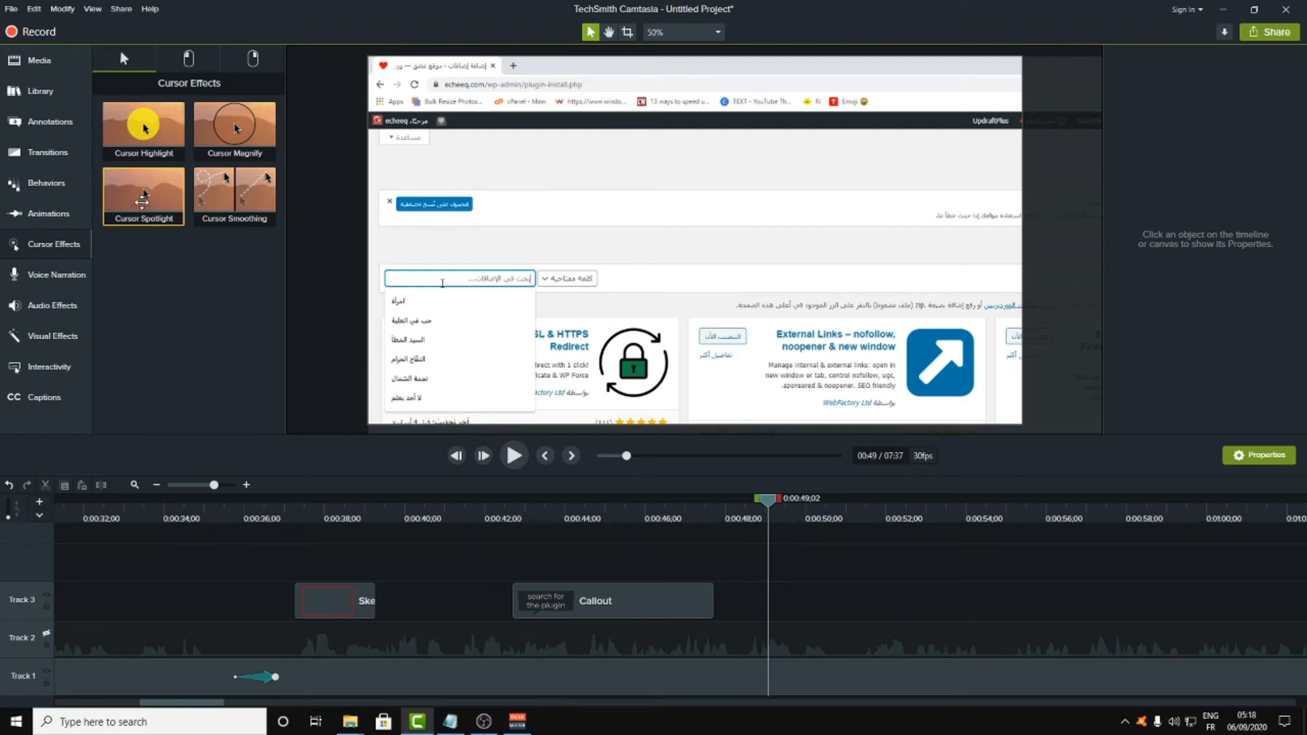
{"action": "left_click_drag", "start_coordinate": [142, 200], "coordinate": [819, 604]}
{"action": "left_click_drag", "start_coordinate": [125, 153], "coordinate": [837, 679]}
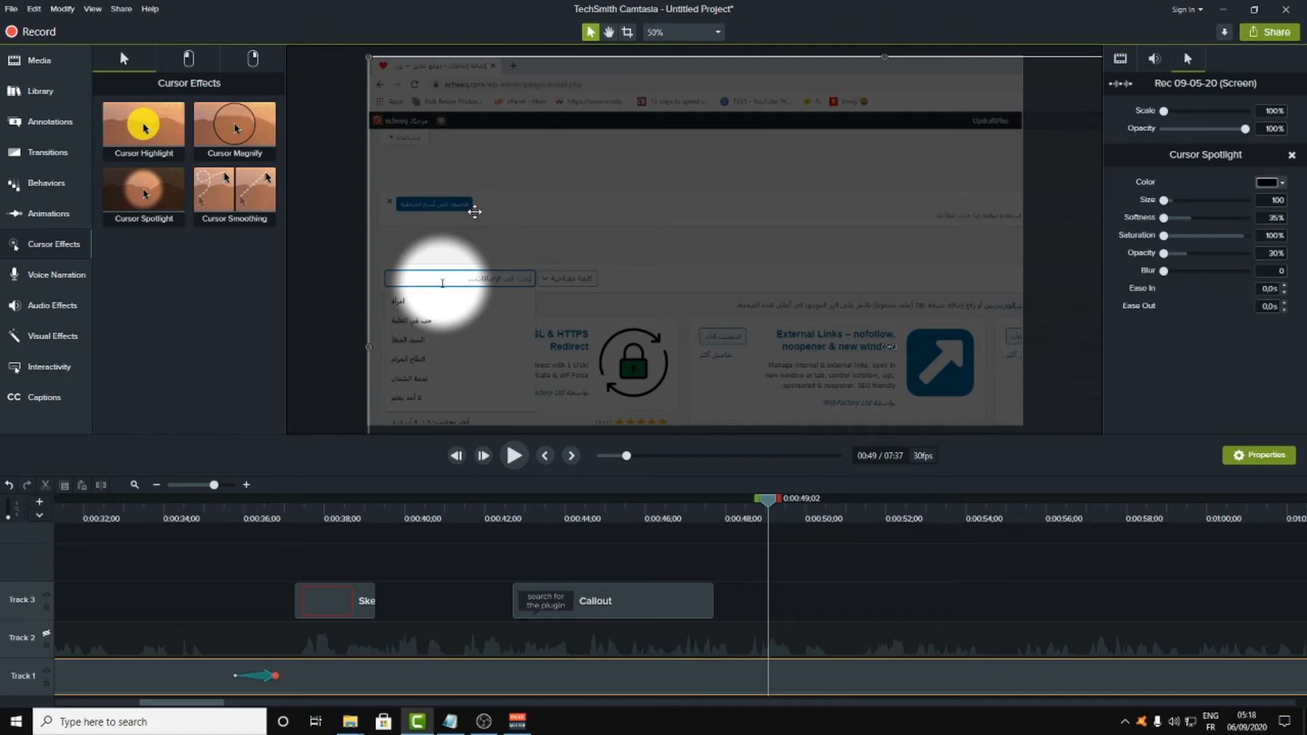
{"action": "mouse_move", "coordinate": [455, 292]}
{"action": "left_mouse_down"}
{"action": "mouse_move", "coordinate": [508, 280]}
{"action": "mouse_move", "coordinate": [455, 283]}
{"action": "left_mouse_up"}
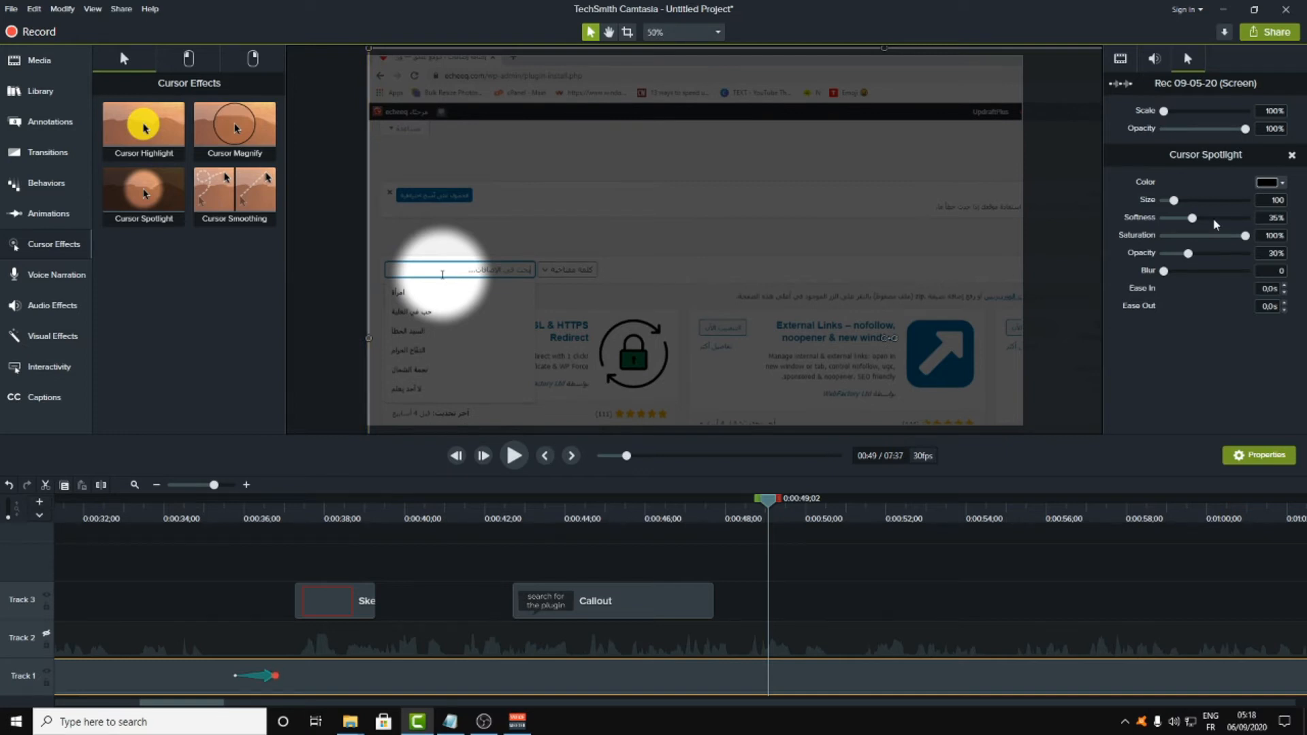
- Enlarge the cursor spotlight to size 293, try a spotlight opacity of 54%, and undo that opacity change
{"action": "left_click_drag", "start_coordinate": [1177, 202], "coordinate": [1193, 204]}
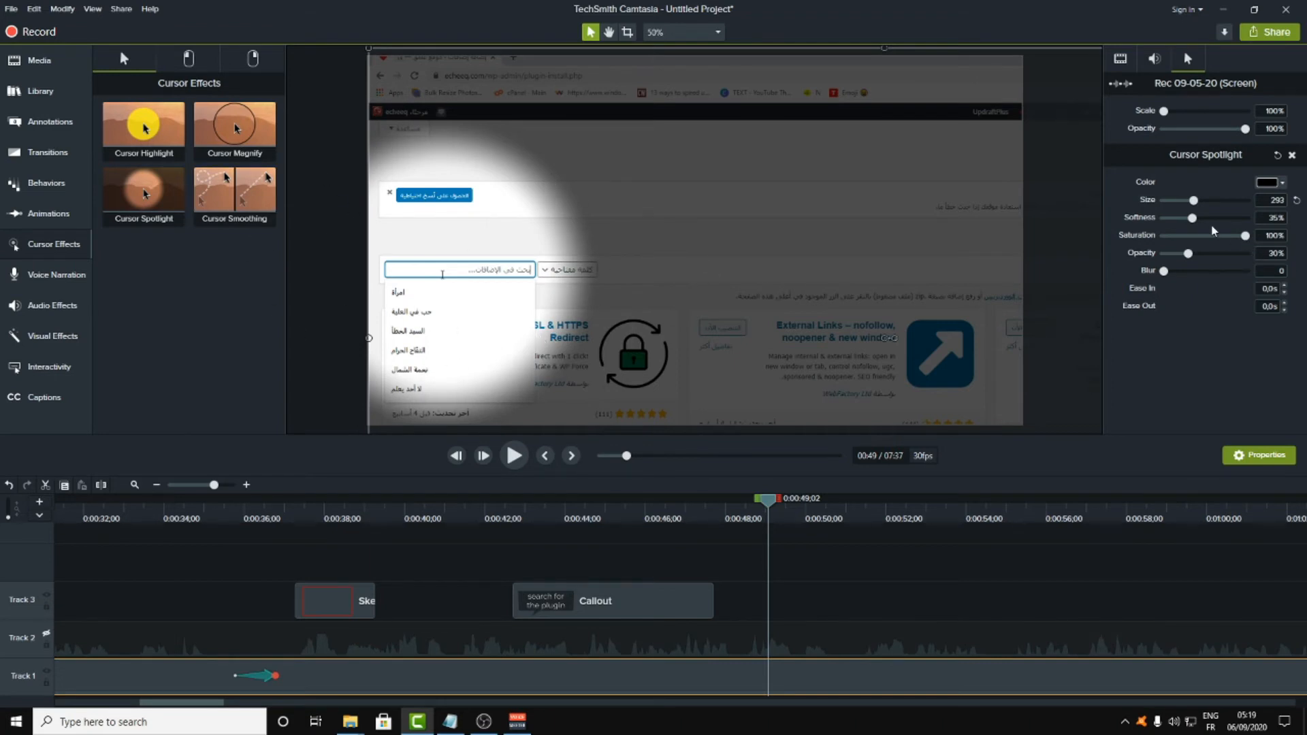
{"action": "mouse_move", "coordinate": [1188, 258]}
{"action": "left_mouse_down"}
{"action": "mouse_move", "coordinate": [1244, 259]}
{"action": "mouse_move", "coordinate": [1208, 270]}
{"action": "left_mouse_up"}
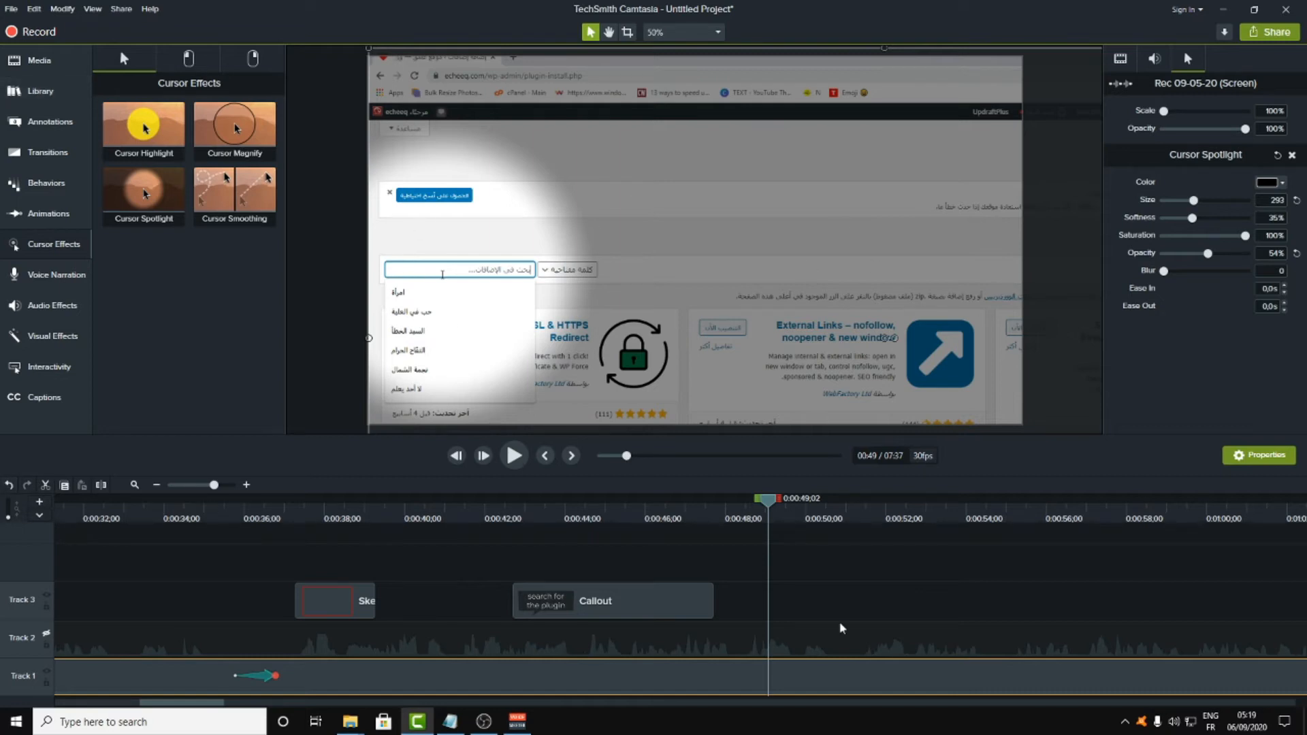
{"action": "left_click", "coordinate": [9, 486]}
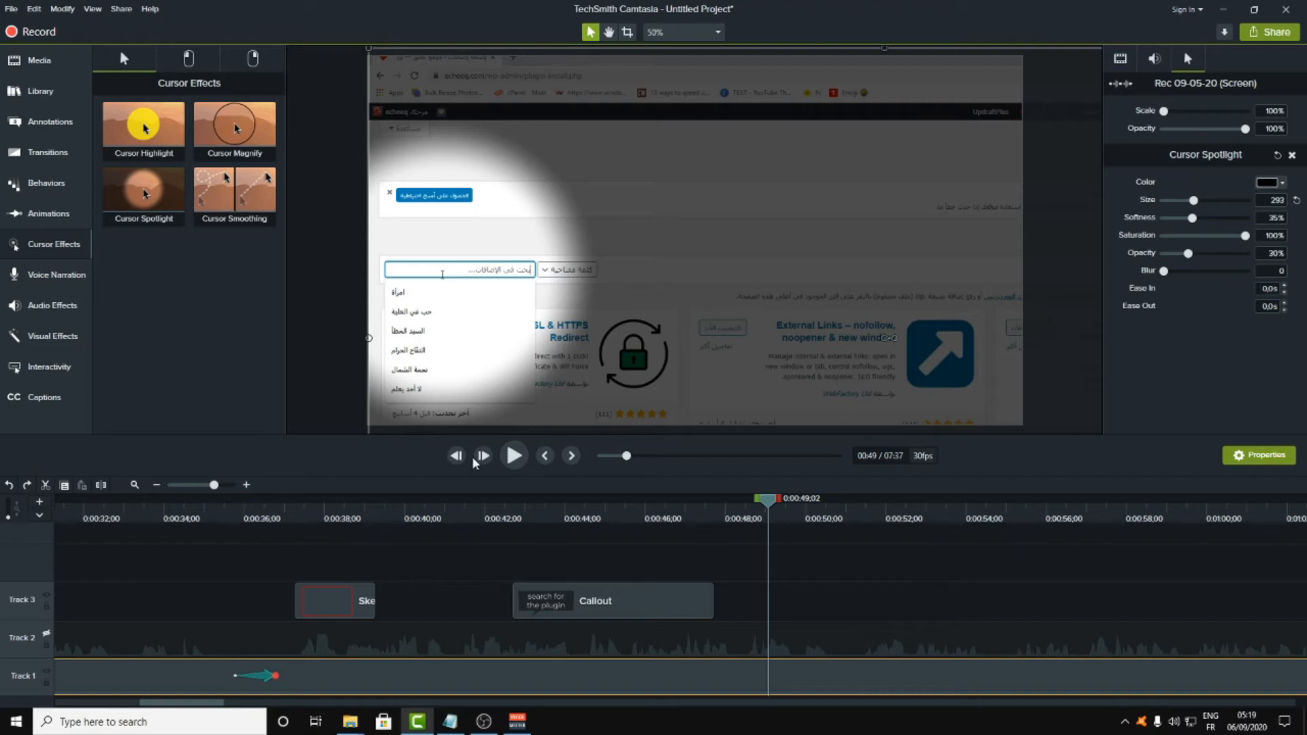
- Open the voice narration tools, re-enable Track 2, and split its audio clip at 0:00:48;08
{"action": "left_click", "coordinate": [68, 275]}
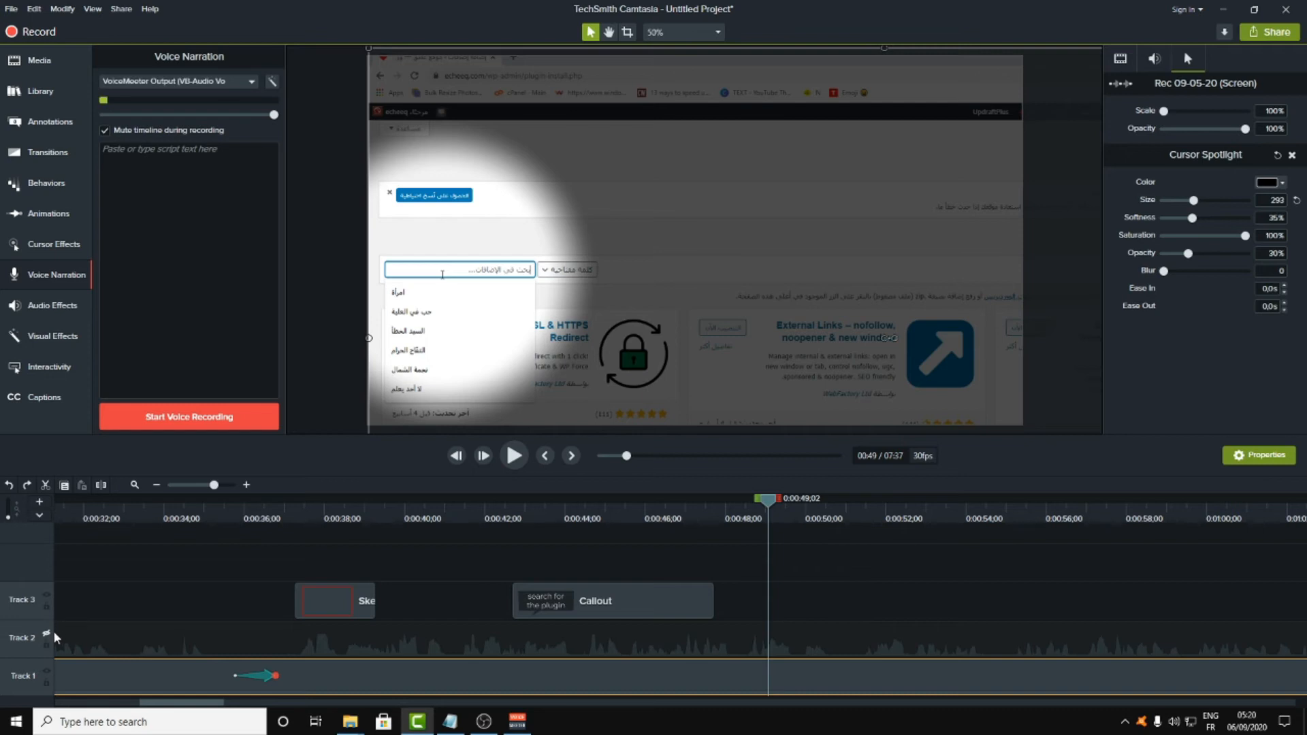
{"action": "left_click", "coordinate": [146, 638]}
{"action": "left_click_drag", "start_coordinate": [767, 505], "coordinate": [737, 505]}
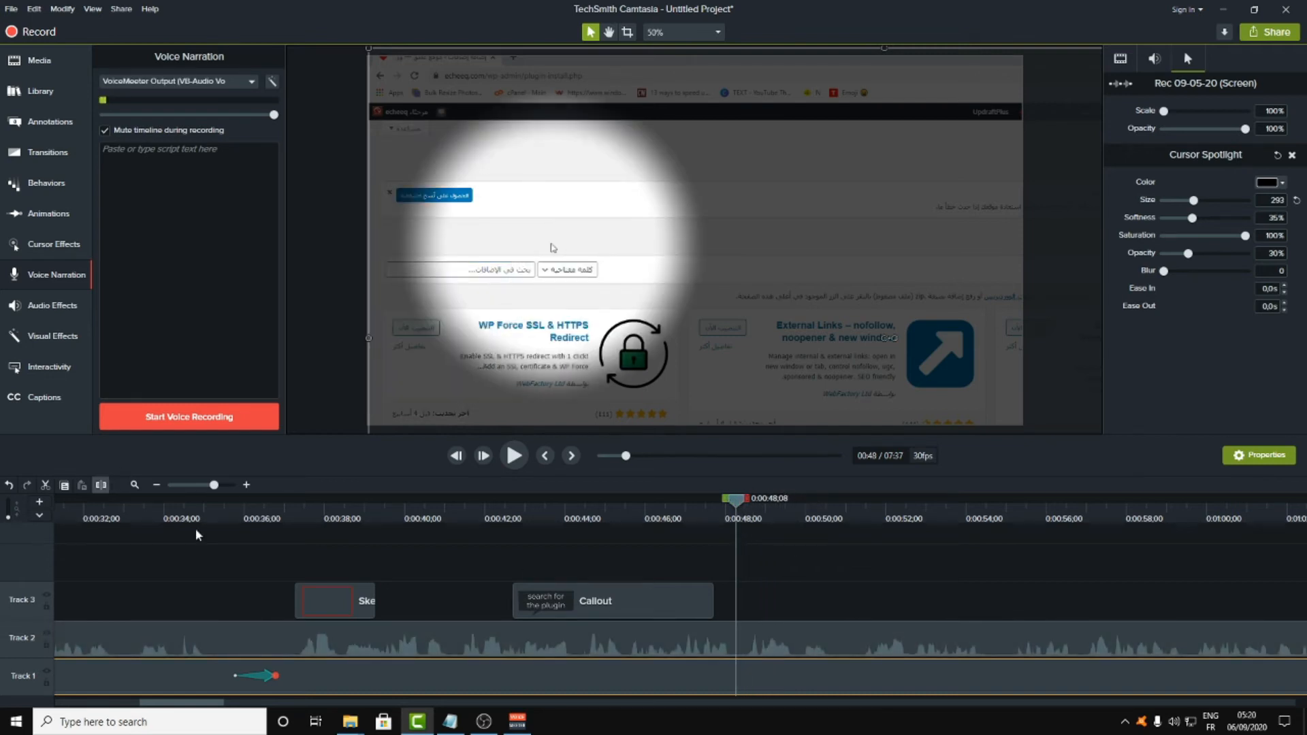
{"action": "left_click", "coordinate": [621, 635]}
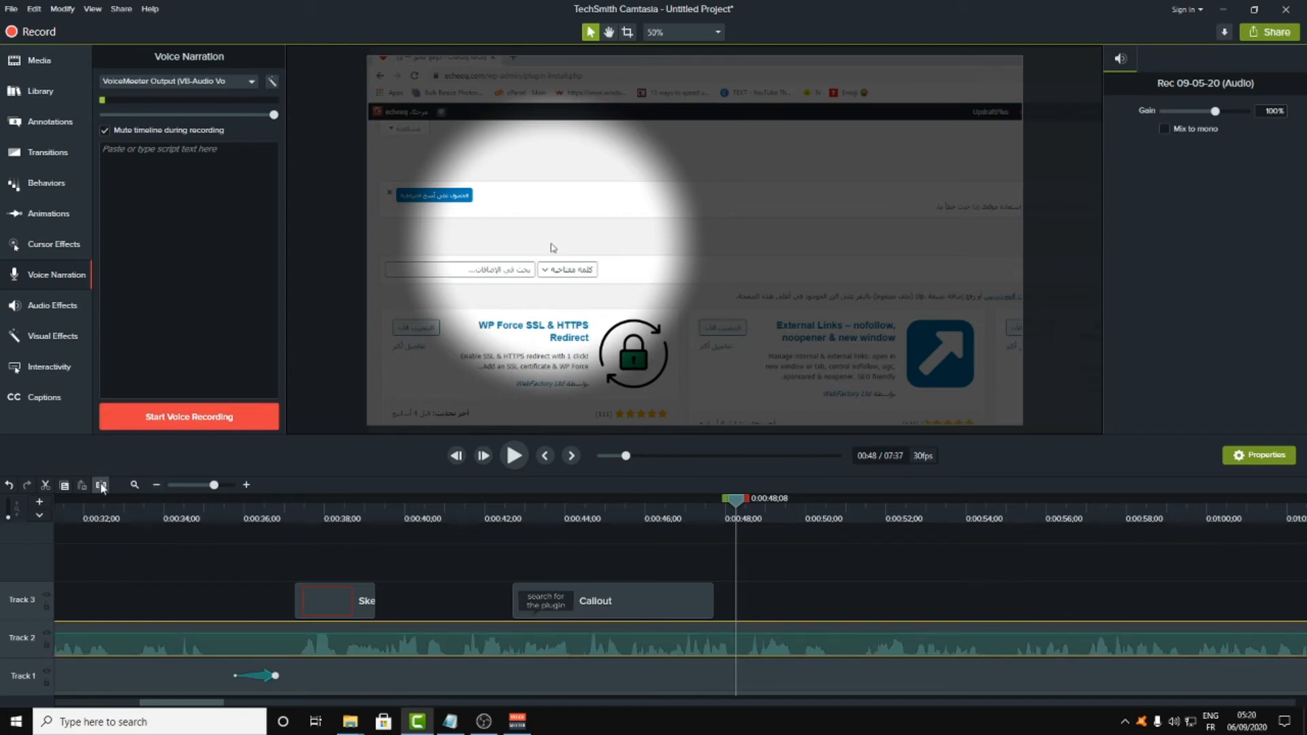
{"action": "left_click", "coordinate": [805, 602]}
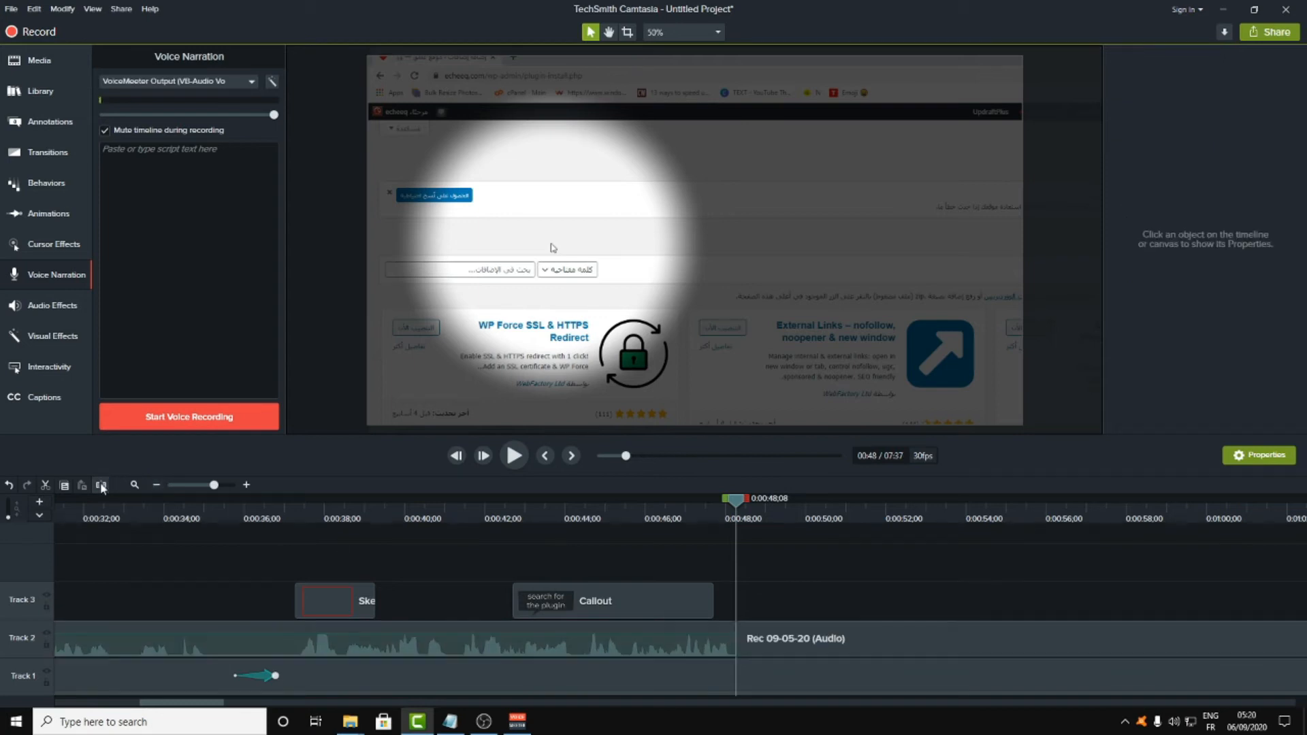
- Split the Track 2 audio again at 0:00:54;23 and delete the segment between the two cuts, leaving a gap
{"action": "left_click", "coordinate": [900, 500]}
{"action": "left_click", "coordinate": [997, 509]}
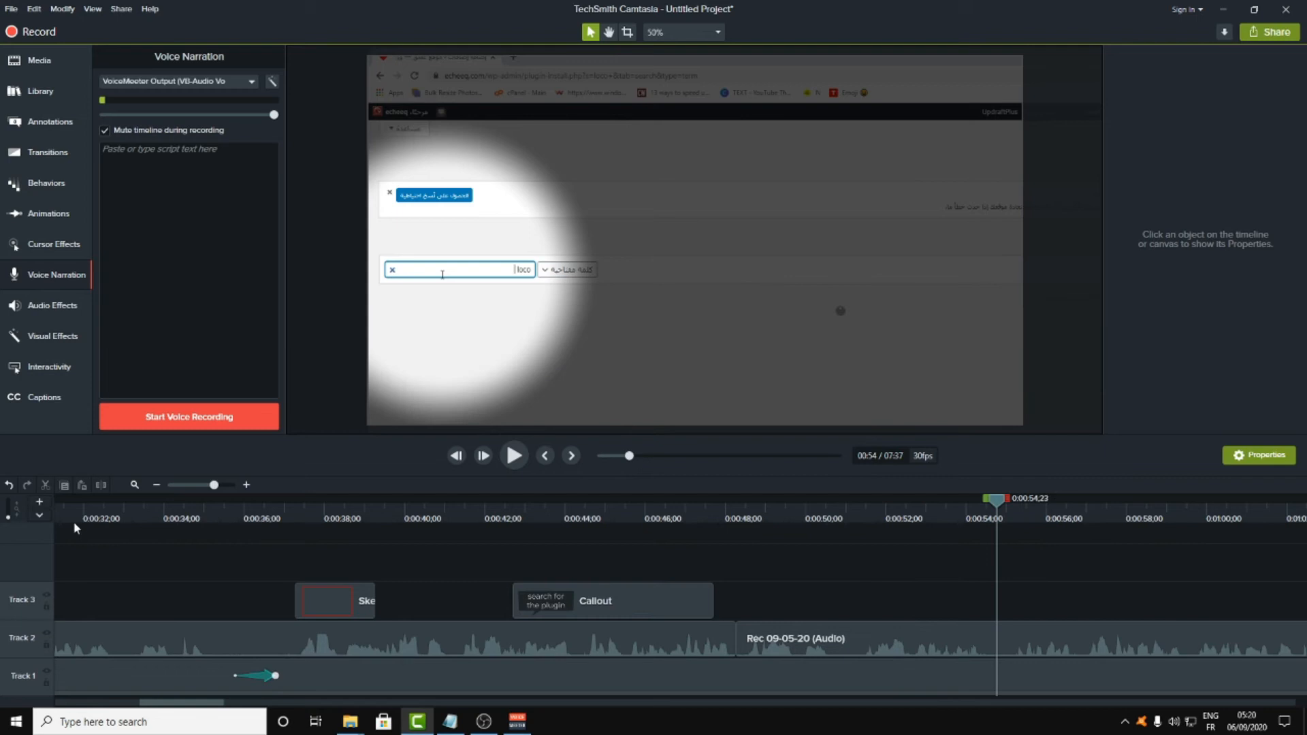
{"action": "left_click", "coordinate": [874, 647]}
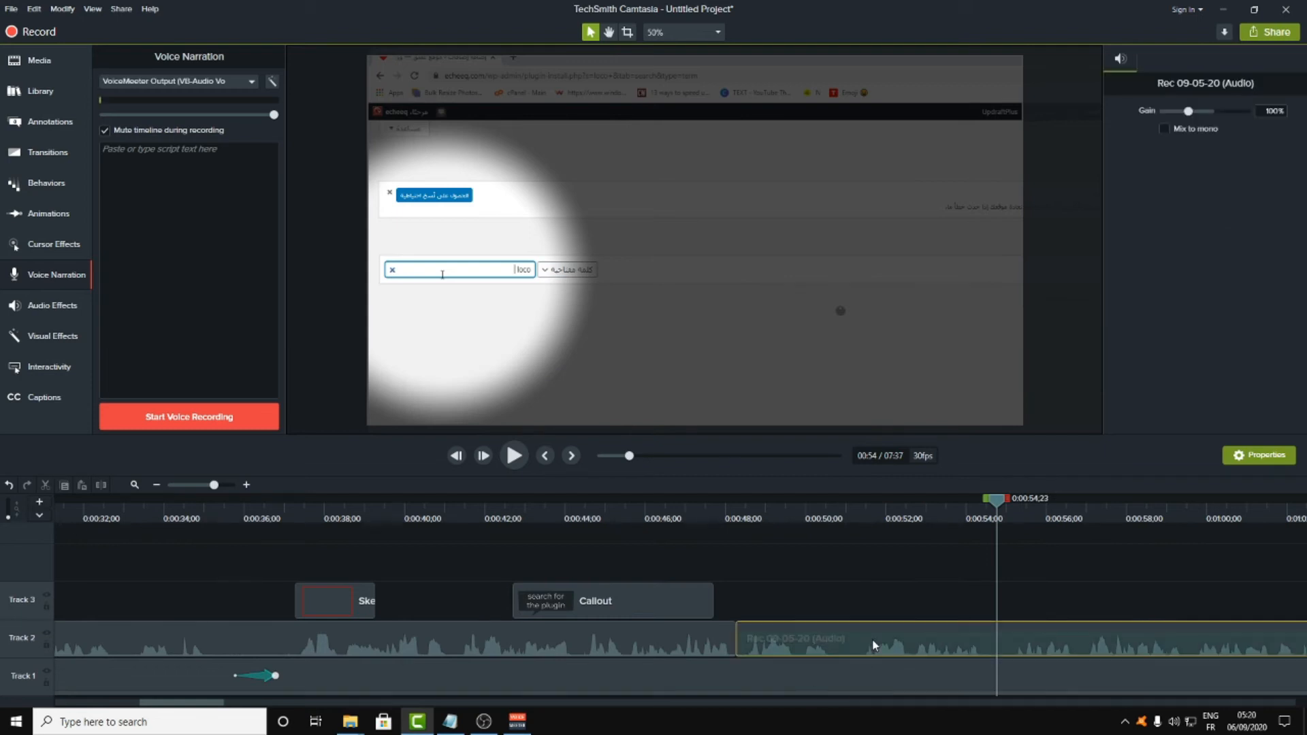
{"action": "left_click", "coordinate": [101, 485]}
{"action": "left_click", "coordinate": [838, 646]}
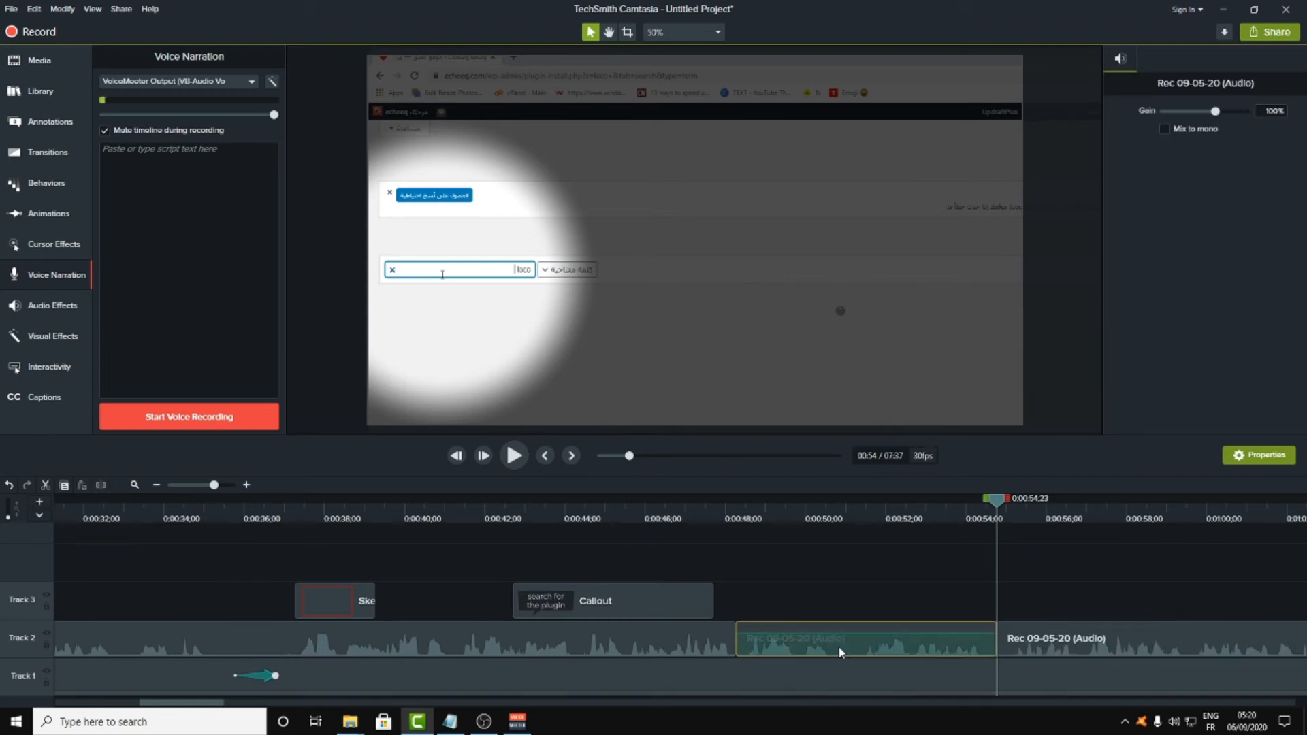
{"action": "key", "text": "Delete"}
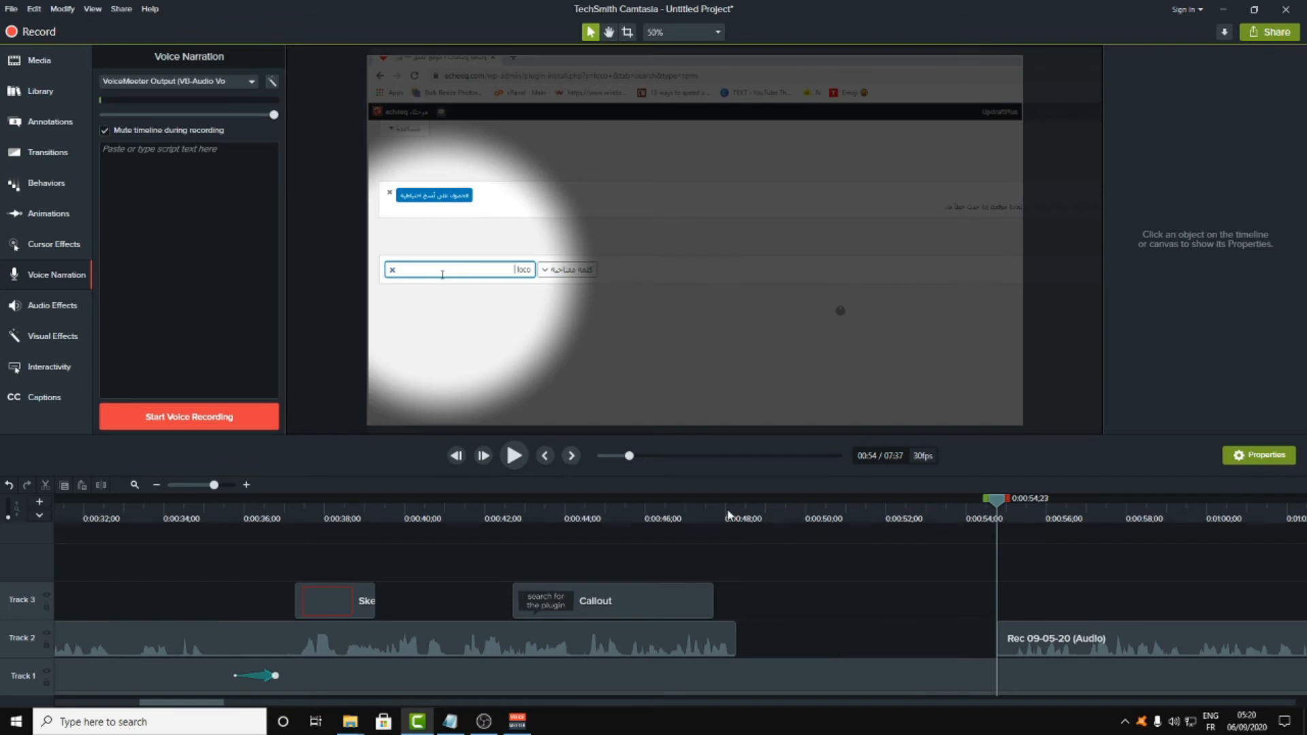
- Record about 13 seconds of voice narration from 0:00:48;08, save it as Narration 19, and disable Track 2
{"action": "left_click", "coordinate": [728, 516]}
{"action": "left_click_drag", "start_coordinate": [728, 502], "coordinate": [735, 509]}
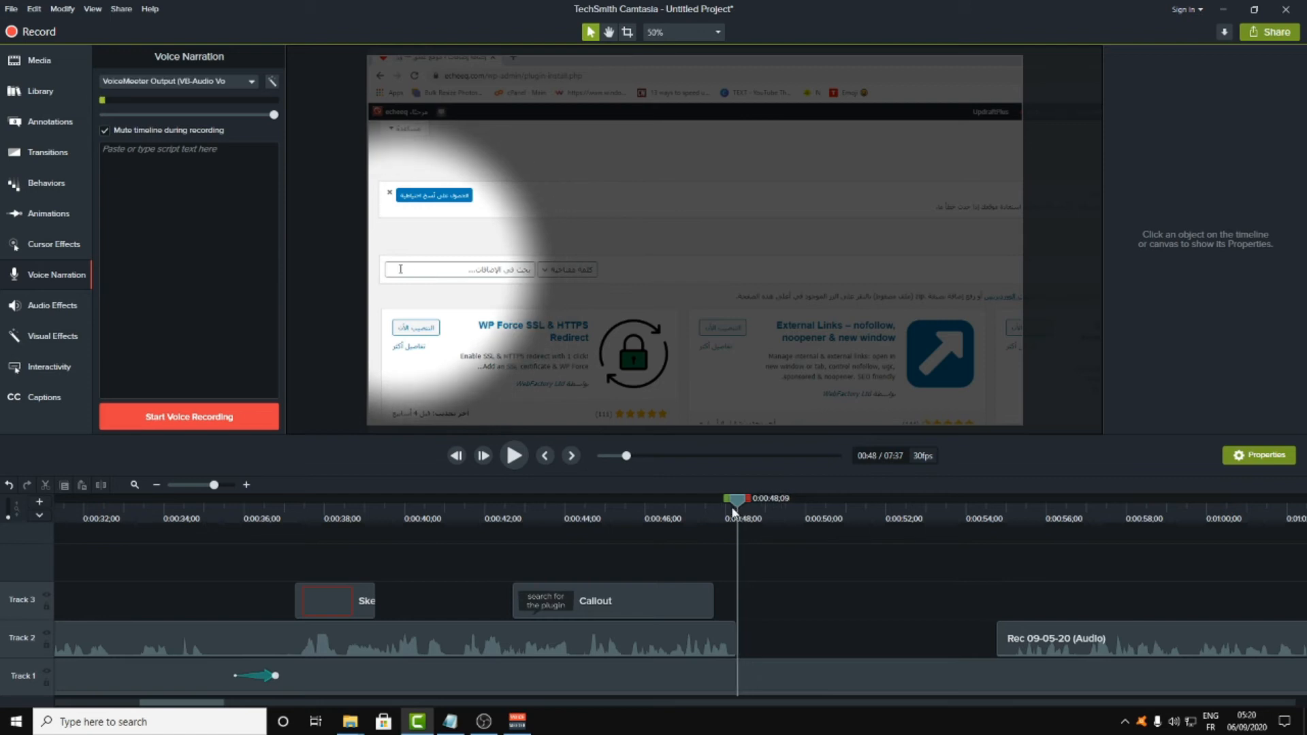
{"action": "left_click", "coordinate": [183, 418]}
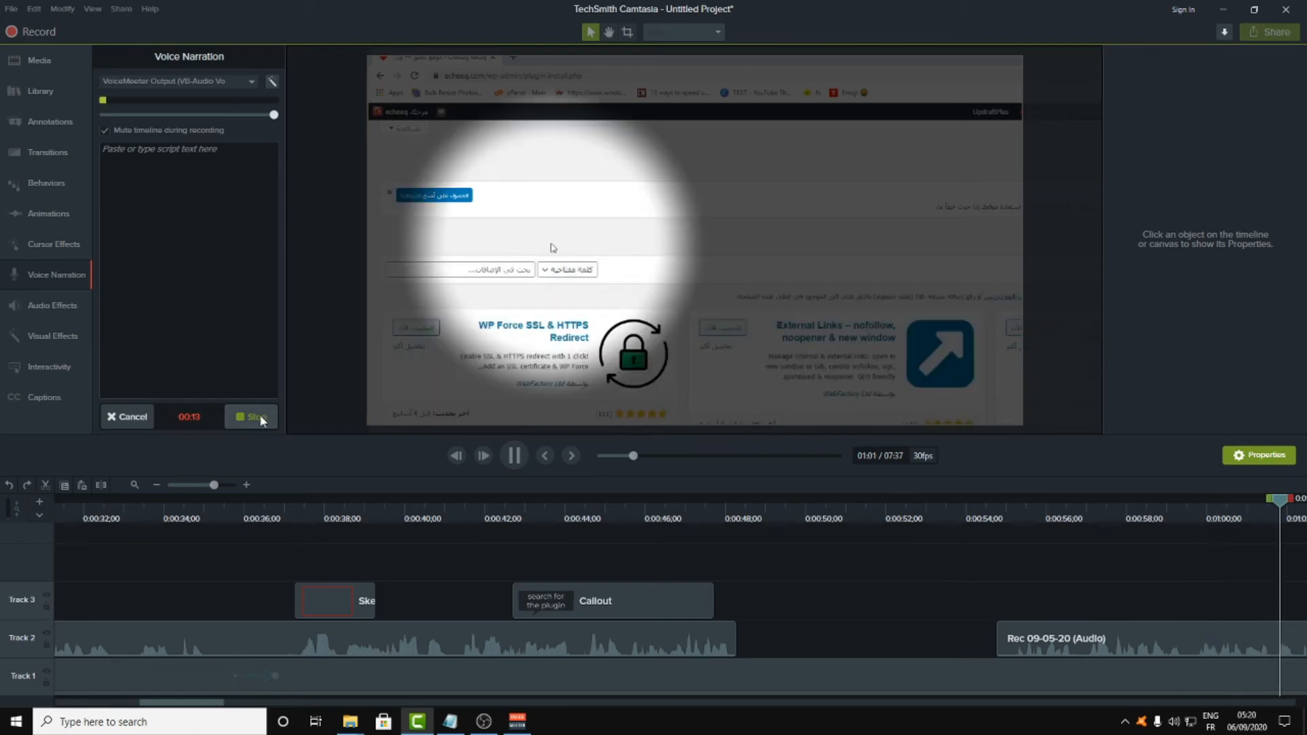
{"action": "left_click", "coordinate": [255, 416]}
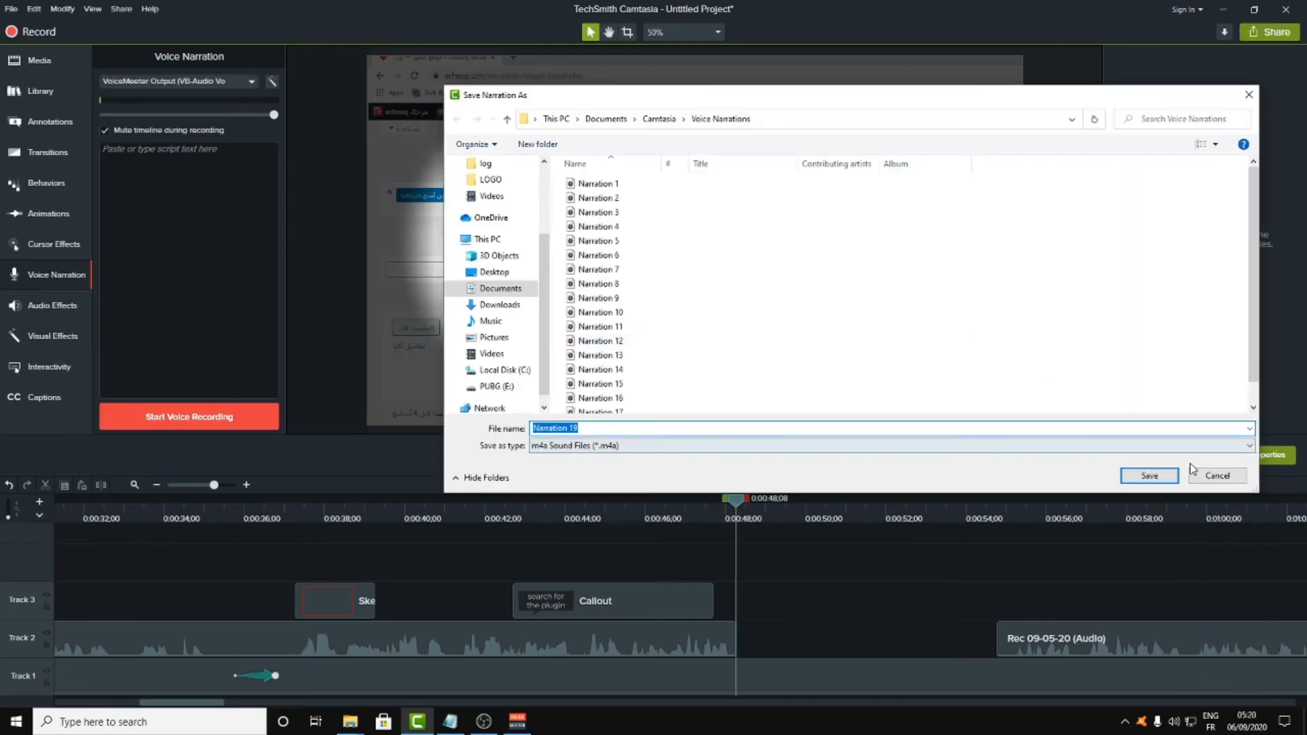
{"action": "left_click", "coordinate": [1148, 476]}
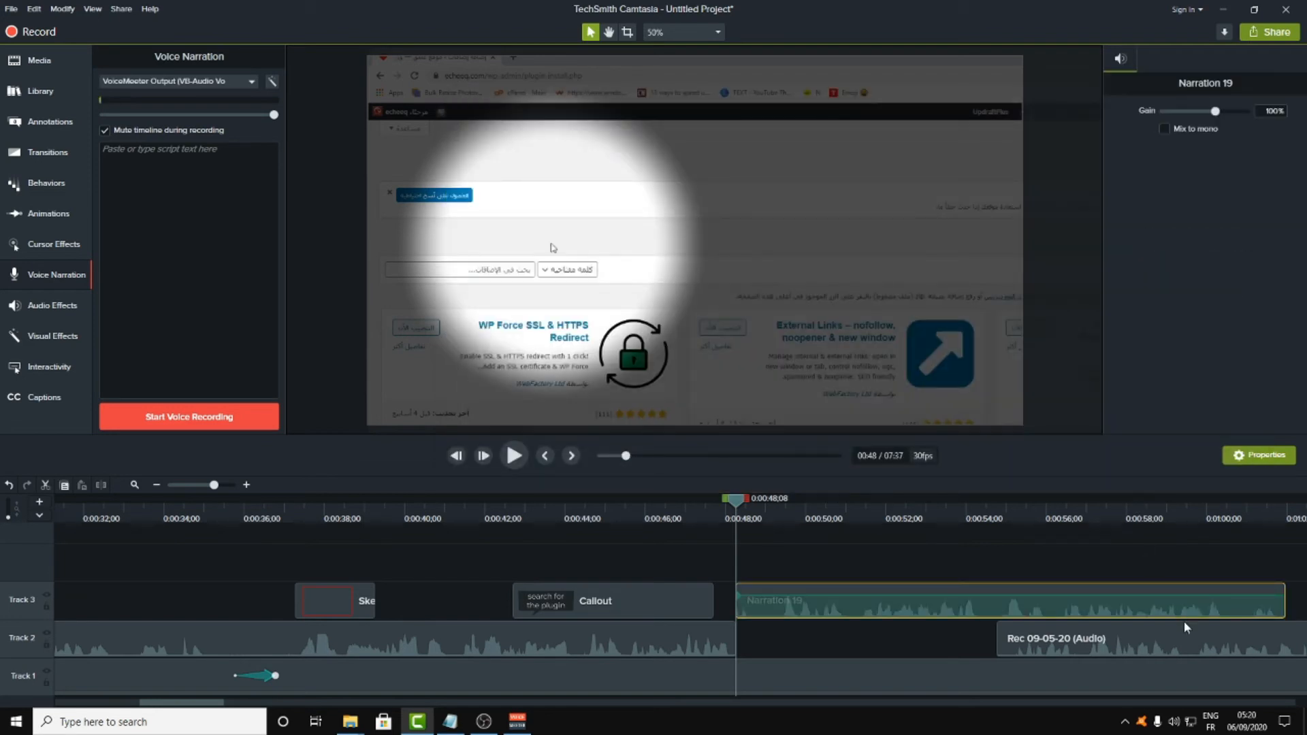
{"action": "left_click", "coordinate": [47, 635]}
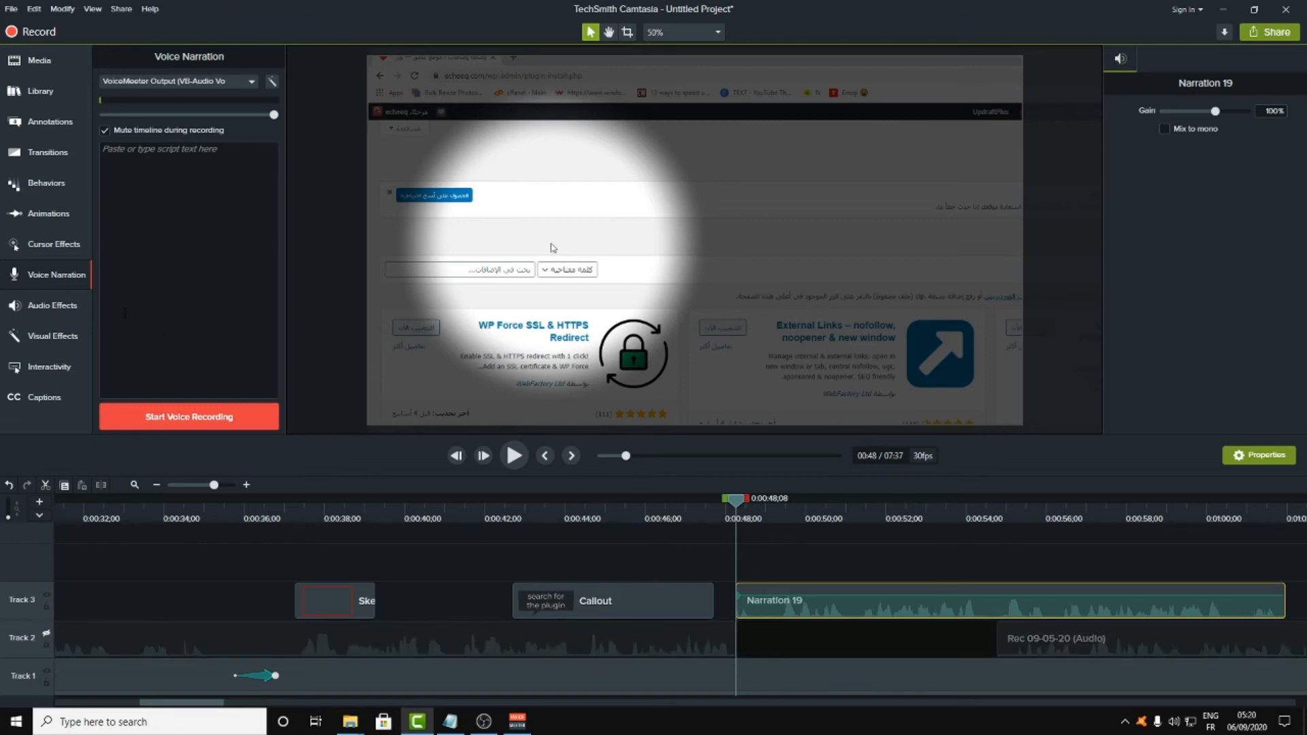
- Open the audio effects and play back the first seven seconds of Narration 19
{"action": "left_click", "coordinate": [53, 310]}
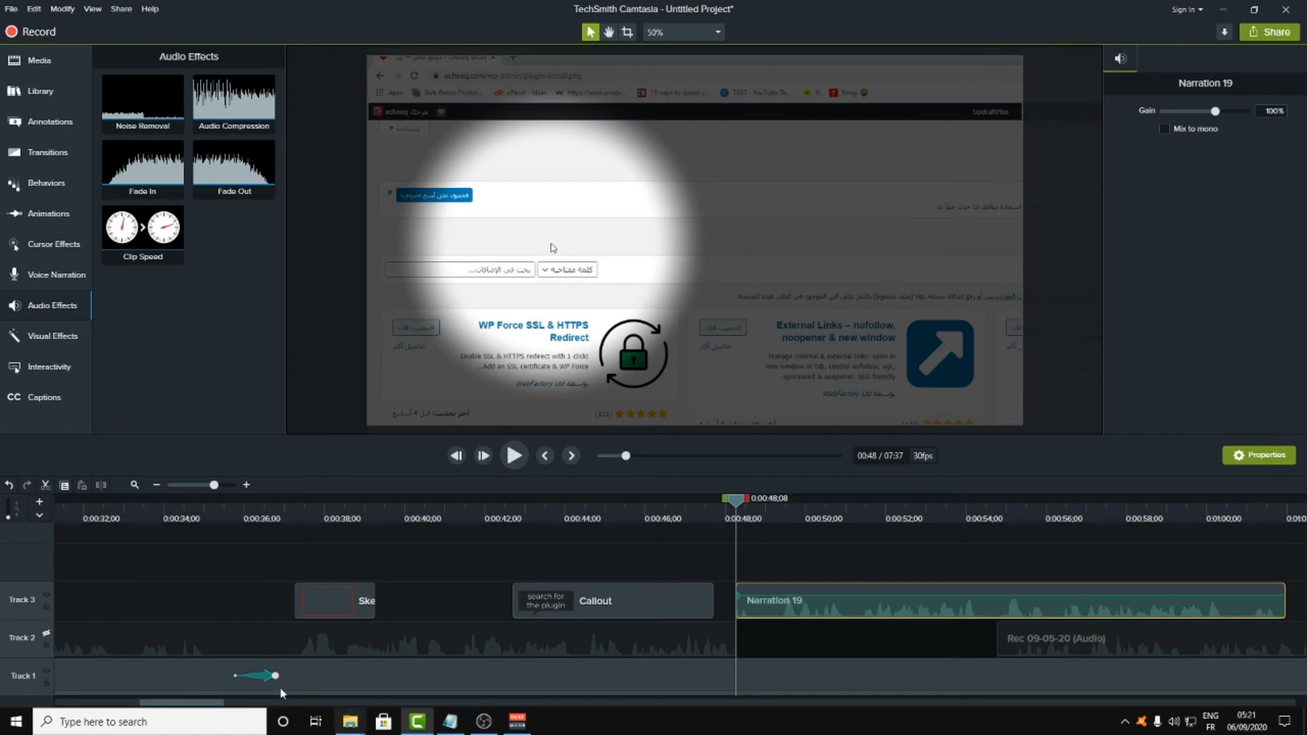
{"action": "left_click_drag", "start_coordinate": [197, 708], "coordinate": [233, 706]}
{"action": "left_click", "coordinate": [514, 456]}
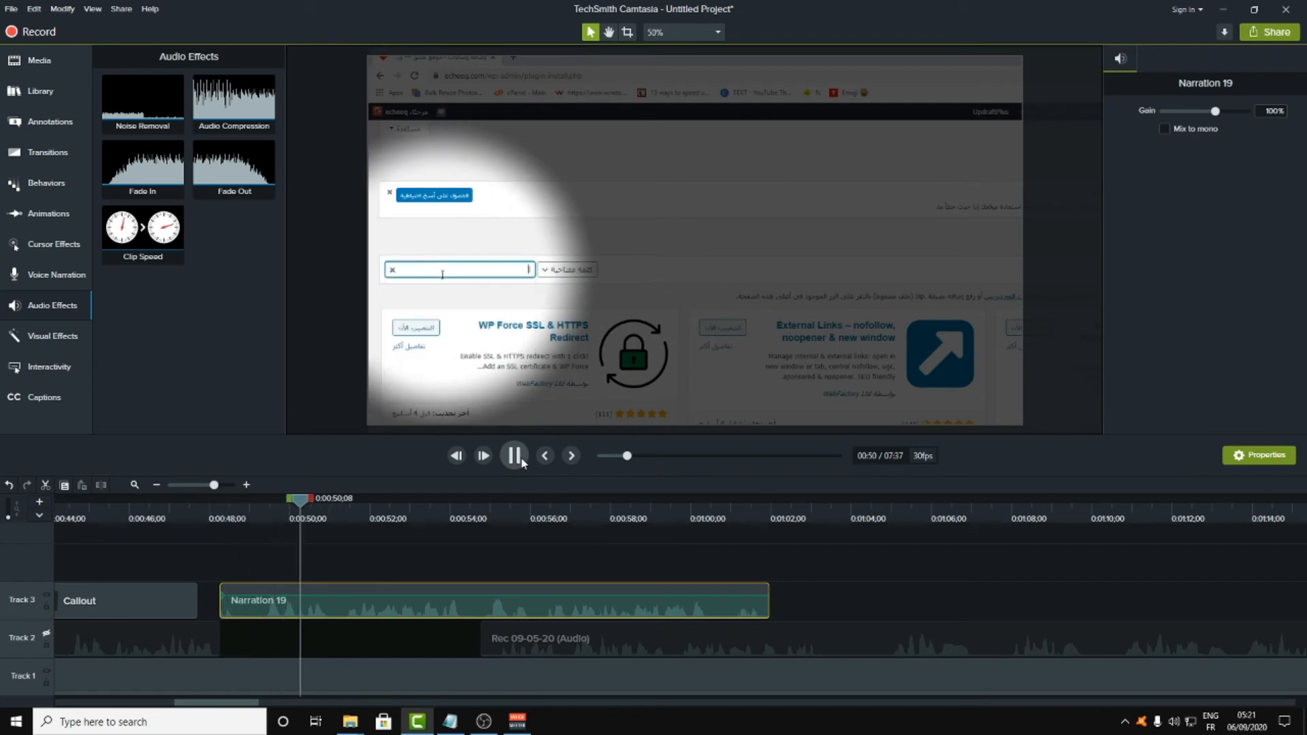
{"action": "left_click", "coordinate": [521, 461]}
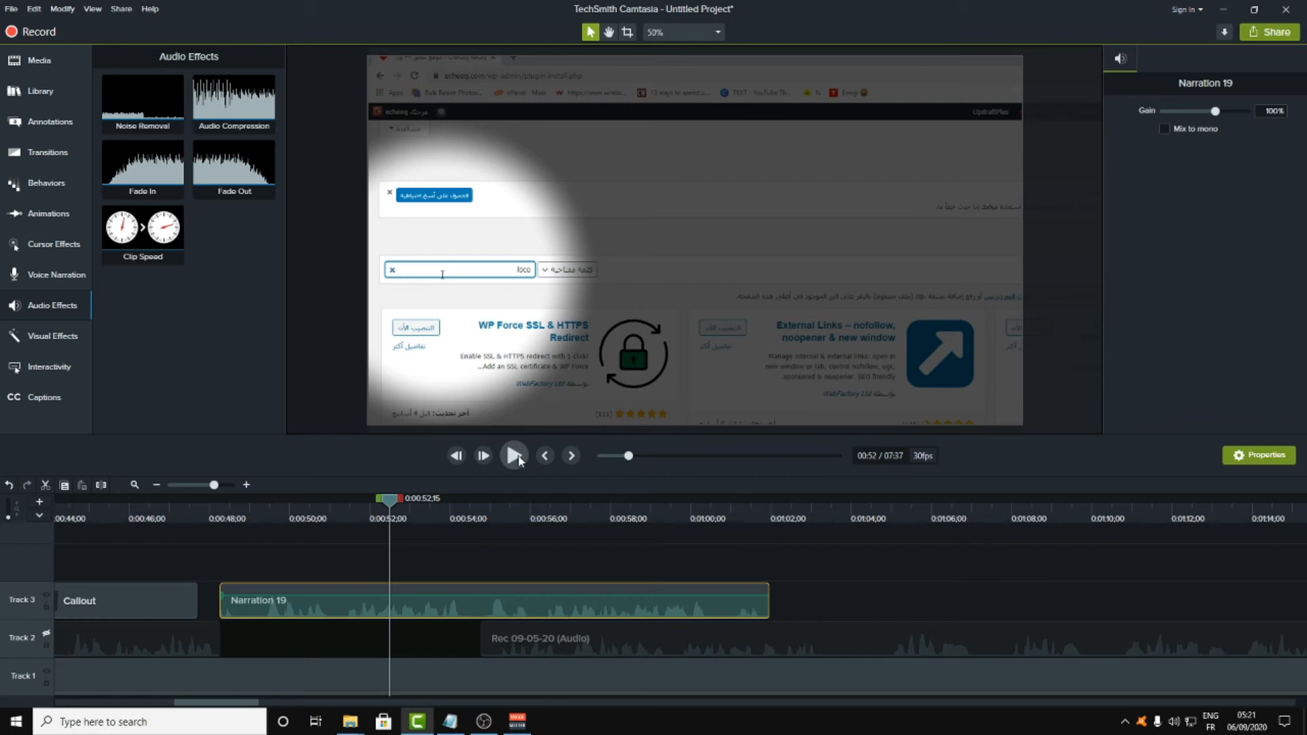
{"action": "left_click", "coordinate": [520, 461]}
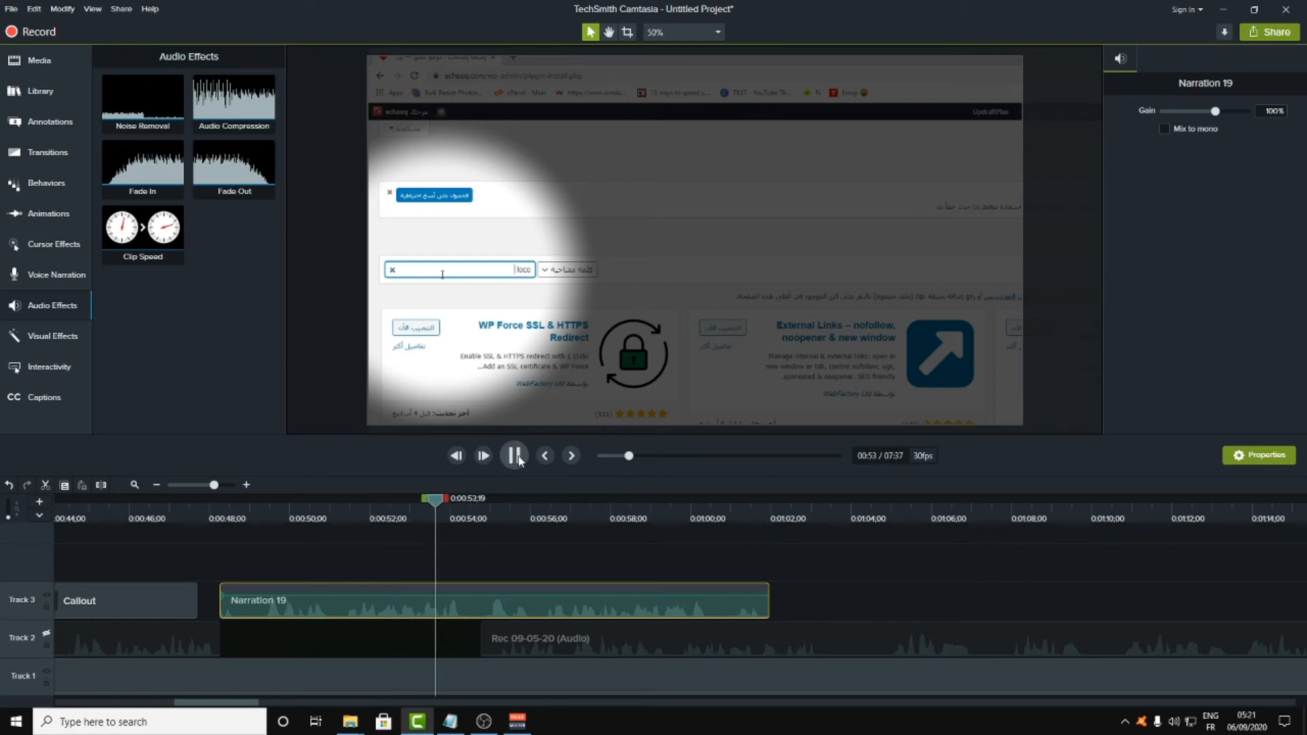
{"action": "left_click", "coordinate": [519, 461]}
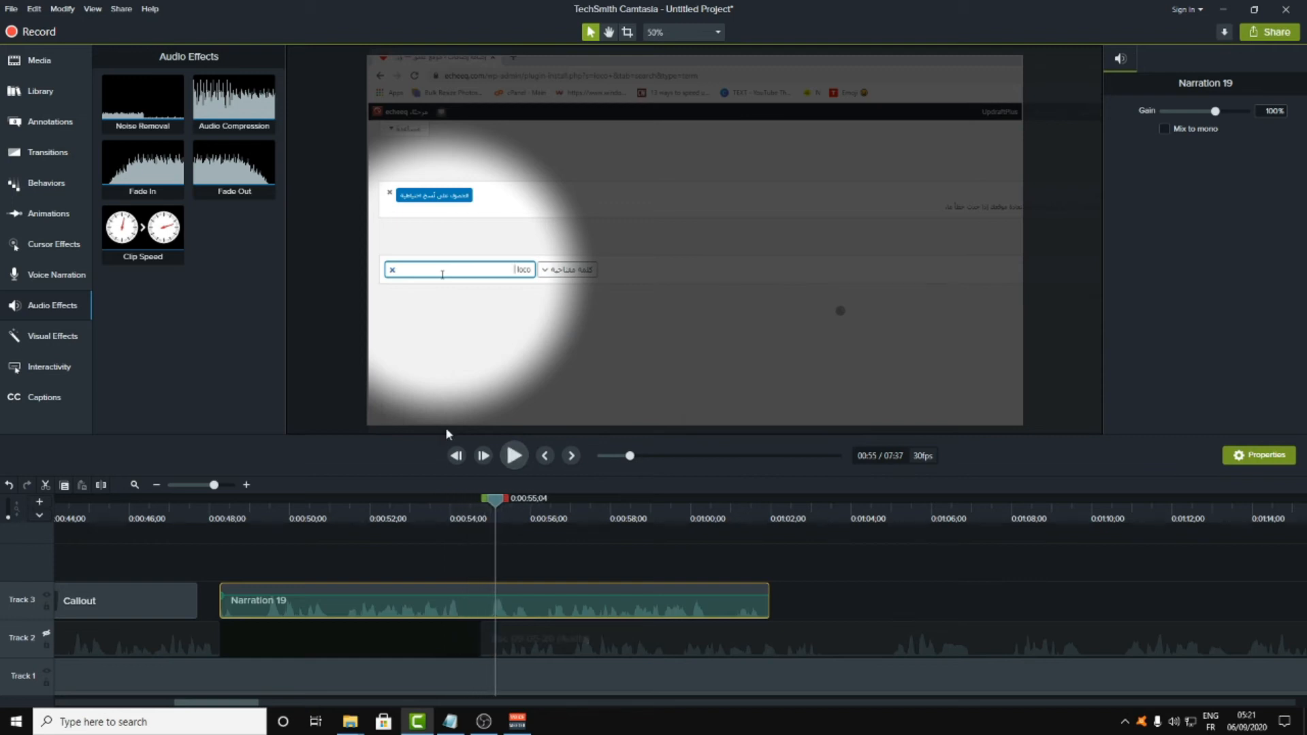
- Apply Noise Removal to the Narration 19 clip and listen to it from 0:00:48;17
{"action": "left_click_drag", "start_coordinate": [153, 88], "coordinate": [397, 598]}
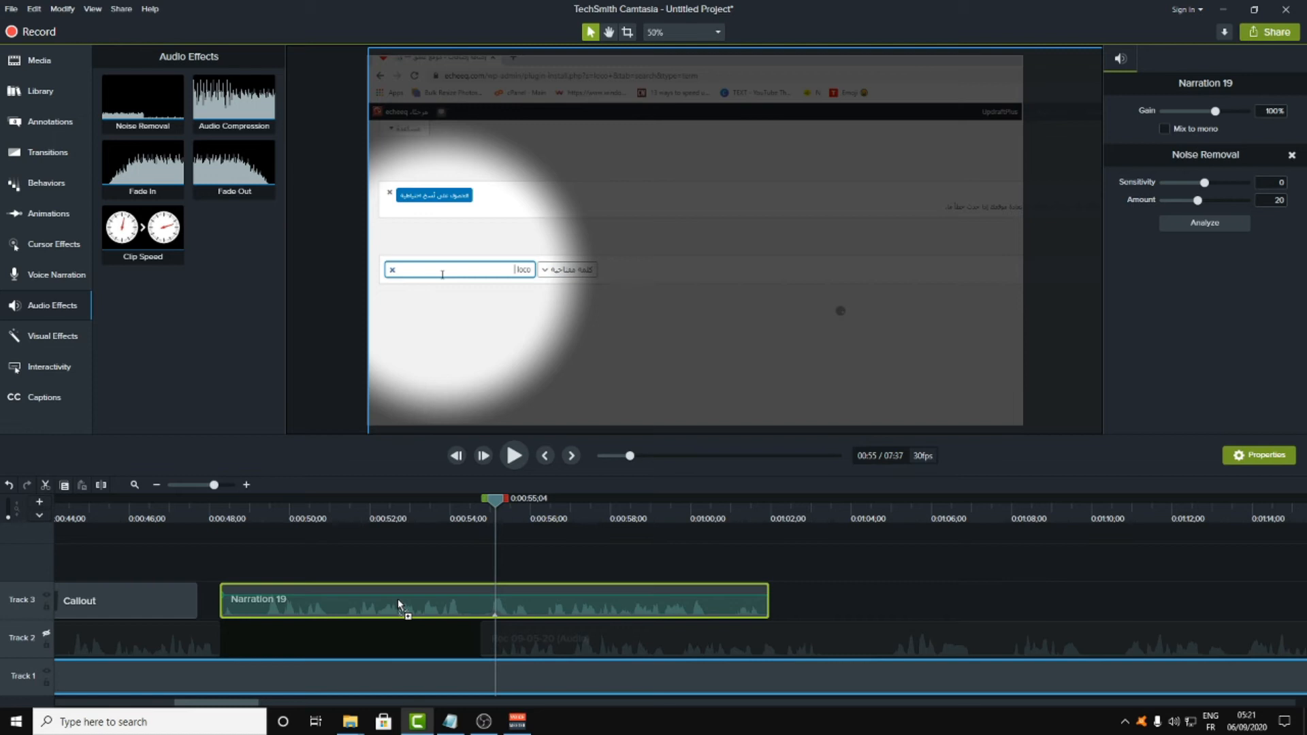
{"action": "left_click_drag", "start_coordinate": [397, 598], "coordinate": [397, 598]}
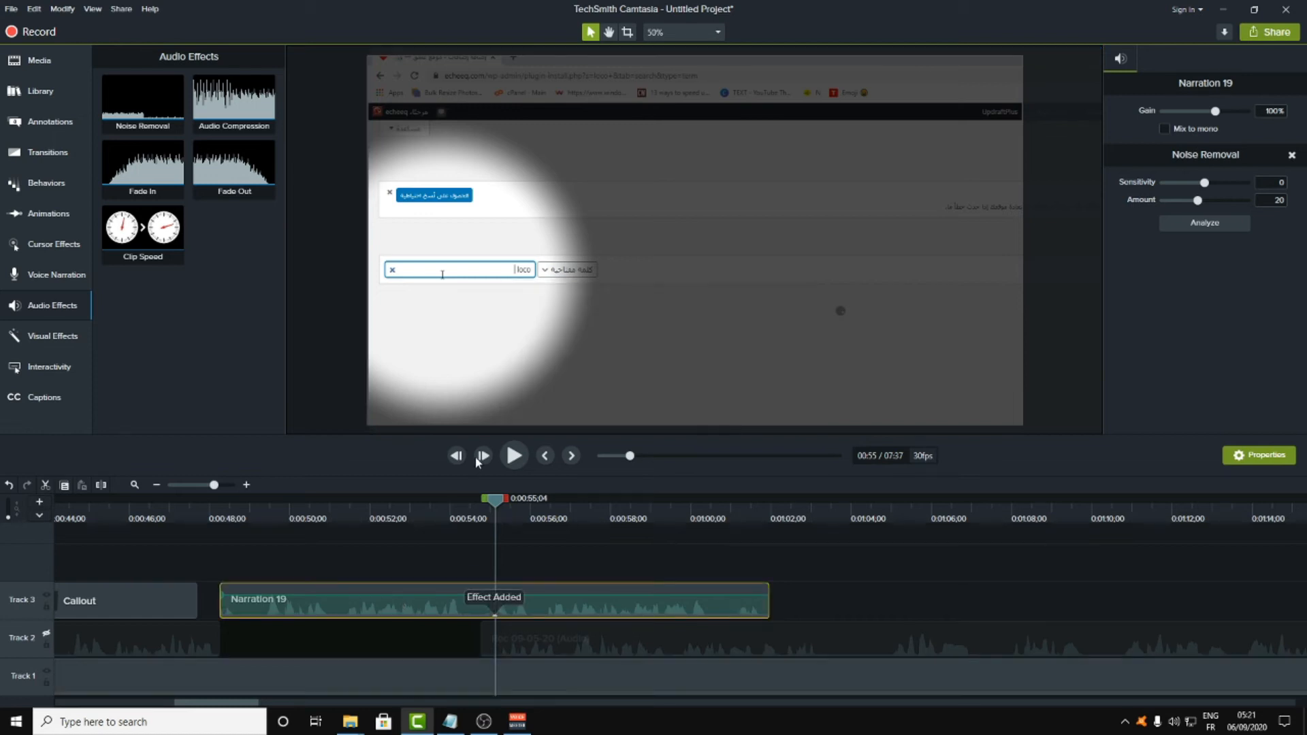
{"action": "left_click", "coordinate": [225, 513]}
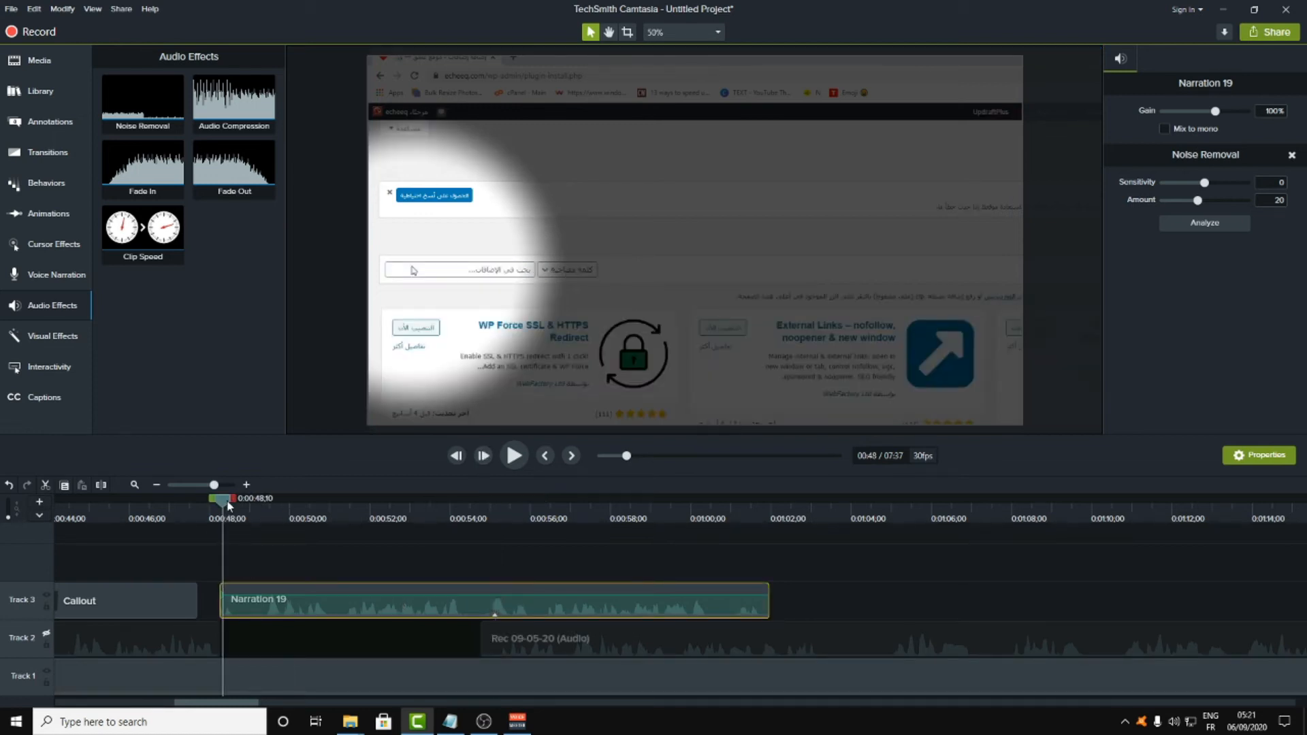
{"action": "left_click_drag", "start_coordinate": [229, 505], "coordinate": [237, 509]}
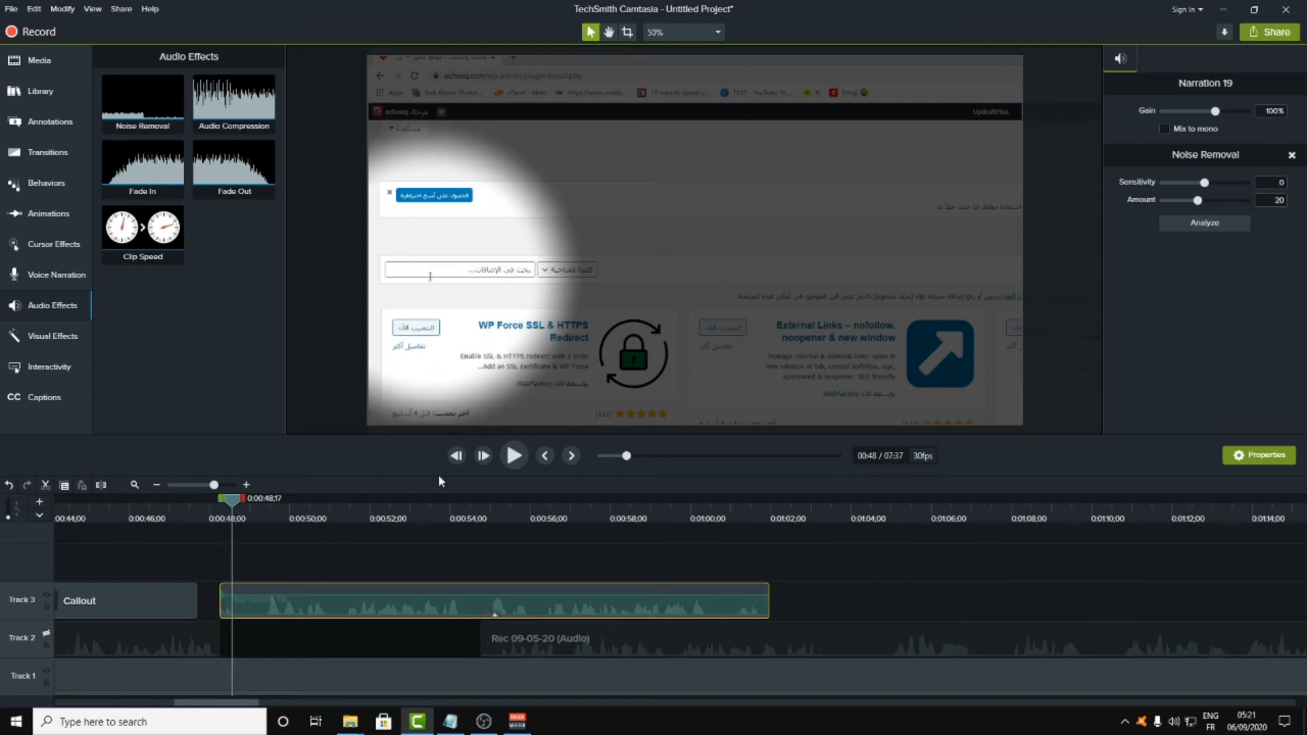
{"action": "left_click", "coordinate": [515, 456]}
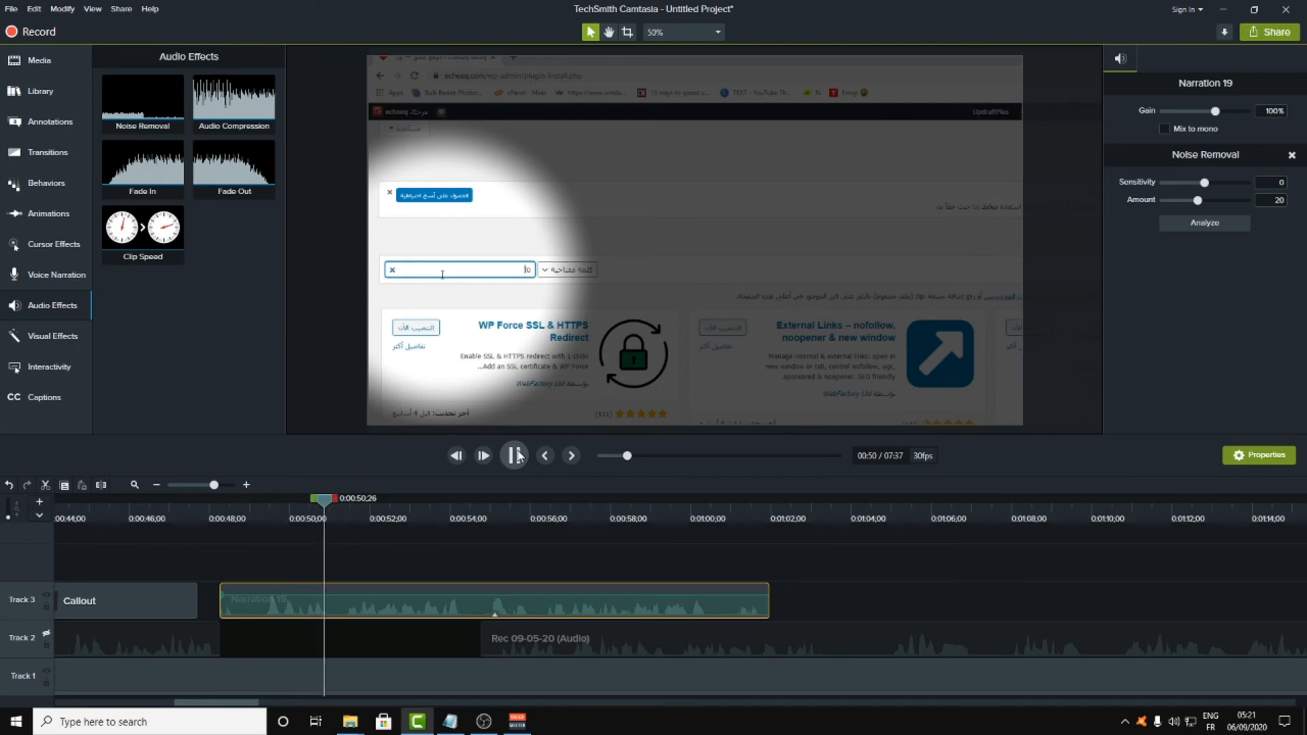
{"action": "left_click", "coordinate": [515, 455]}
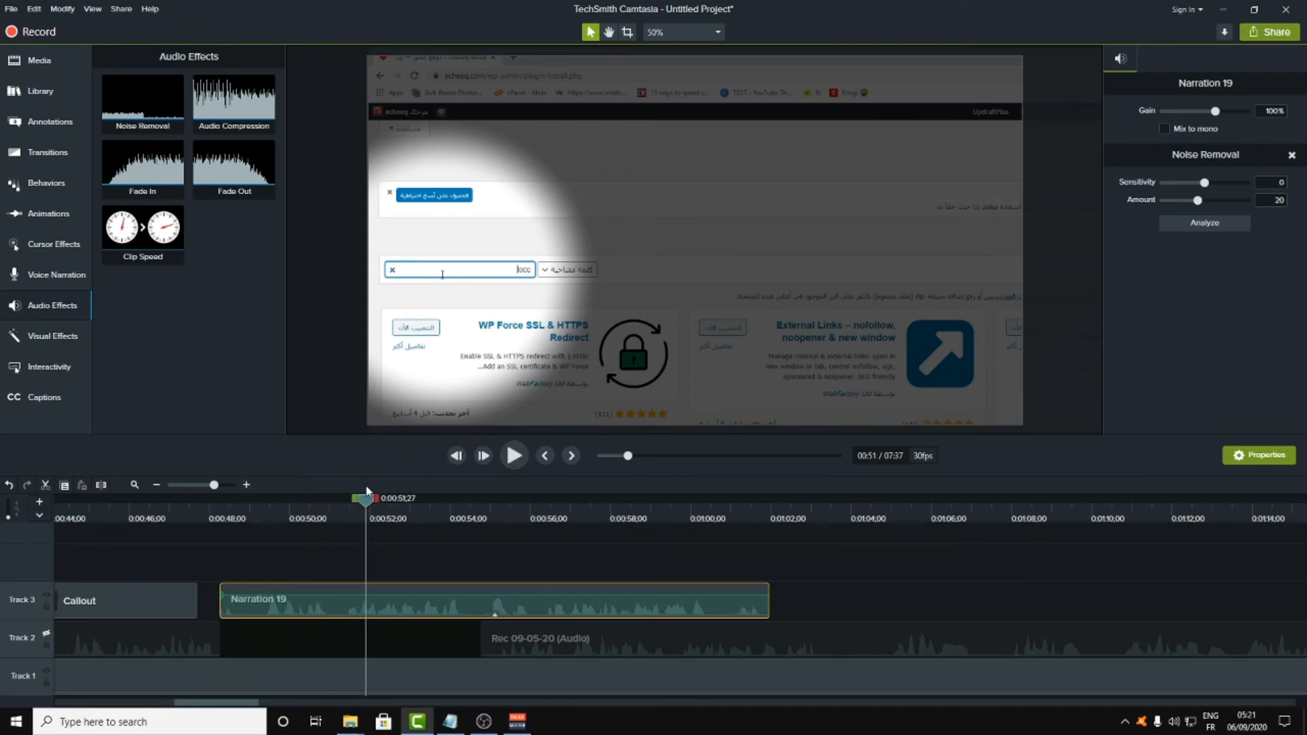
- Set the Noise Removal sensitivity of Narration 19 to 4 and play the narration from 0:00:51;03 to check the sound
{"action": "left_click", "coordinate": [324, 504]}
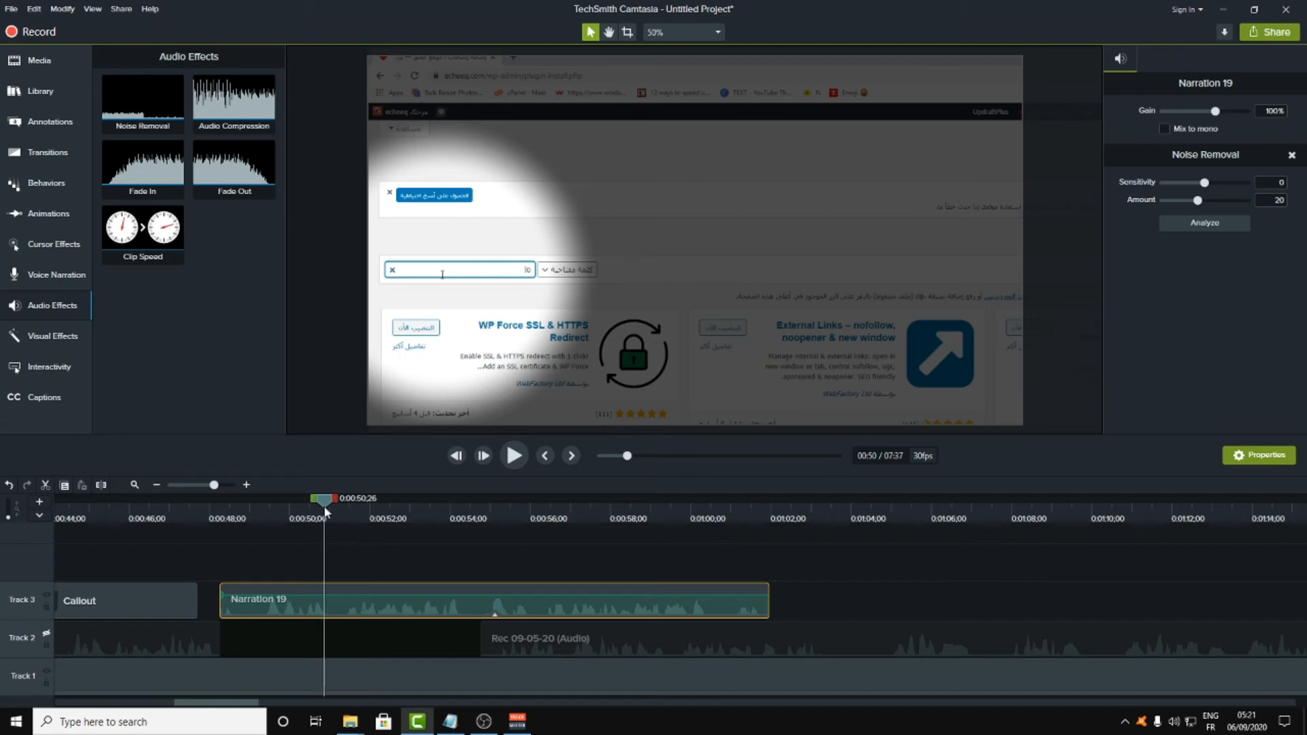
{"action": "left_click", "coordinate": [335, 503]}
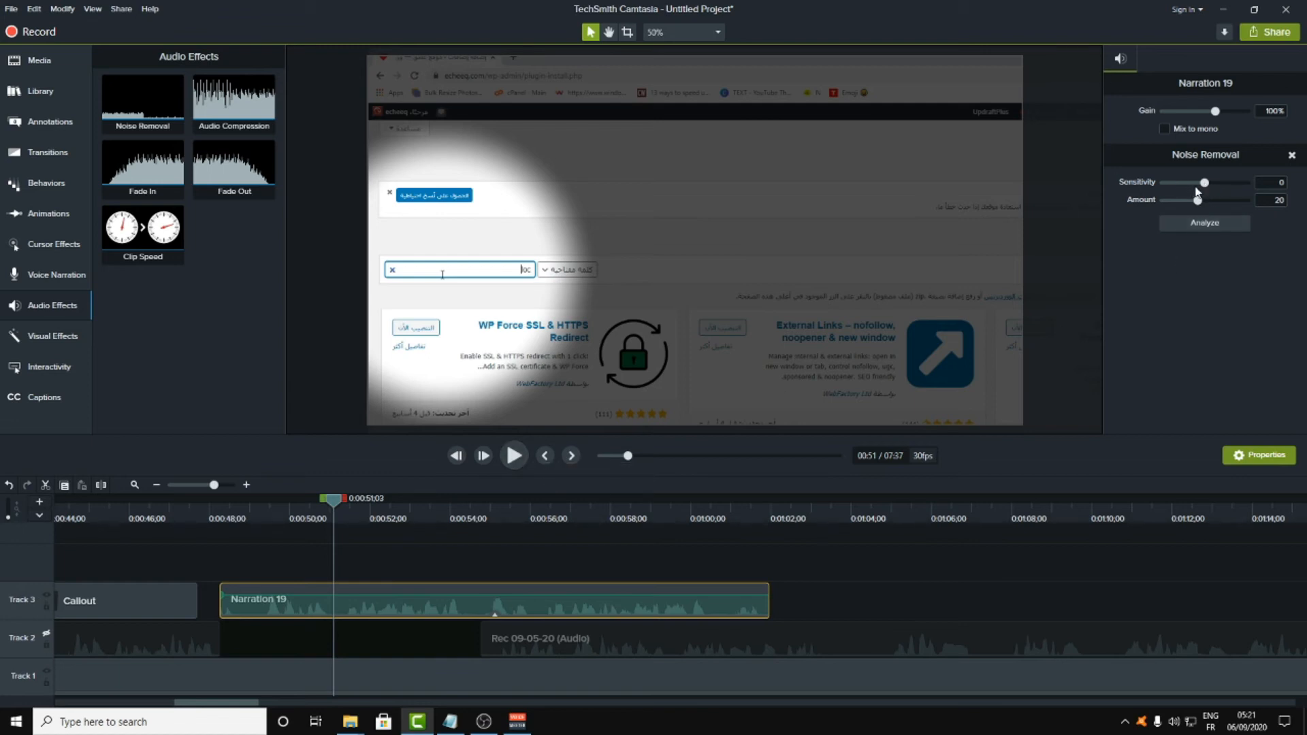
{"action": "left_click_drag", "start_coordinate": [1203, 184], "coordinate": [1193, 184]}
{"action": "left_click", "coordinate": [514, 455]}
{"action": "key", "text": "space"}
{"action": "left_click_drag", "start_coordinate": [1195, 185], "coordinate": [1213, 185]}
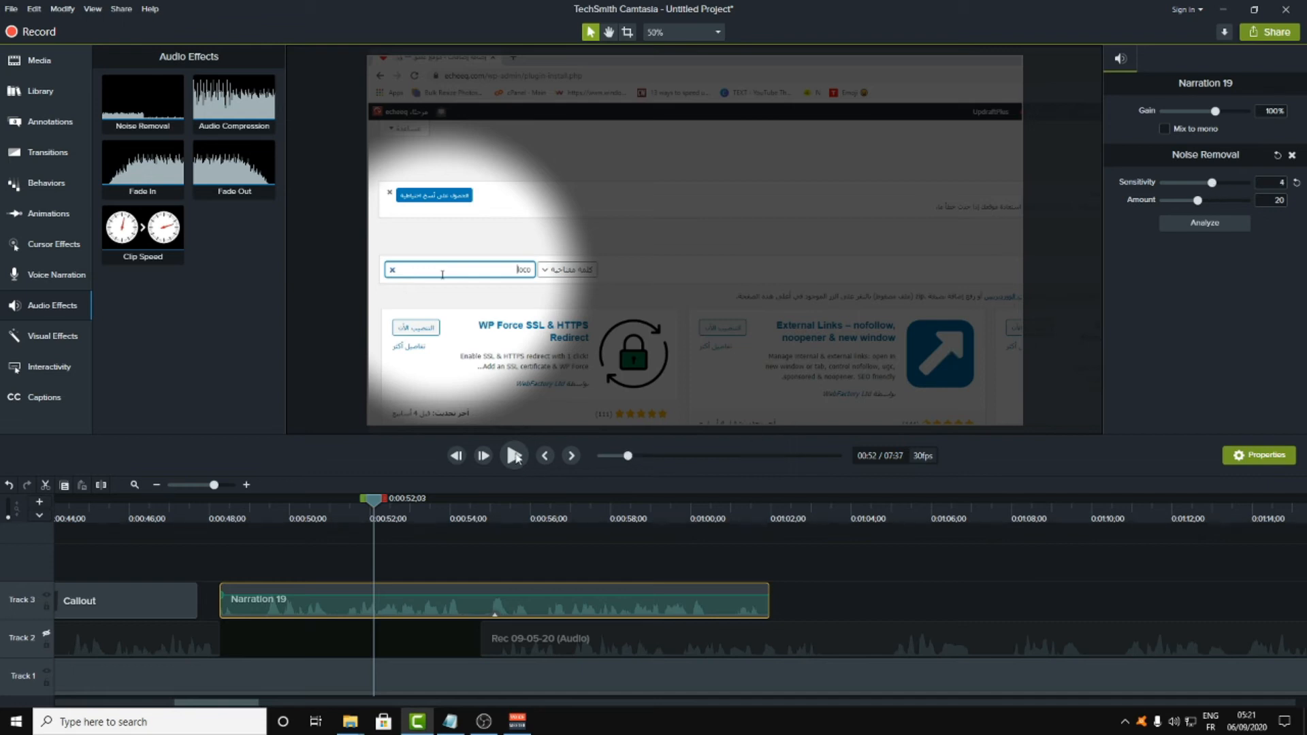
{"action": "left_click", "coordinate": [514, 456]}
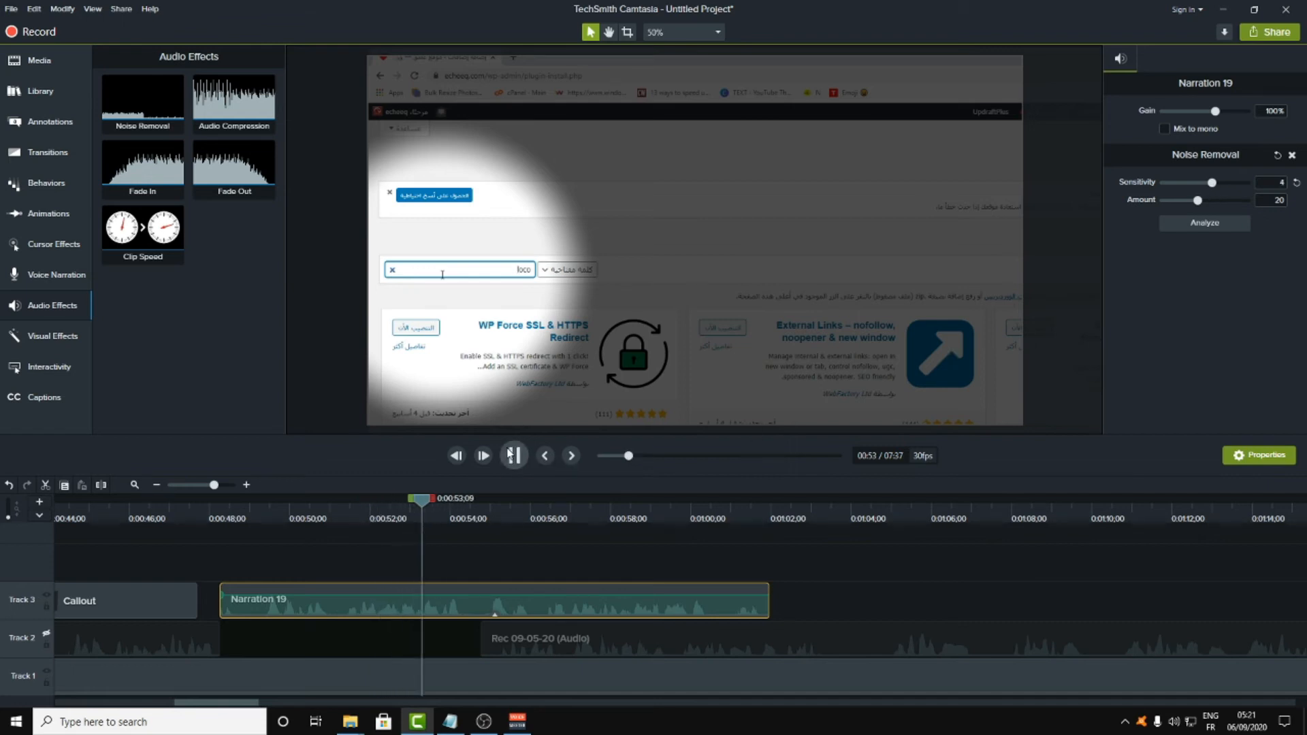
{"action": "key", "text": "space"}
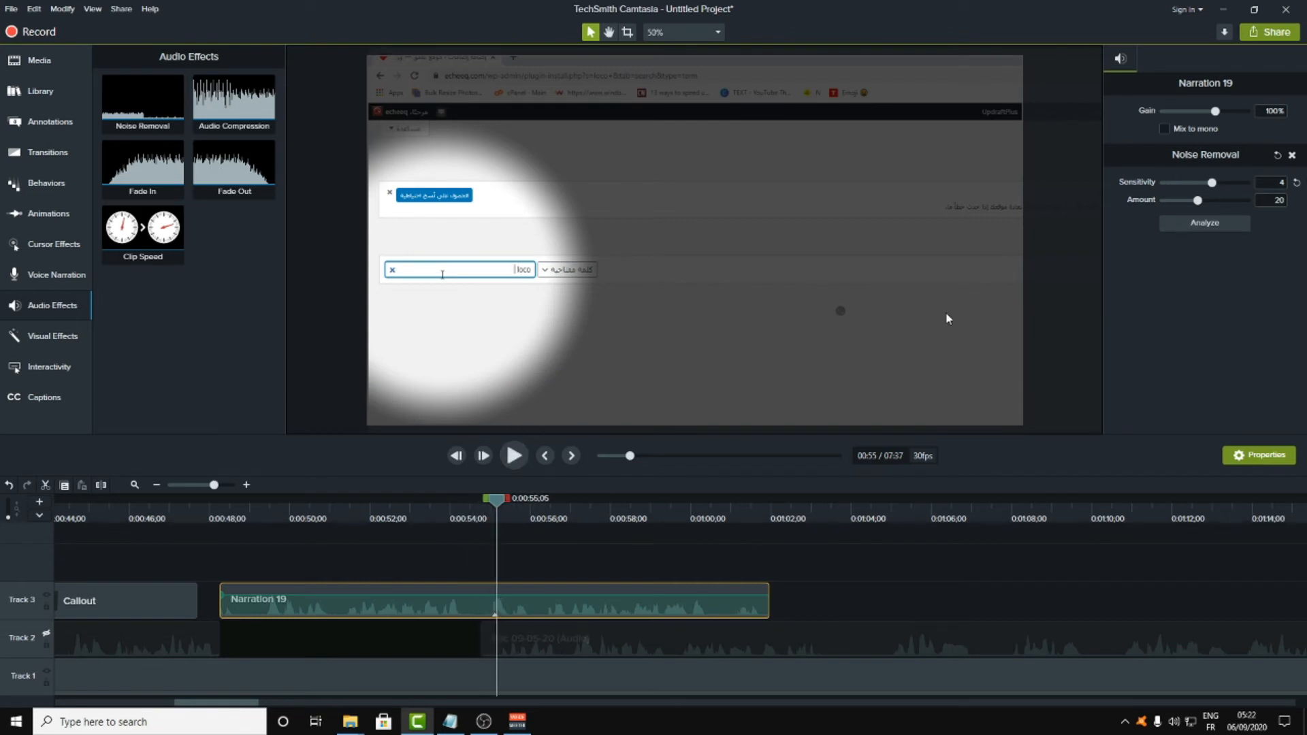
- Apply Audio Compression with medium volume variation to Narration 19 and play a few seconds of it
{"action": "left_click", "coordinate": [215, 129]}
{"action": "left_click_drag", "start_coordinate": [229, 109], "coordinate": [377, 597]}
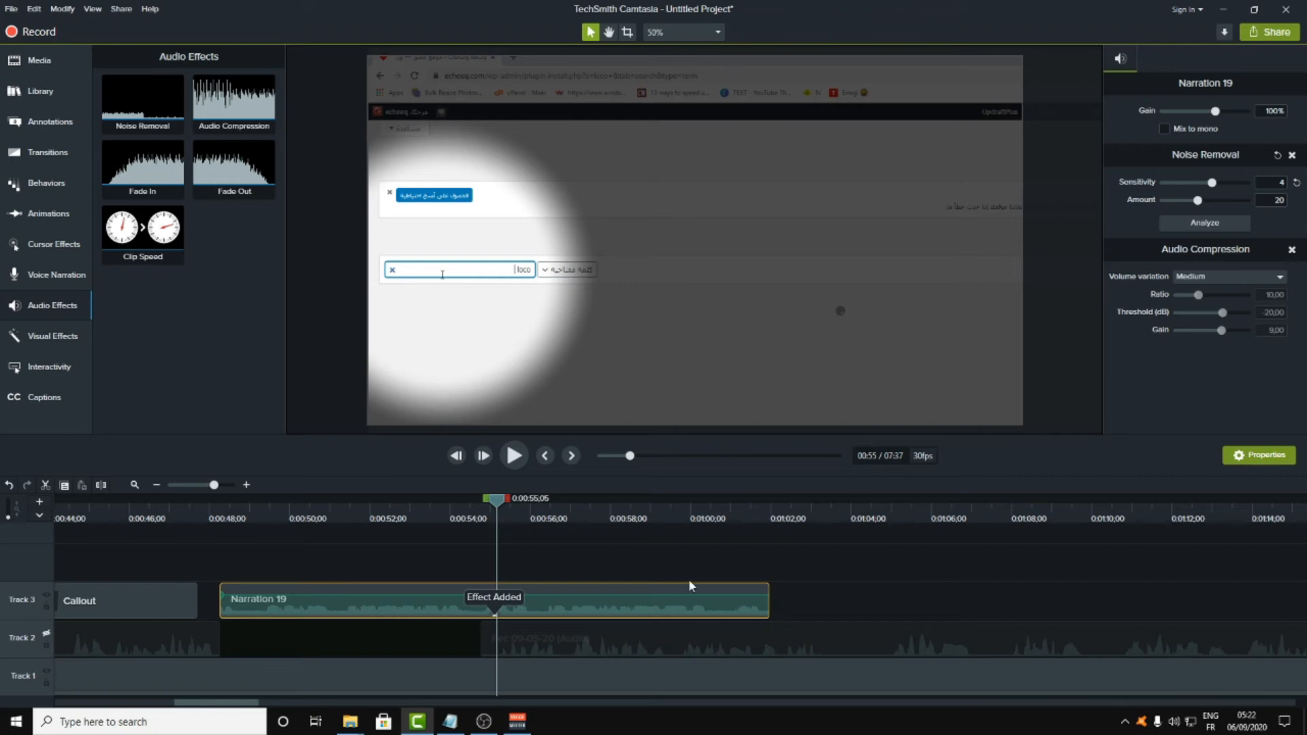
{"action": "left_click", "coordinate": [512, 457]}
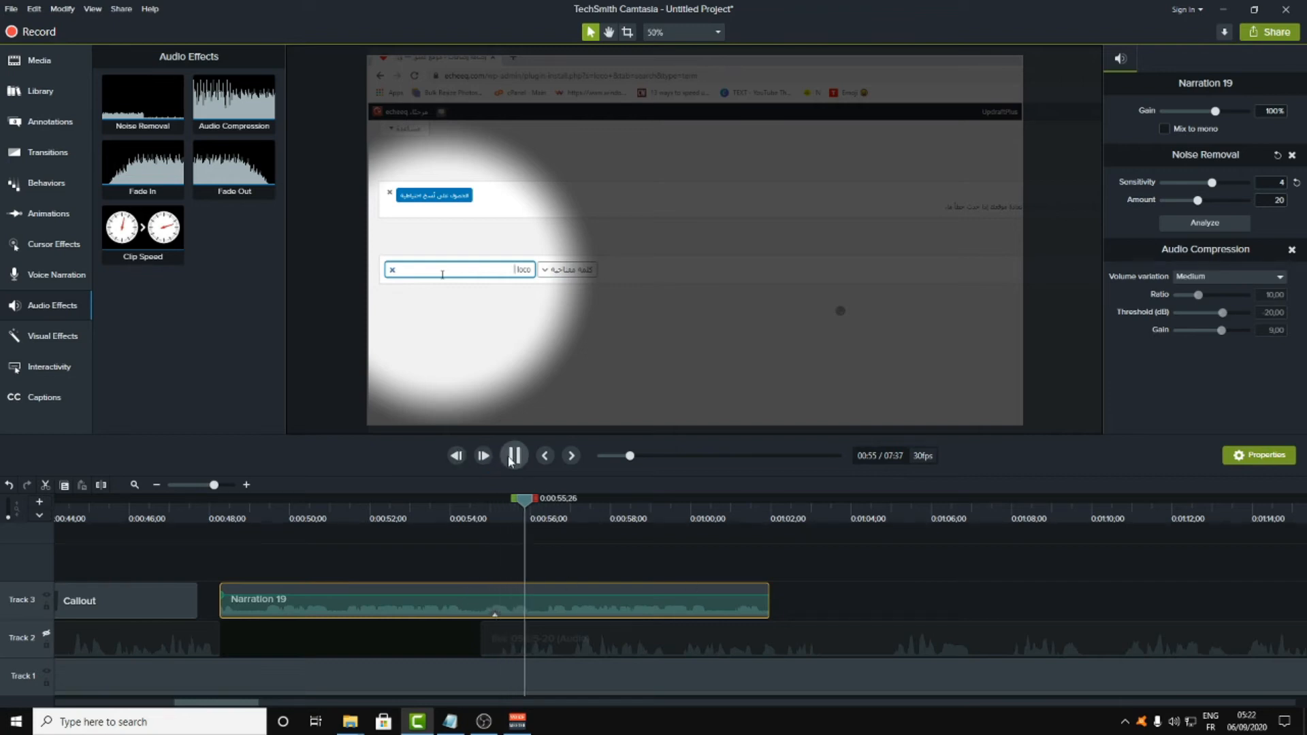
{"action": "left_click", "coordinate": [512, 456]}
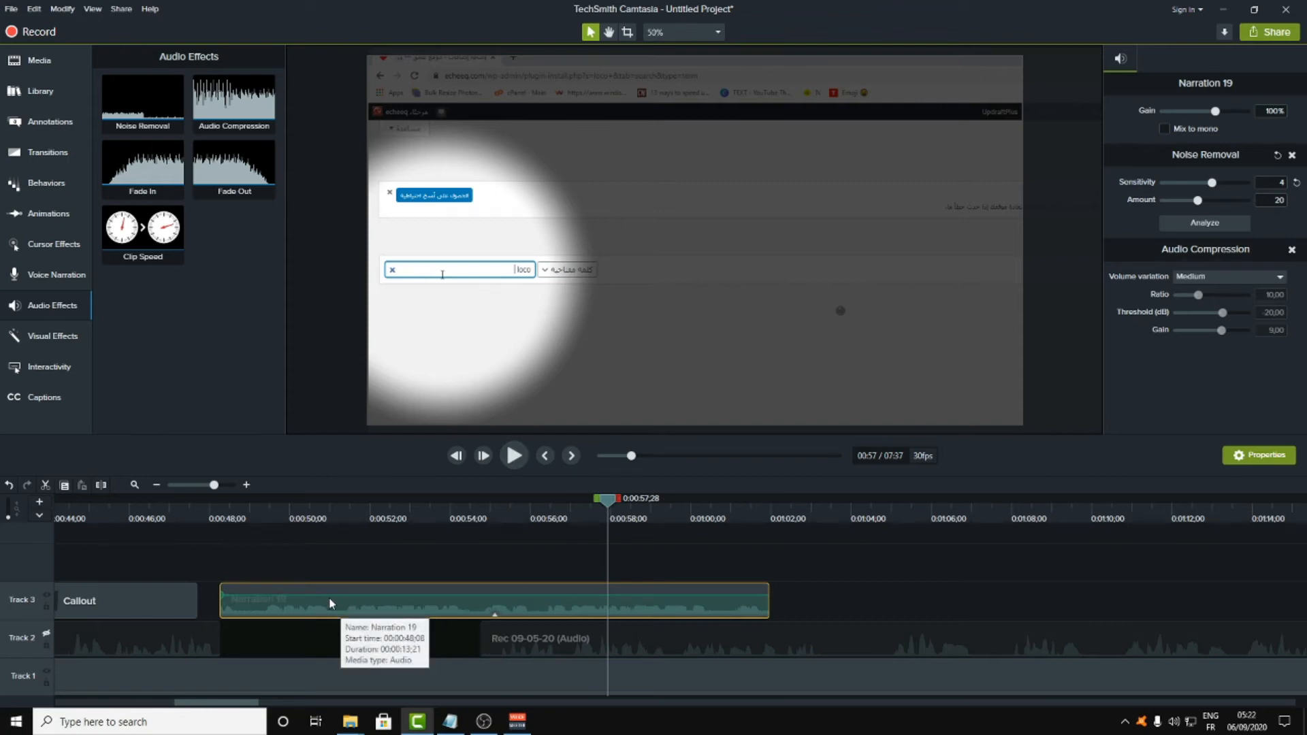
- Split the Track 1 screen recording at 0:00:48;16 and again at 0:01:01;01
{"action": "left_click", "coordinate": [340, 512]}
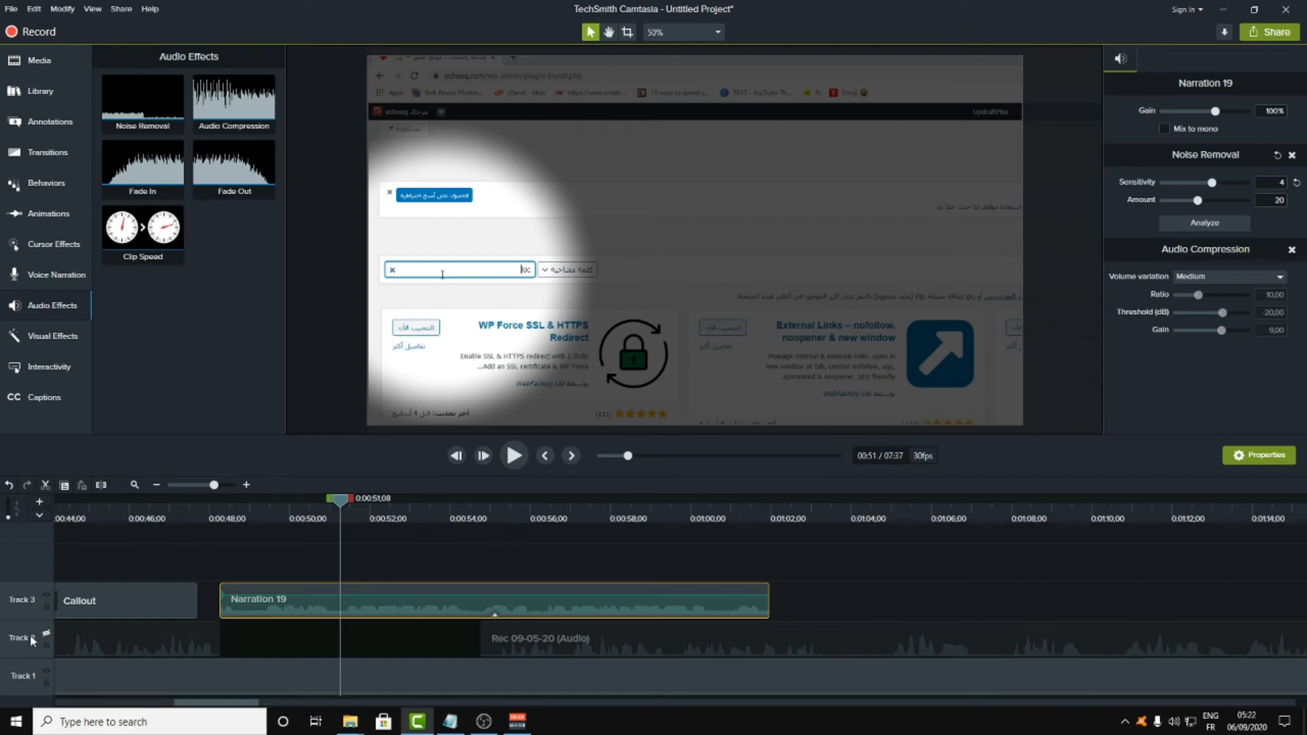
{"action": "left_click", "coordinate": [232, 514]}
{"action": "left_click", "coordinate": [292, 684]}
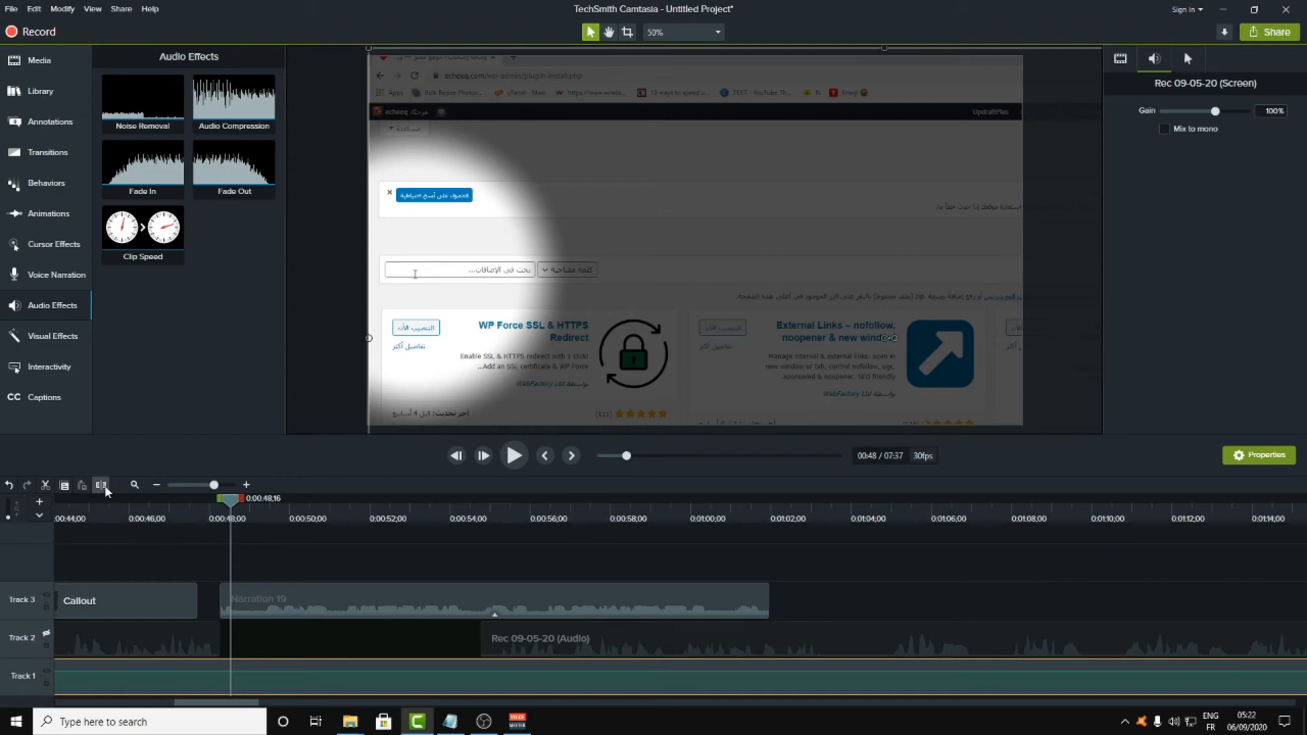
{"action": "left_click", "coordinate": [453, 516]}
{"action": "left_click_drag", "start_coordinate": [453, 509], "coordinate": [729, 512]}
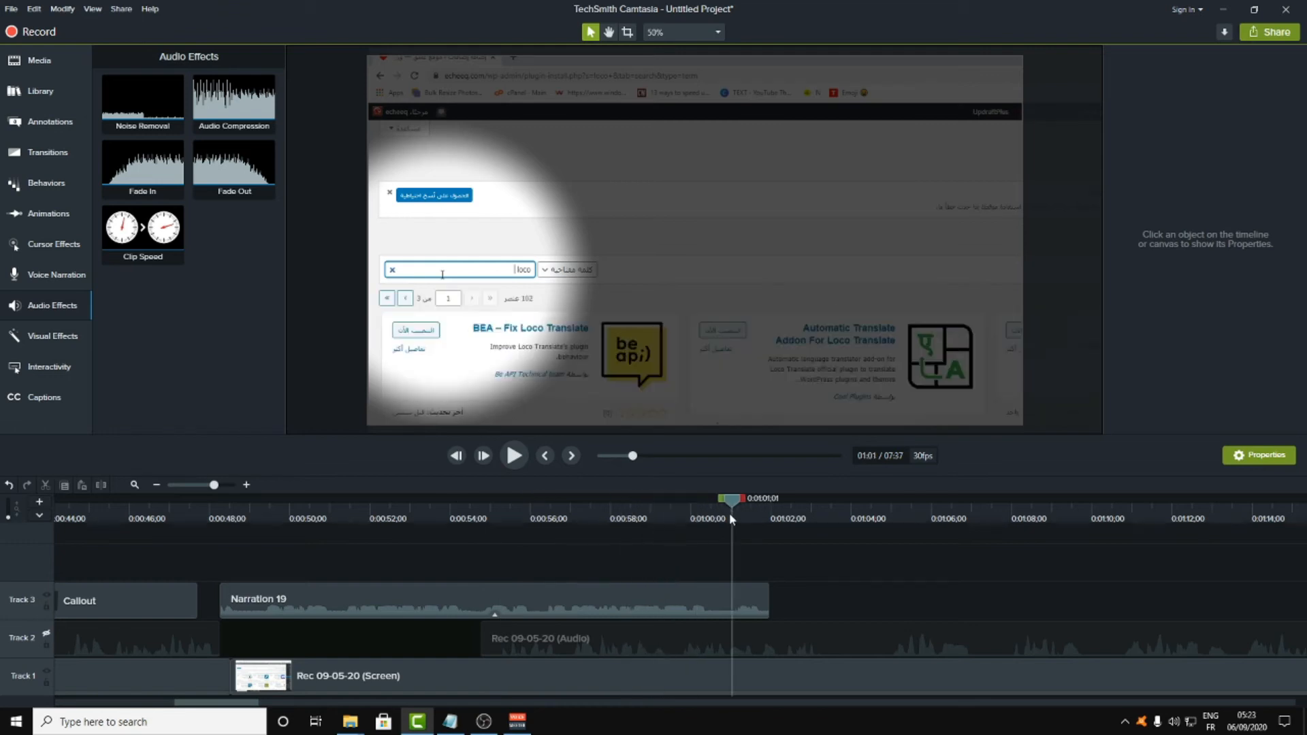
{"action": "left_click", "coordinate": [681, 692]}
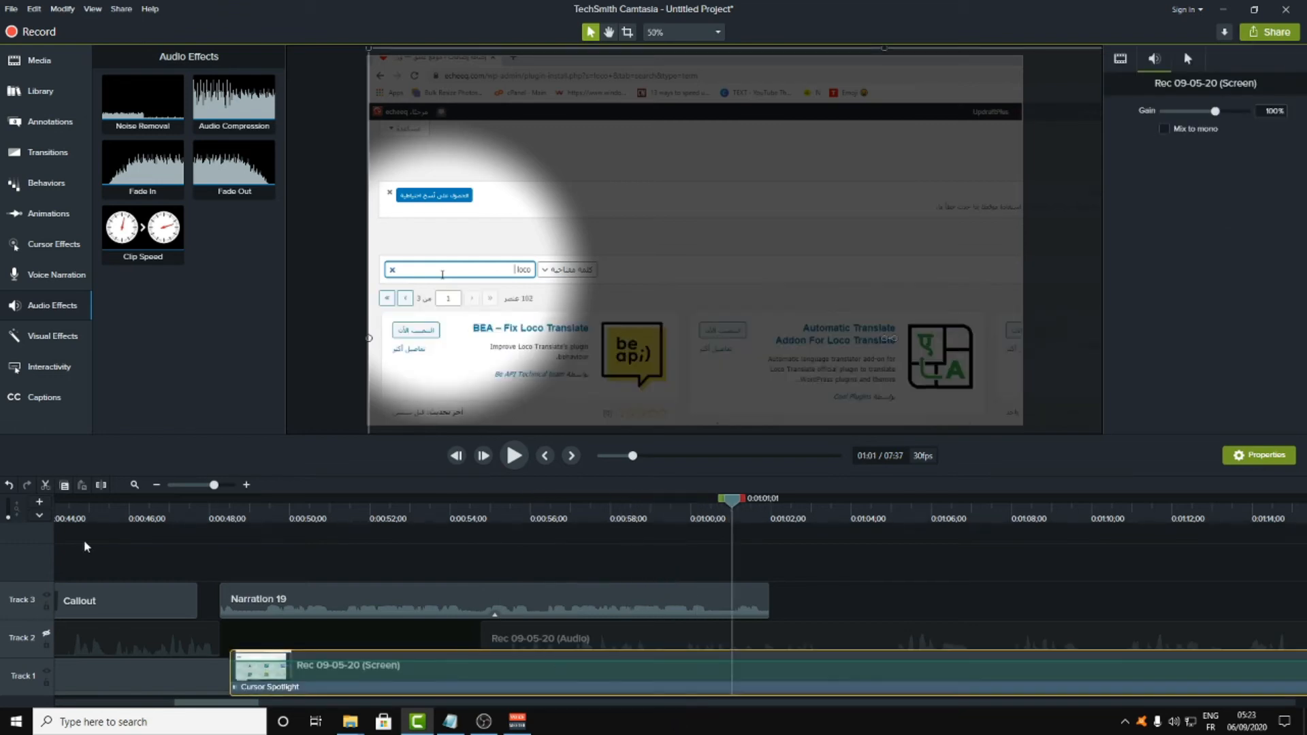
{"action": "left_click", "coordinate": [102, 486]}
- Try the Clip Speed audio effect on the segment between the two Track 1 cuts and undo it
{"action": "left_click", "coordinate": [631, 680]}
{"action": "left_click_drag", "start_coordinate": [141, 235], "coordinate": [397, 684]}
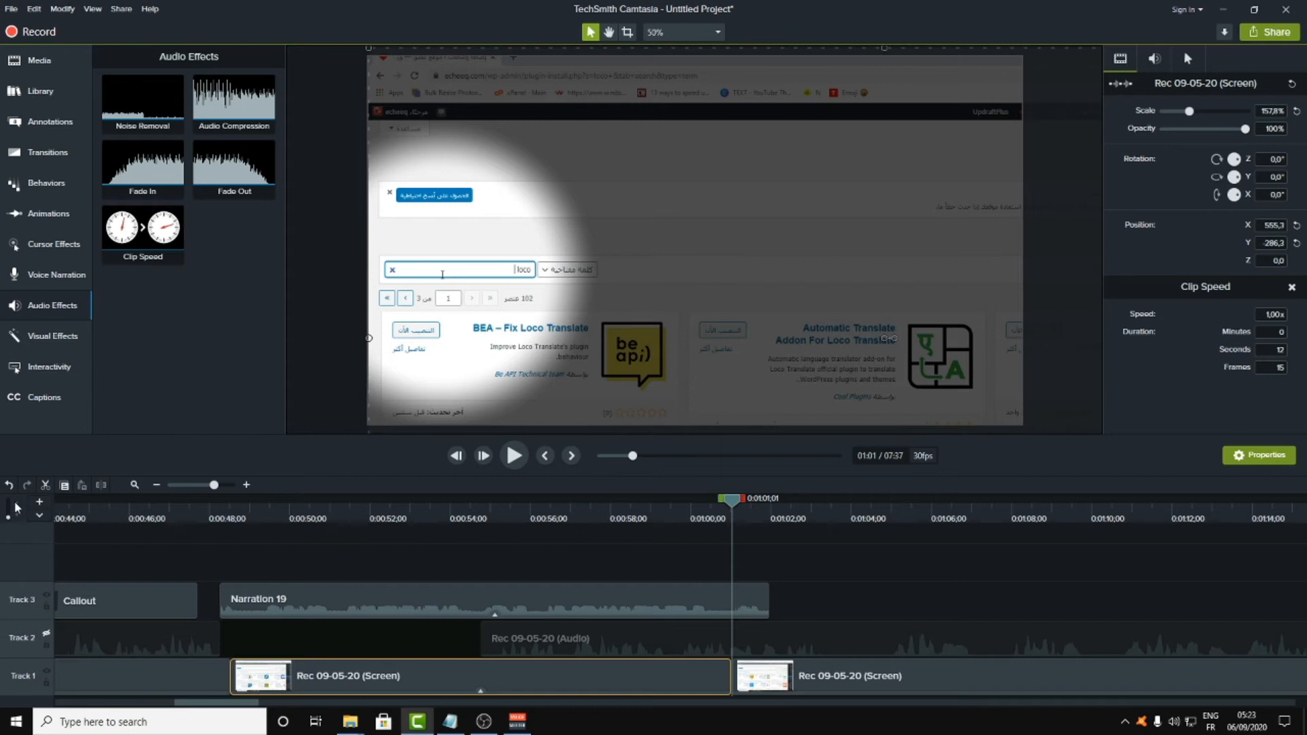
{"action": "left_click", "coordinate": [9, 484]}
- Apply Clip Speed to Narration 19, shorten it to a speed of 1.42x, and play part of the result
{"action": "left_click_drag", "start_coordinate": [163, 238], "coordinate": [358, 593]}
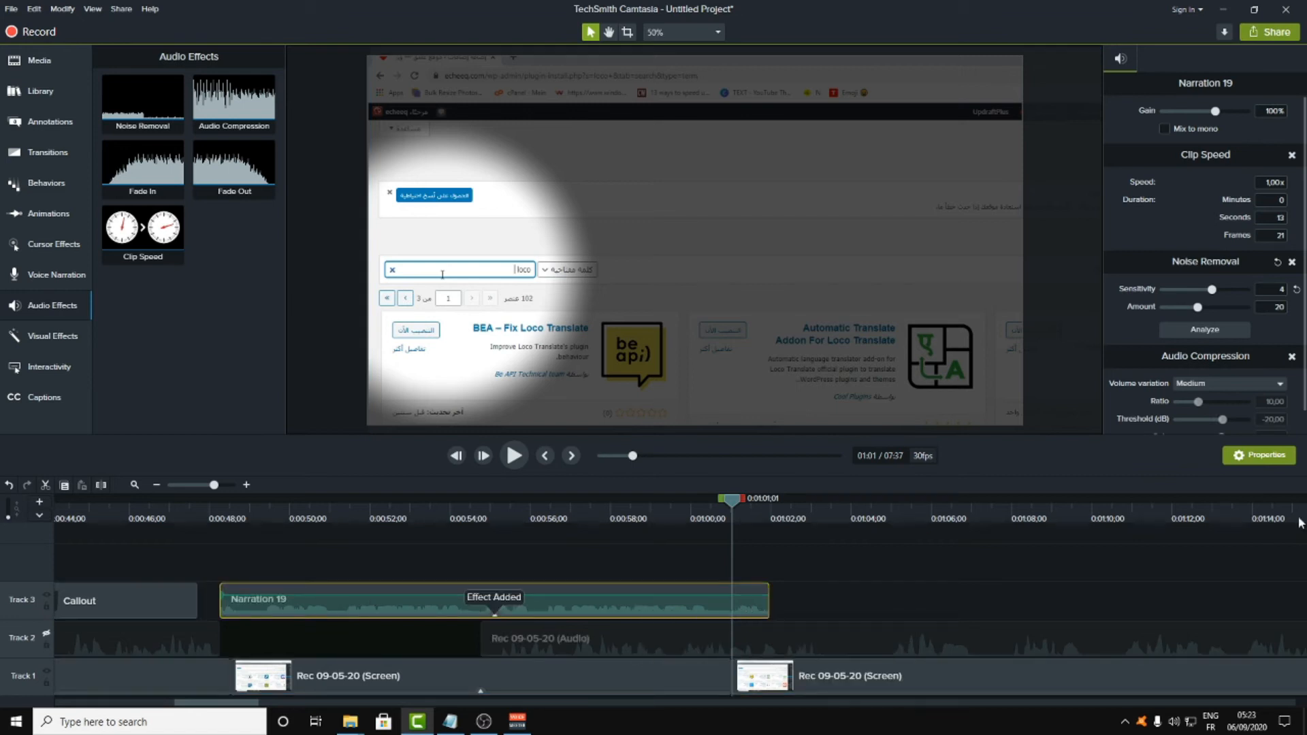
{"action": "left_click", "coordinate": [494, 614]}
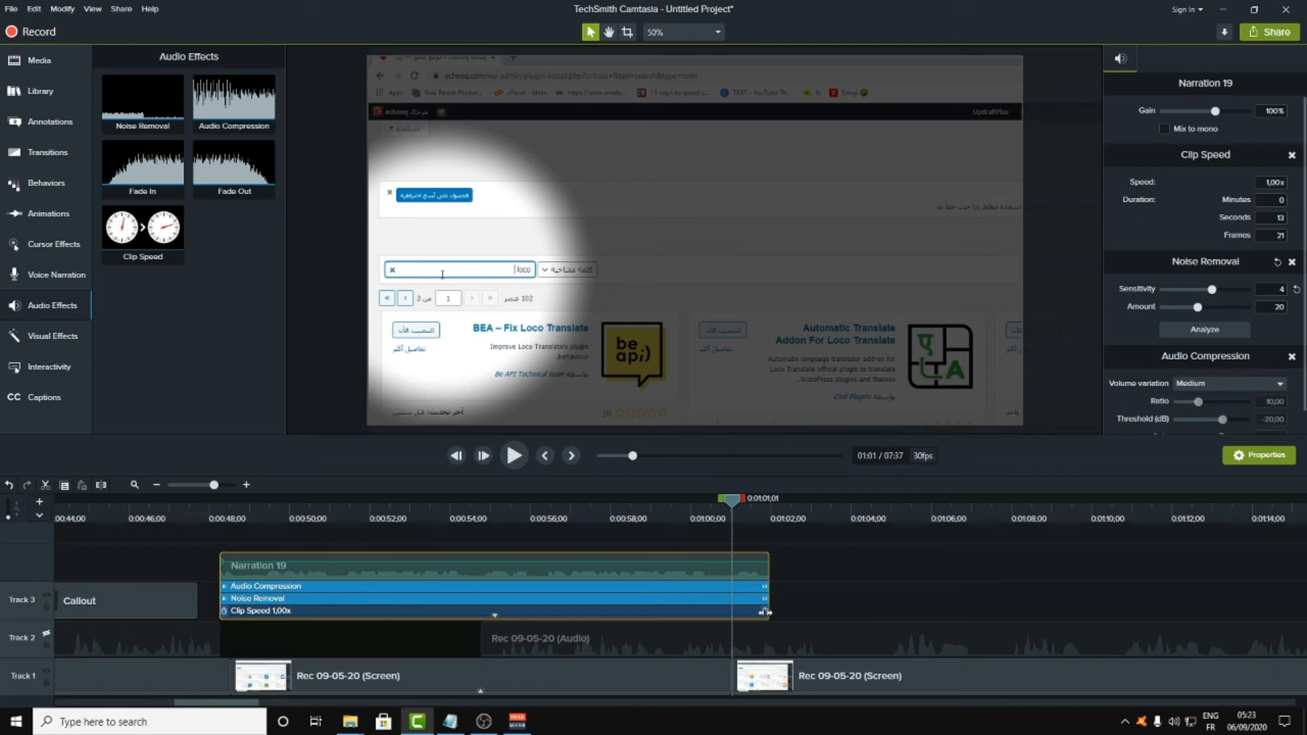
{"action": "left_click_drag", "start_coordinate": [765, 612], "coordinate": [587, 612]}
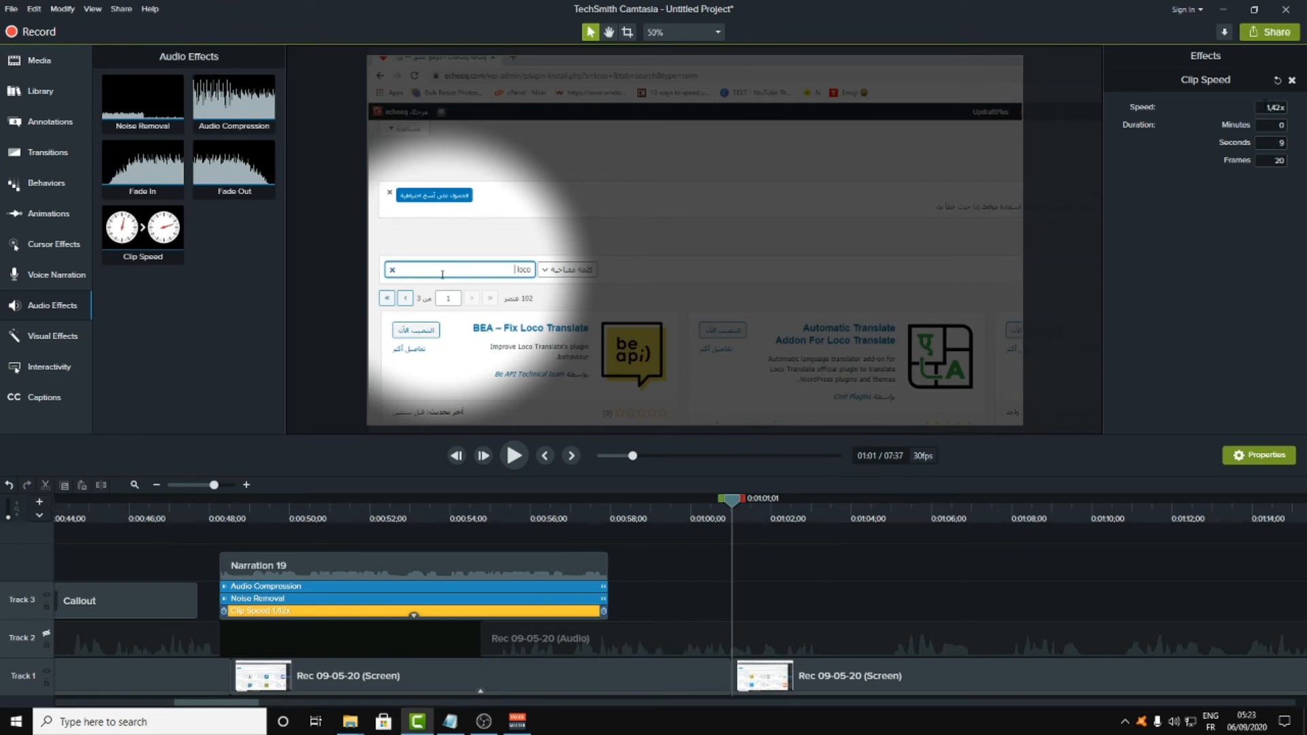
{"action": "left_click", "coordinate": [471, 514]}
{"action": "left_click", "coordinate": [516, 459]}
{"action": "left_click", "coordinate": [515, 456]}
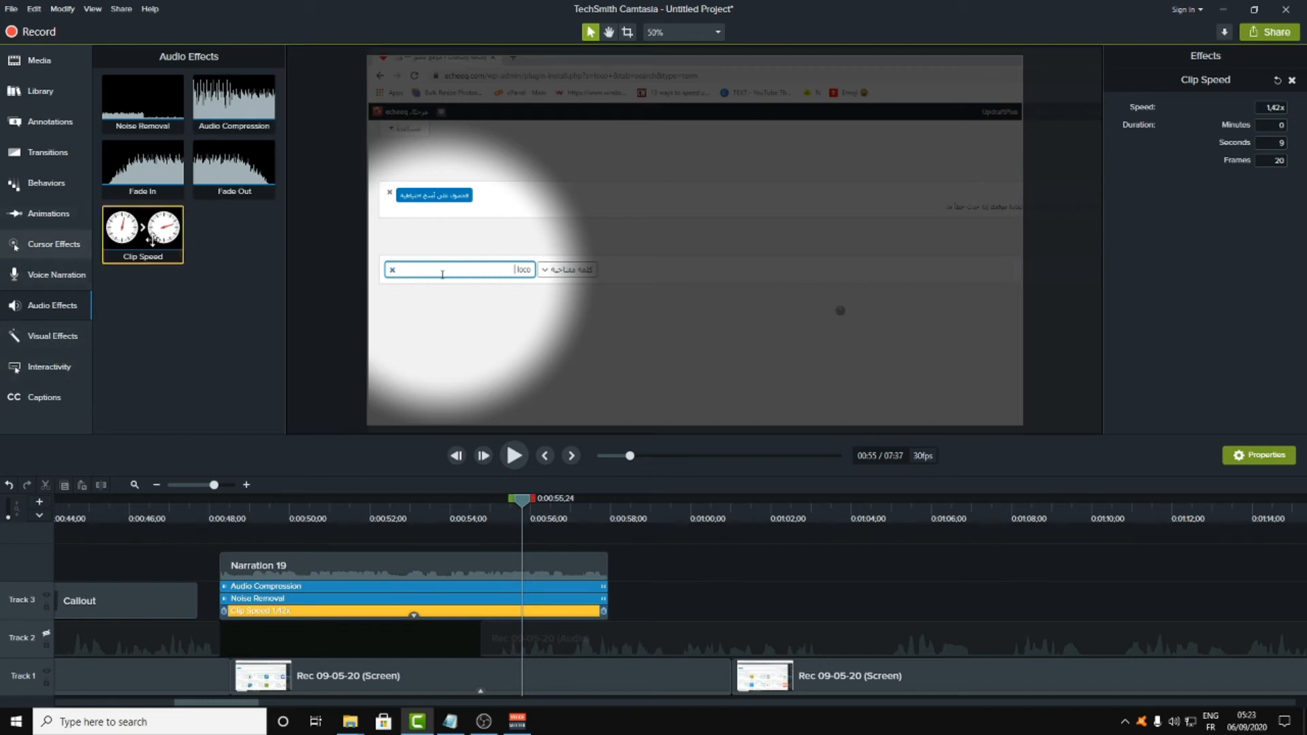
- Open the visual effects and delete the Narration 19 clip from Track 3
{"action": "left_click", "coordinate": [35, 341]}
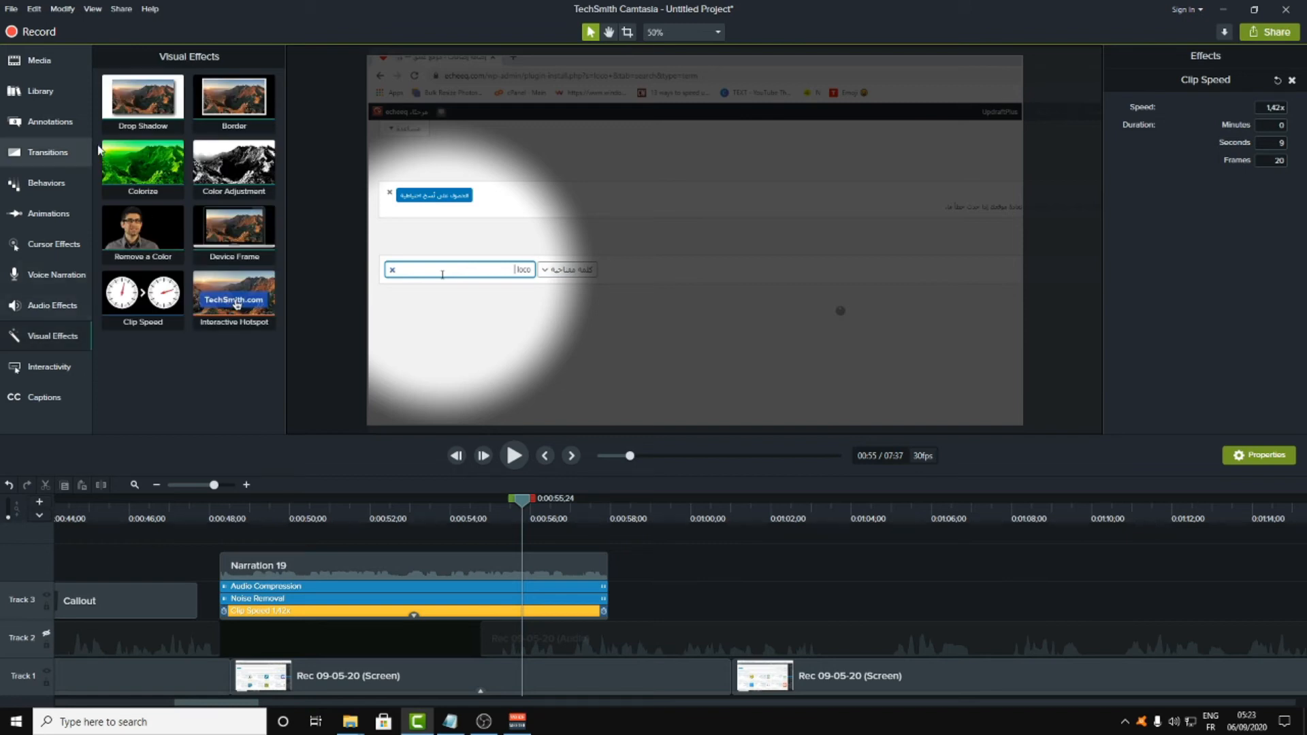
{"action": "left_click", "coordinate": [641, 554]}
{"action": "left_click", "coordinate": [341, 595]}
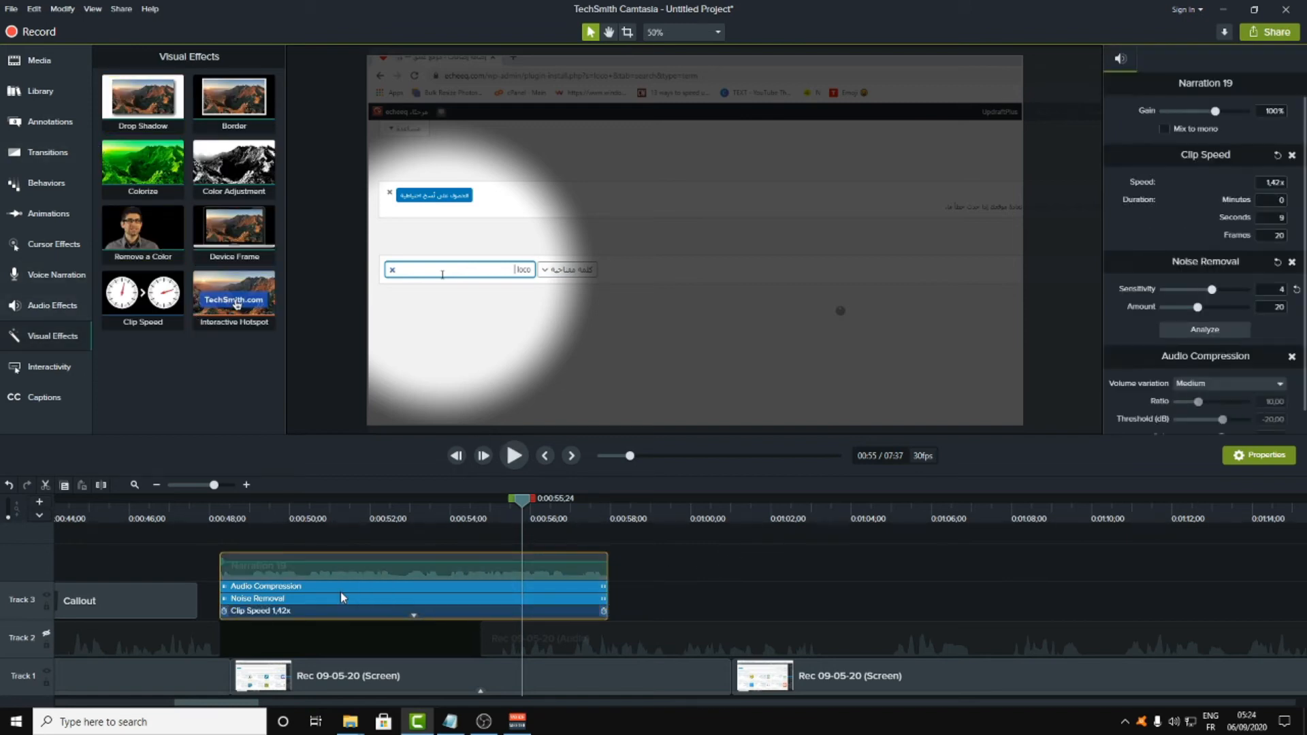
{"action": "key", "text": "Delete"}
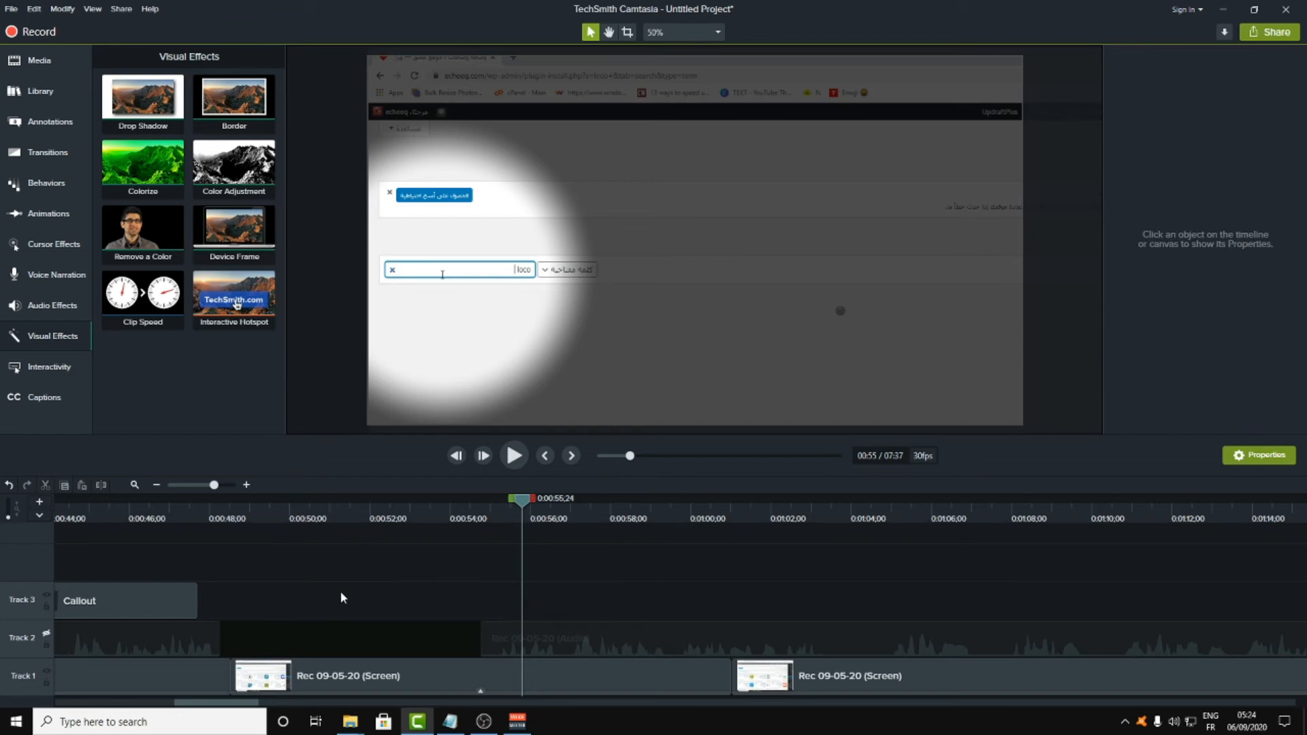
- Apply Clip Speed to the segment between the two Track 1 cuts and shorten it to a speed of 6.47x
{"action": "left_click", "coordinate": [324, 505]}
{"action": "left_click", "coordinate": [492, 670]}
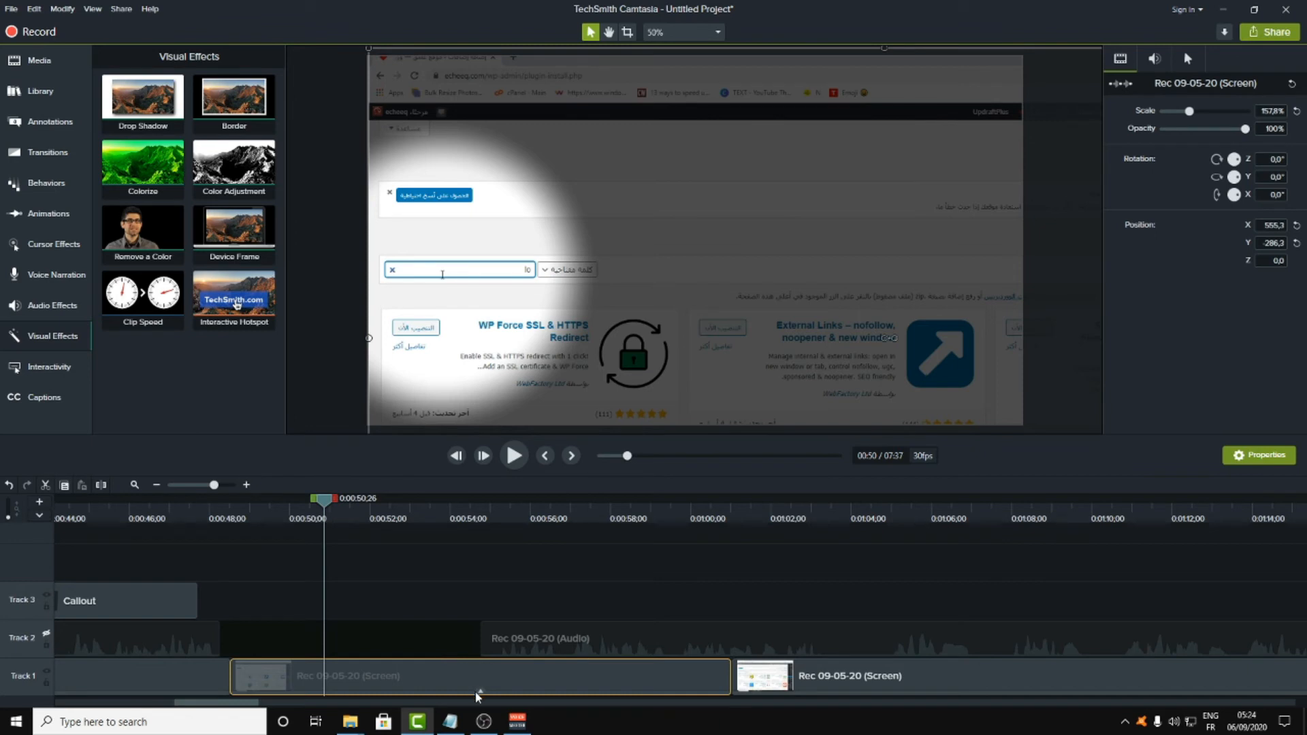
{"action": "left_click", "coordinate": [479, 692]}
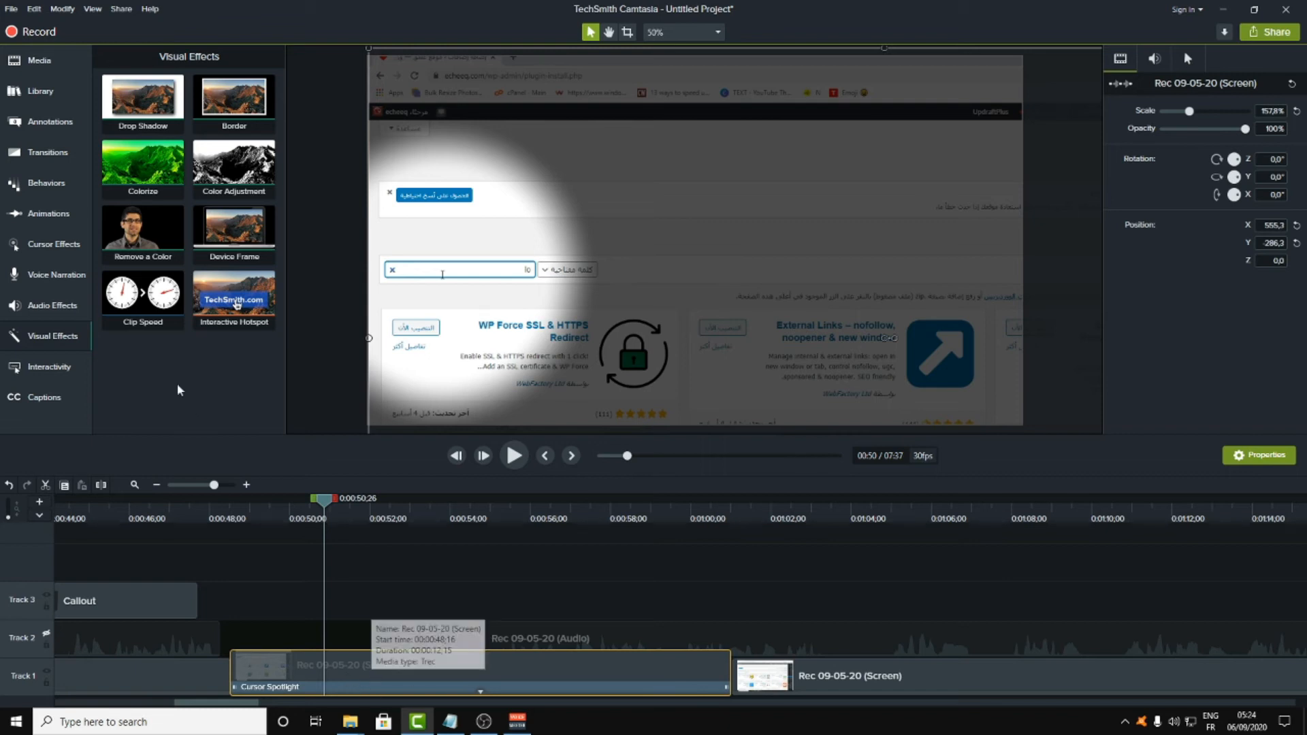
{"action": "left_click_drag", "start_coordinate": [148, 295], "coordinate": [410, 676]}
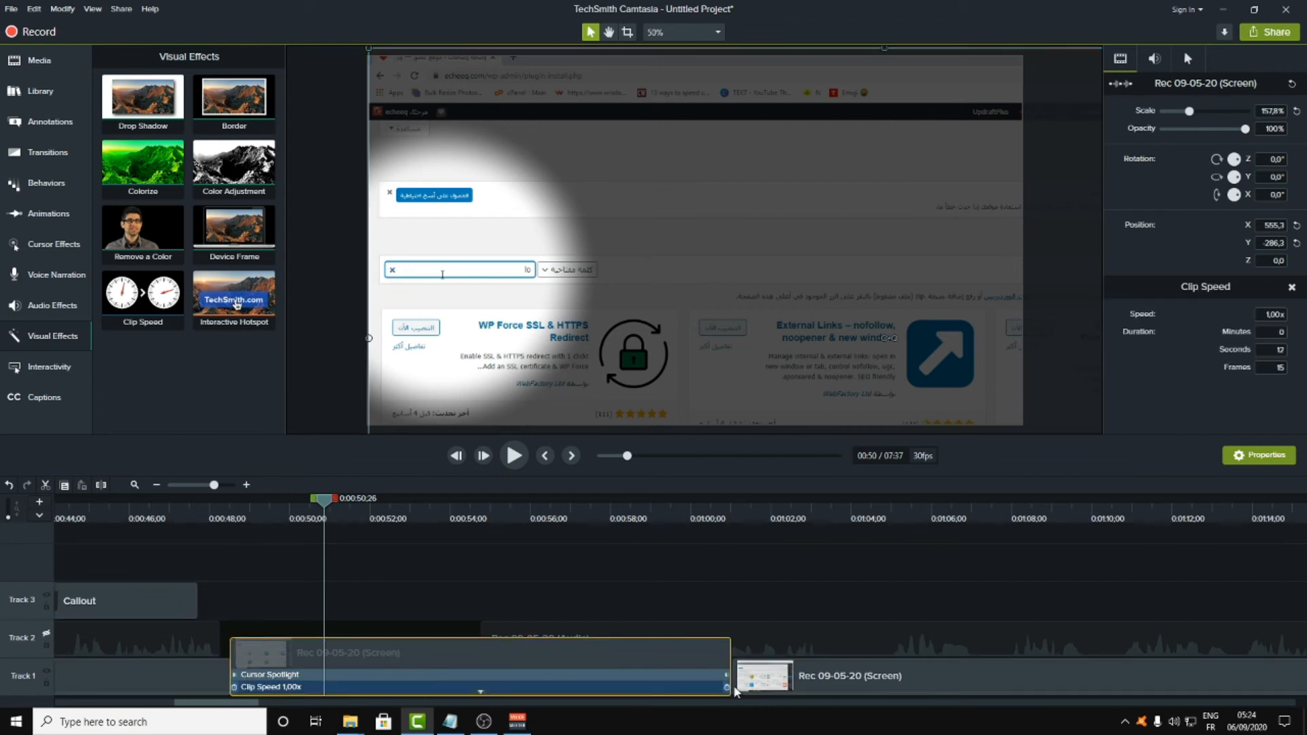
{"action": "left_click_drag", "start_coordinate": [727, 686], "coordinate": [303, 687]}
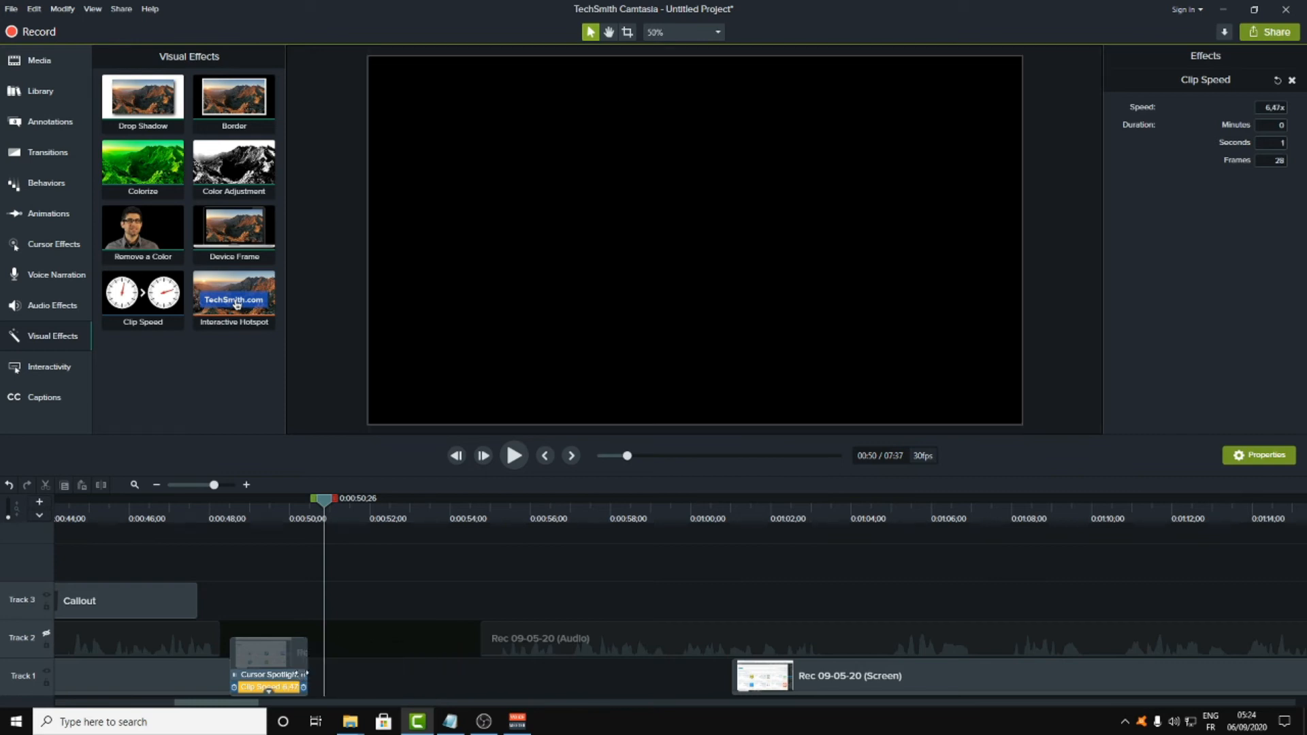
- Play the sped-up Track 1 segment several times from around 0:48 to check its faster playback
{"action": "left_click", "coordinate": [229, 504]}
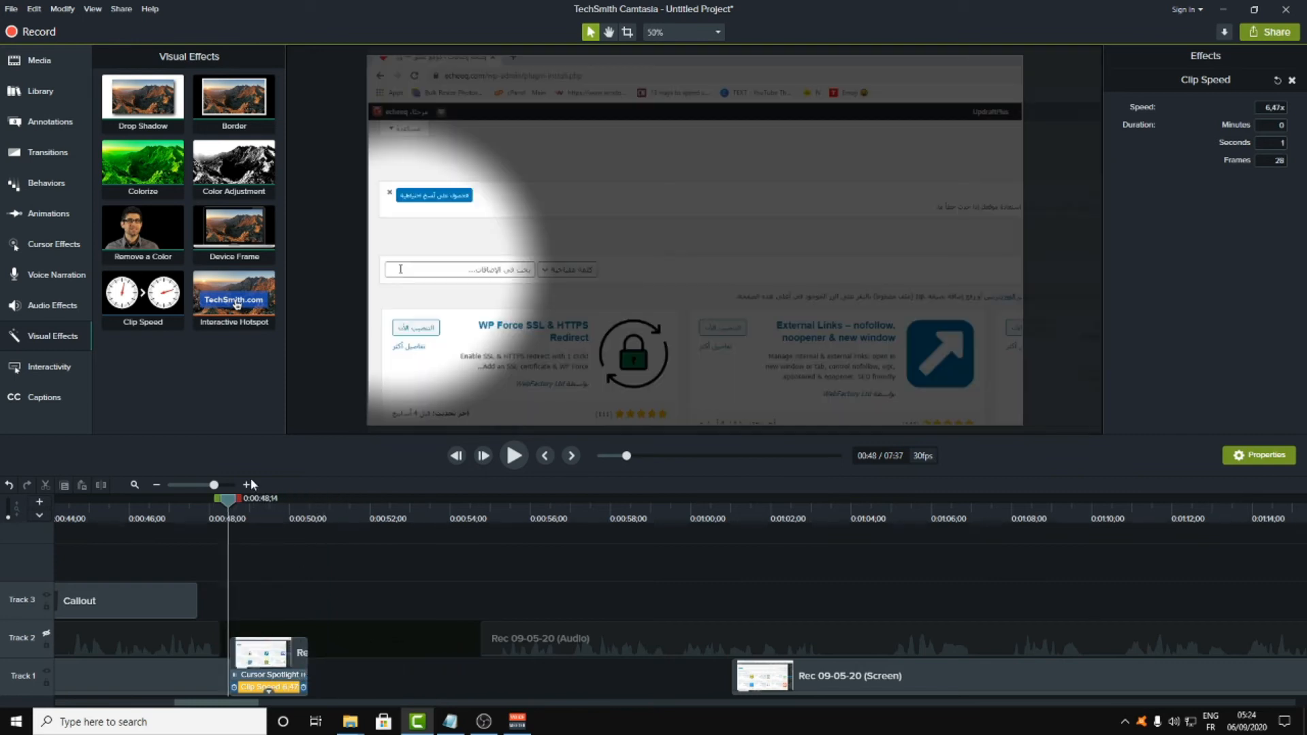
{"action": "left_click", "coordinate": [515, 456]}
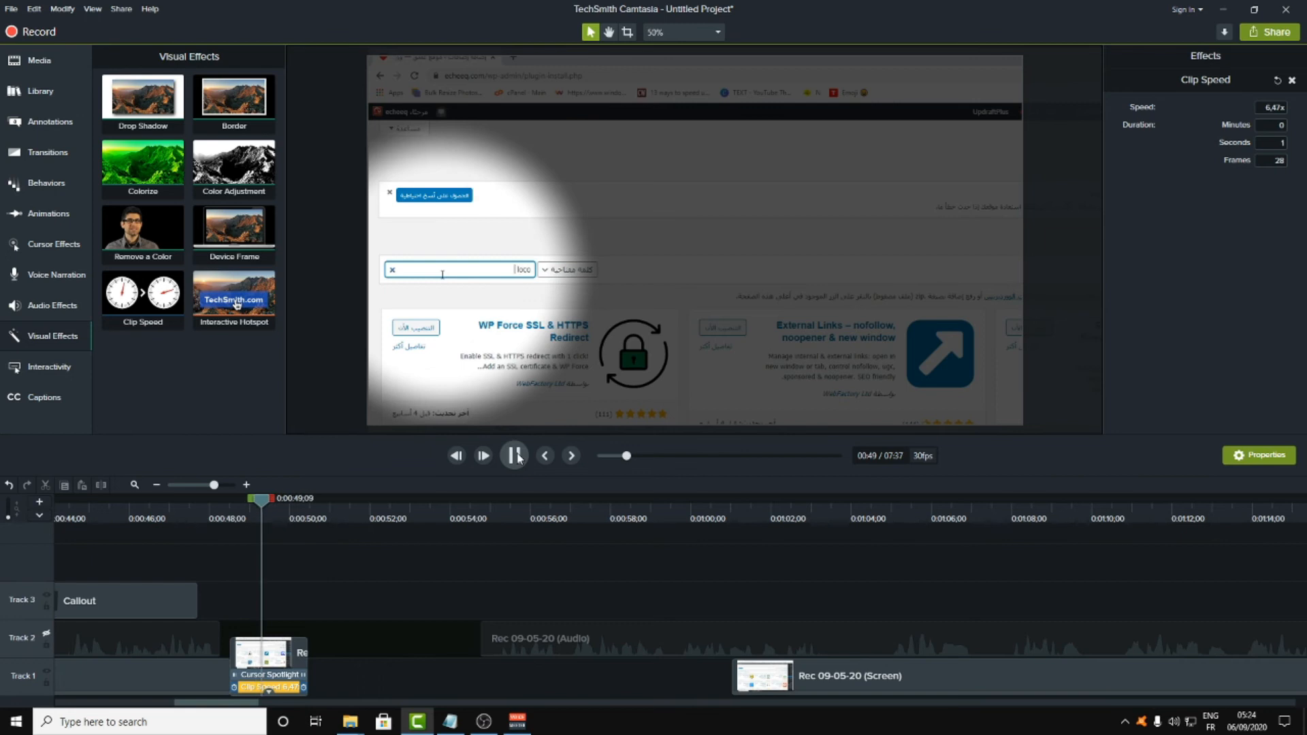
{"action": "left_click", "coordinate": [515, 456]}
{"action": "left_click", "coordinate": [248, 500]}
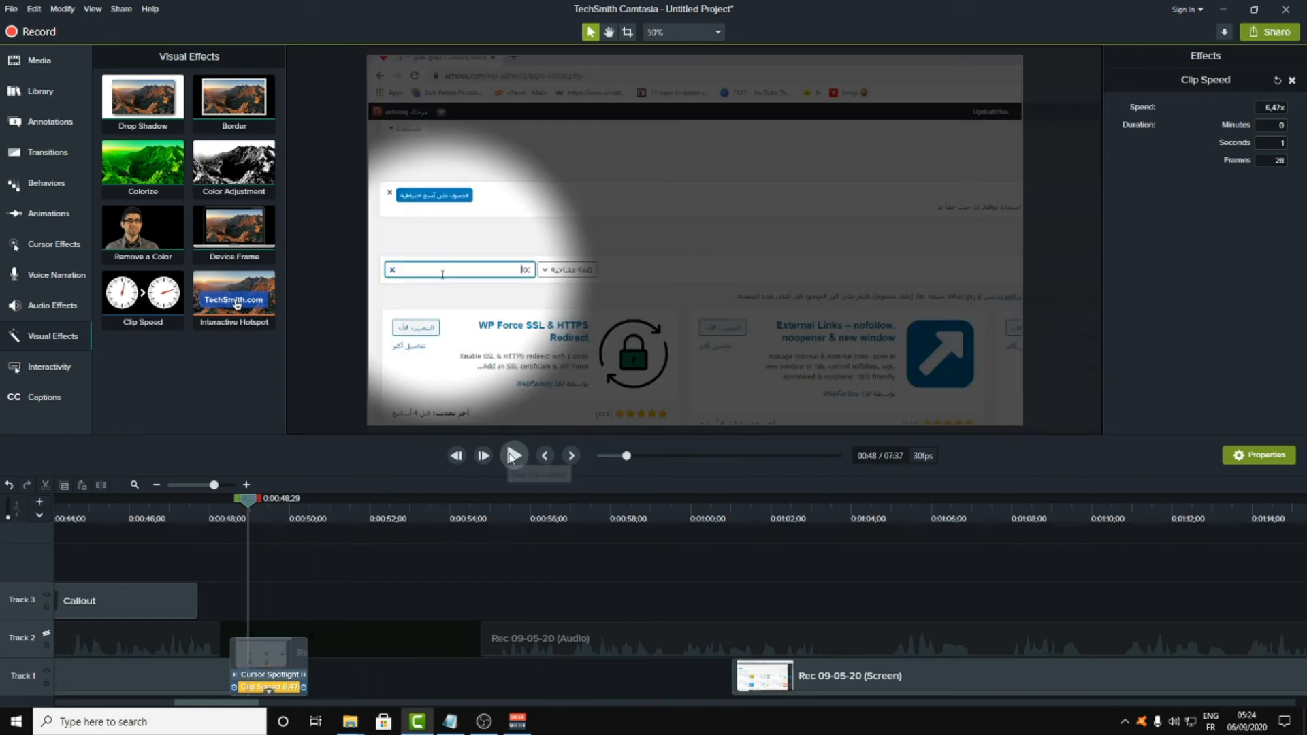
{"action": "left_click", "coordinate": [515, 455]}
{"action": "left_click", "coordinate": [516, 456]}
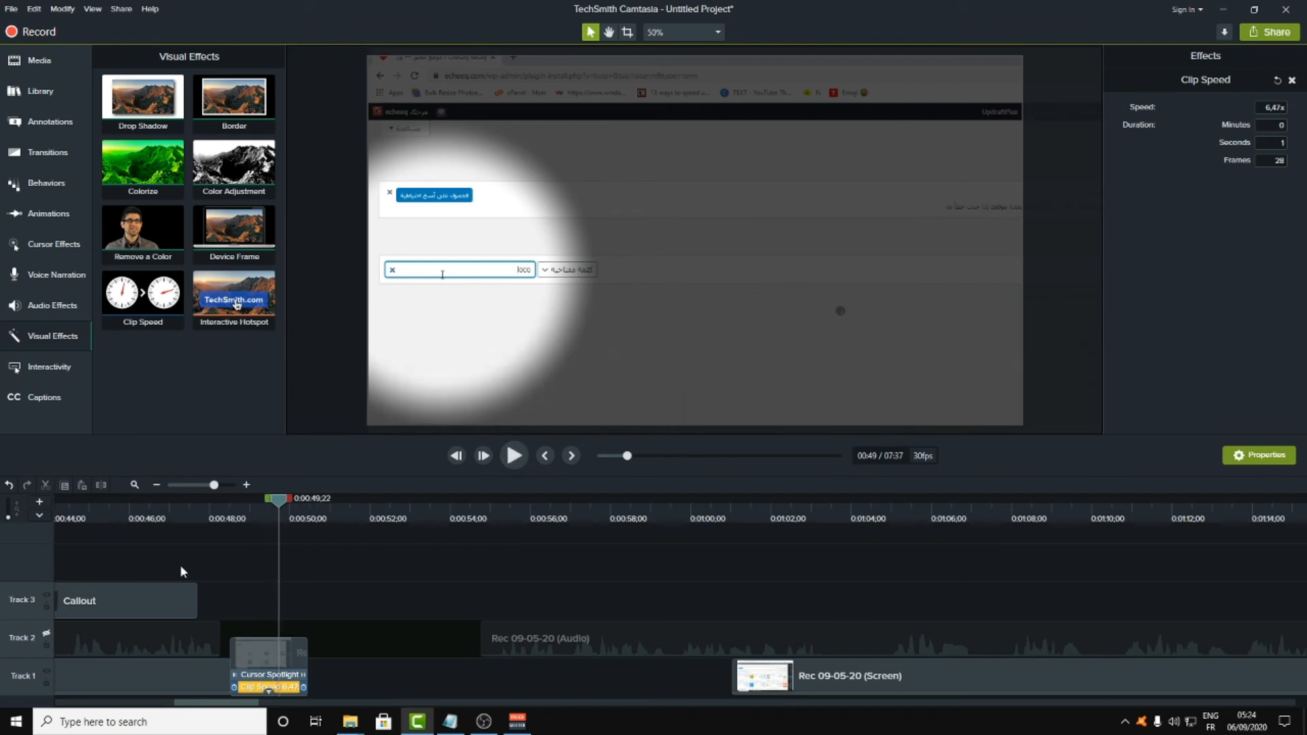
{"action": "left_click", "coordinate": [232, 519]}
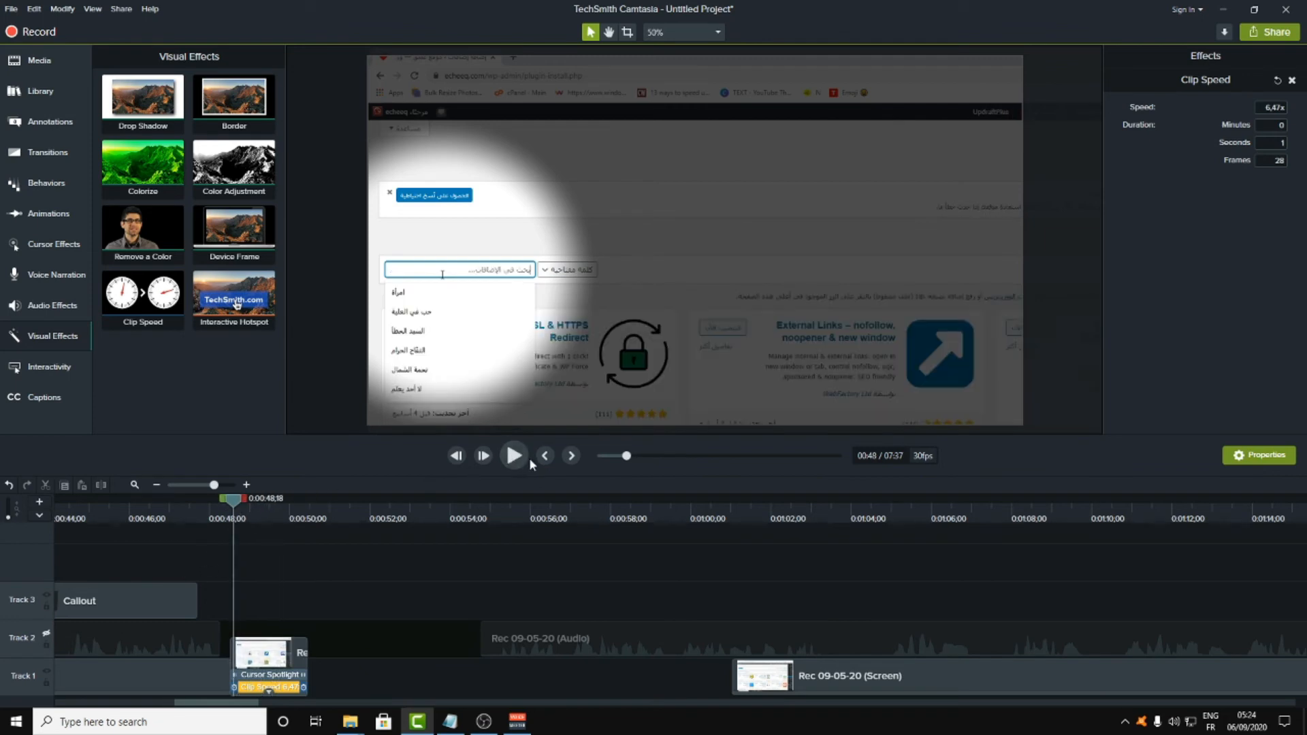
{"action": "left_click", "coordinate": [514, 455]}
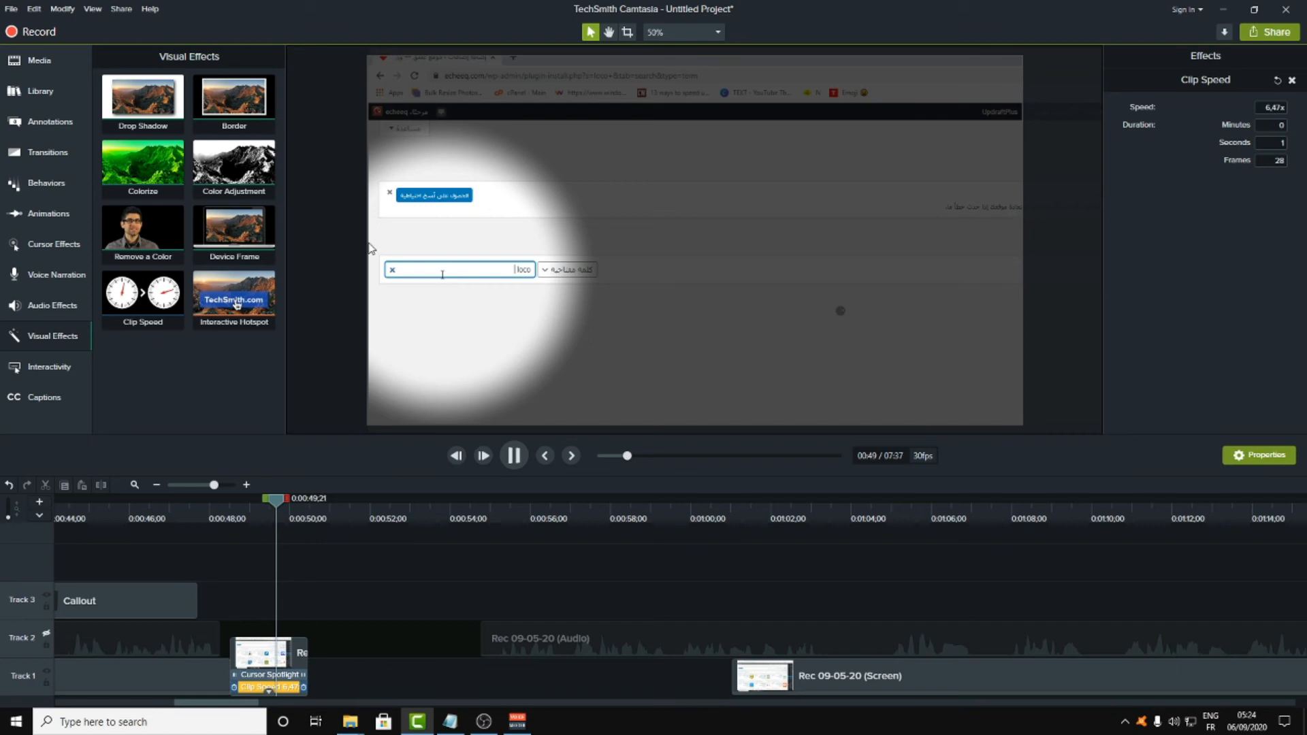
{"action": "key", "text": "space"}
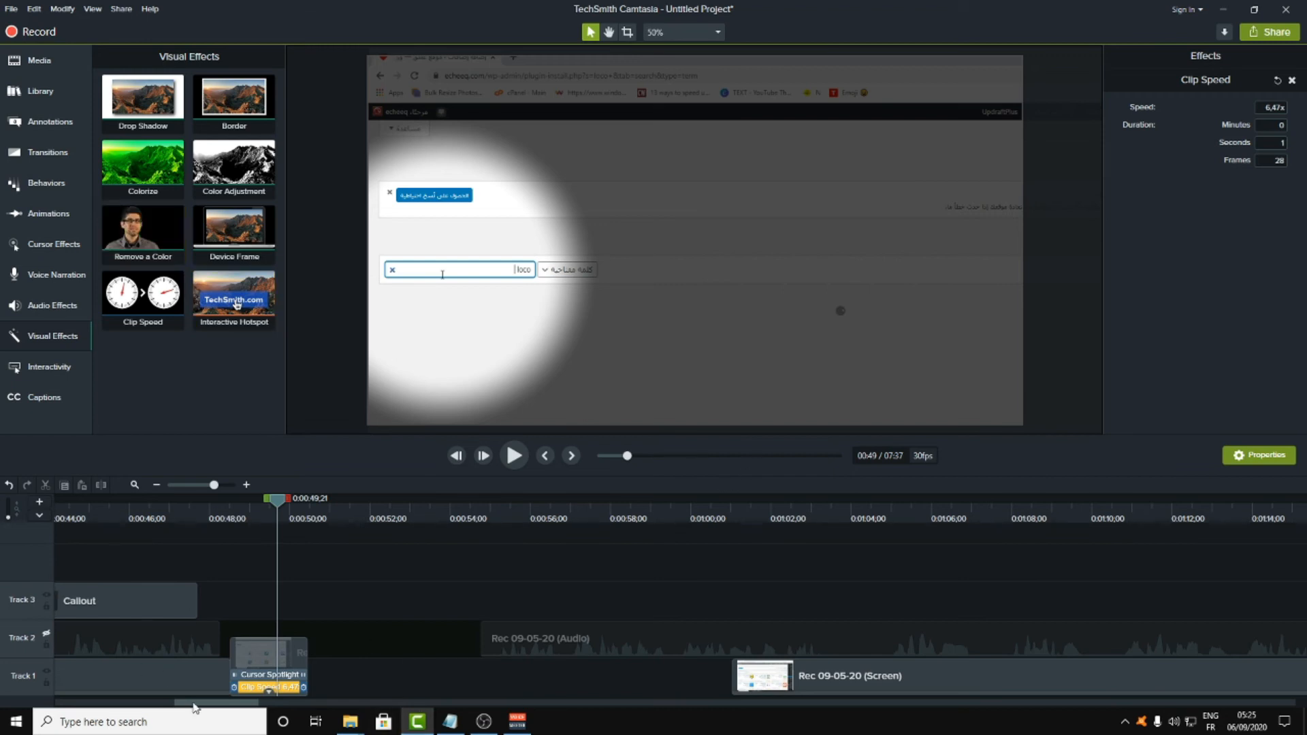
{"action": "mouse_move", "coordinate": [417, 720]}
{"action": "left_click", "coordinate": [417, 720]}
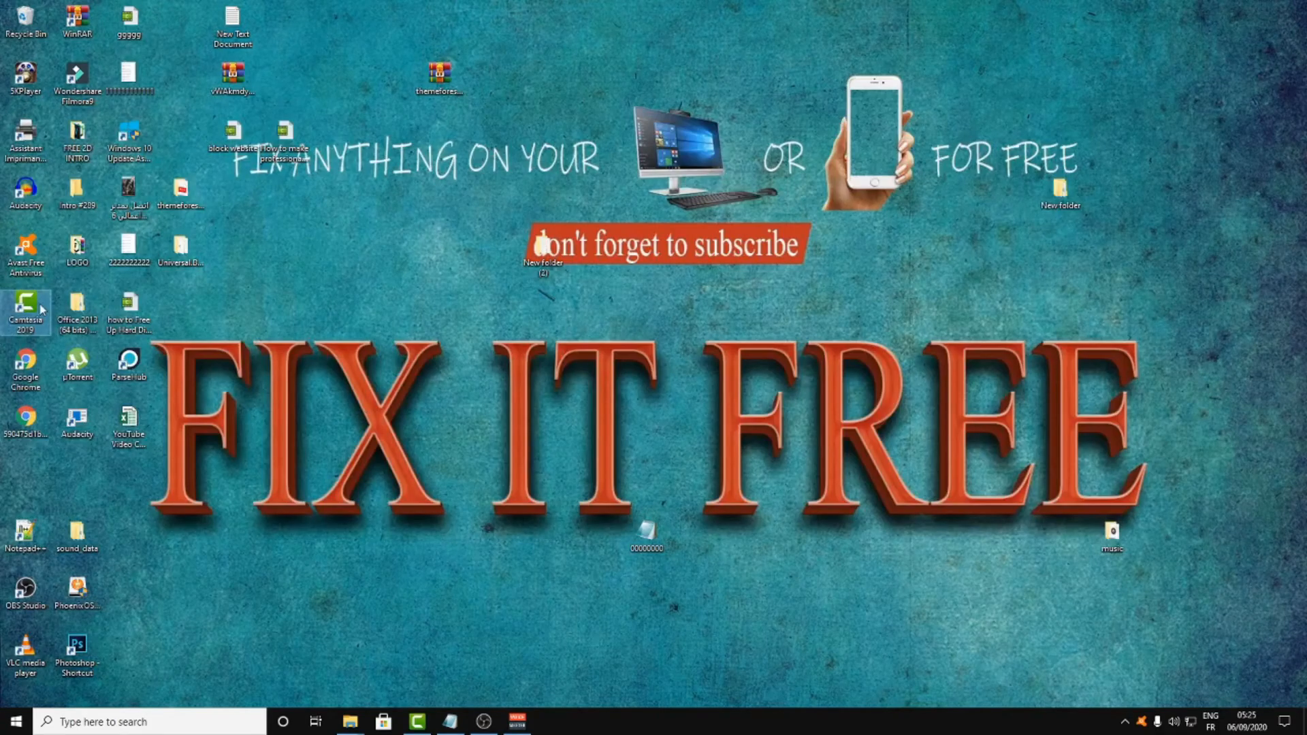
{"action": "double_click", "coordinate": [41, 354]}
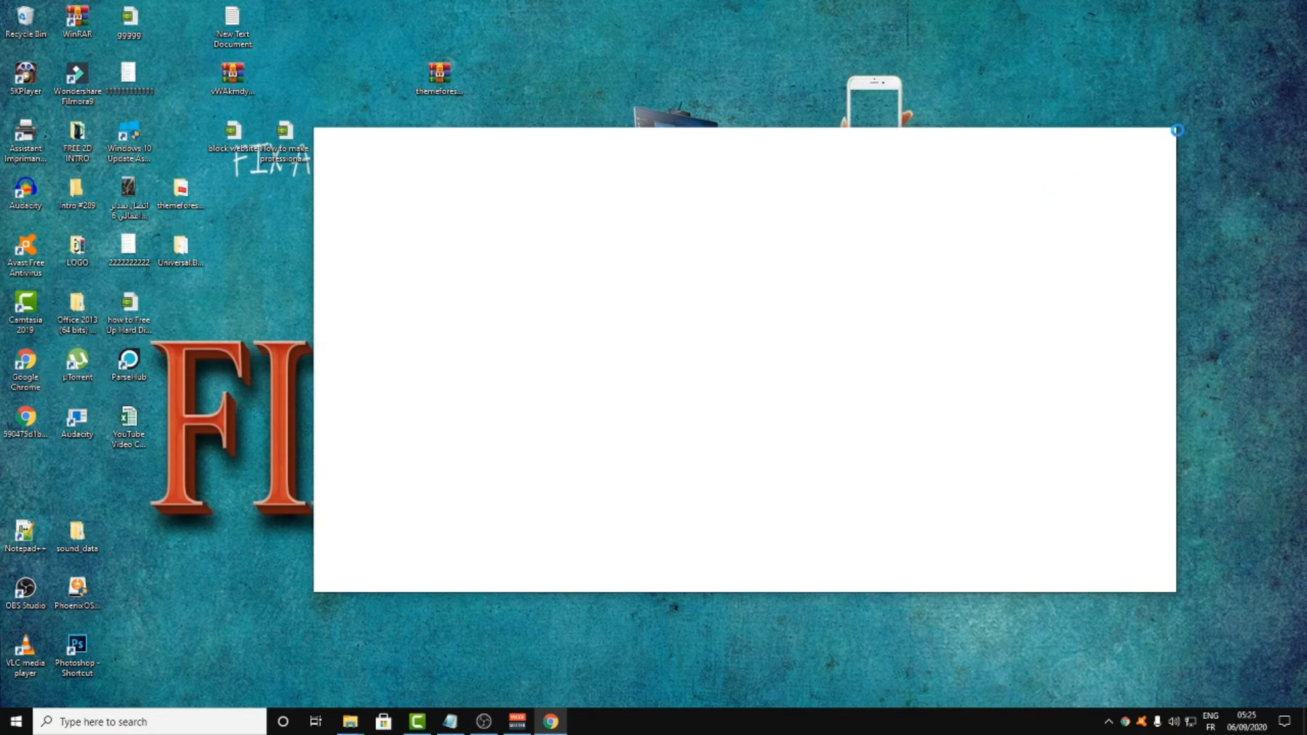
{"action": "left_click", "coordinate": [1168, 150]}
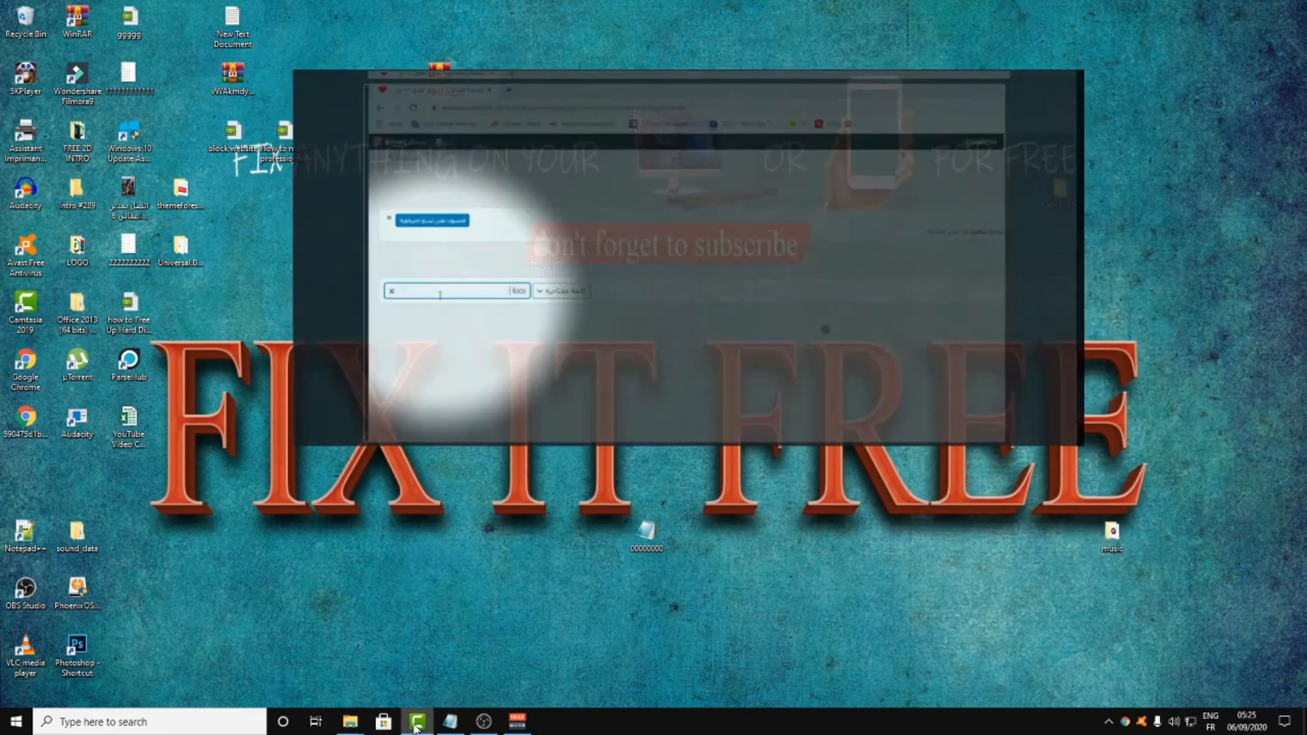
{"action": "left_click", "coordinate": [416, 723]}
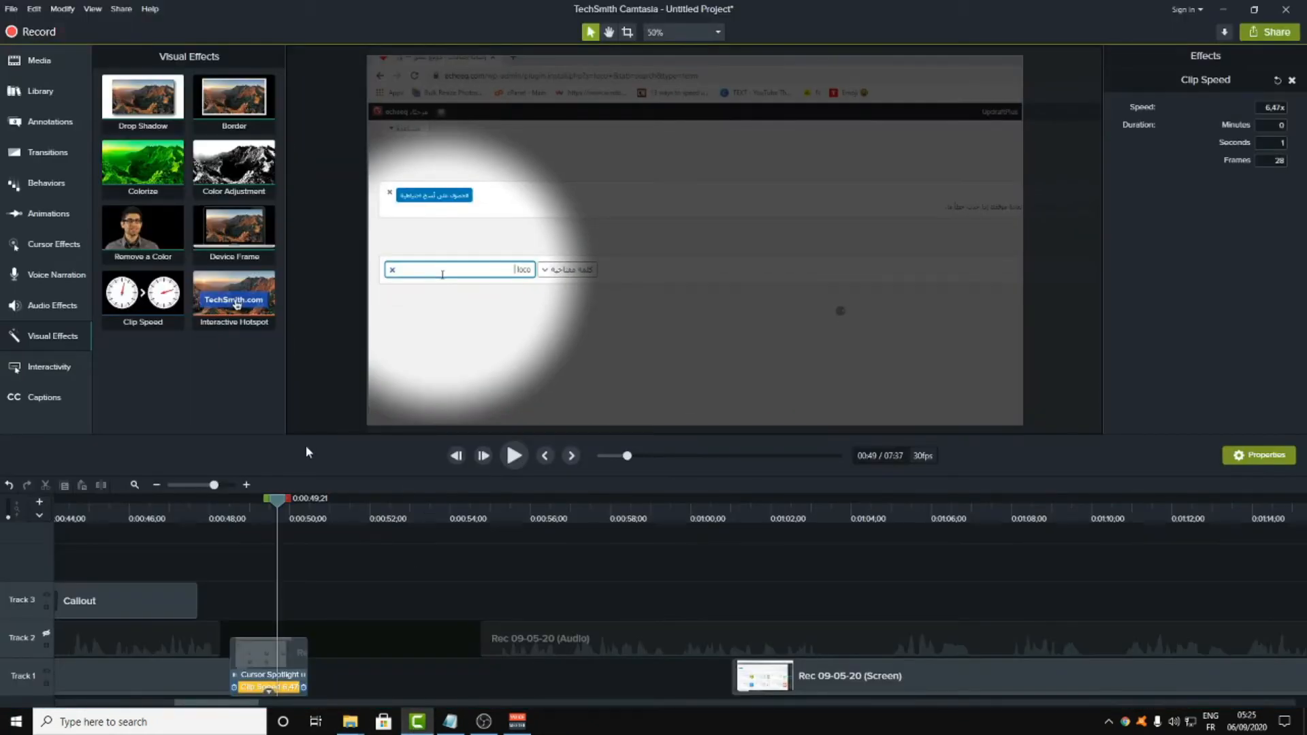
- Import the Green Screen Subscribe Button video from the LOGO folder and place it on Track 3 after the Callout
{"action": "left_click", "coordinate": [14, 68]}
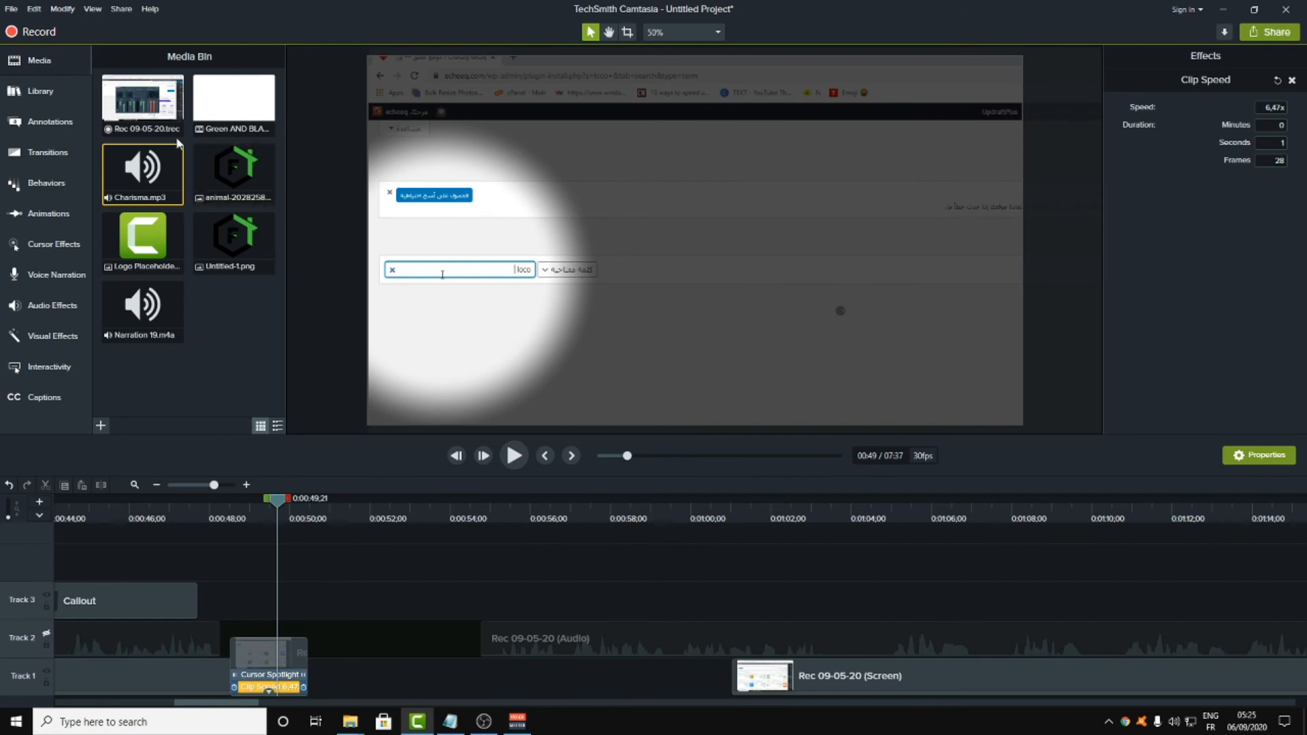
{"action": "left_click", "coordinate": [102, 427]}
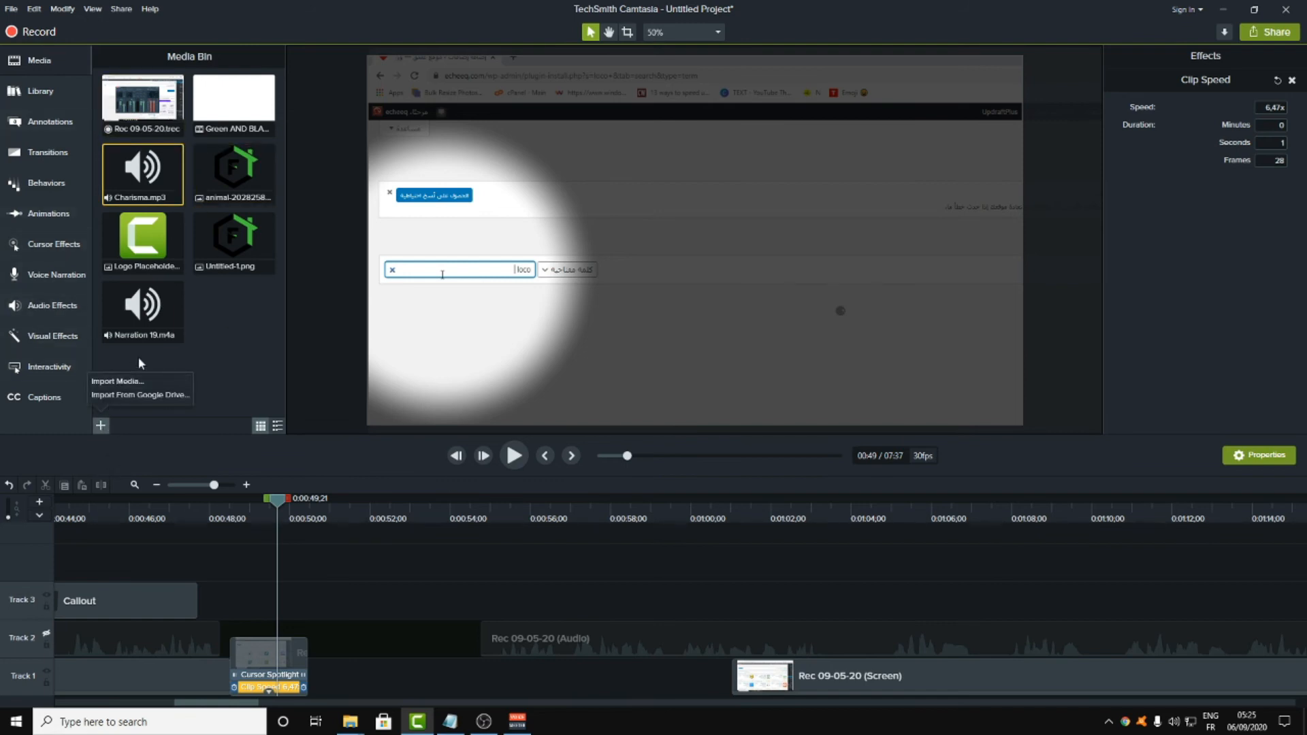
{"action": "left_click", "coordinate": [117, 381]}
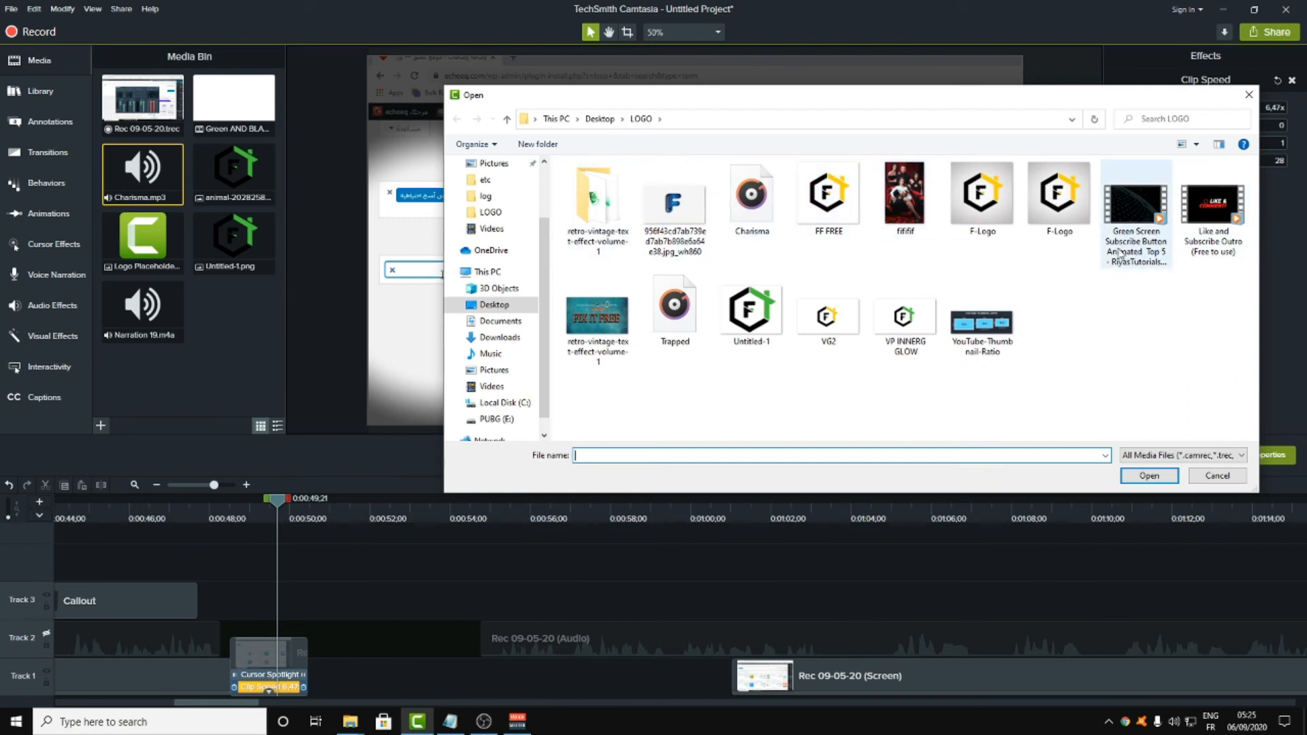
{"action": "double_click", "coordinate": [1133, 214]}
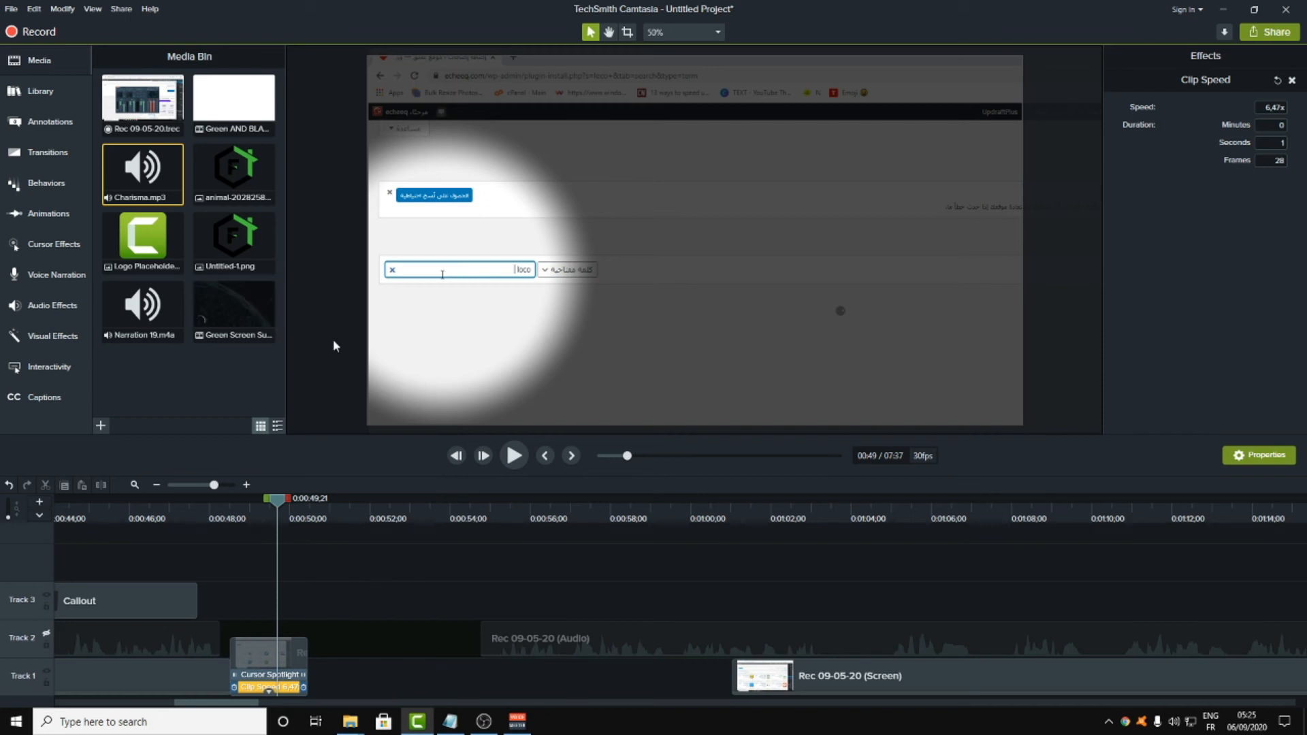
{"action": "left_click_drag", "start_coordinate": [230, 294], "coordinate": [296, 608]}
- Split the green-screen clip on Track 3 at 0:01:01;18 and delete the part before the cut
{"action": "left_click", "coordinate": [352, 524]}
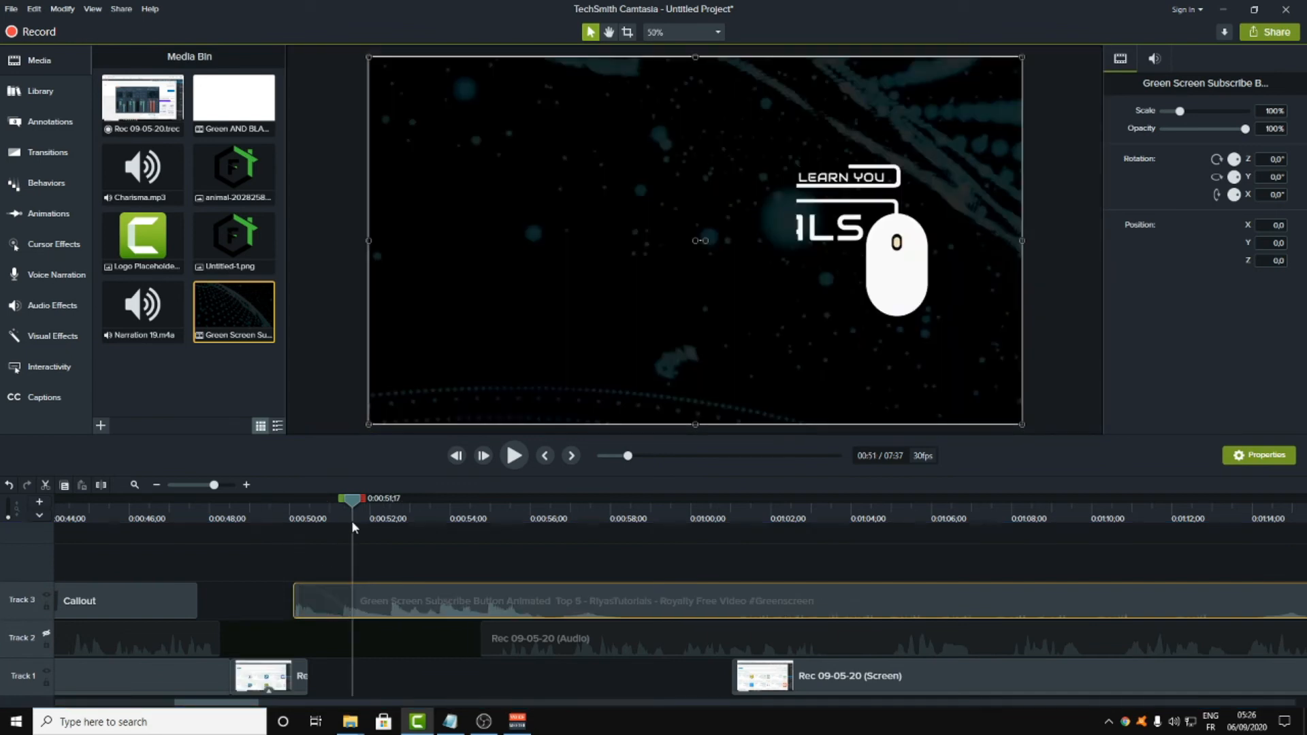
{"action": "left_click_drag", "start_coordinate": [355, 508], "coordinate": [756, 525]}
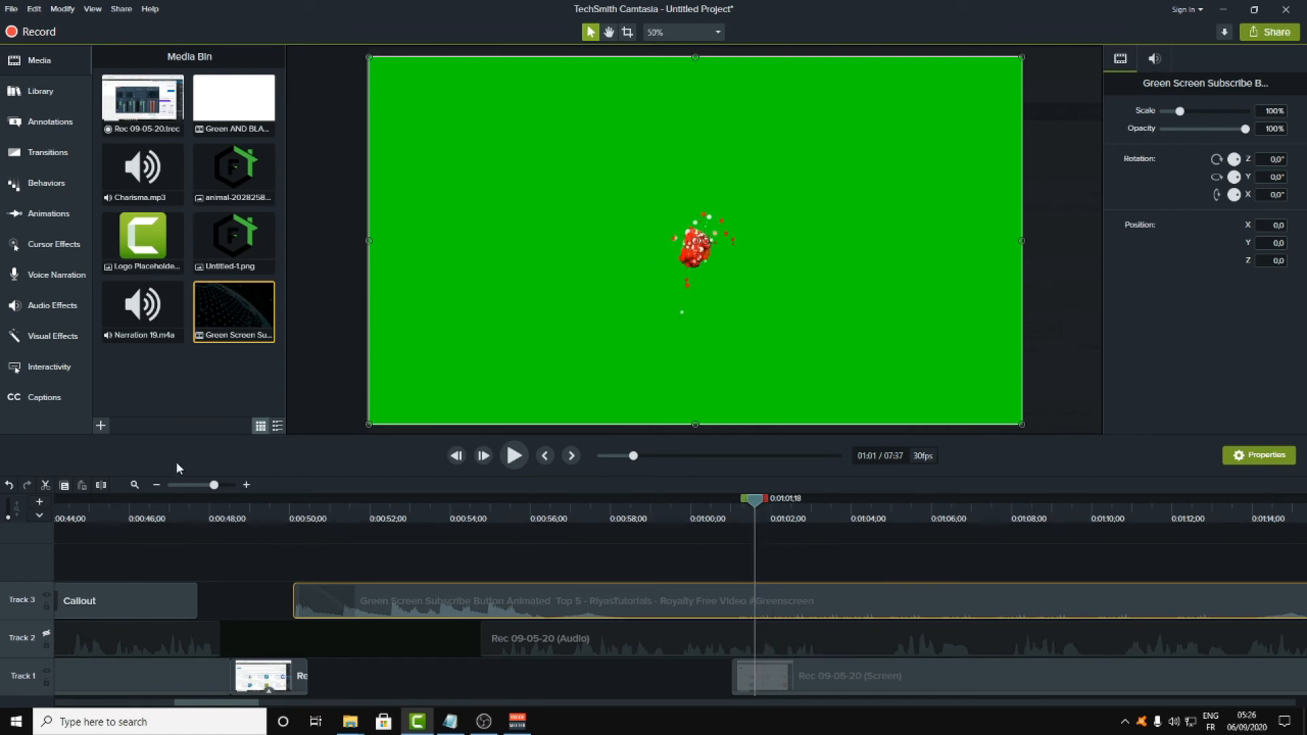
{"action": "left_click", "coordinate": [101, 485]}
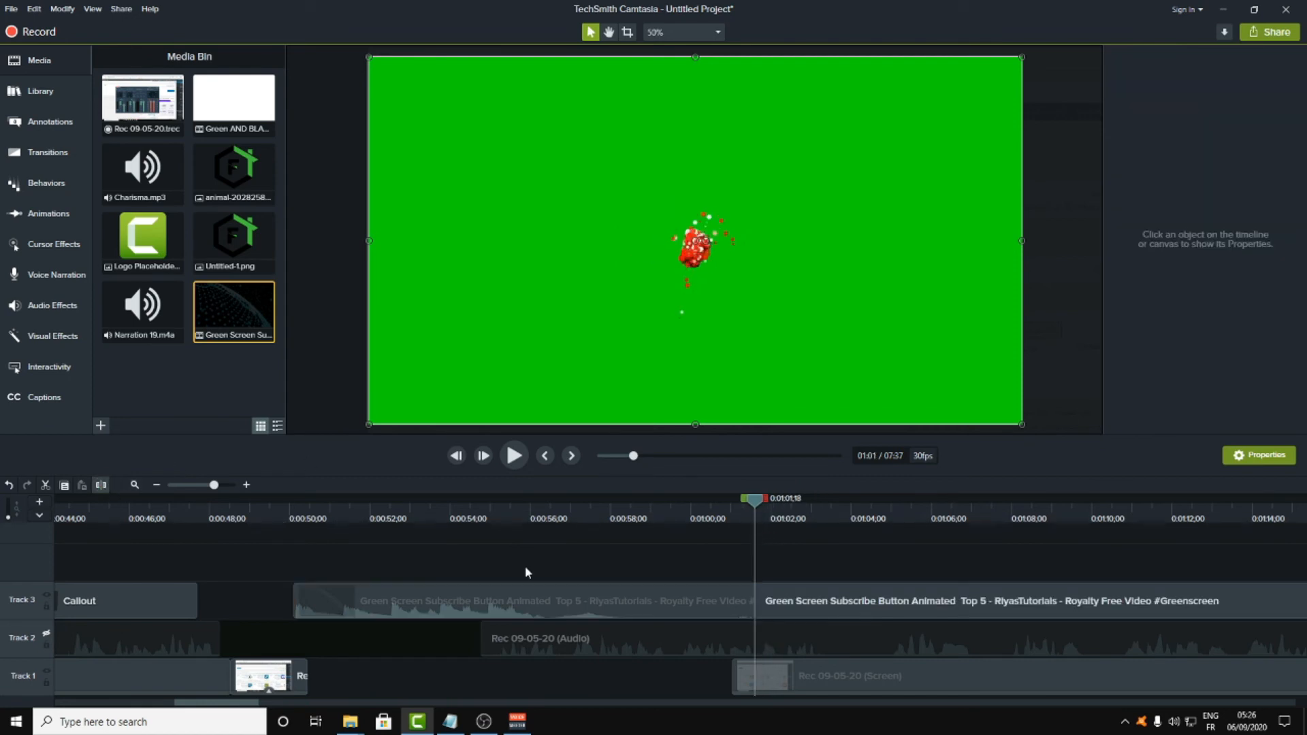
{"action": "left_click", "coordinate": [572, 602]}
{"action": "key", "text": "Delete"}
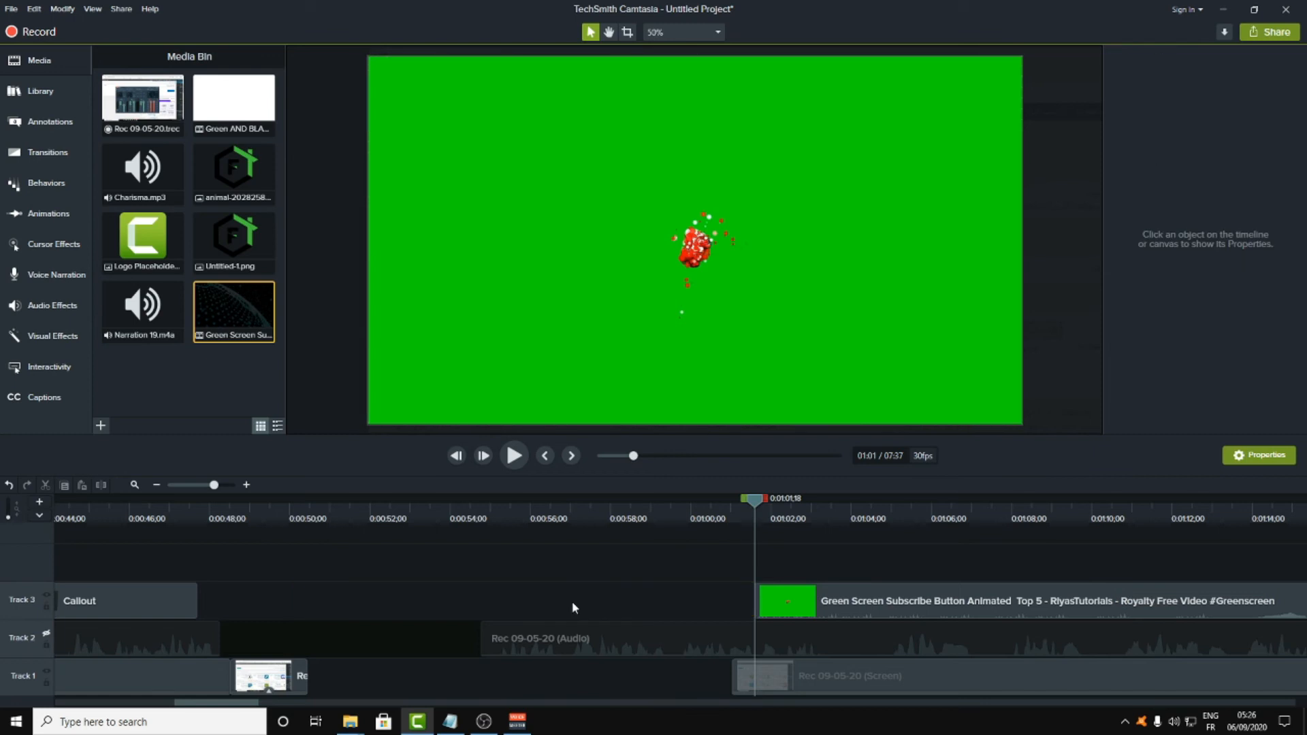
- Scrub through the remaining green-screen clip and move it earlier on Track 3 to start at about 0:53
{"action": "left_click", "coordinate": [1027, 512]}
{"action": "left_click_drag", "start_coordinate": [1026, 499], "coordinate": [1191, 505]}
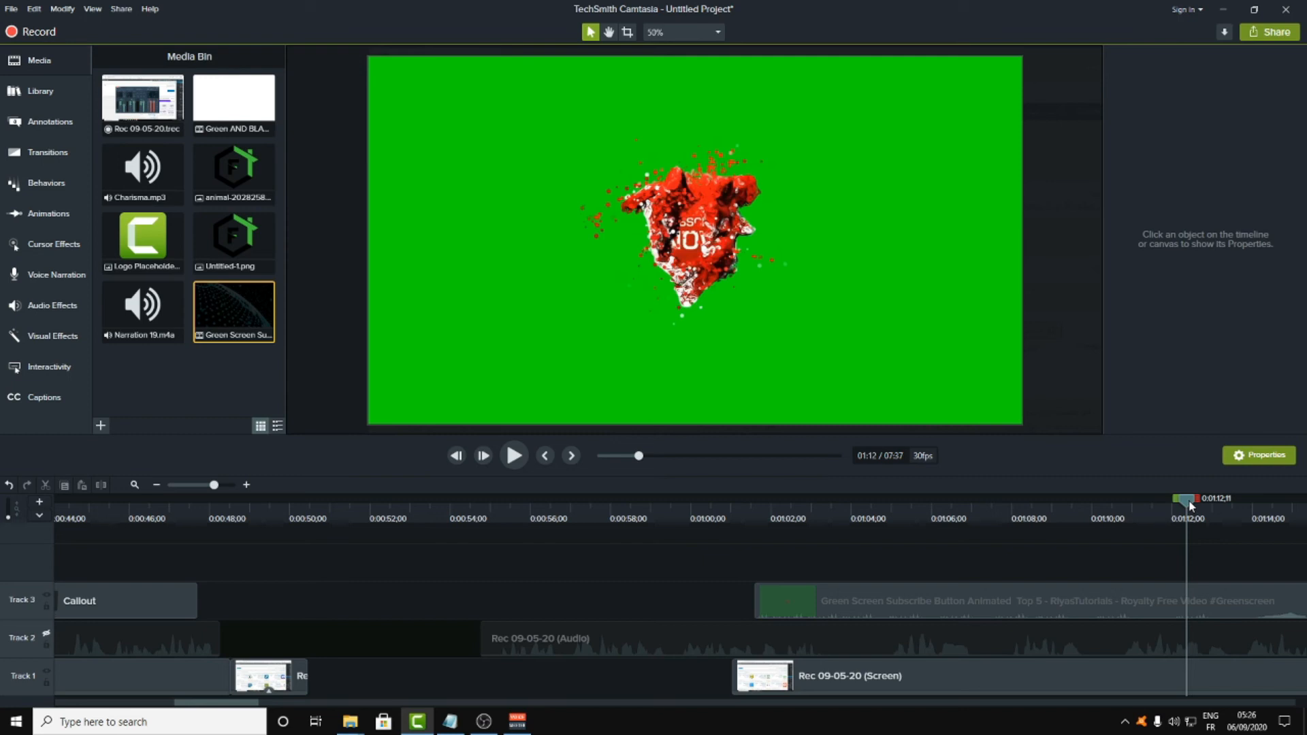
{"action": "left_click", "coordinate": [930, 601]}
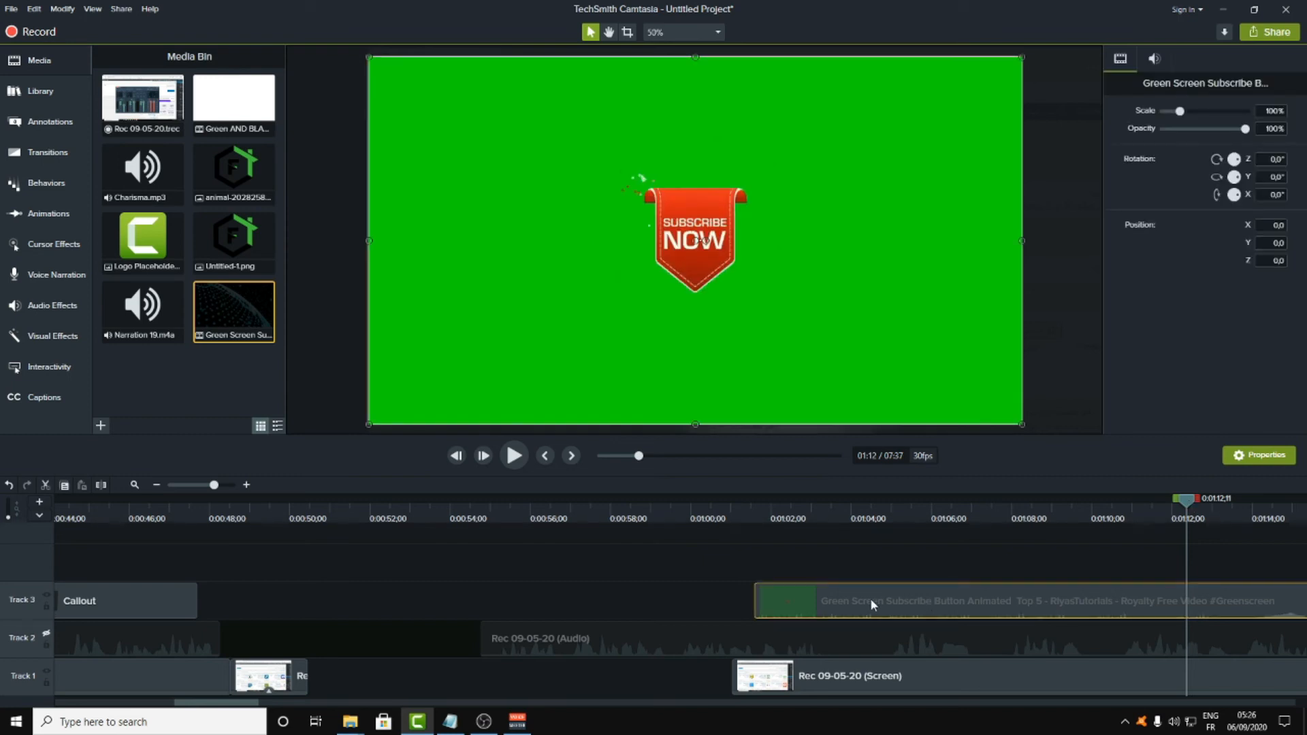
{"action": "left_click_drag", "start_coordinate": [872, 601], "coordinate": [517, 601]}
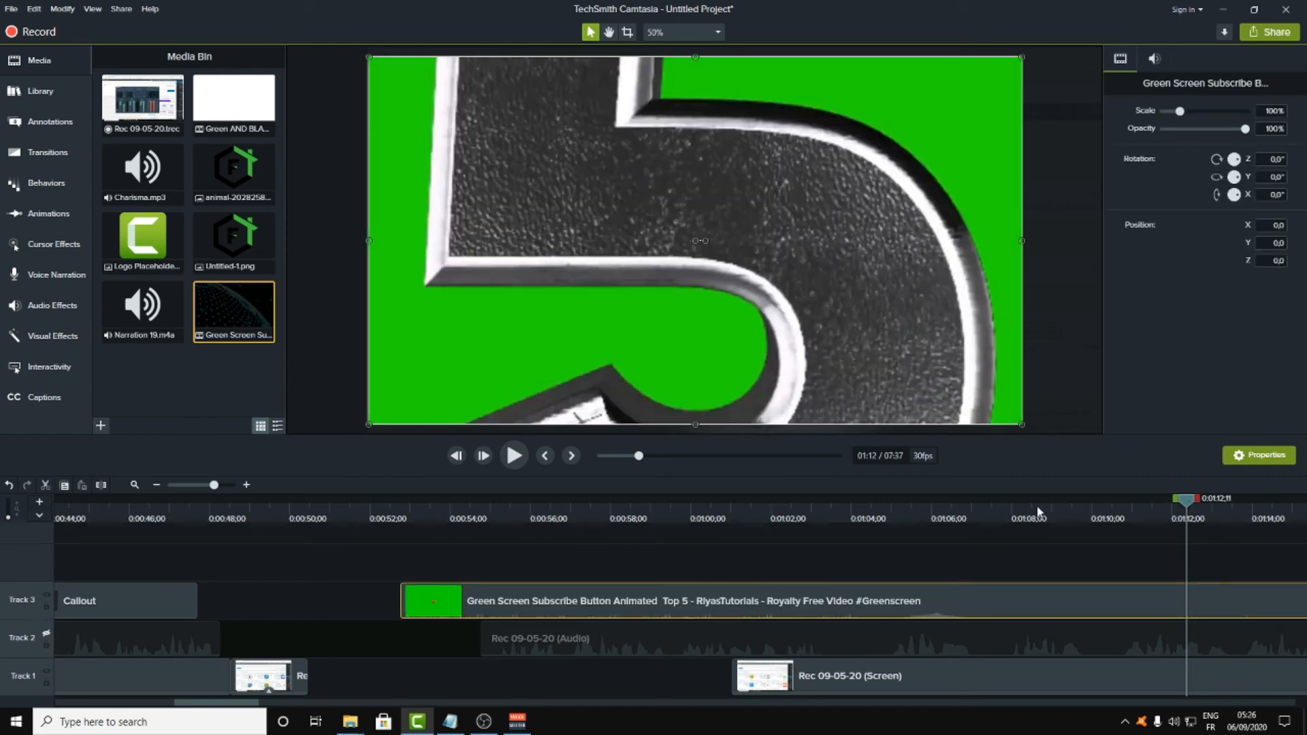
- Split the green-screen clip at 0:01:04;14, where the Subscribe Now badge is fully shown, and delete the part after the cut
{"action": "left_click", "coordinate": [1037, 511]}
{"action": "left_click_drag", "start_coordinate": [1038, 507], "coordinate": [901, 507]}
{"action": "left_click_drag", "start_coordinate": [788, 512], "coordinate": [873, 510]}
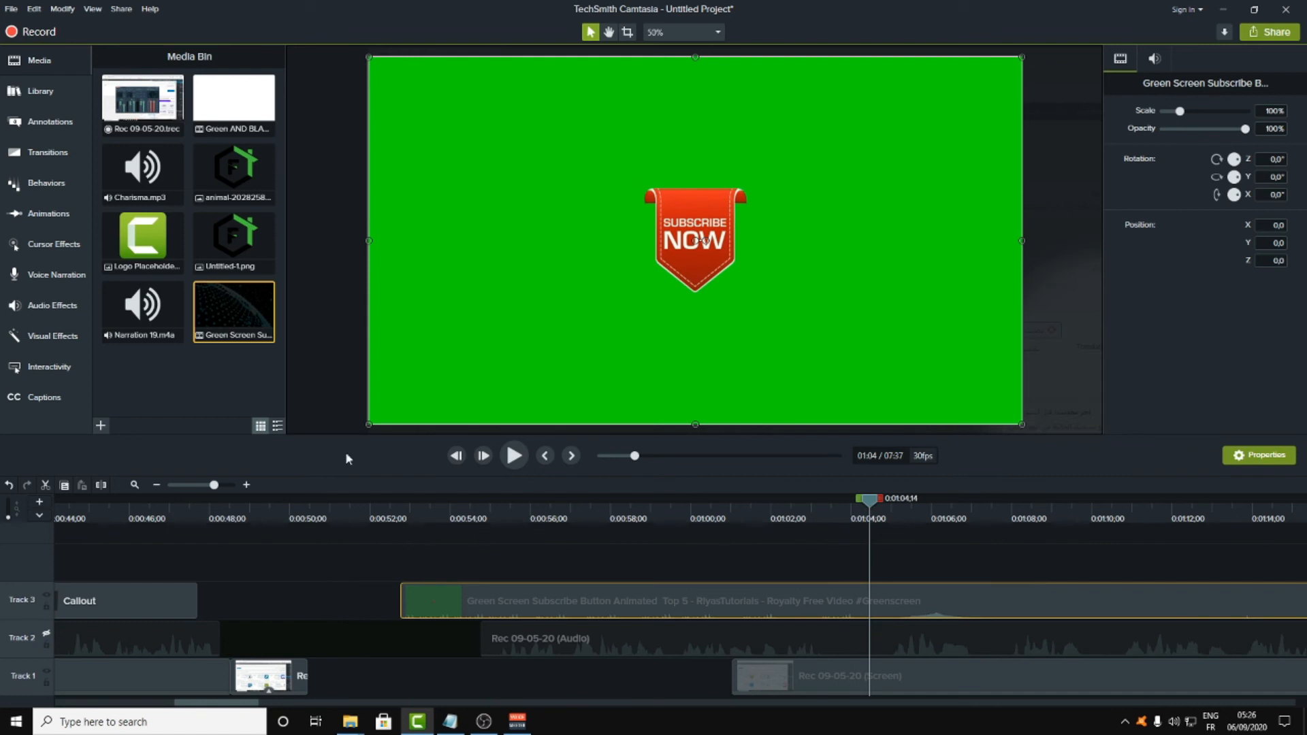
{"action": "left_click", "coordinate": [101, 485]}
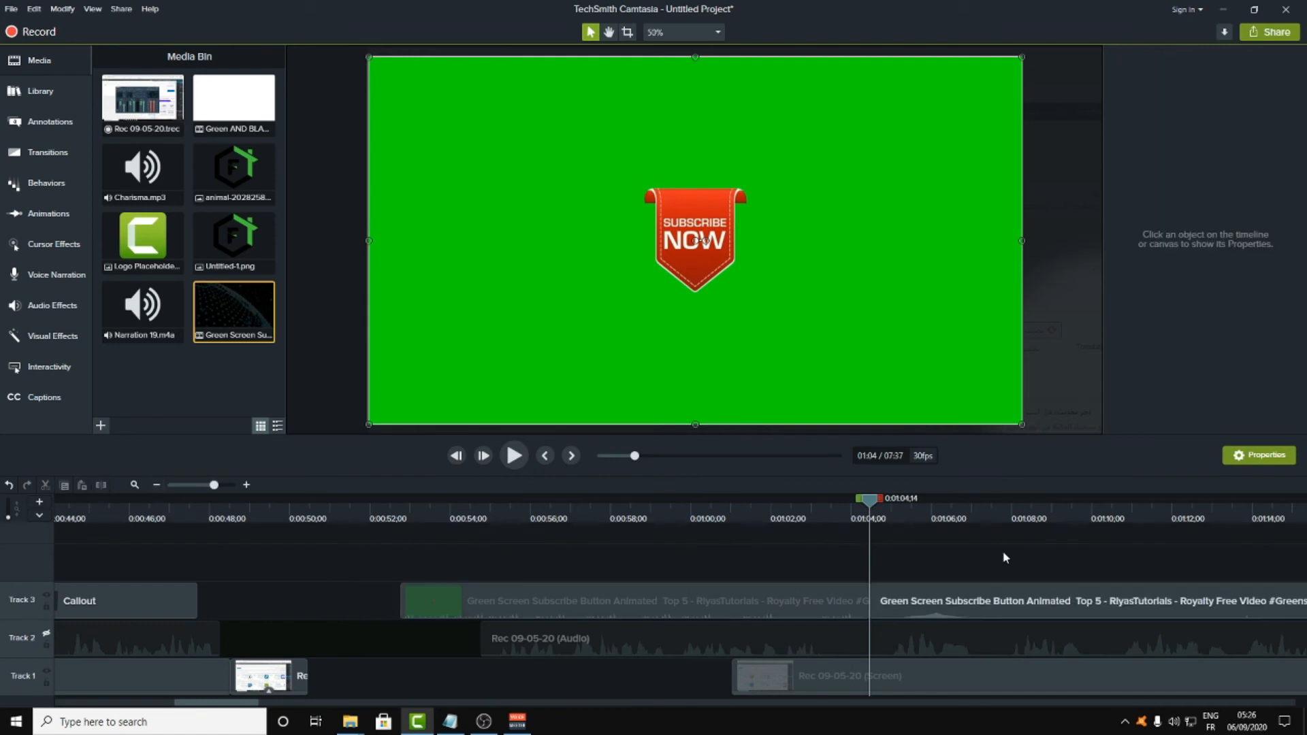
{"action": "left_click", "coordinate": [1018, 600]}
{"action": "key", "text": "Delete"}
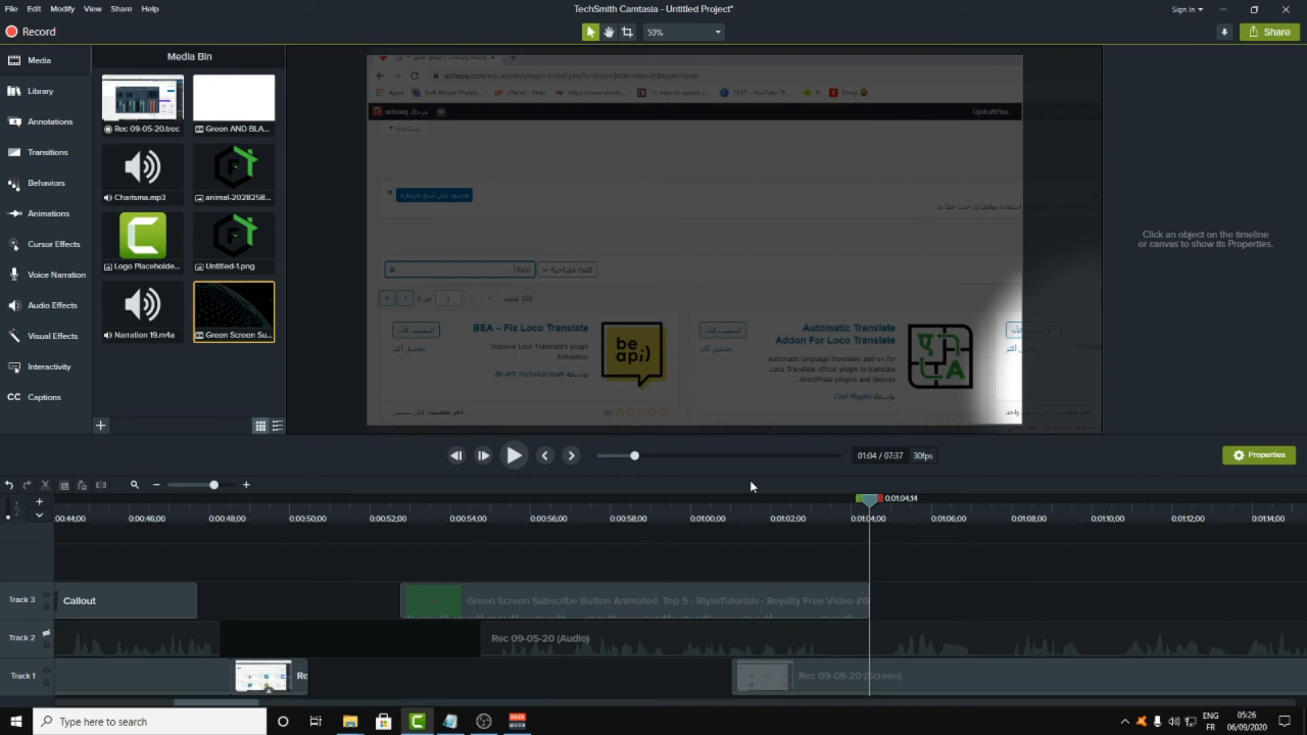
- Move the trimmed green-screen clip up against the Callout and close the Track 1 gap after the sped-up segment
{"action": "left_click_drag", "start_coordinate": [674, 600], "coordinate": [498, 600]}
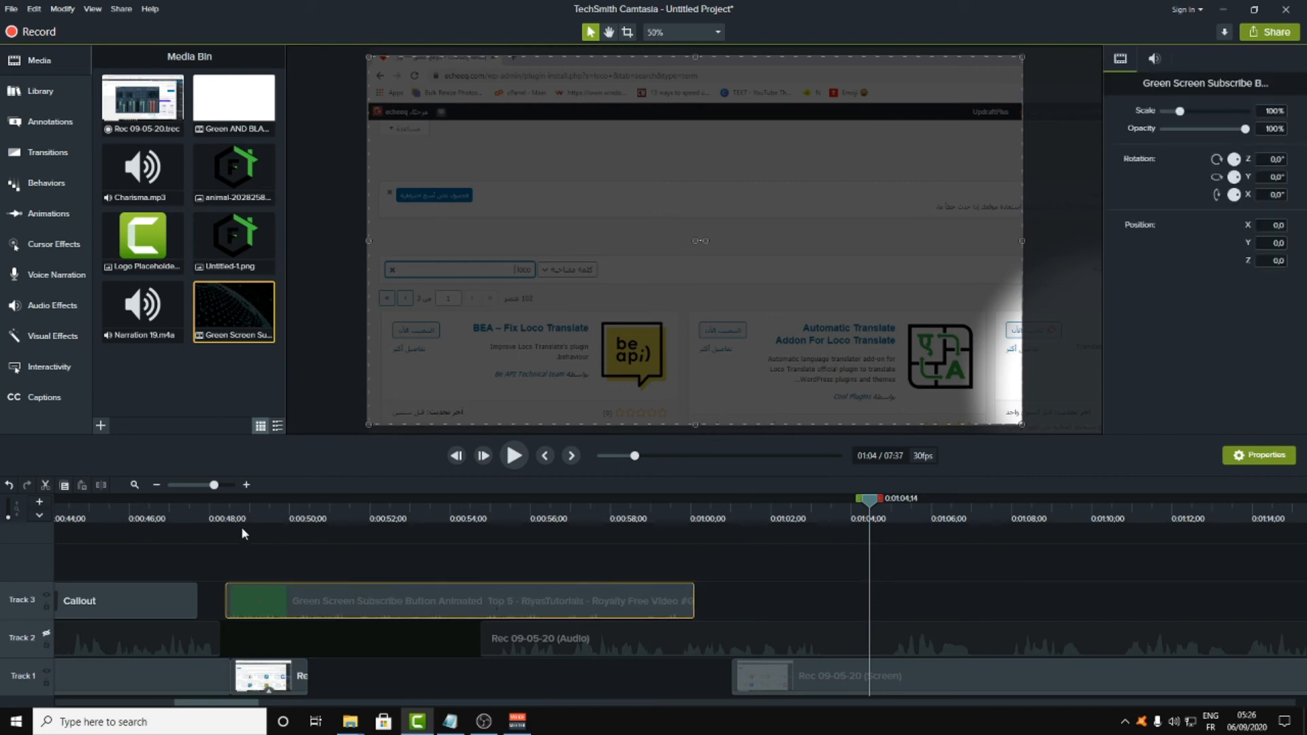
{"action": "left_click", "coordinate": [211, 507]}
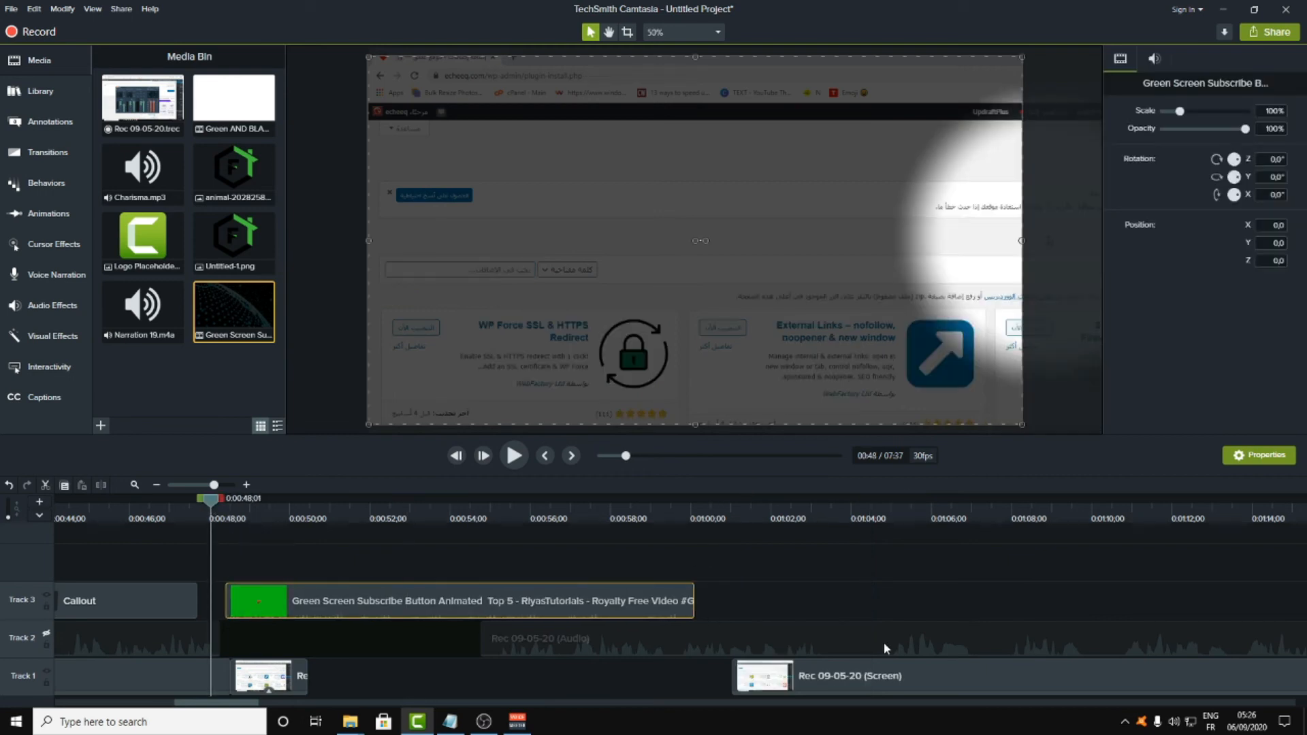
{"action": "left_click_drag", "start_coordinate": [828, 688], "coordinate": [409, 681]}
{"action": "left_click_drag", "start_coordinate": [369, 602], "coordinate": [339, 610]}
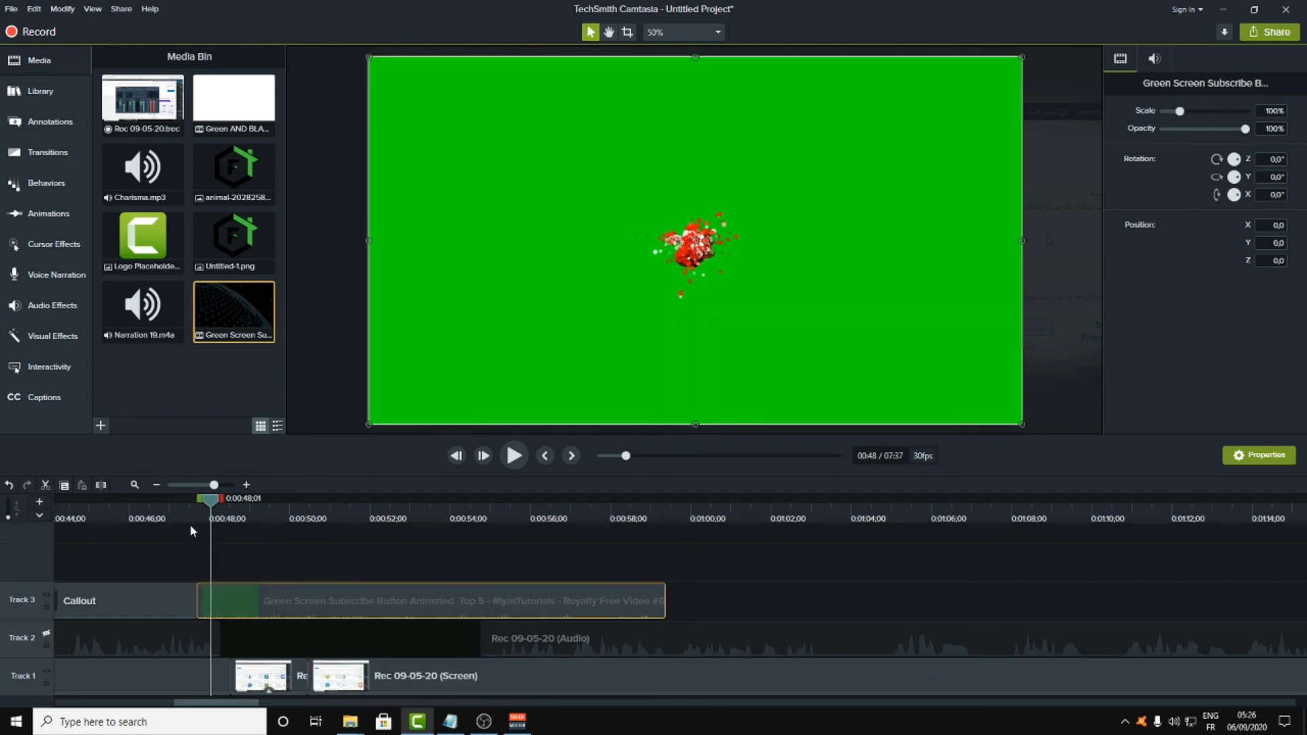
- Play the start of the green-screen clip over the recording to check how it covers the video
{"action": "left_click", "coordinate": [193, 505]}
{"action": "left_click", "coordinate": [514, 455]}
{"action": "left_click", "coordinate": [515, 462]}
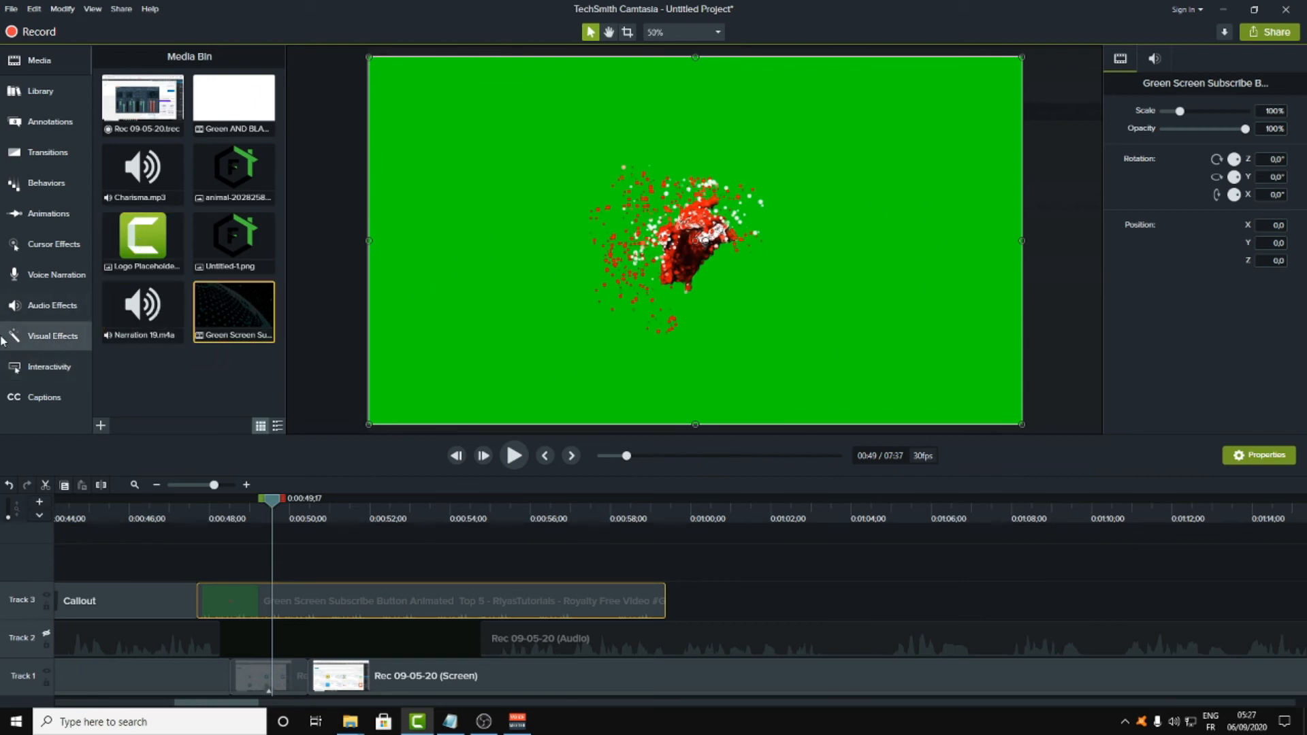
- Apply the Remove a Color visual effect to the green-screen clip on Track 3 and set its tolerance to 14%
{"action": "left_click", "coordinate": [49, 336]}
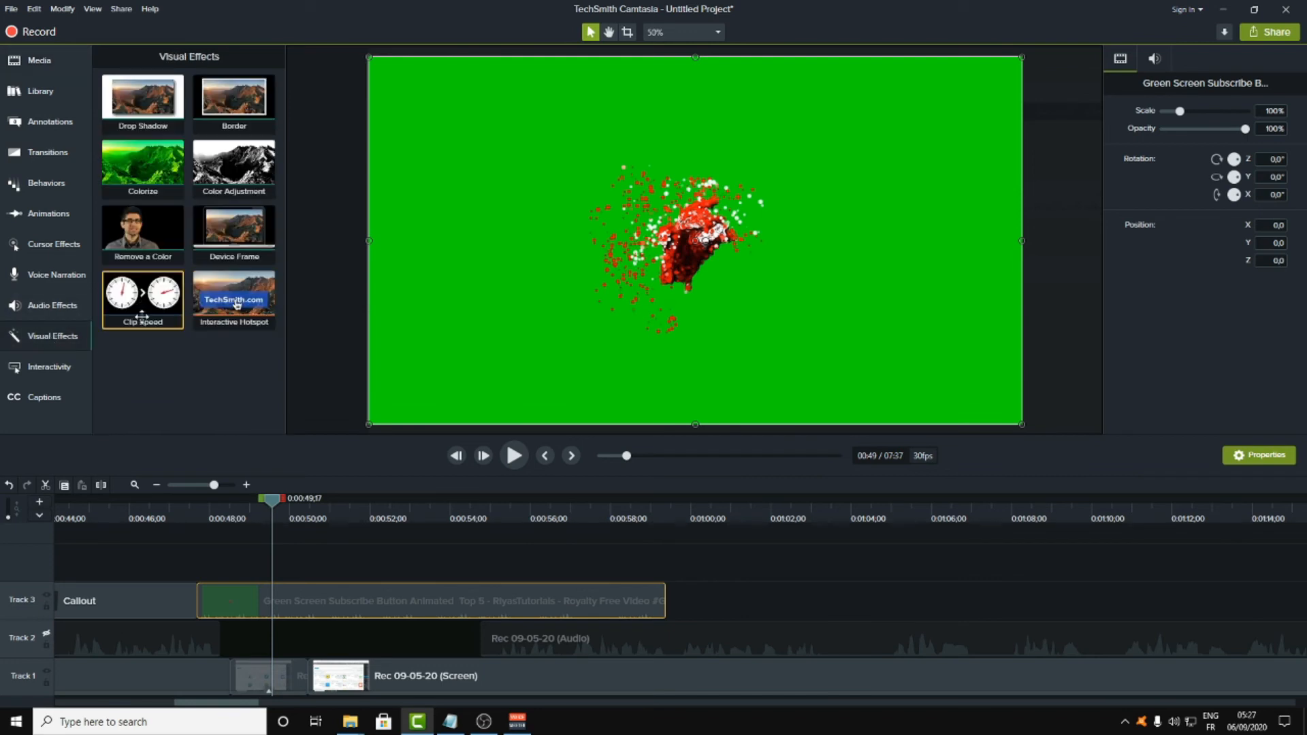
{"action": "left_click_drag", "start_coordinate": [156, 243], "coordinate": [398, 609]}
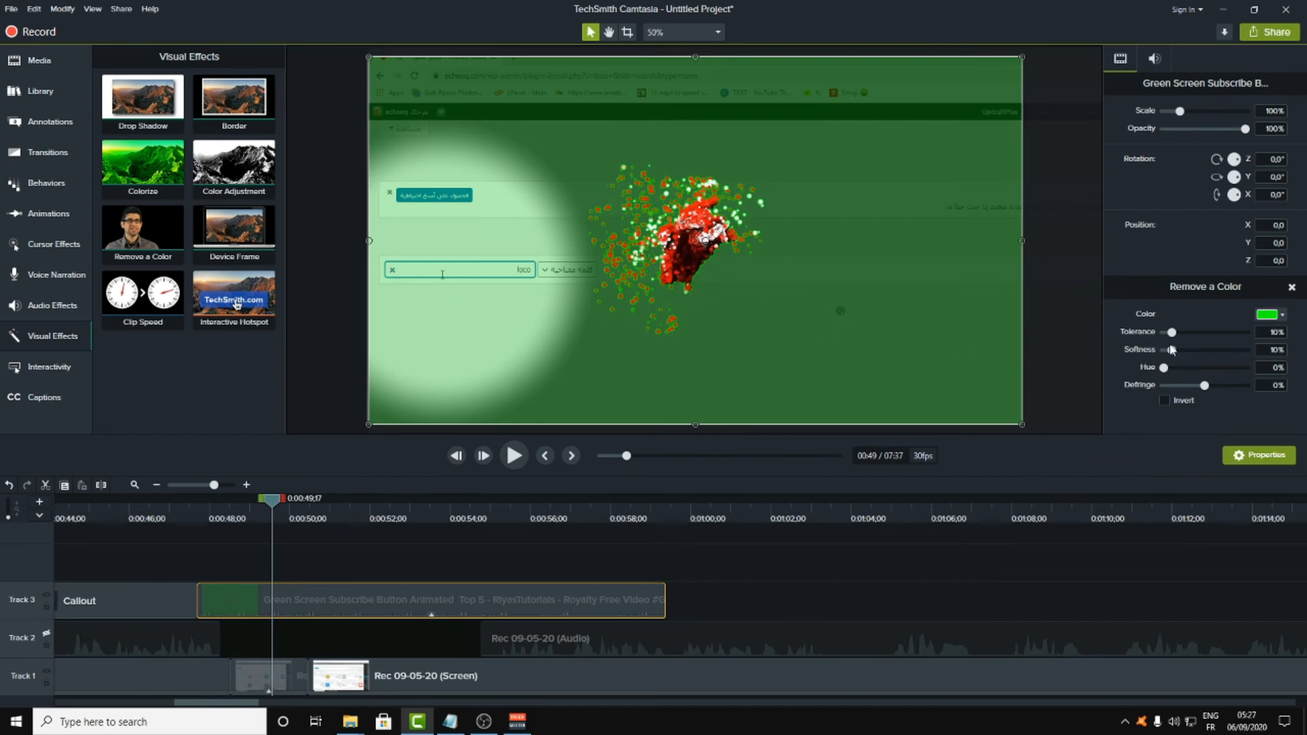
{"action": "left_click_drag", "start_coordinate": [1172, 333], "coordinate": [1169, 333]}
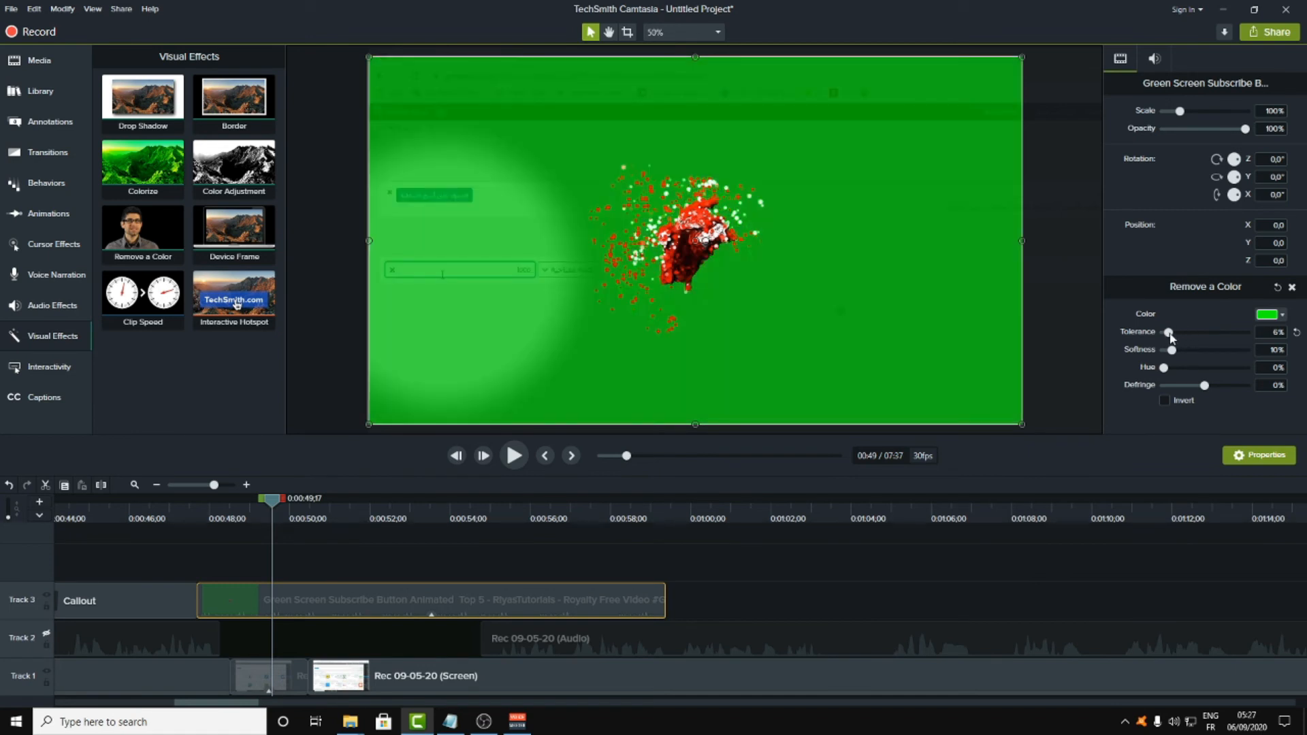
{"action": "left_click_drag", "start_coordinate": [1170, 333], "coordinate": [1175, 334]}
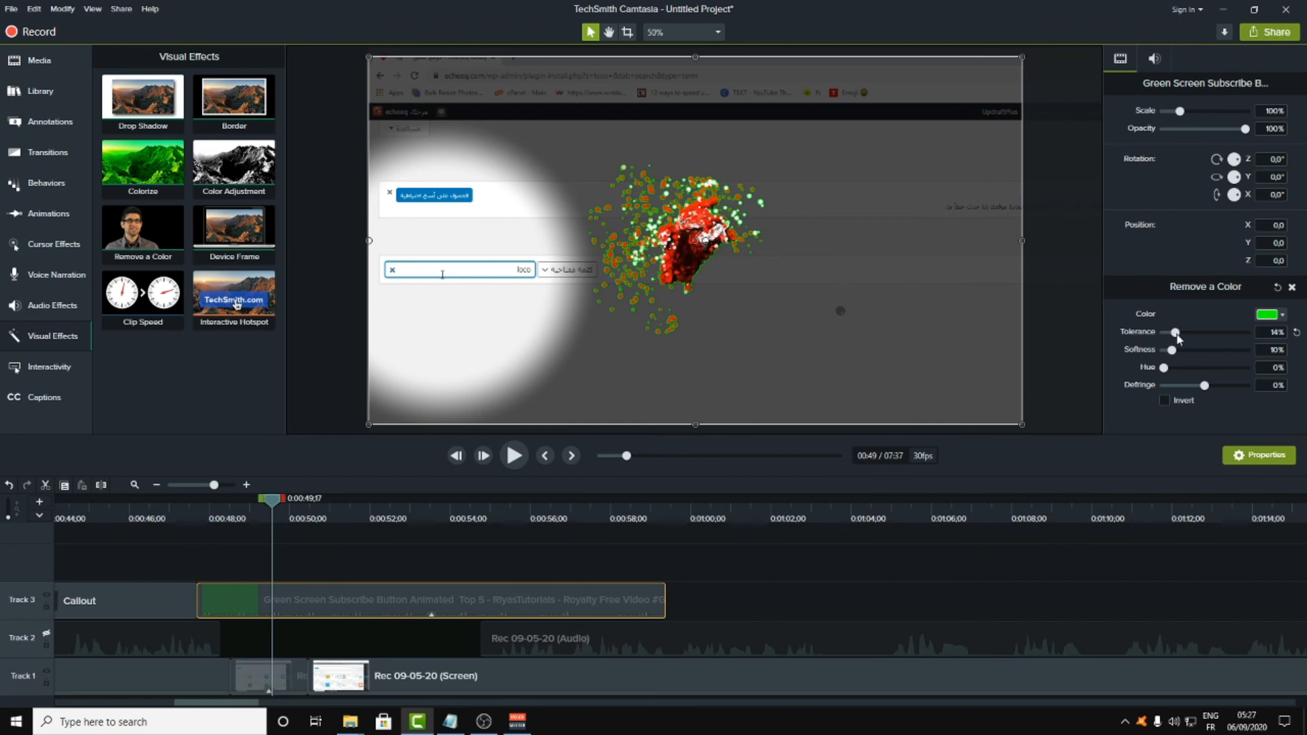
- Set the color removal's softness to 39% and defringe to -90%, and play the result
{"action": "left_click_drag", "start_coordinate": [1175, 354], "coordinate": [1198, 355]}
{"action": "left_click_drag", "start_coordinate": [1204, 390], "coordinate": [1188, 389]}
{"action": "left_click_drag", "start_coordinate": [1188, 390], "coordinate": [1167, 386]}
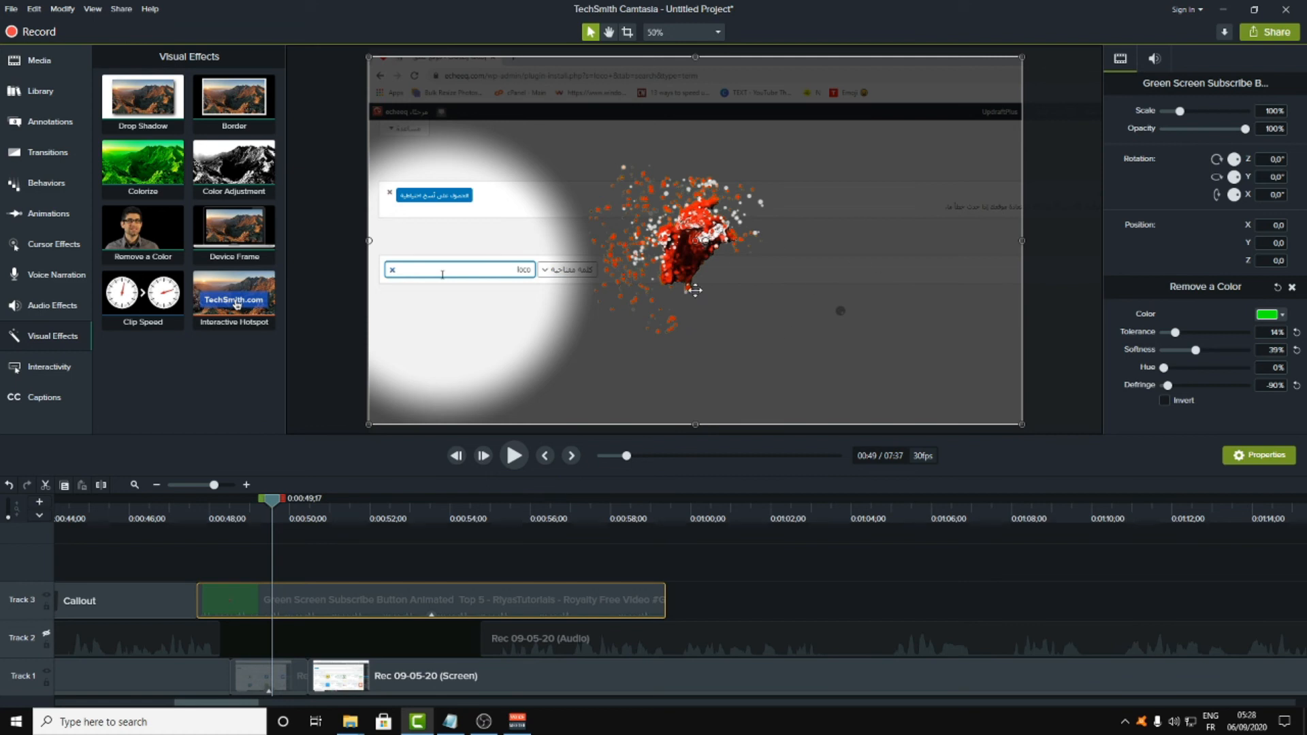
{"action": "left_click", "coordinate": [514, 455]}
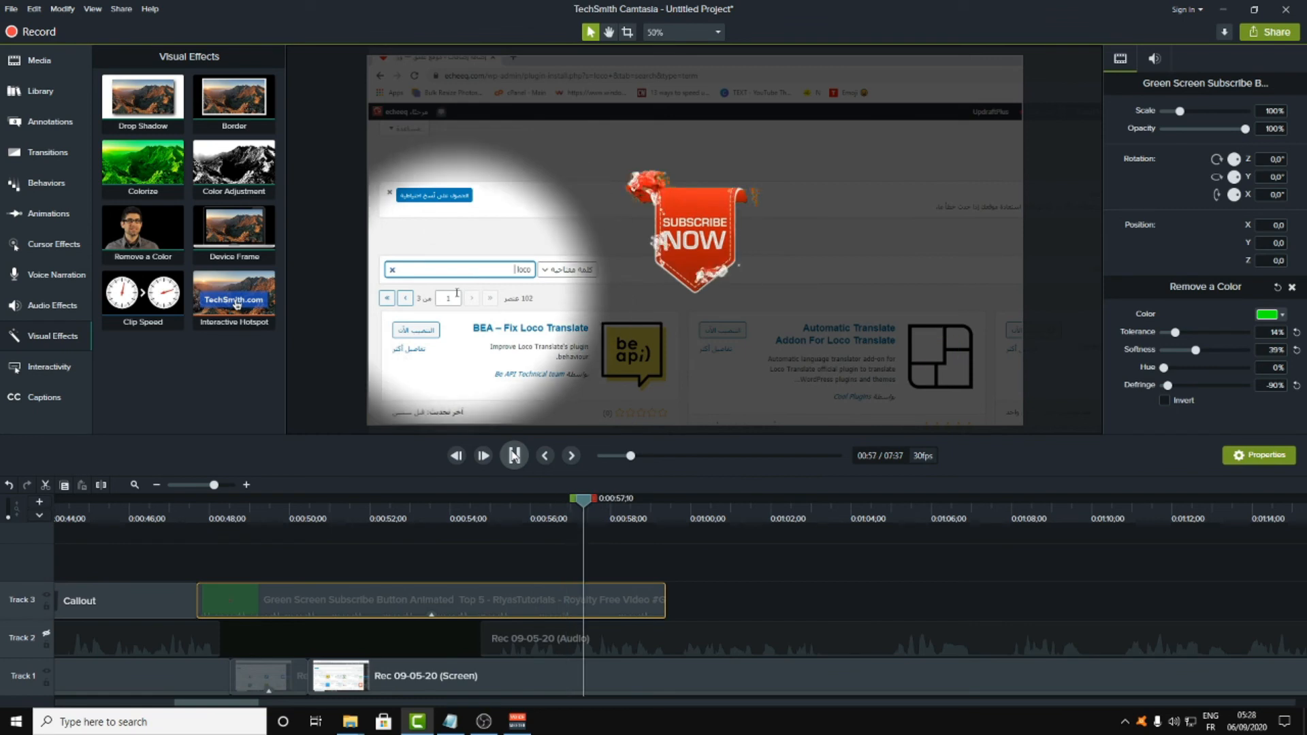
- Move the green-screen subscribe animation toward the video frame's lower-right area, at position X 678, Y -244, and play the result
{"action": "left_click", "coordinate": [684, 232]}
{"action": "double_click", "coordinate": [532, 594]}
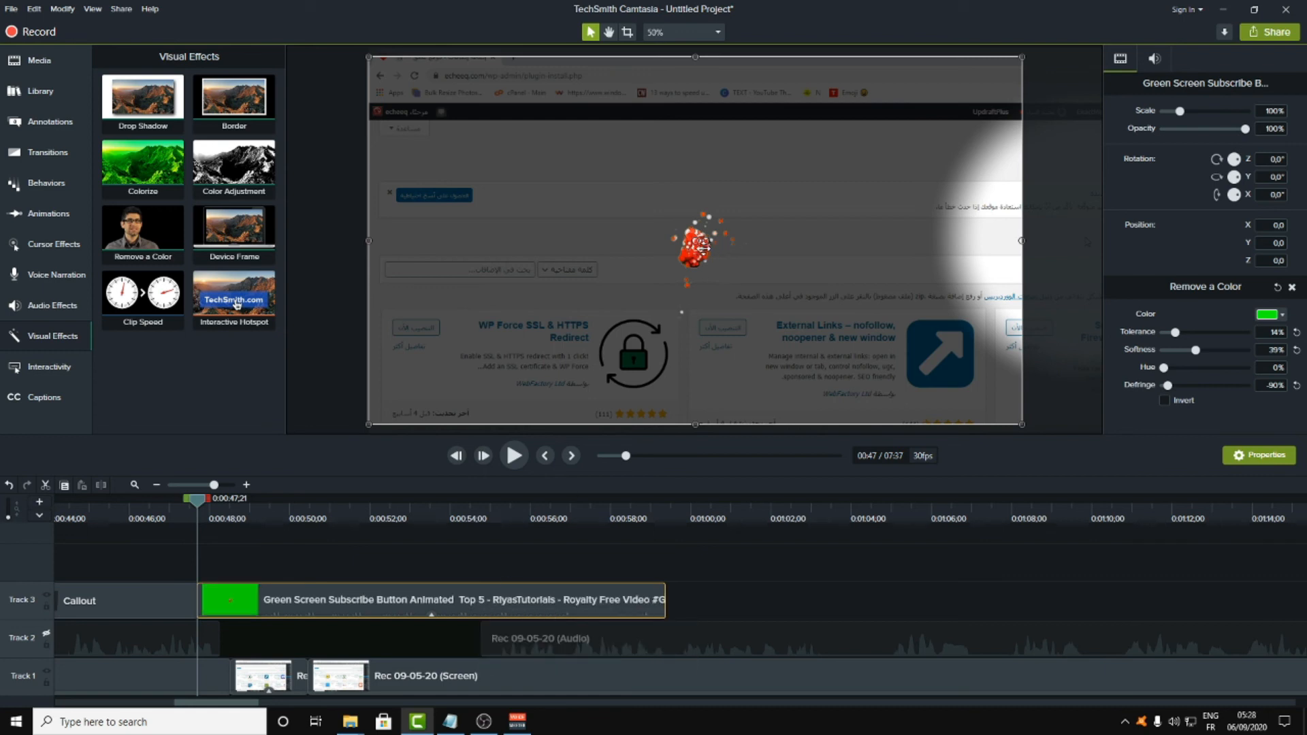
{"action": "left_click_drag", "start_coordinate": [702, 244], "coordinate": [451, 332]}
{"action": "left_click_drag", "start_coordinate": [683, 354], "coordinate": [937, 329]}
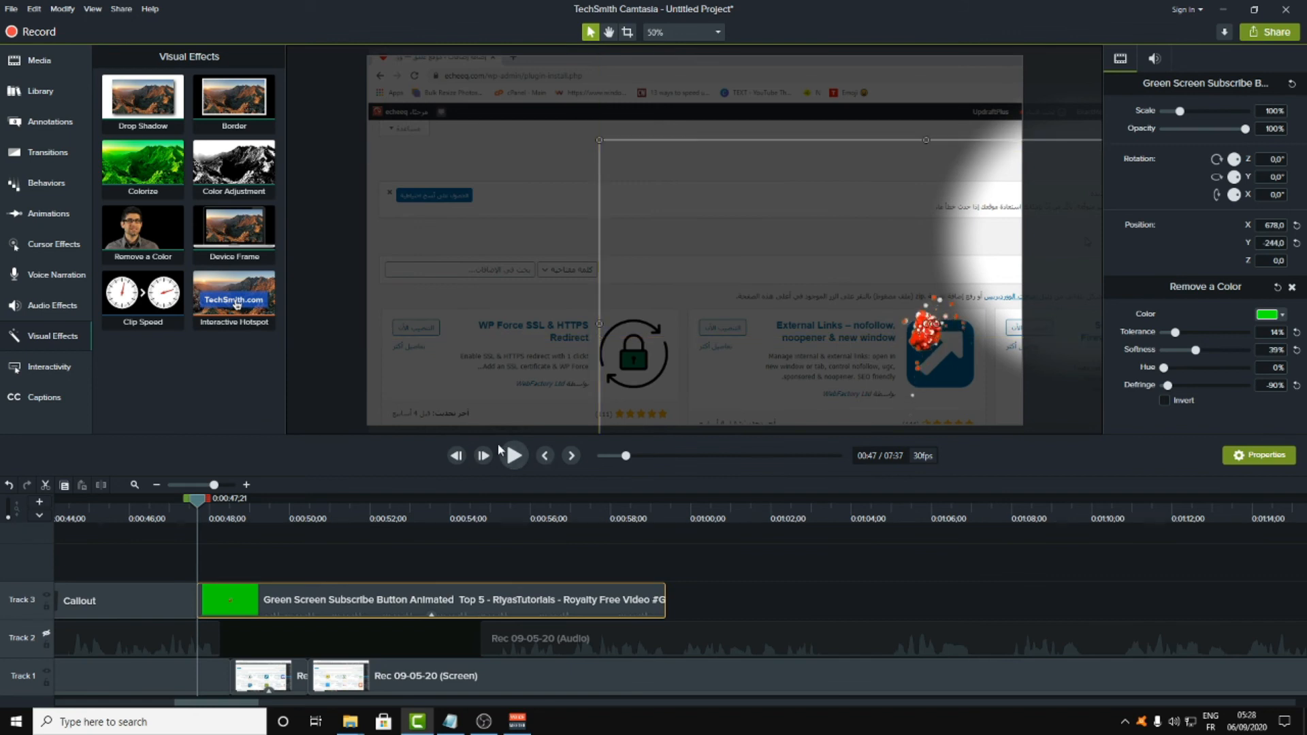
{"action": "left_click", "coordinate": [515, 455]}
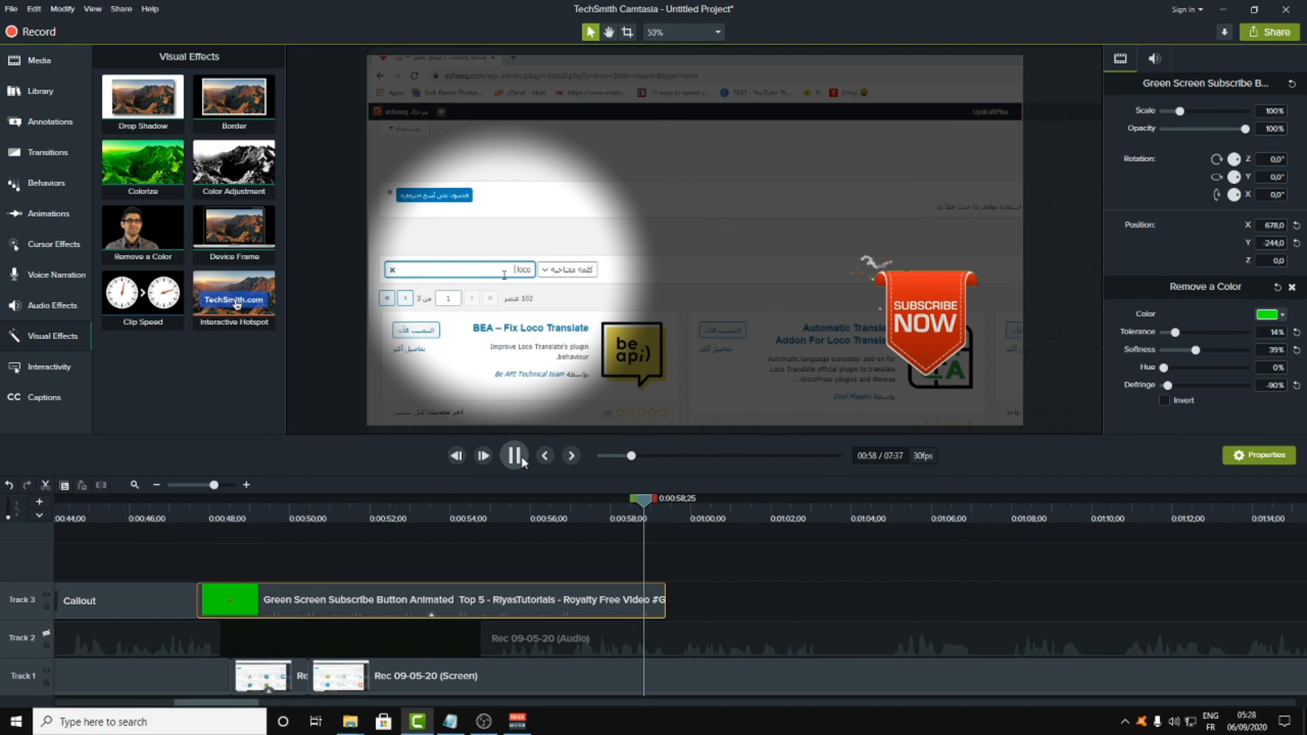
{"action": "left_click", "coordinate": [513, 455]}
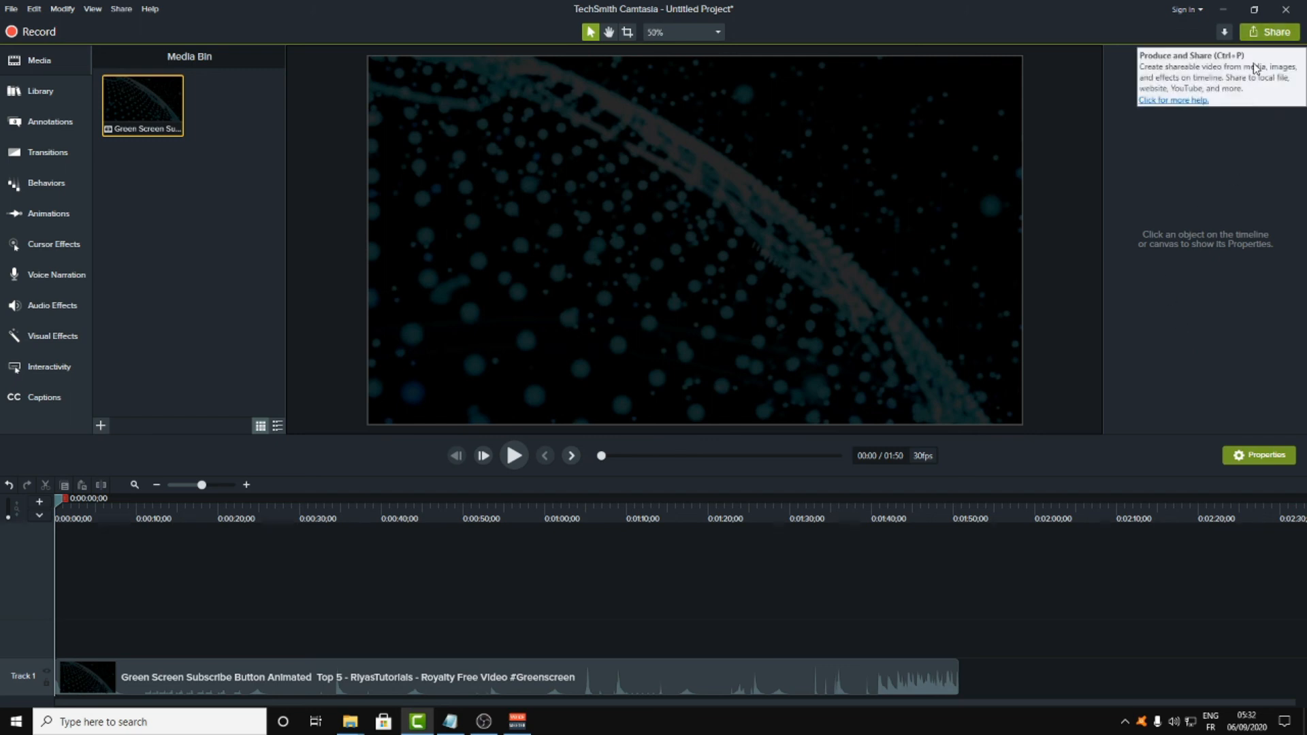
- Start producing the timeline video to a local file and dismiss the activation notice
{"action": "left_click", "coordinate": [1275, 32]}
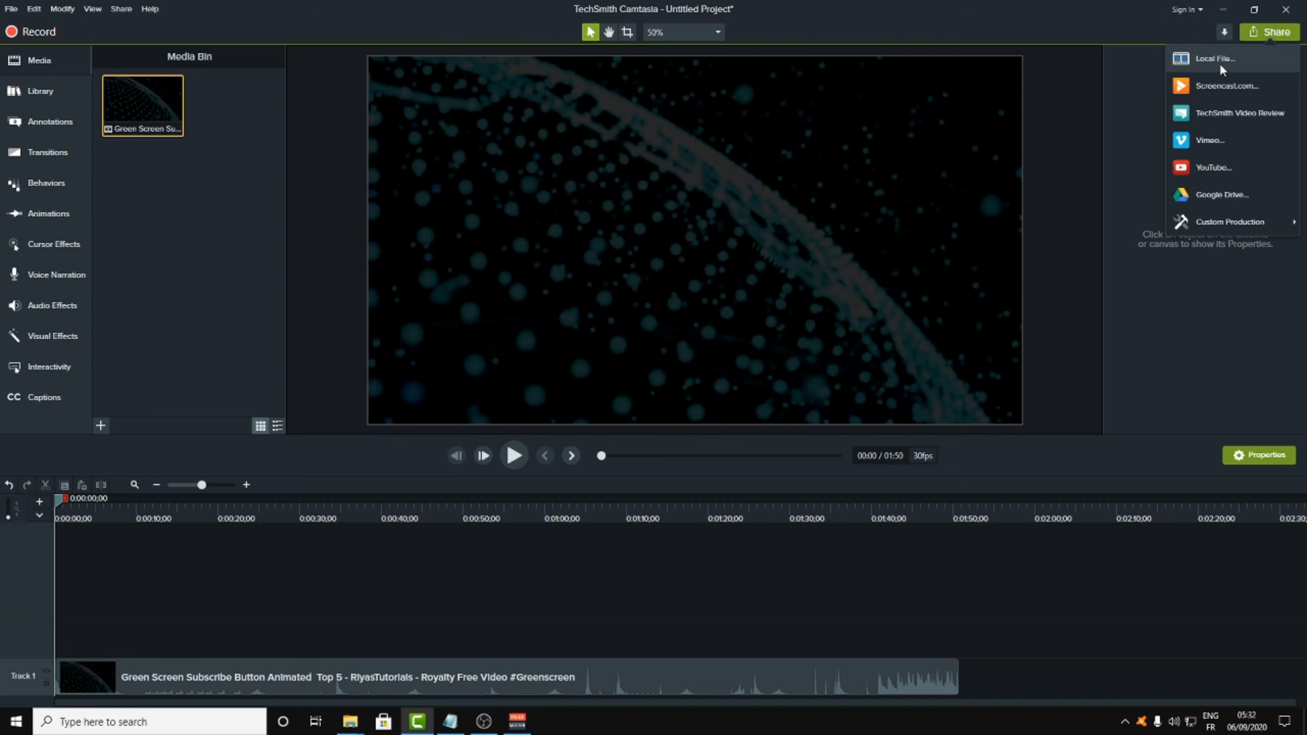
{"action": "left_click", "coordinate": [1188, 64]}
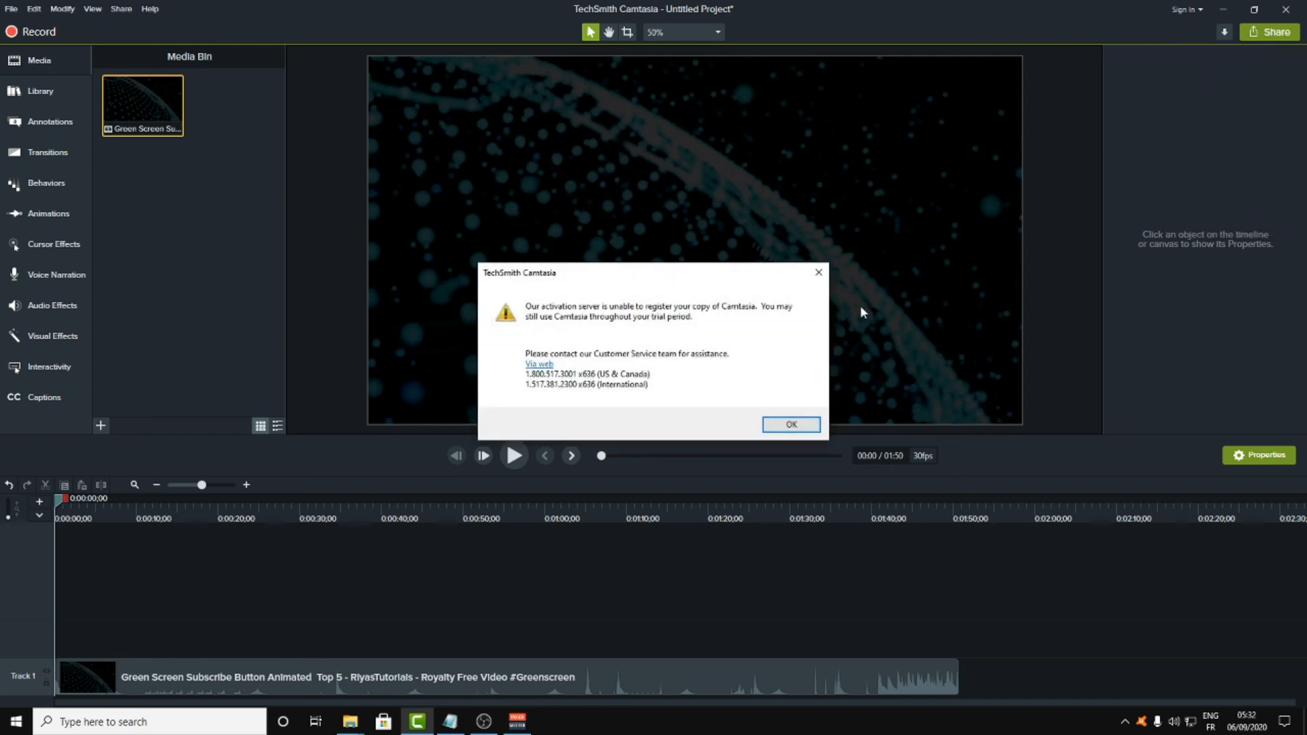
{"action": "left_click", "coordinate": [803, 427]}
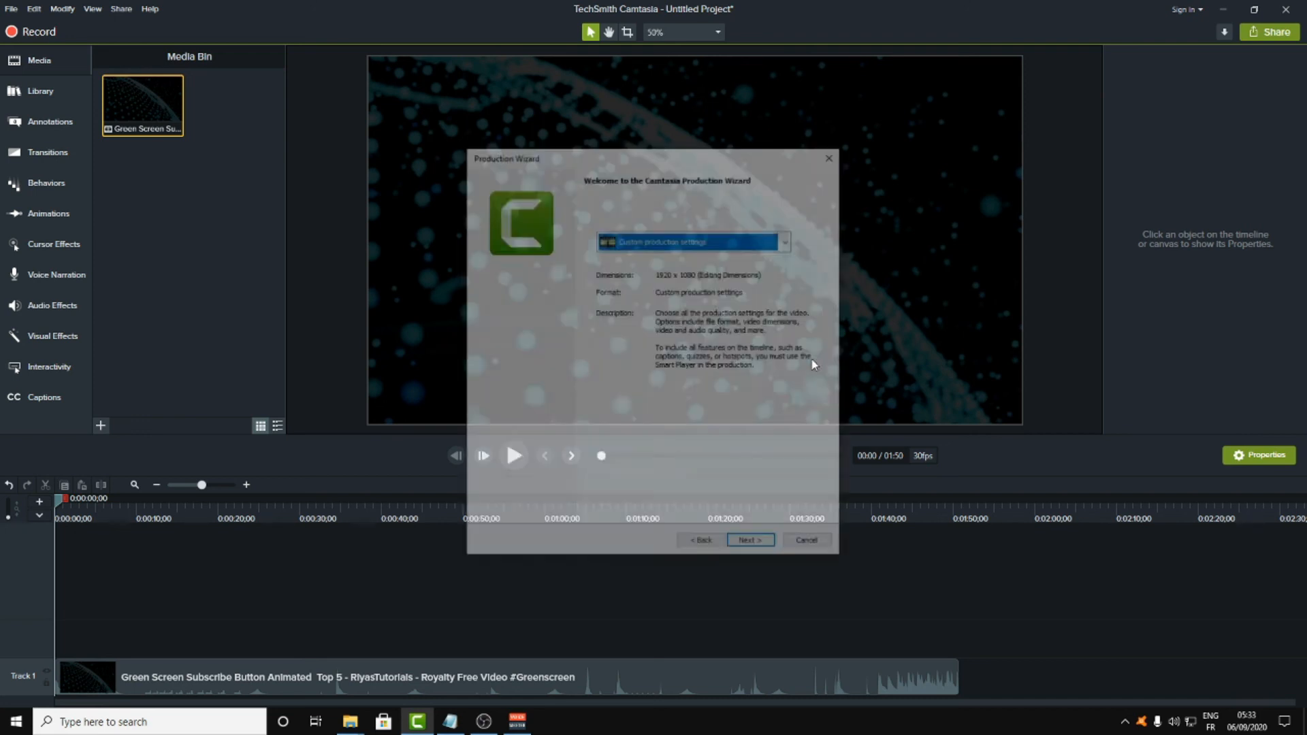
- Try the Share to YouTube production preset and switch to Custom production settings
{"action": "left_click", "coordinate": [790, 238]}
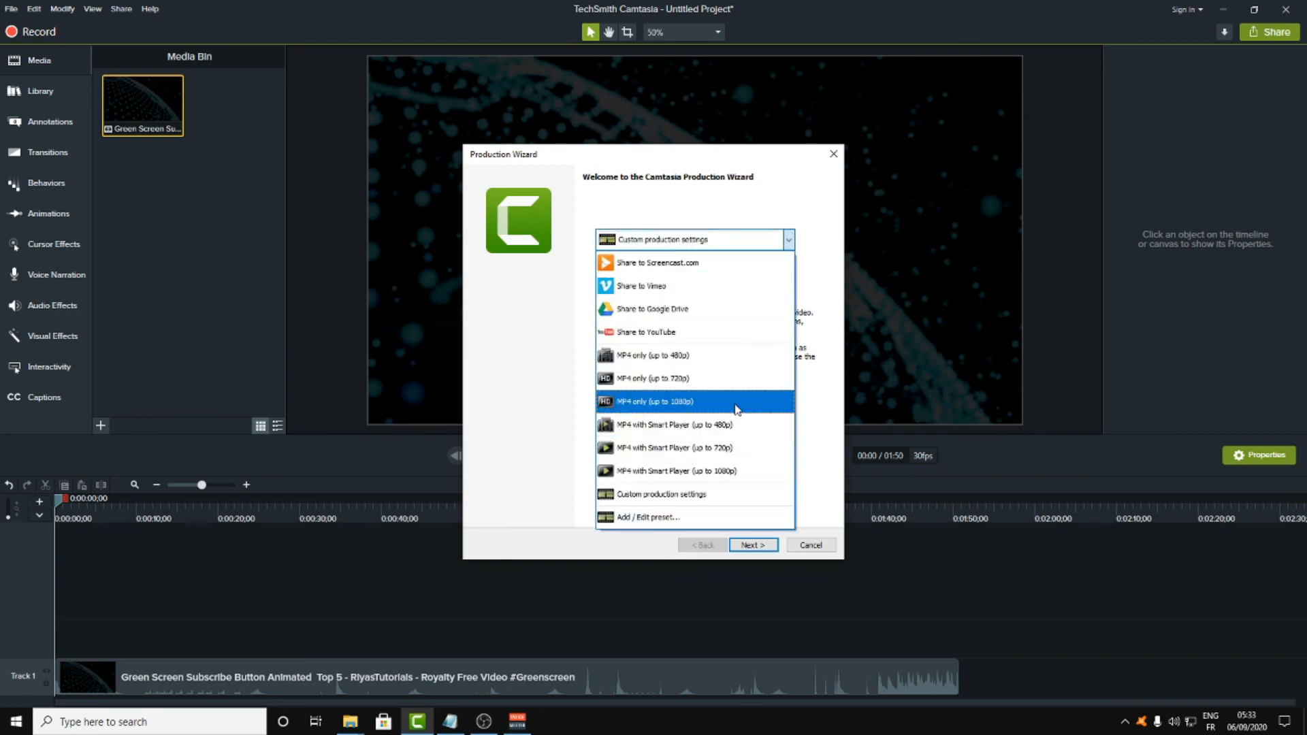
{"action": "left_click", "coordinate": [647, 332]}
{"action": "left_click", "coordinate": [790, 240]}
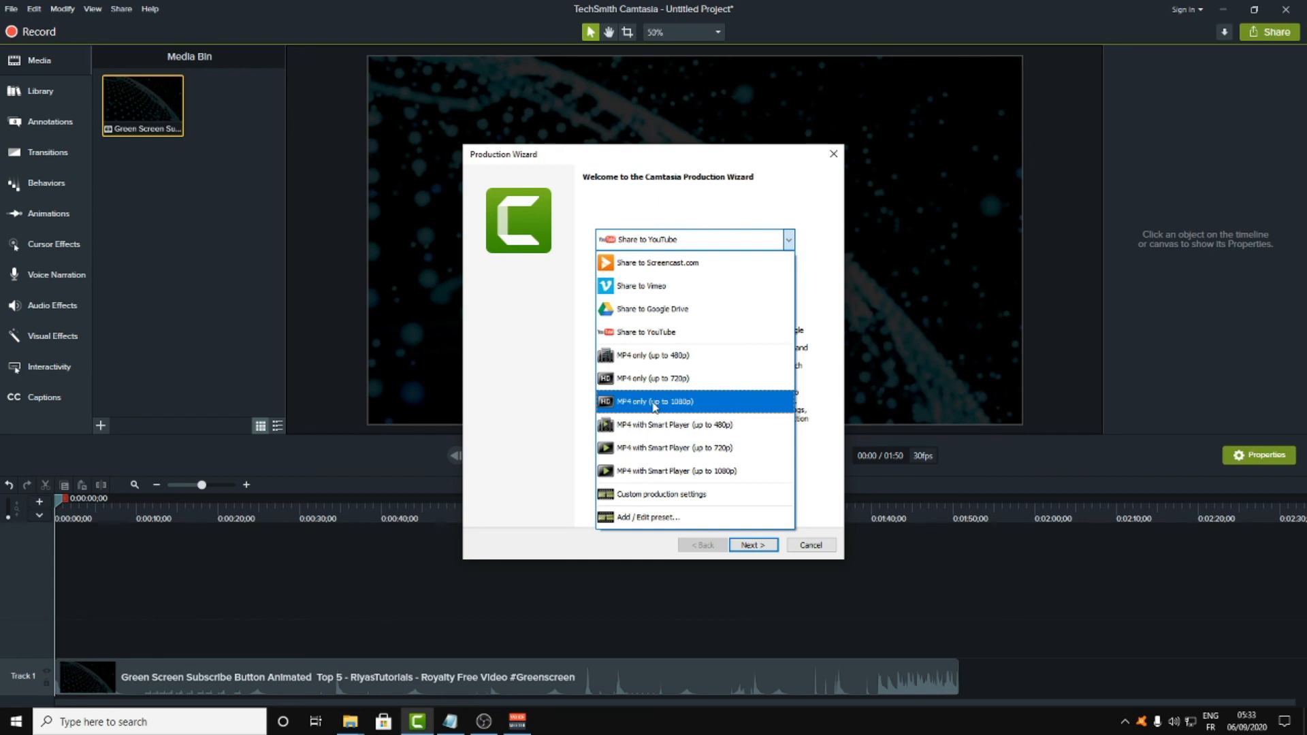
{"action": "left_click", "coordinate": [666, 495]}
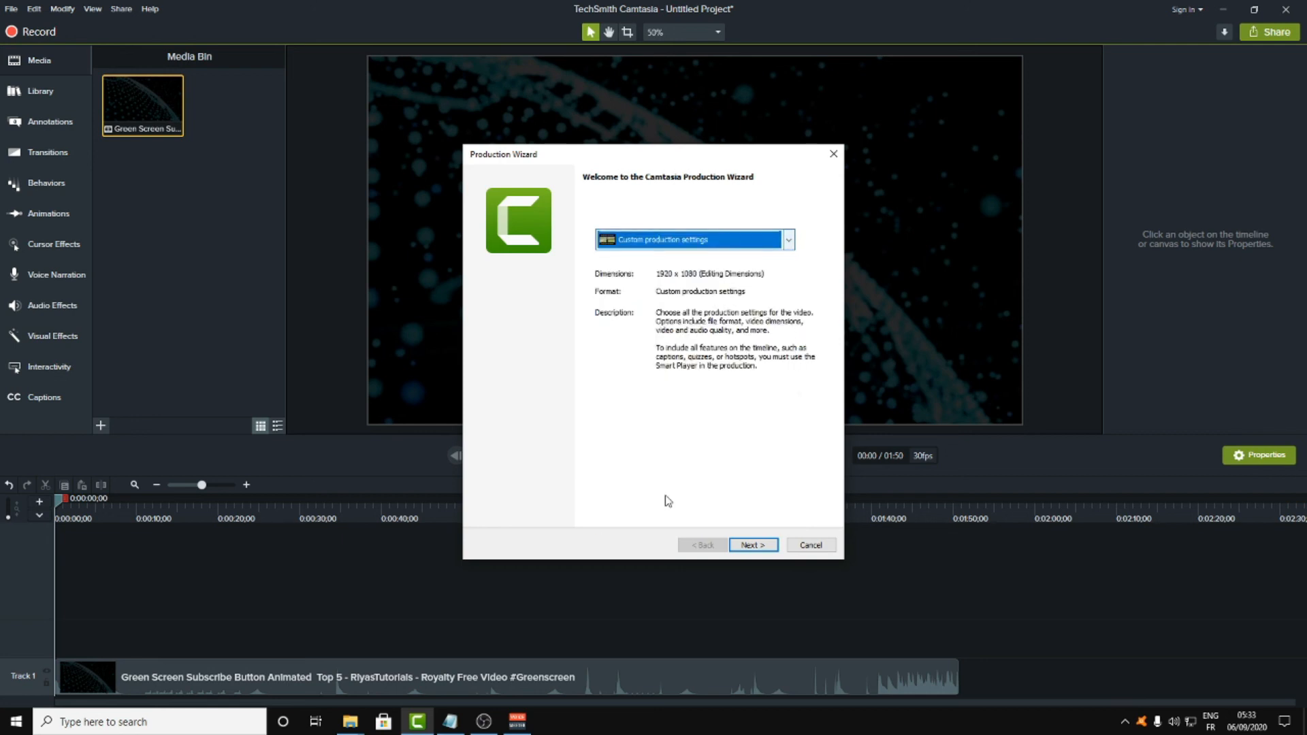
- Go through the custom production options for the MP4 - Smart Player (HTML5) format, examining the controller, size and video settings
{"action": "left_click", "coordinate": [747, 546]}
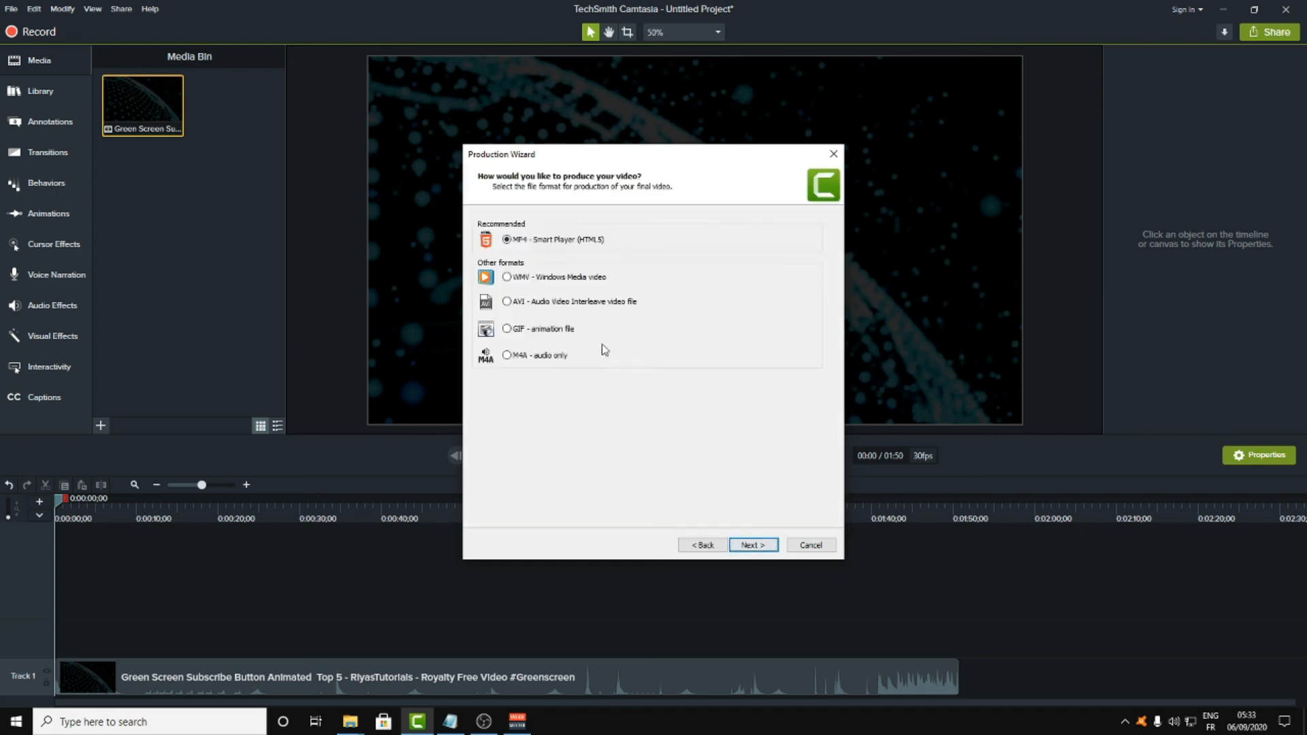
{"action": "left_click", "coordinate": [748, 545]}
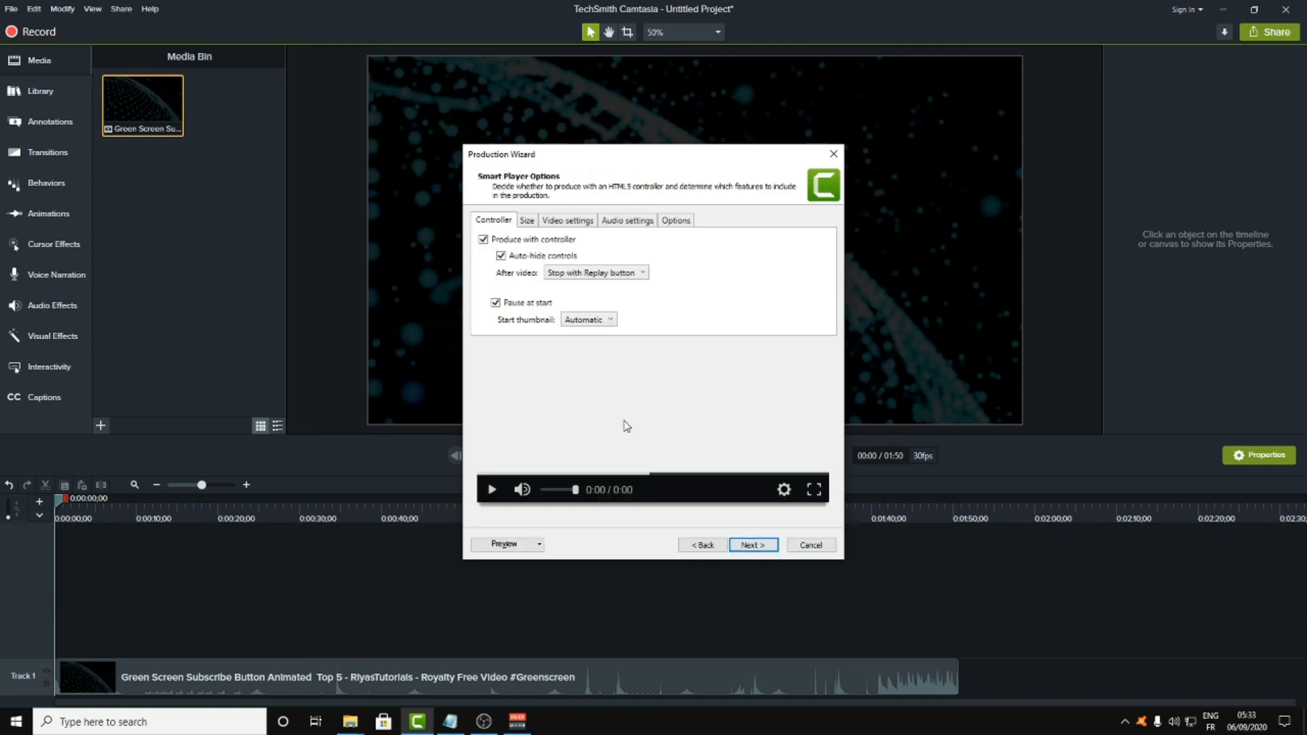
{"action": "left_click", "coordinate": [528, 220]}
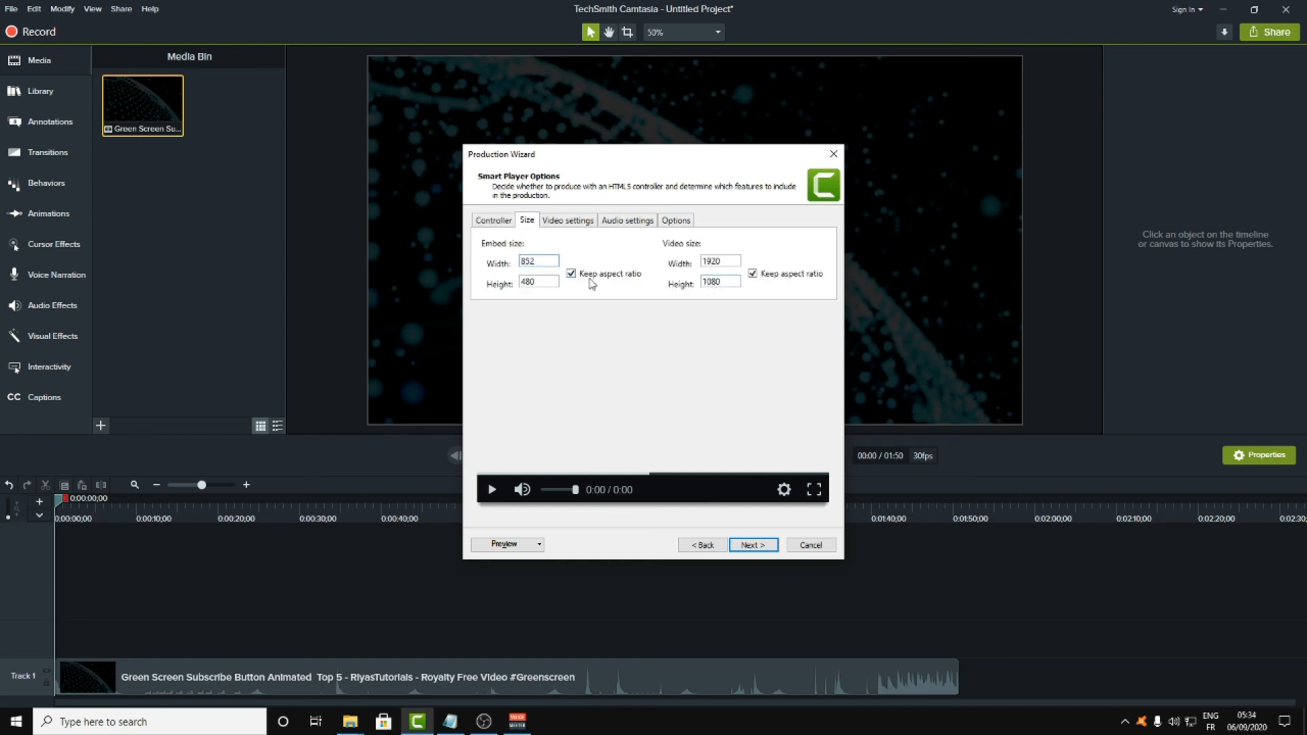
{"action": "left_click", "coordinate": [566, 222]}
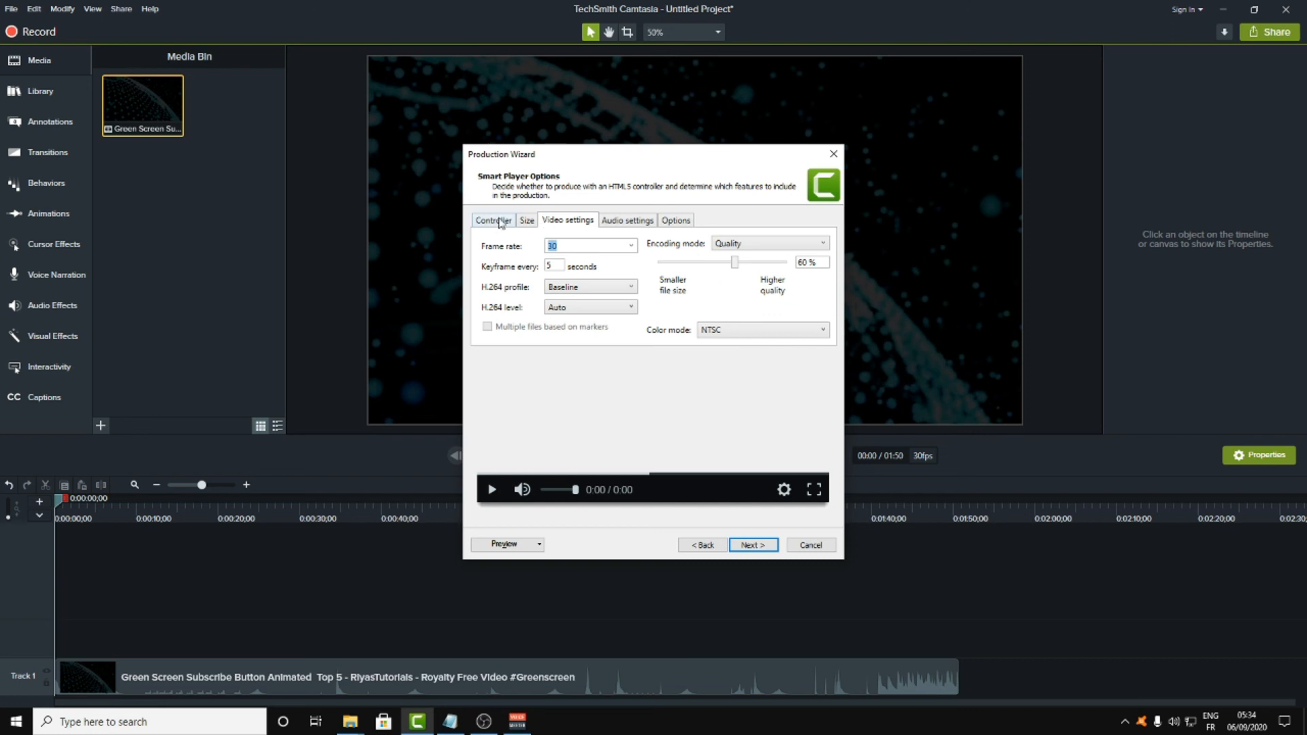
- Return to the start of the Production Wizard and select the MP4 only (up to 1080p) preset
{"action": "left_click", "coordinate": [706, 547]}
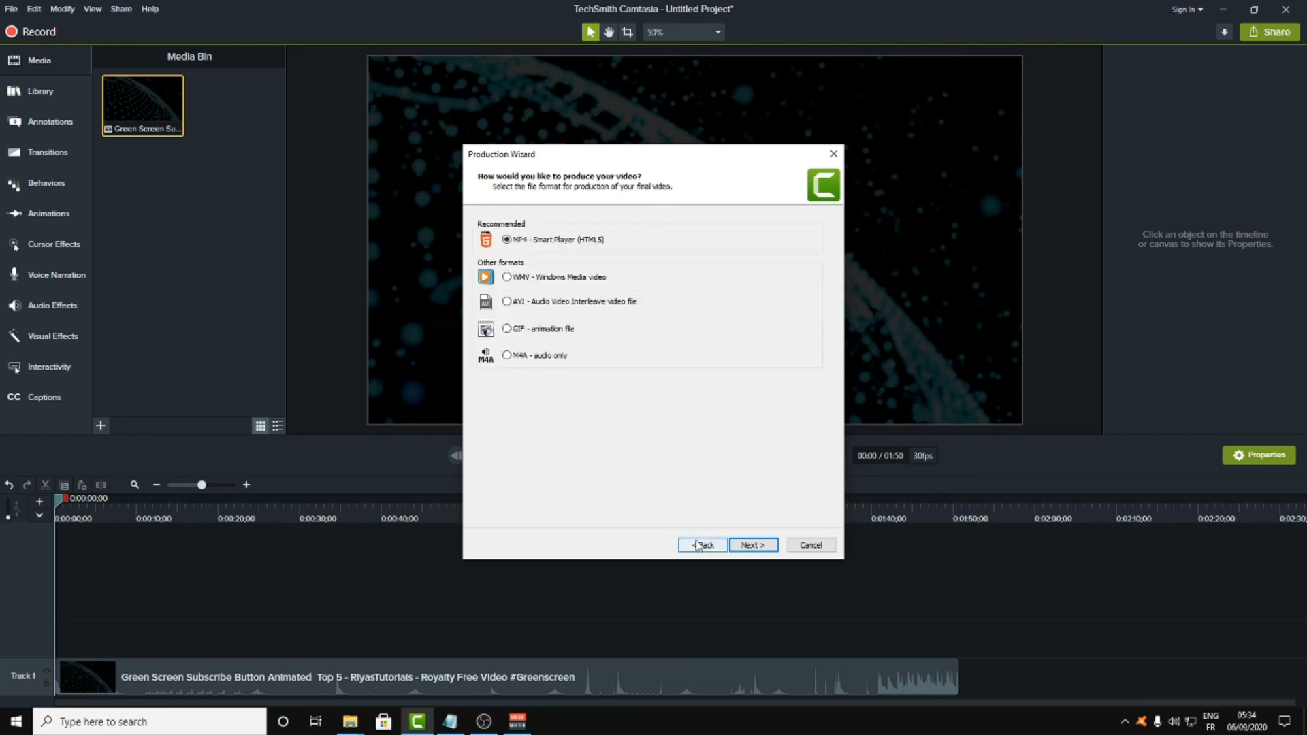
{"action": "left_click", "coordinate": [697, 545]}
{"action": "left_click", "coordinate": [789, 240]}
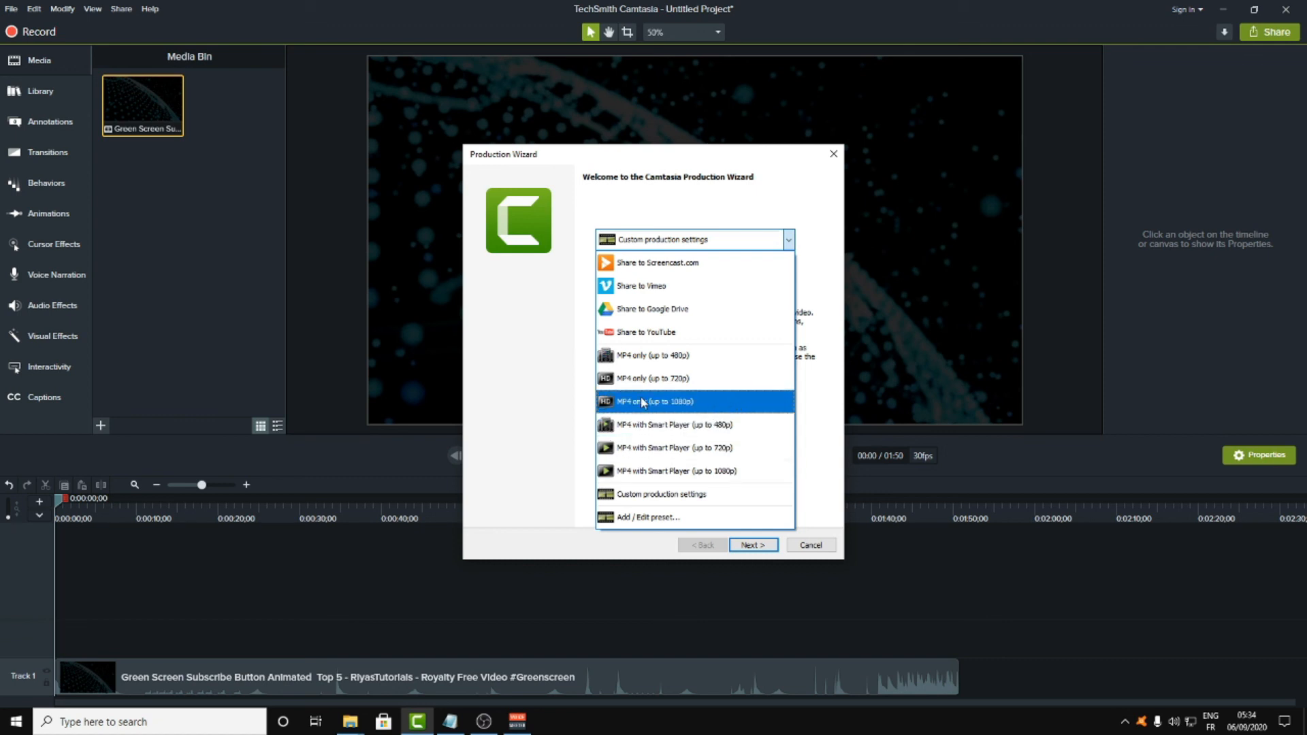
{"action": "left_click", "coordinate": [678, 404]}
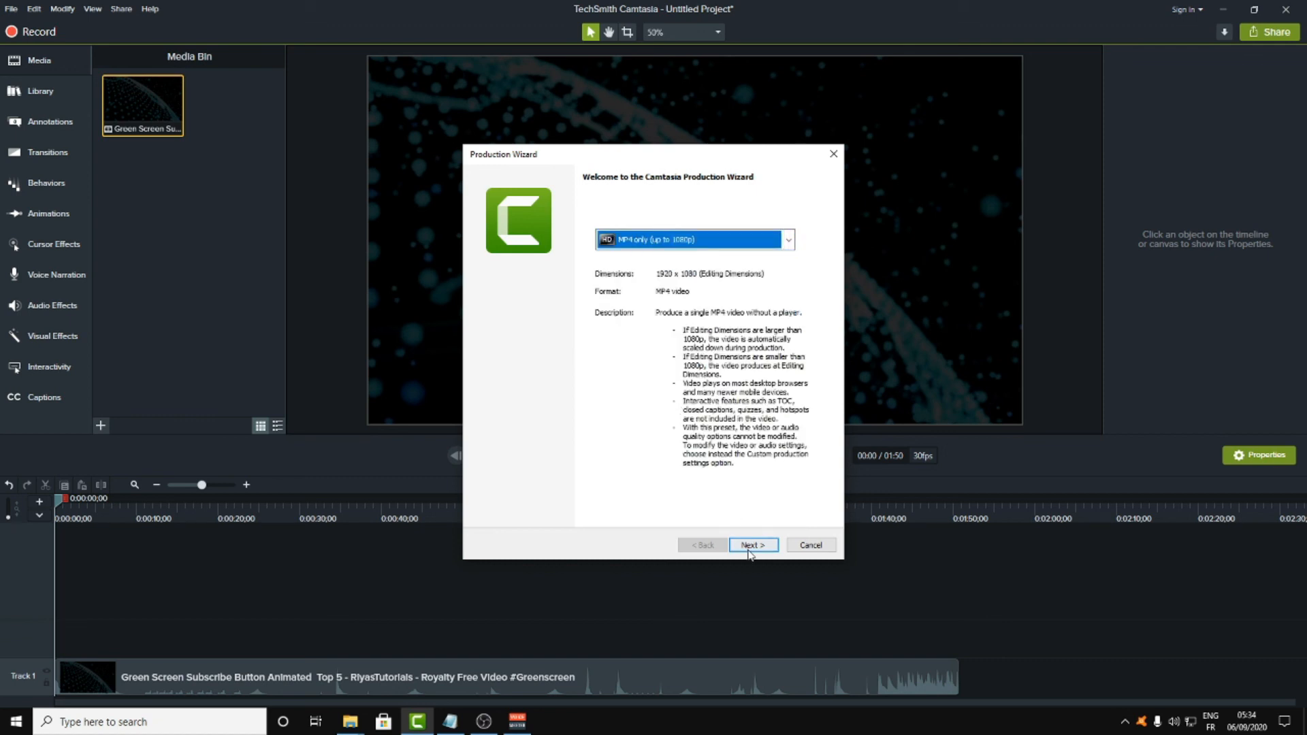